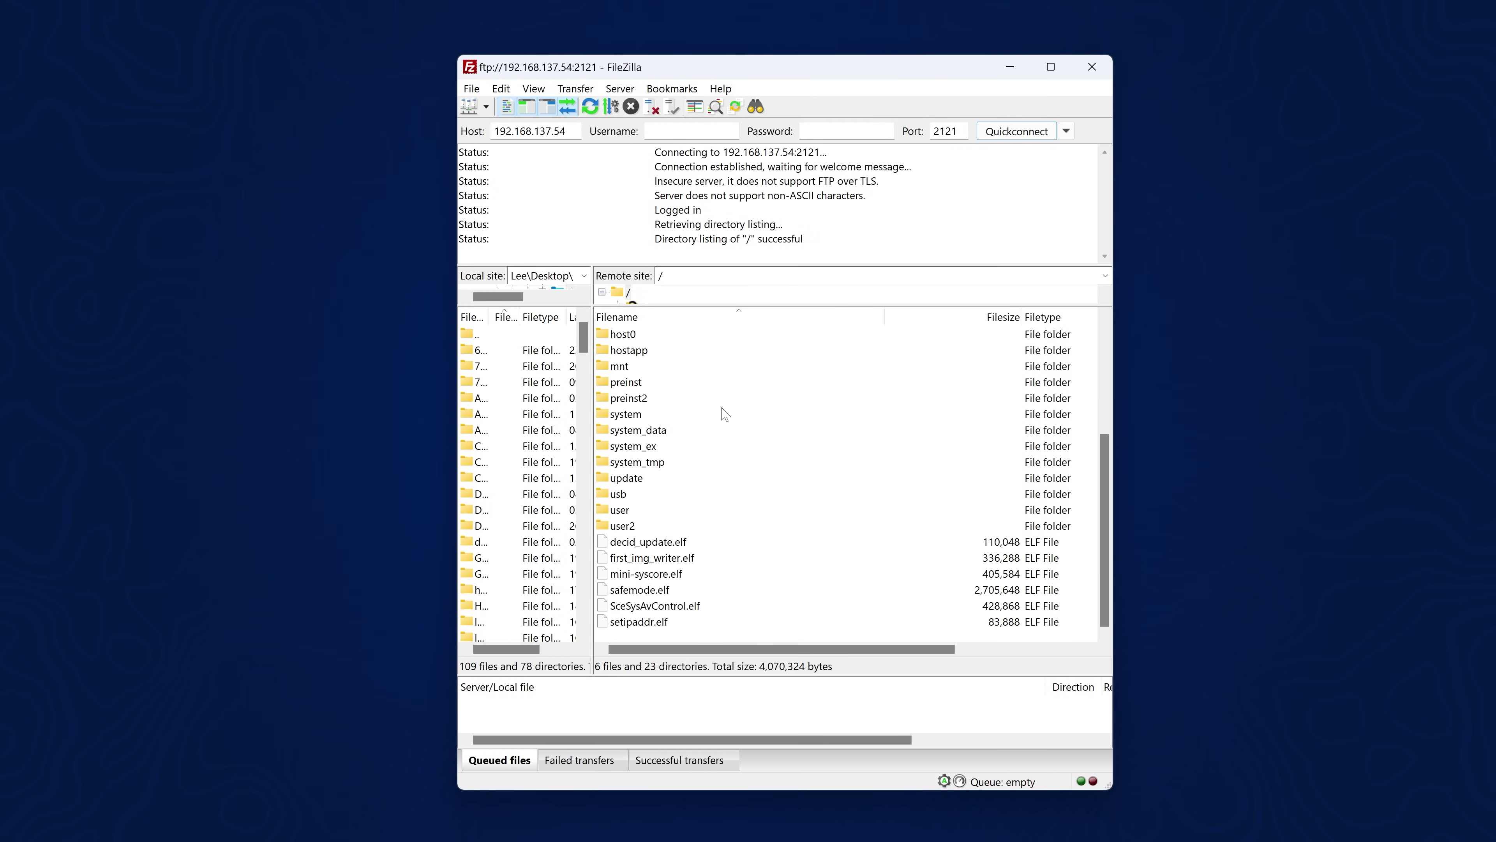
scroll(712, 424, up, 4)
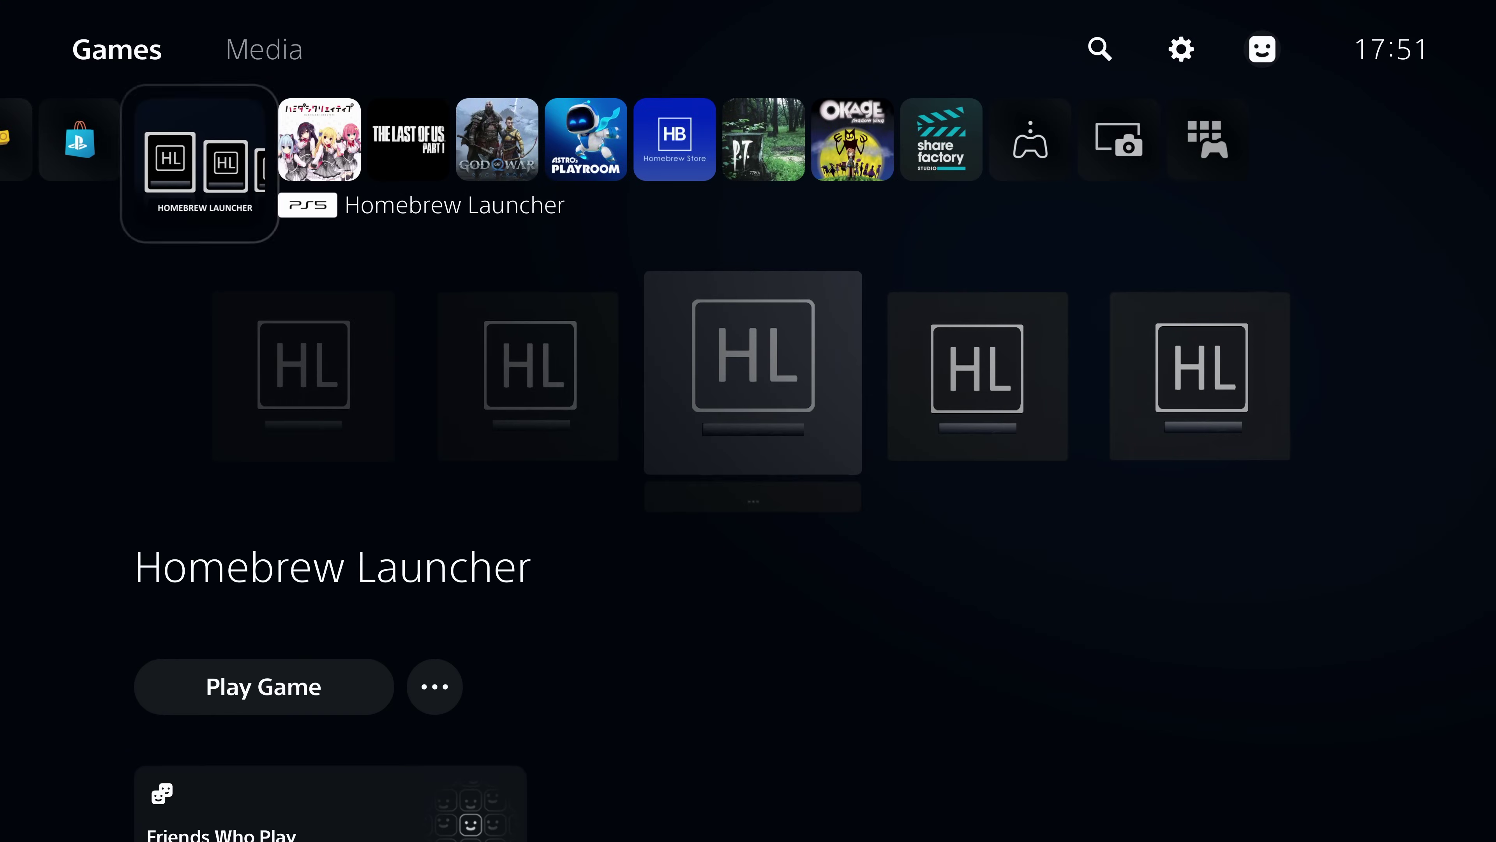
Launch Homebrew Launcher on the PS5 and look through its homebrew apps.
key(Return)
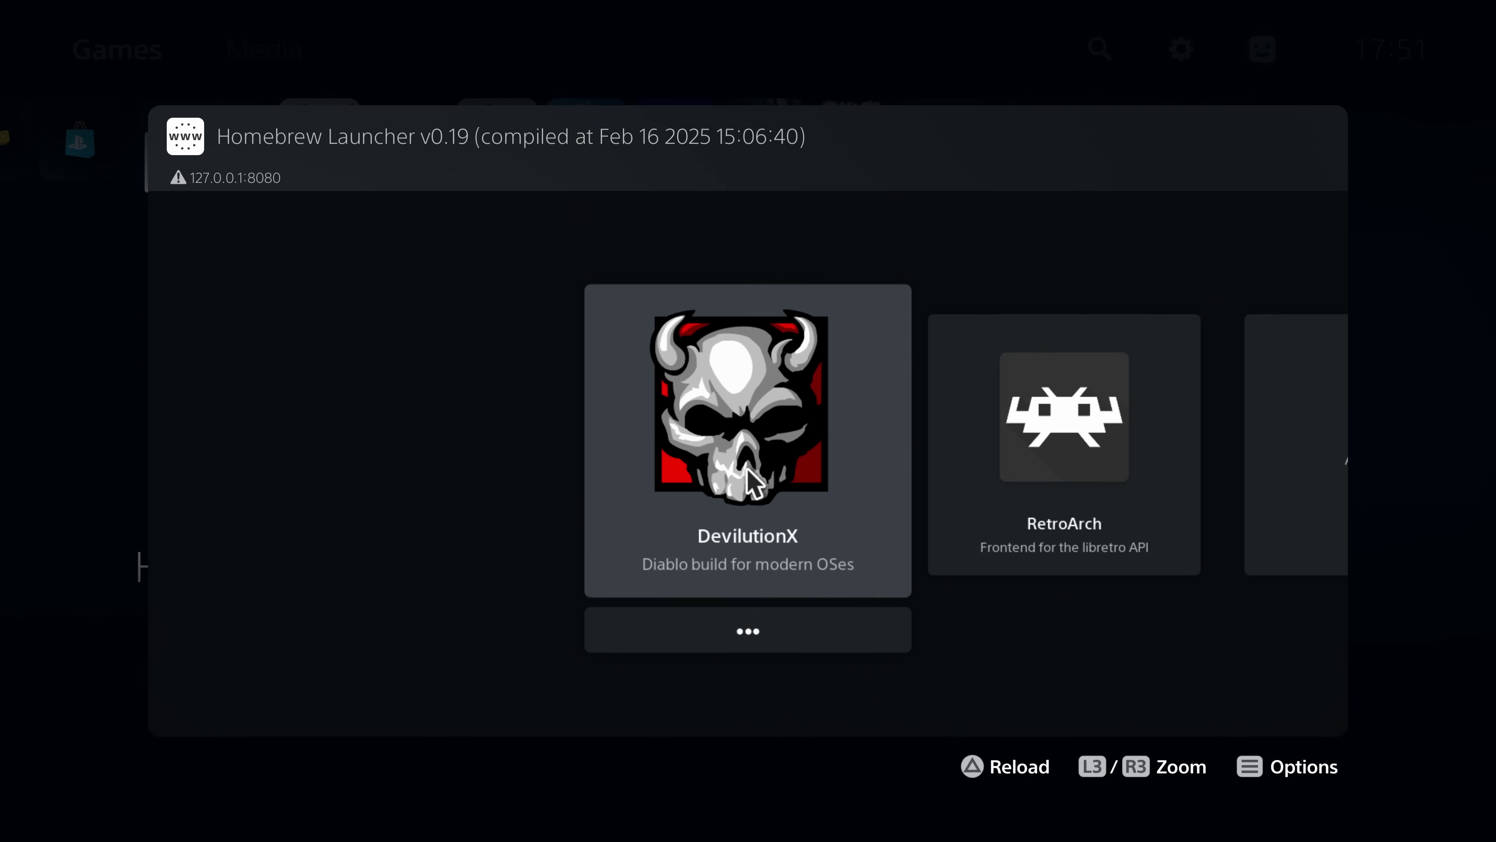
key(Right)
key(Right)
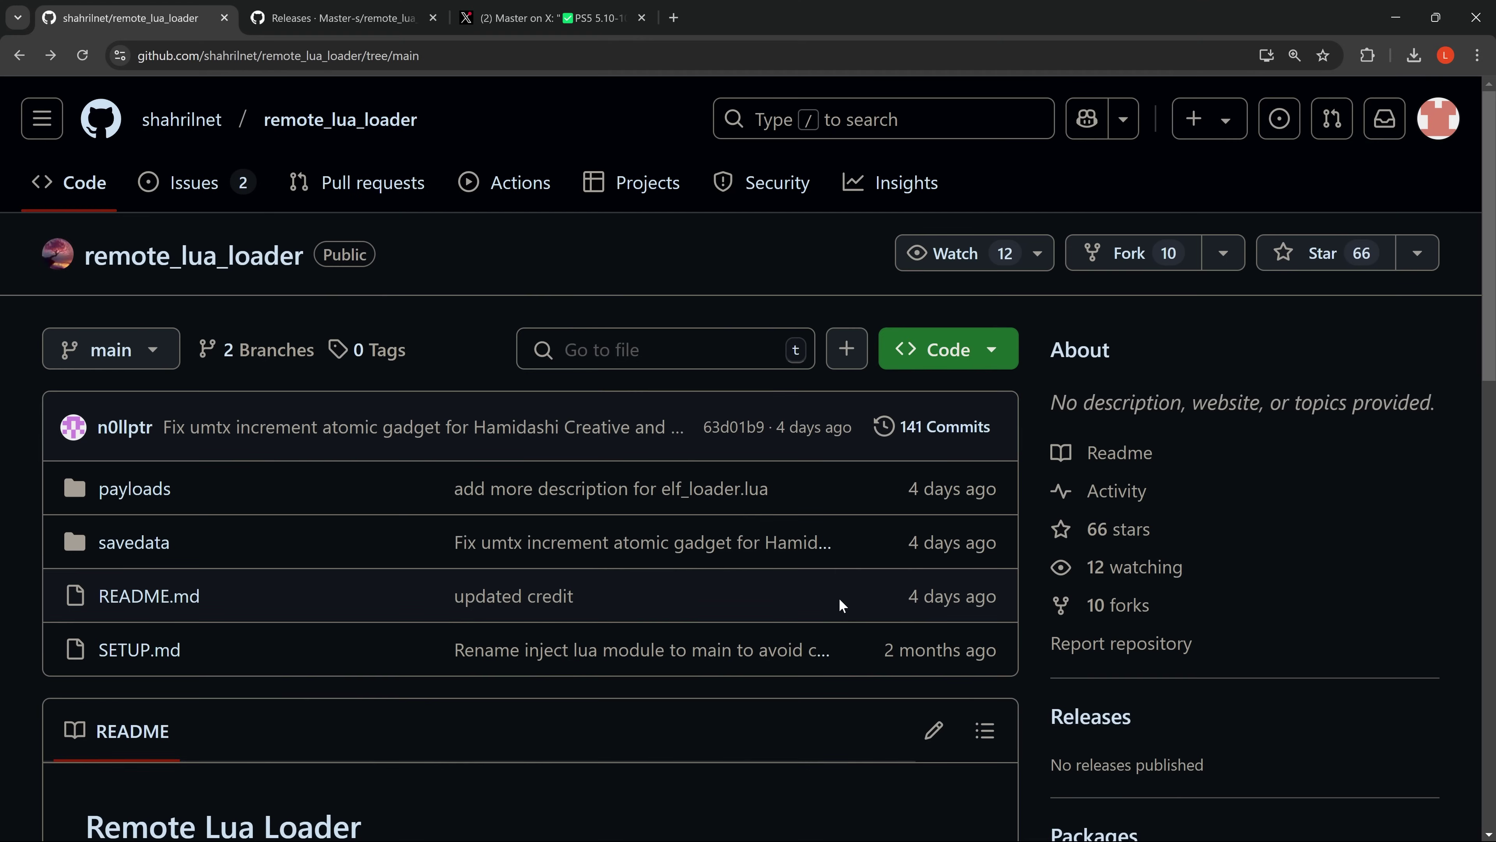
Examine the supported games list in the remote_lua_loader README, and view the X post about PS5 5.10-10.60 Lua v5.0.
scroll(782, 598, down, 1)
scroll(783, 598, down, 8)
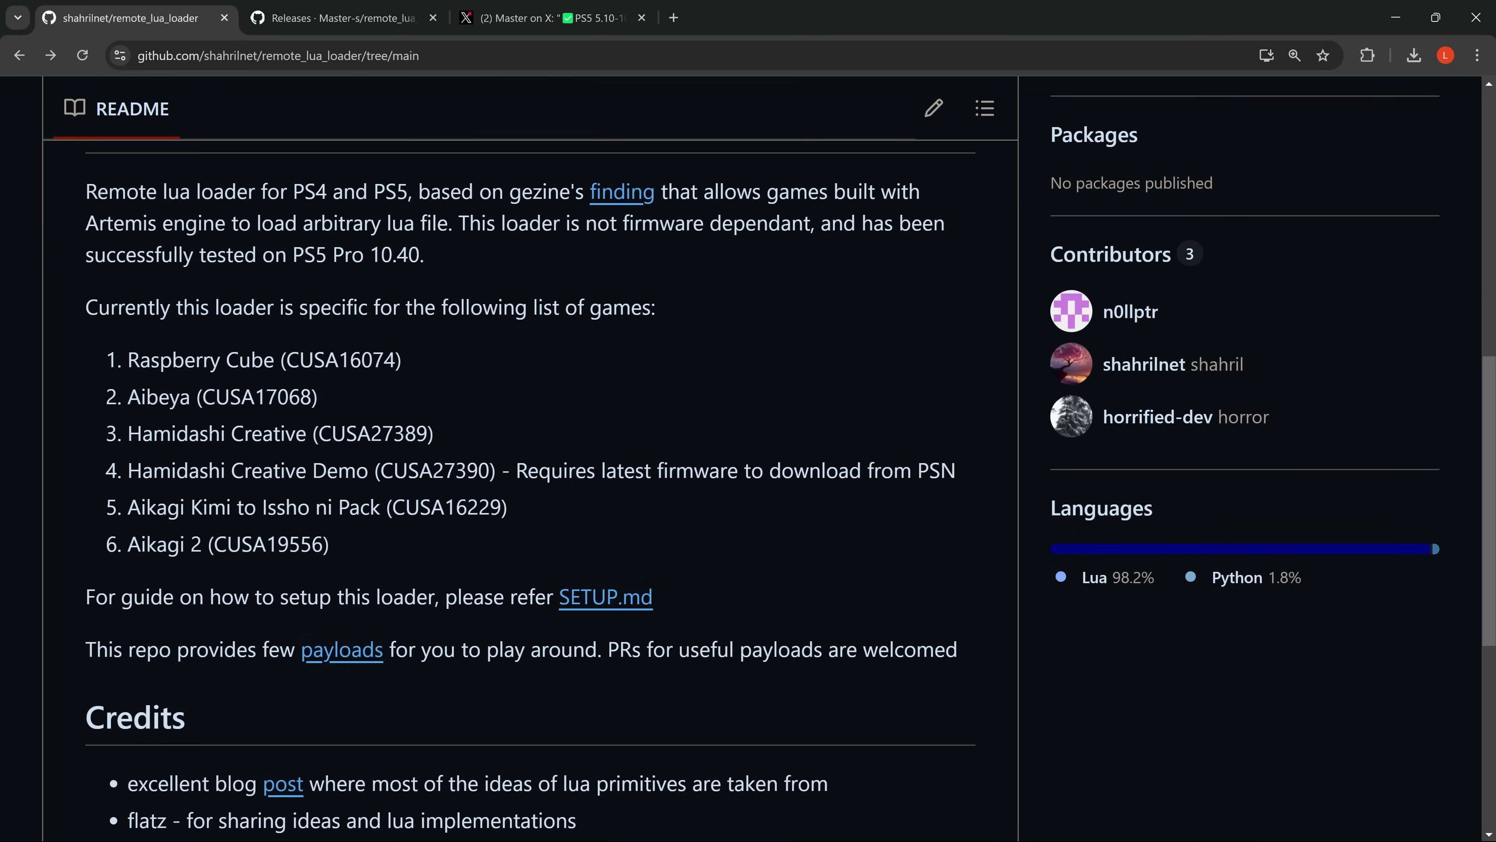
drag(126, 361, 546, 538)
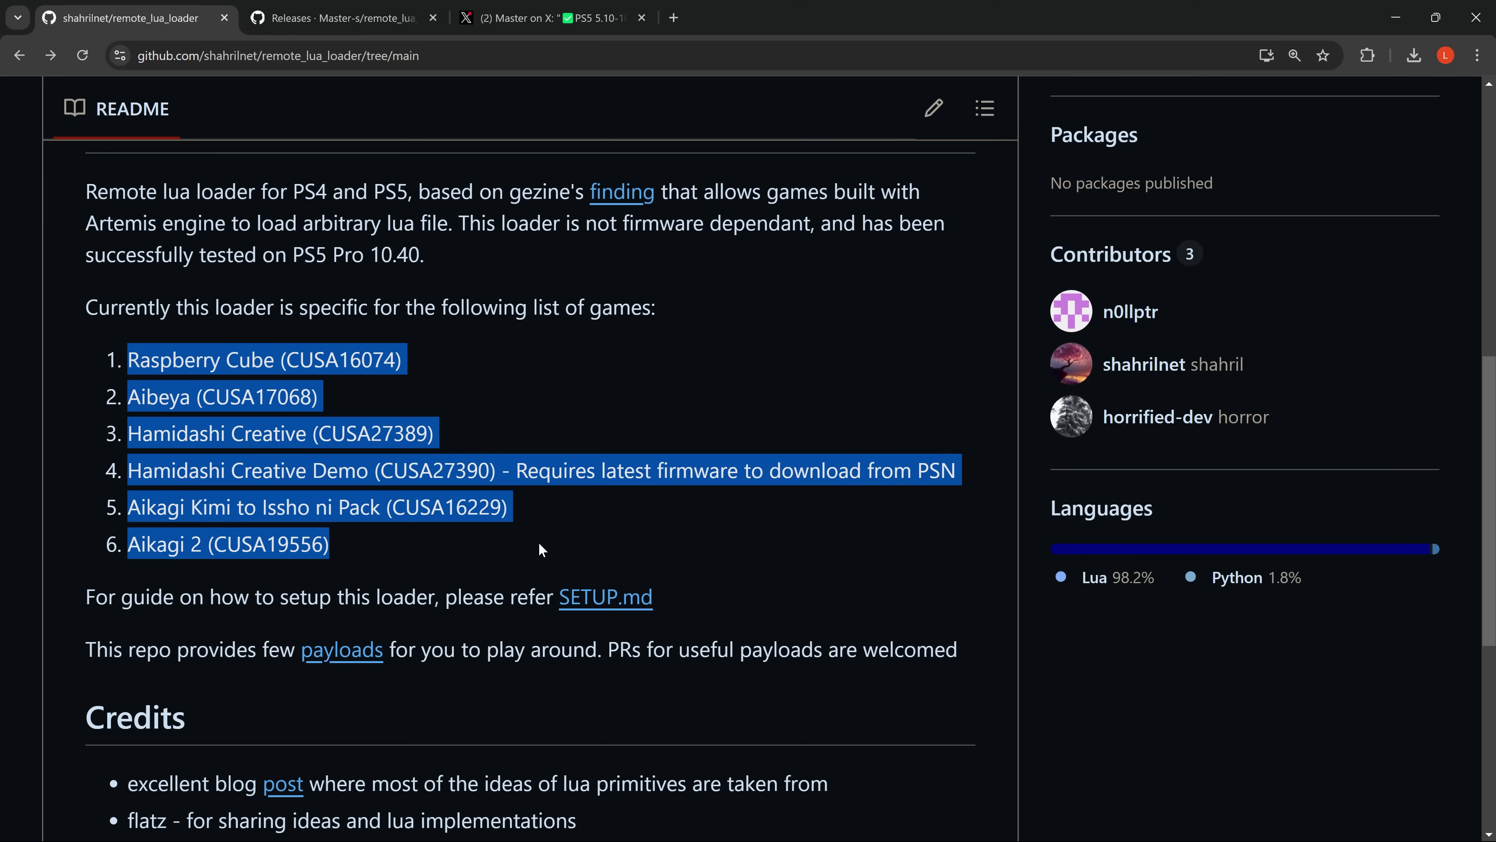
click(352, 542)
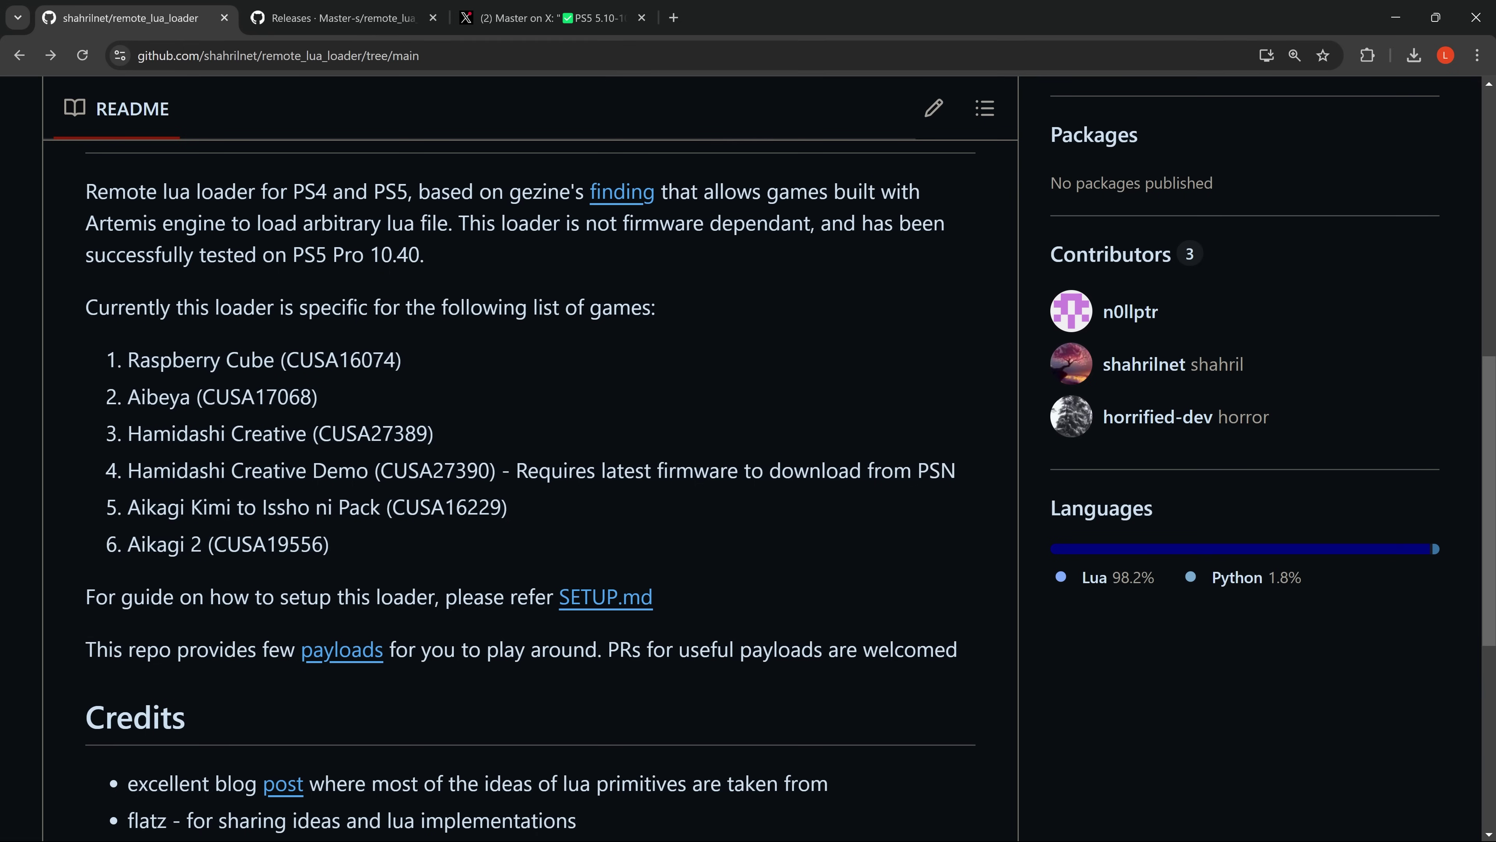
drag(125, 439, 502, 435)
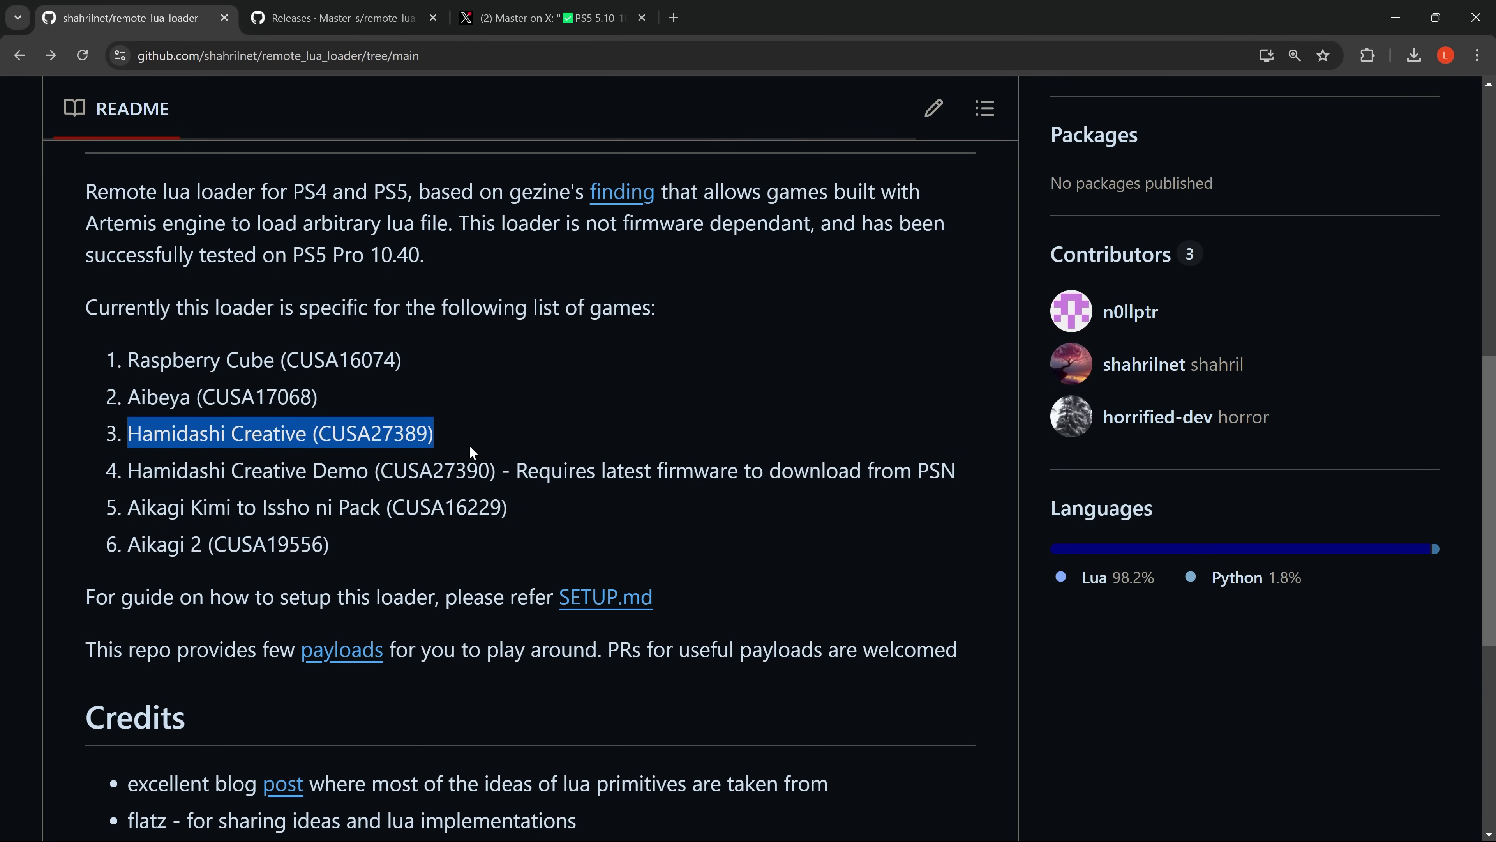
drag(122, 361, 533, 556)
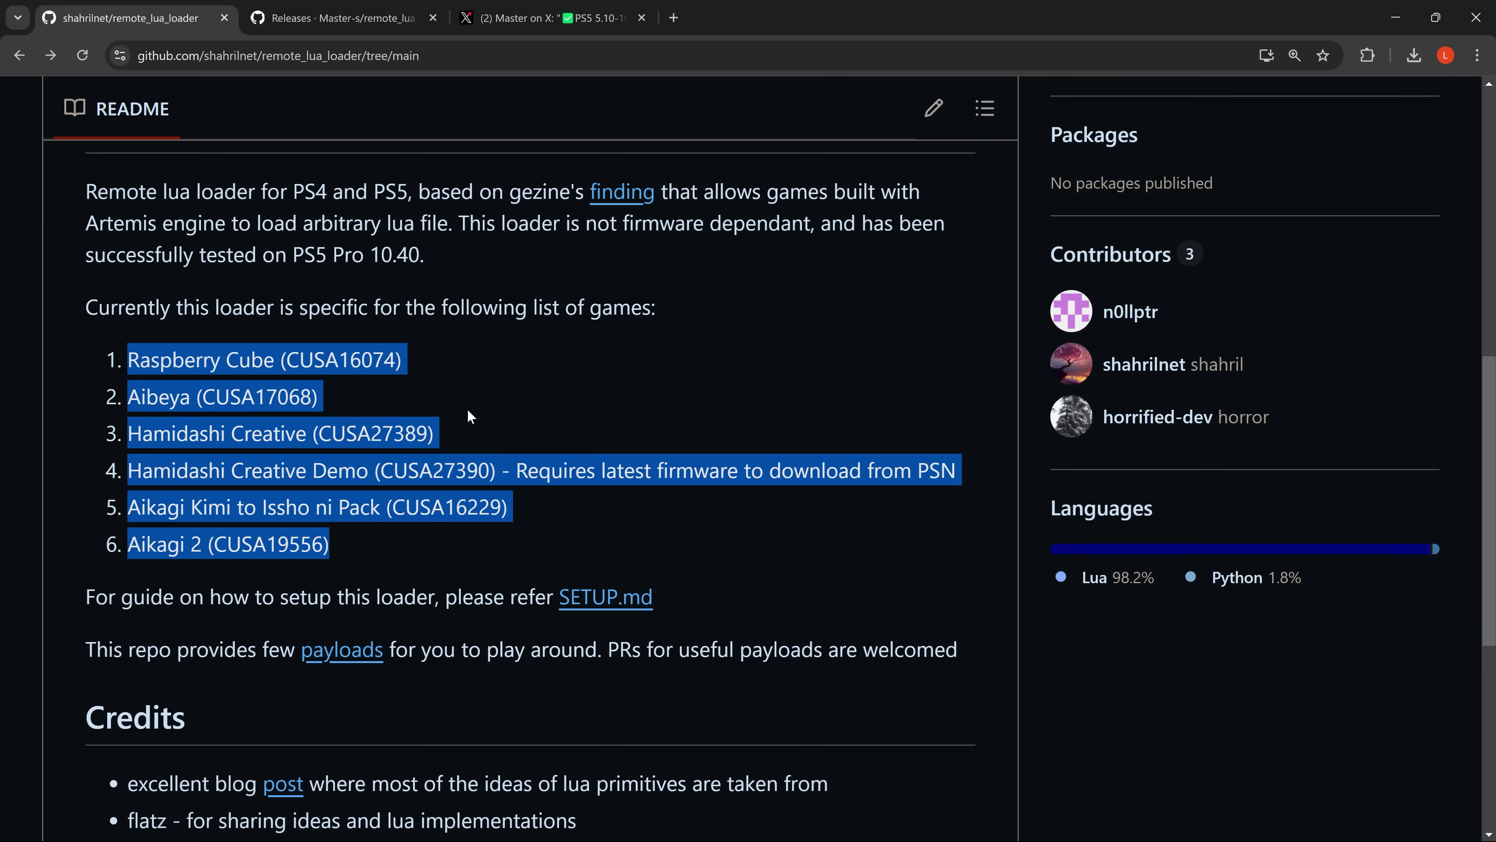
click(527, 21)
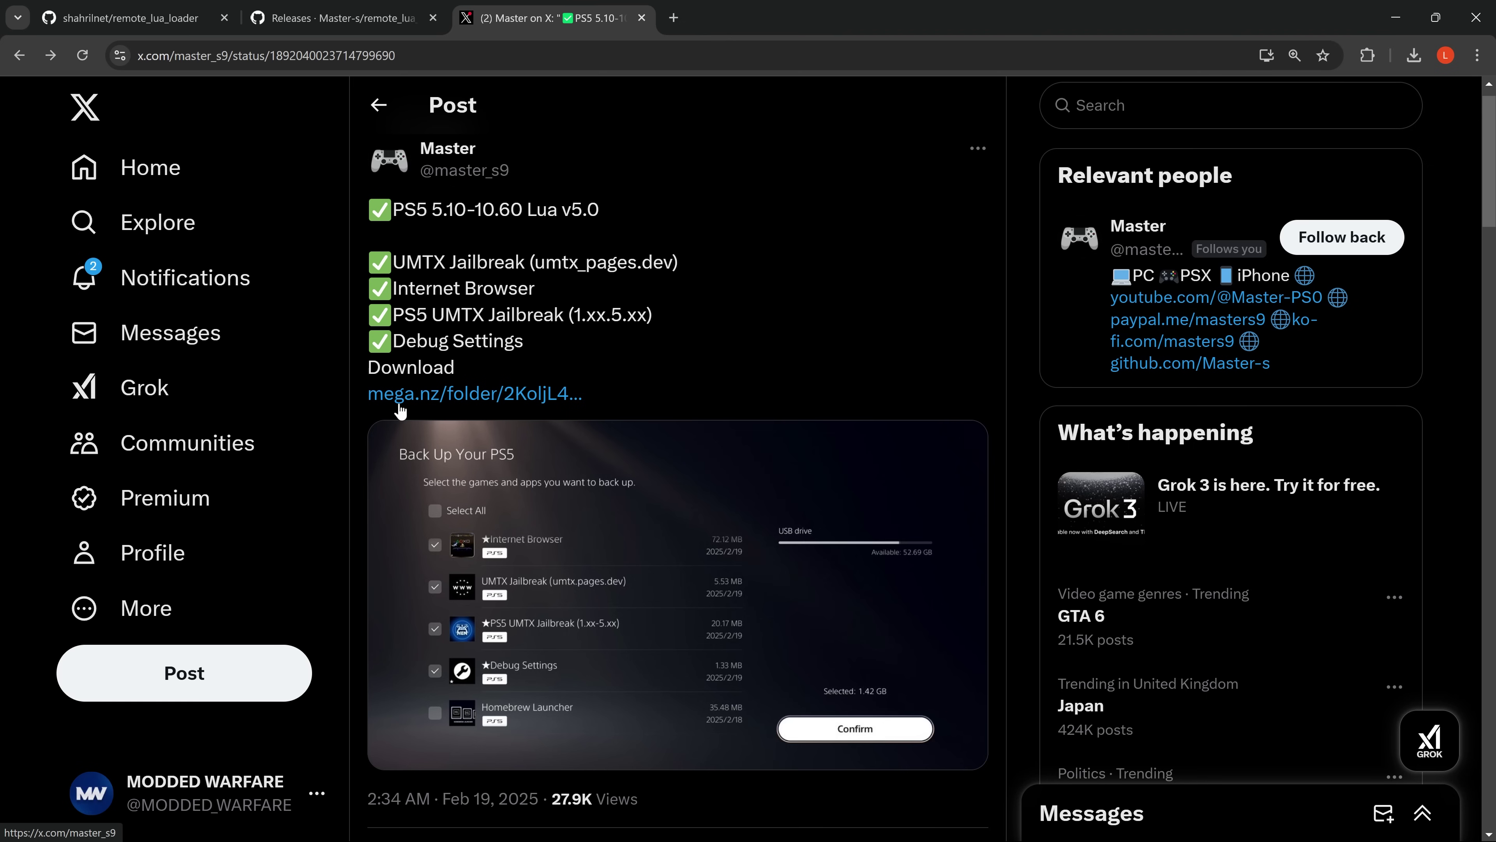
Examine the Hamidashi Creative (CUSA27389) and Hamidashi Creative Demo (CUSA27390) entries in the README's supported games list.
click(131, 18)
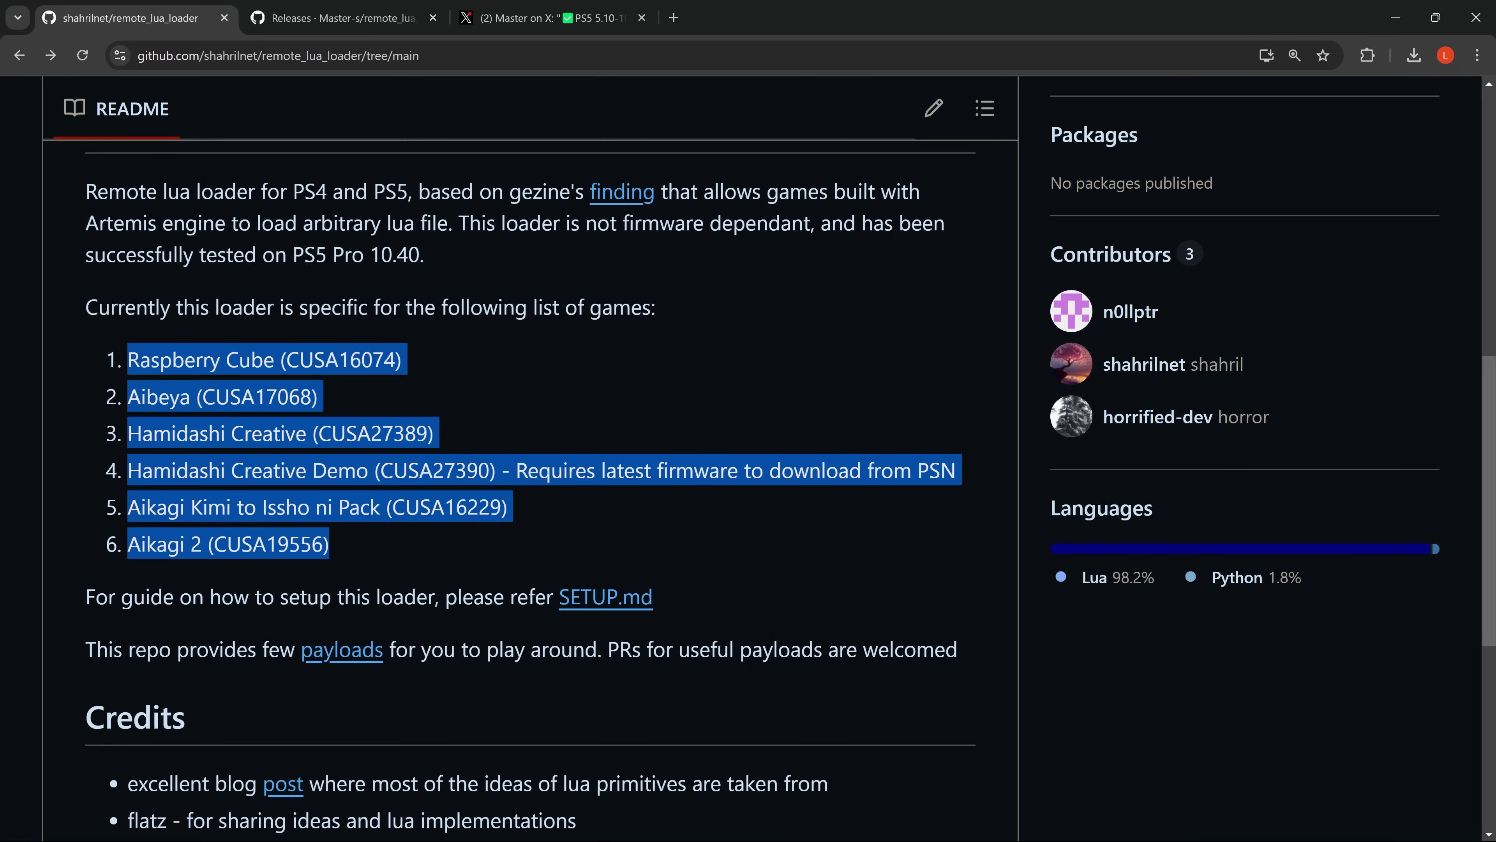
drag(128, 434, 435, 433)
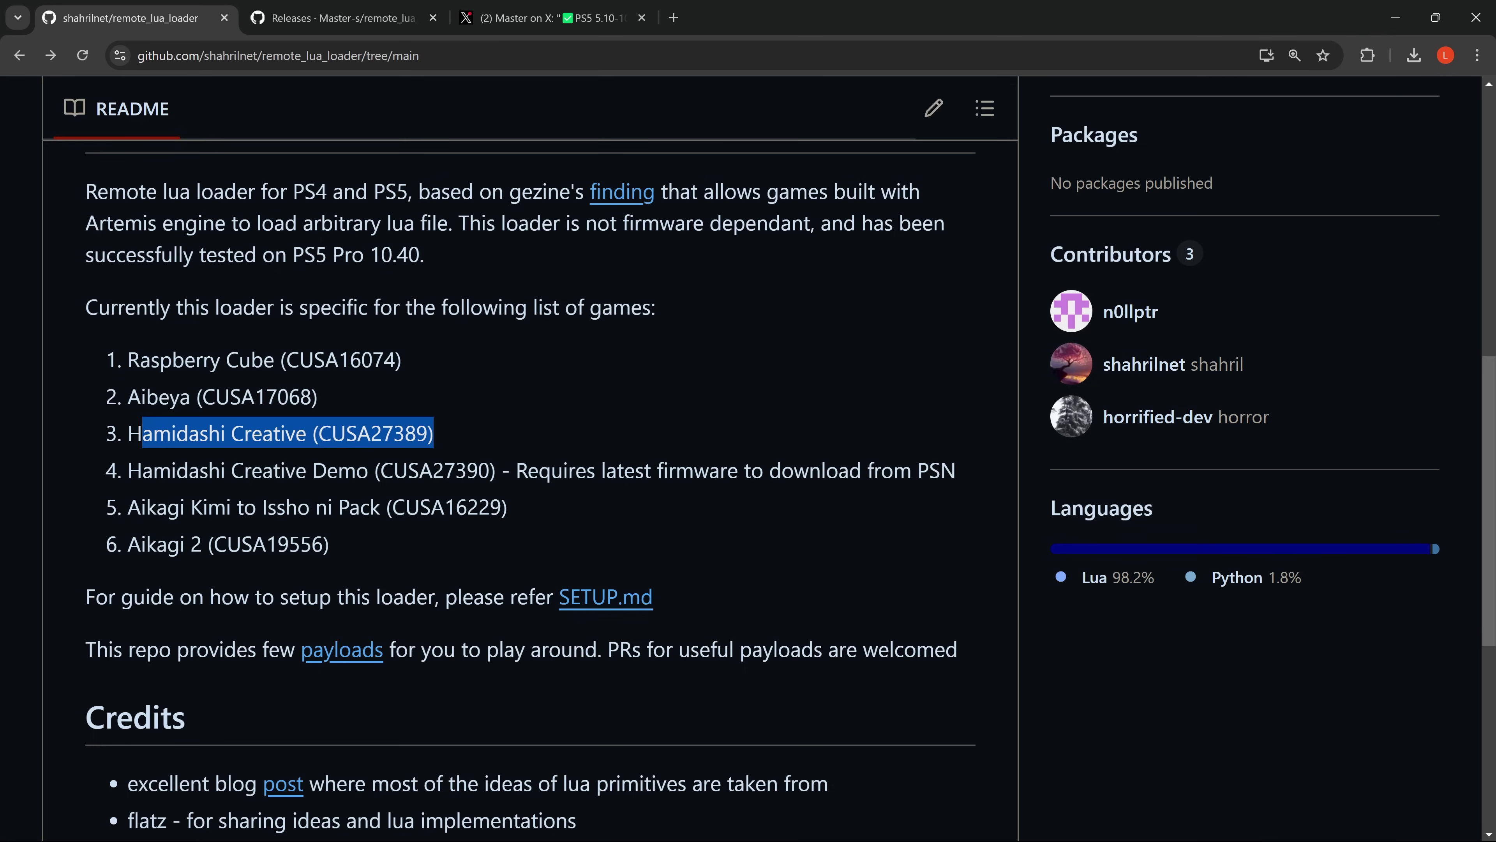
drag(128, 470, 495, 470)
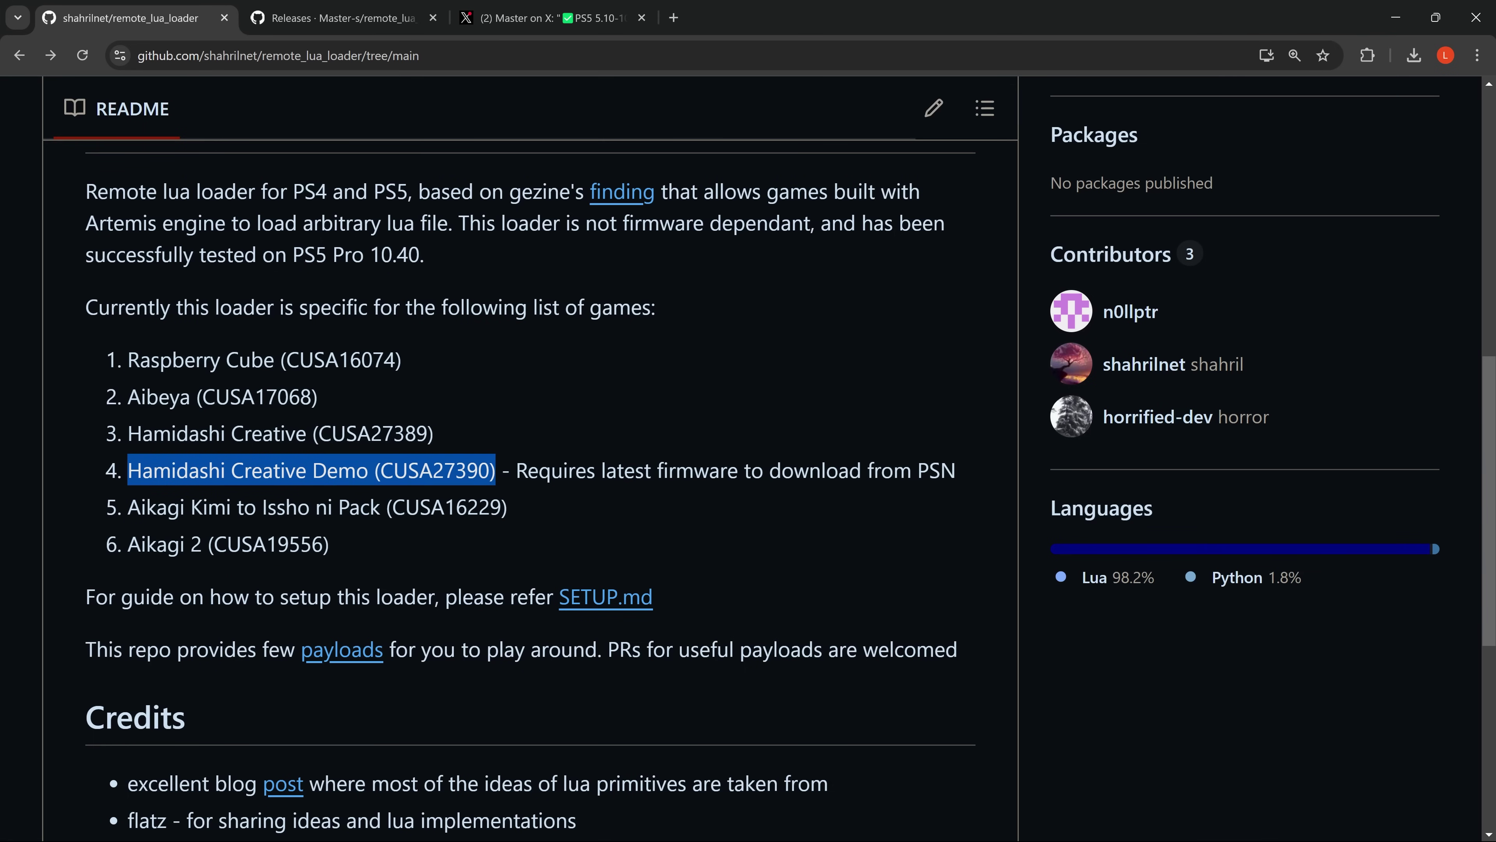
click(177, 430)
drag(134, 440, 471, 448)
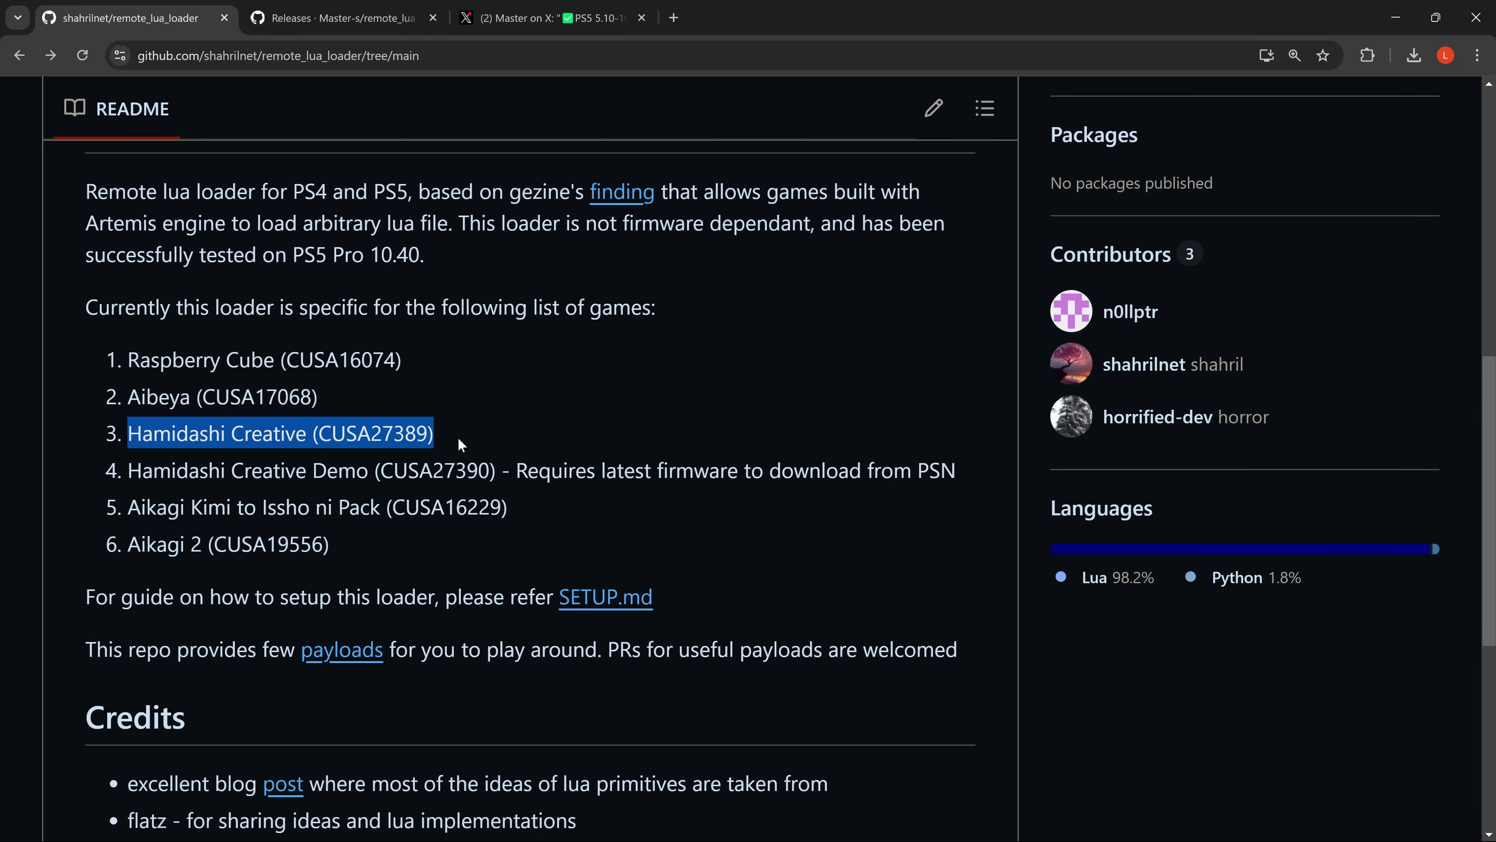
drag(139, 359, 443, 540)
drag(128, 470, 356, 471)
click(407, 469)
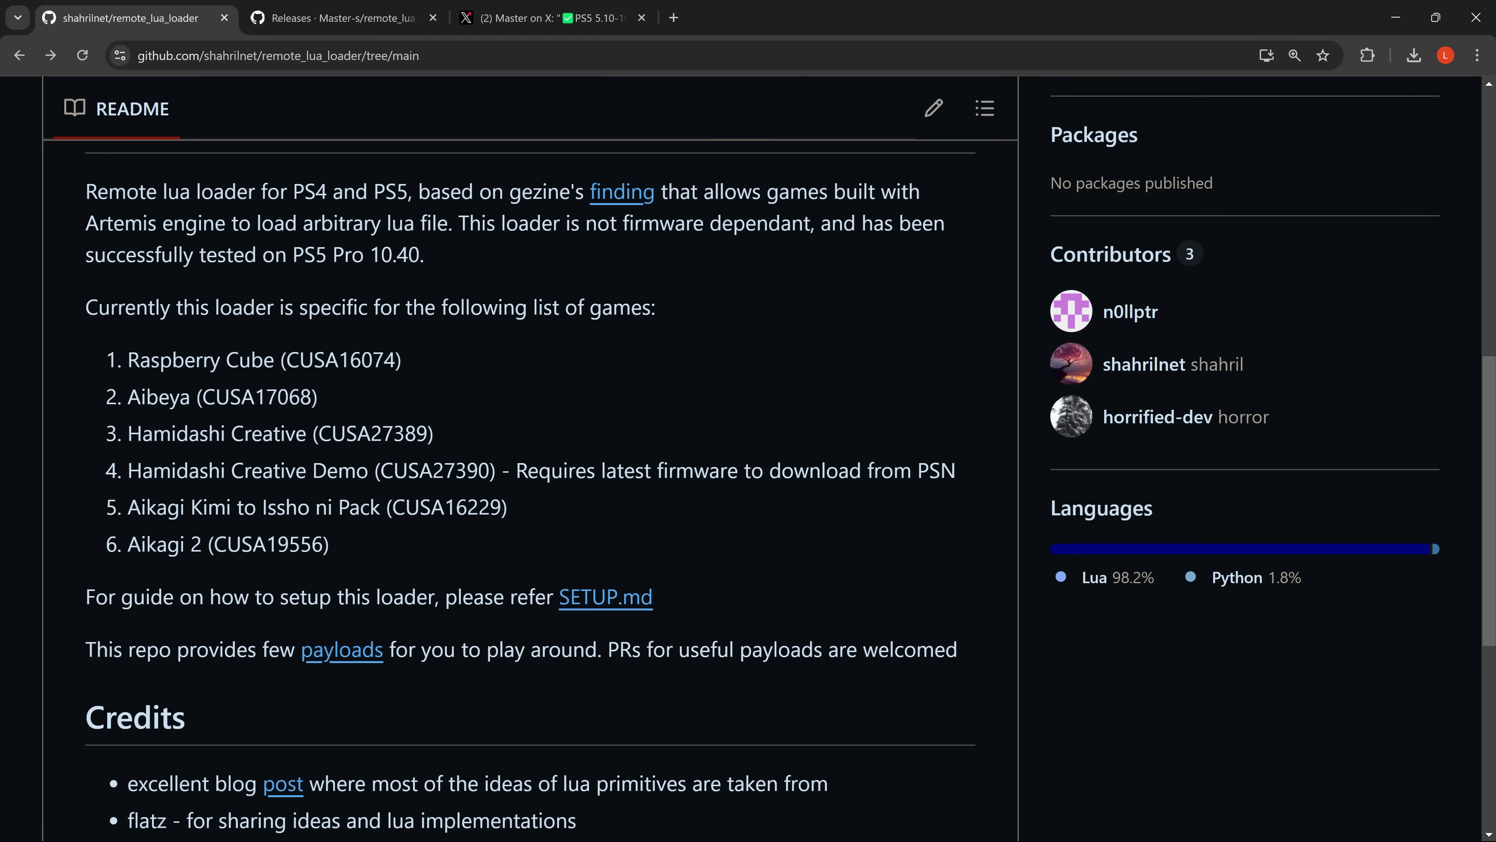
drag(127, 433, 533, 421)
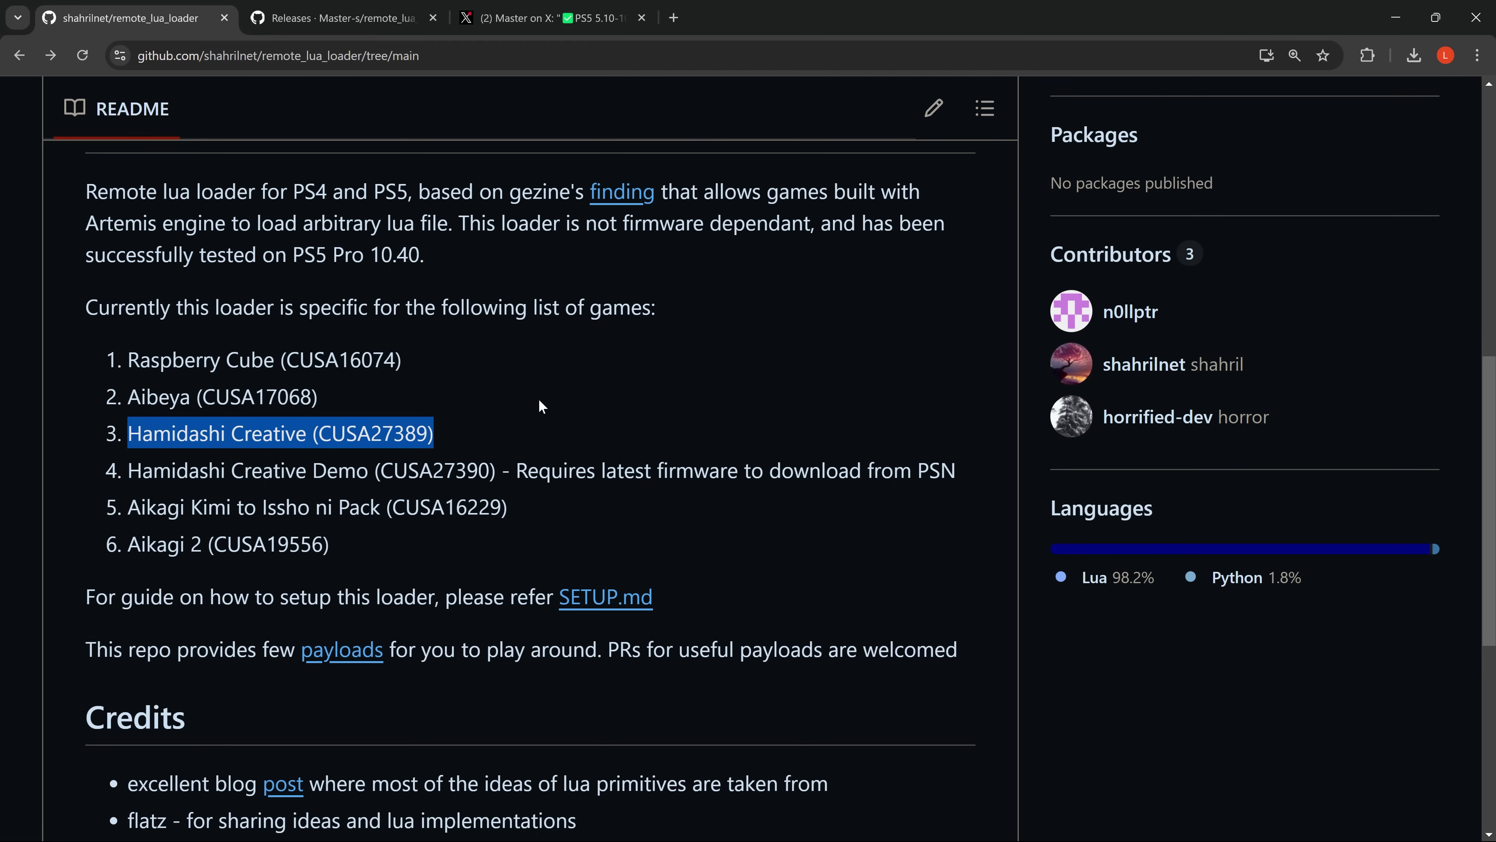
click(454, 440)
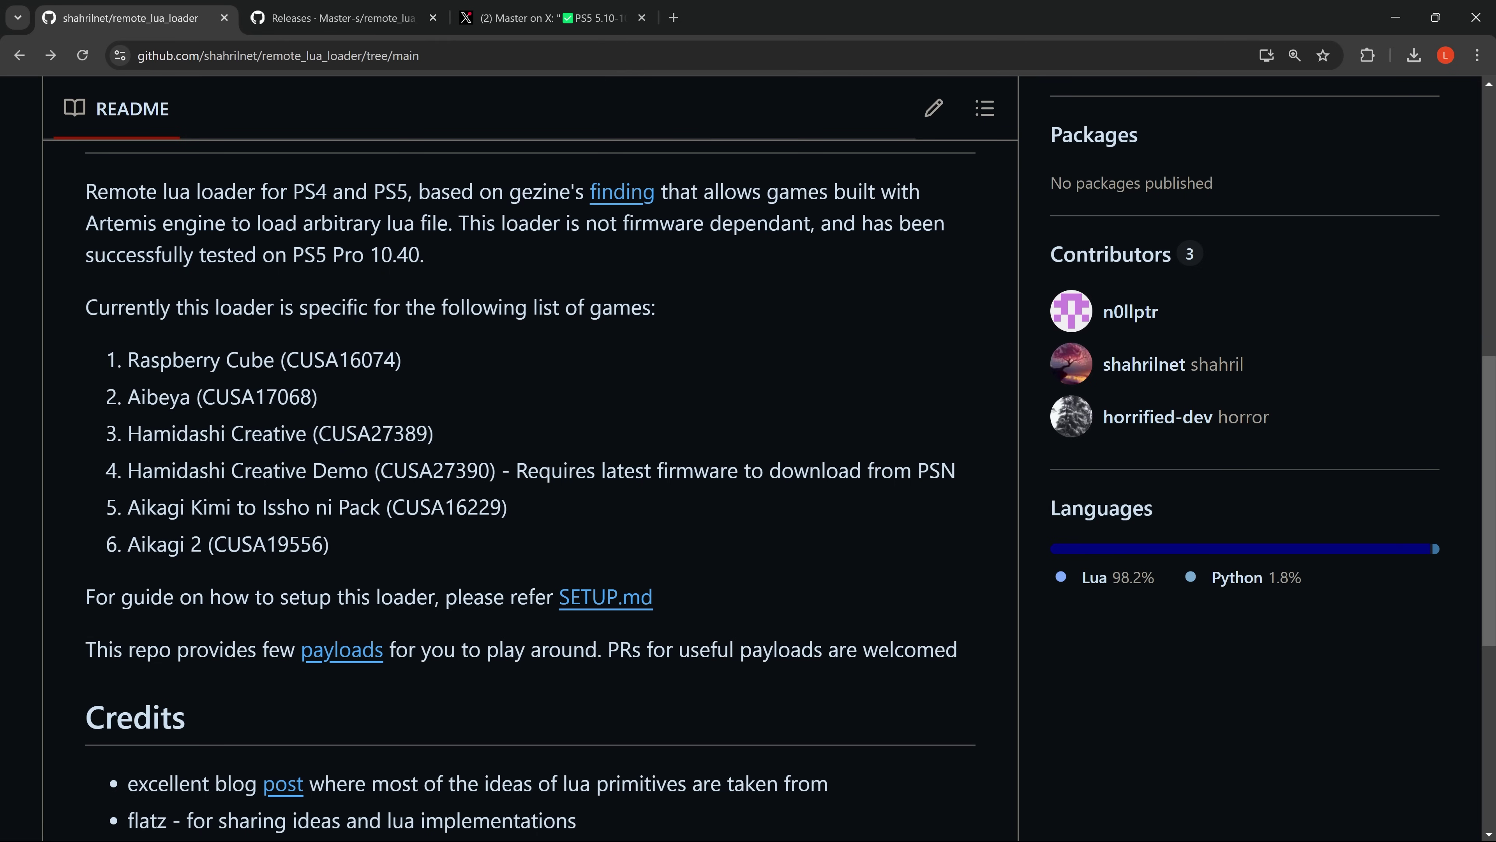
drag(127, 470, 510, 470)
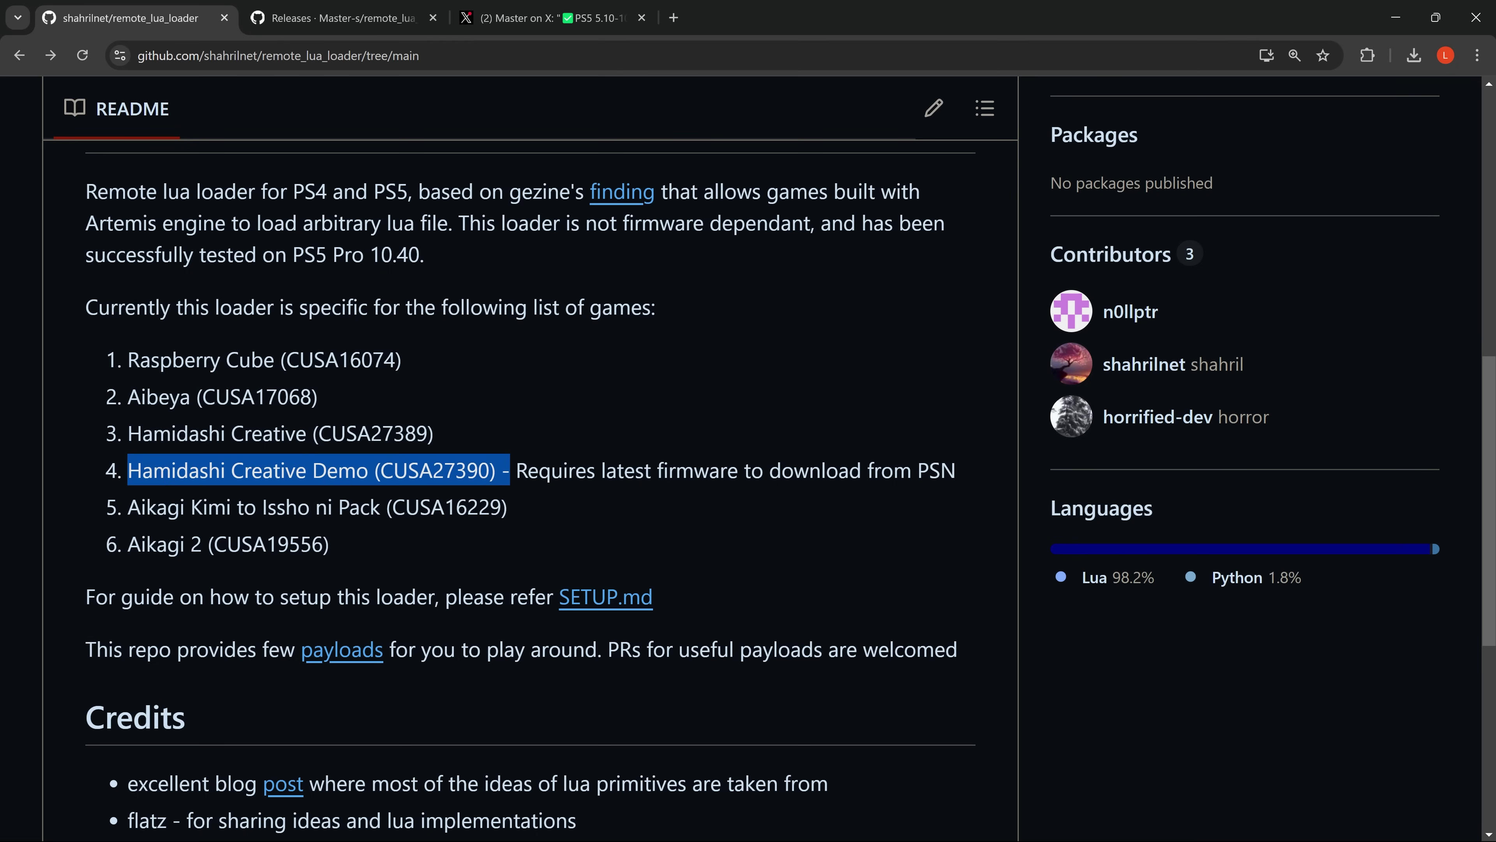
click(655, 508)
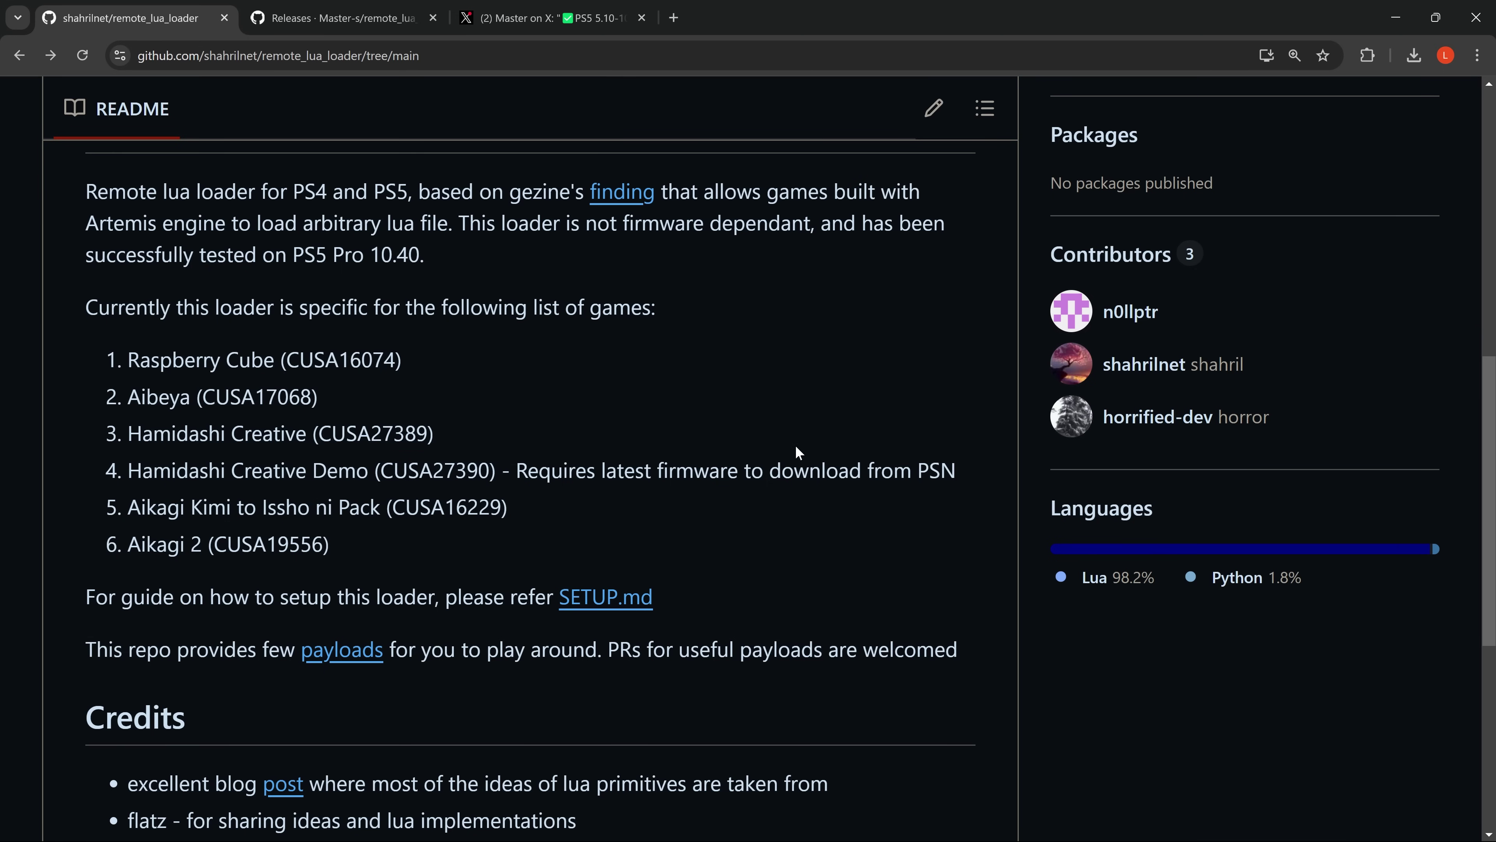
scroll(733, 552, up, 2)
scroll(746, 566, down, 2)
Open lualoader.zip from the desktop, inspect its CUSA16074 and CUSA19556 save folders, and close the archive.
click(1408, 9)
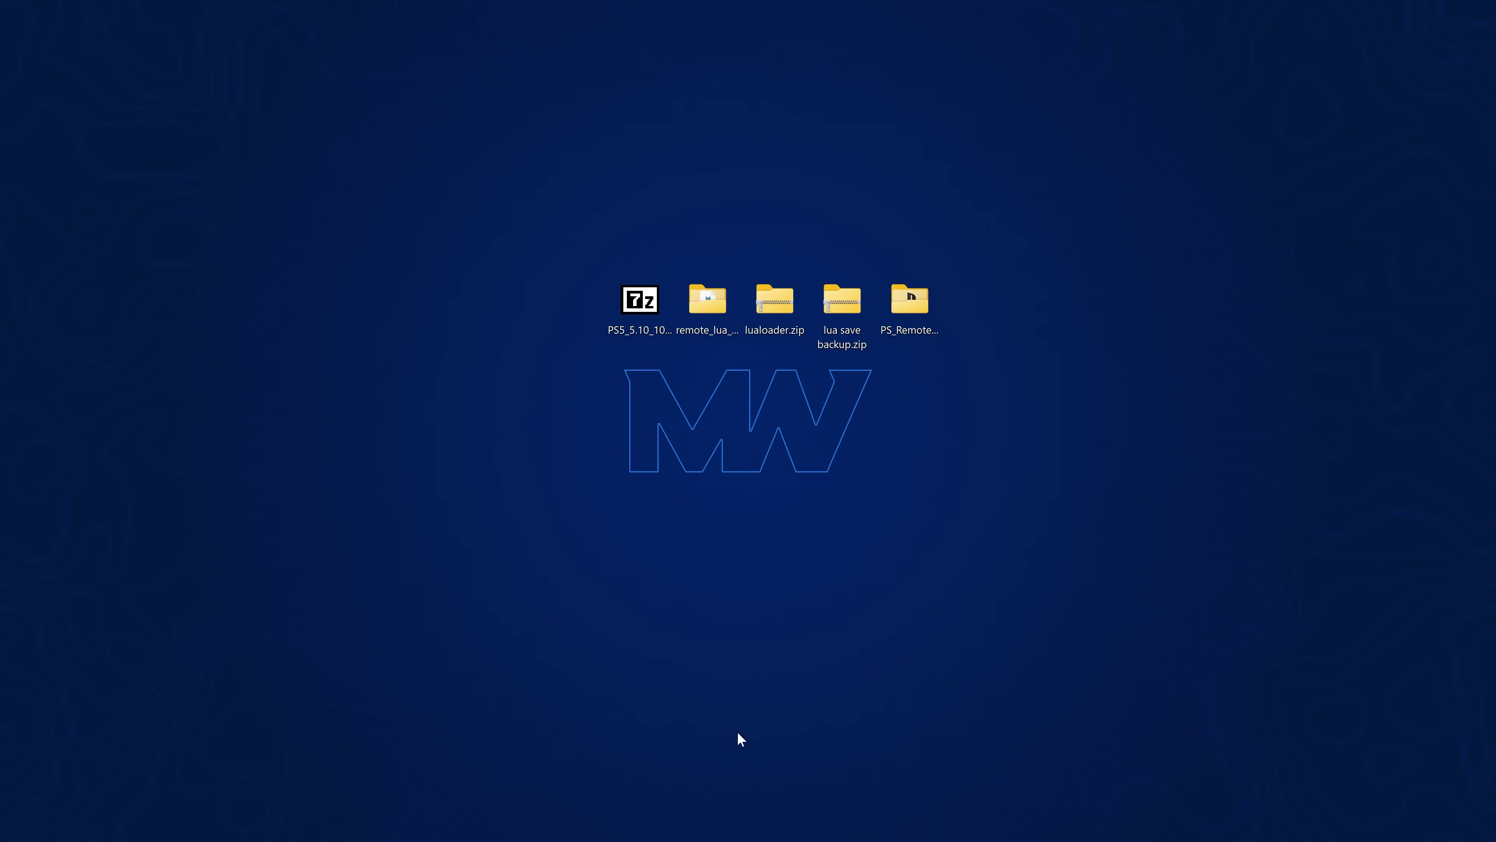
drag(574, 325, 1001, 298)
double_click(754, 314)
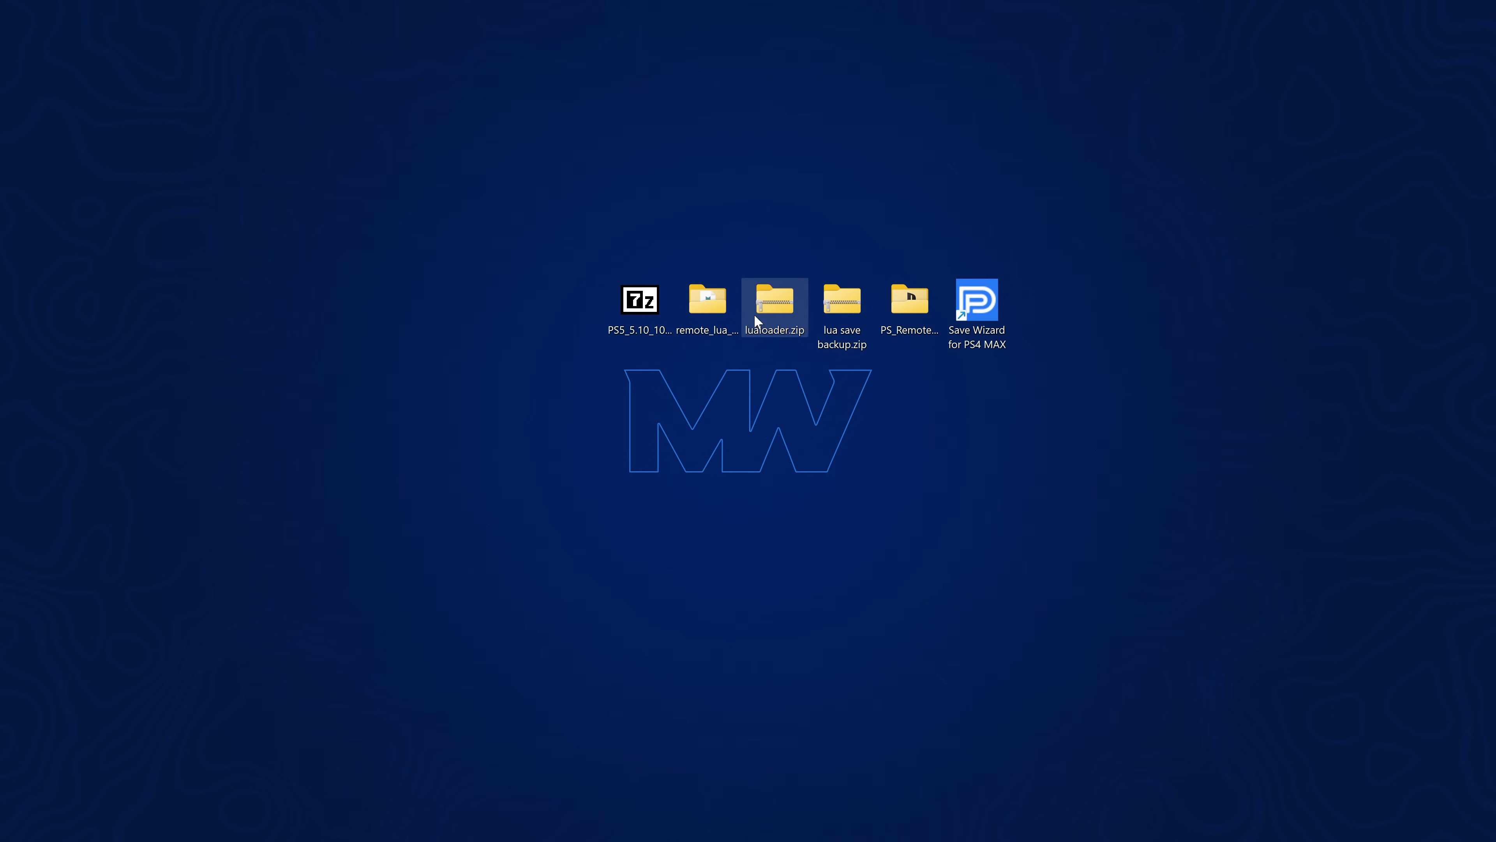
drag(708, 82, 855, 85)
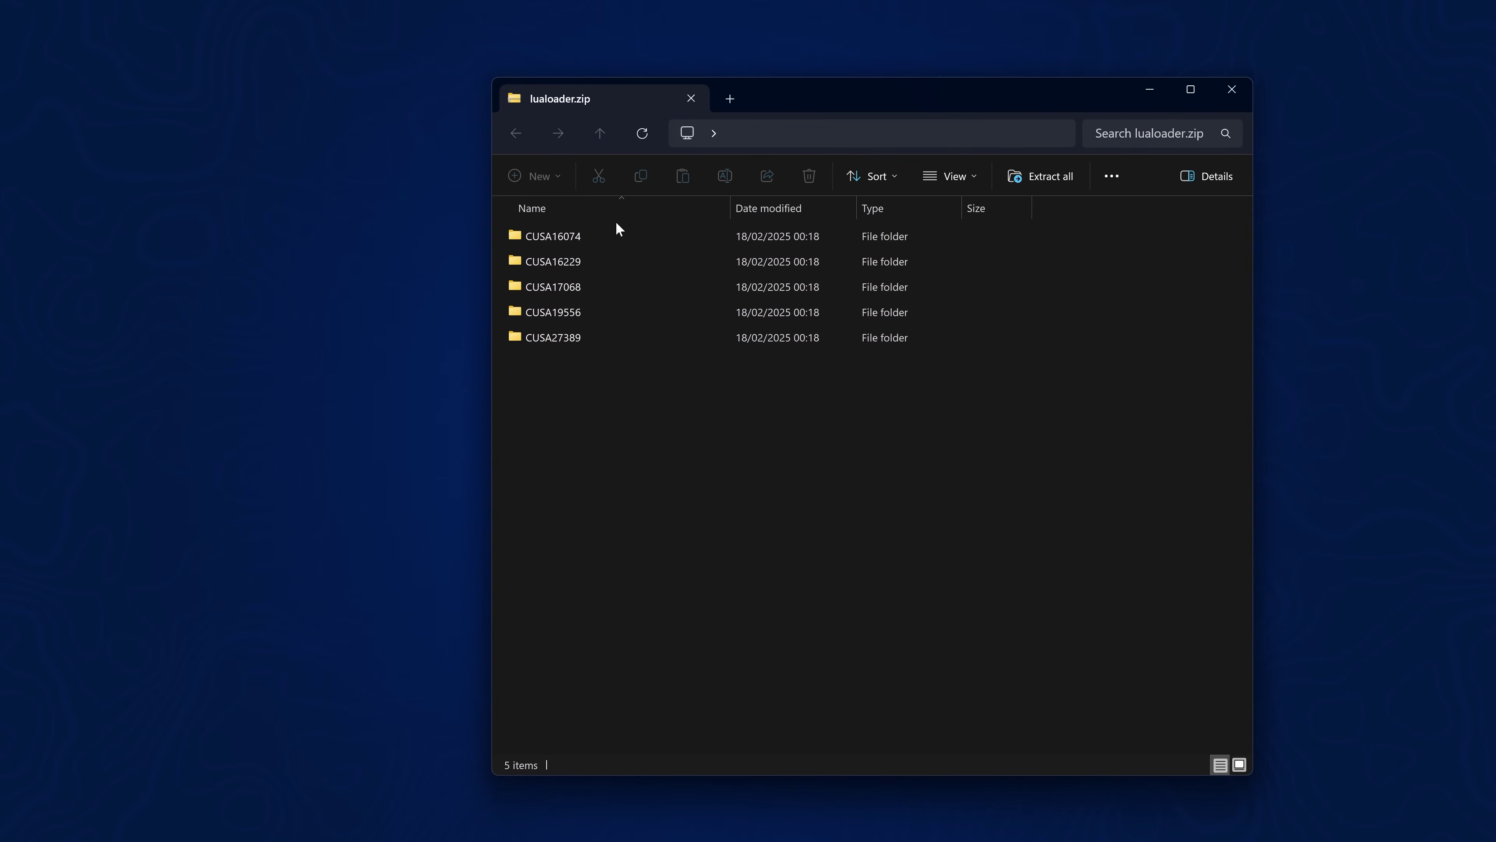
double_click(608, 236)
key(alt+Left)
double_click(628, 317)
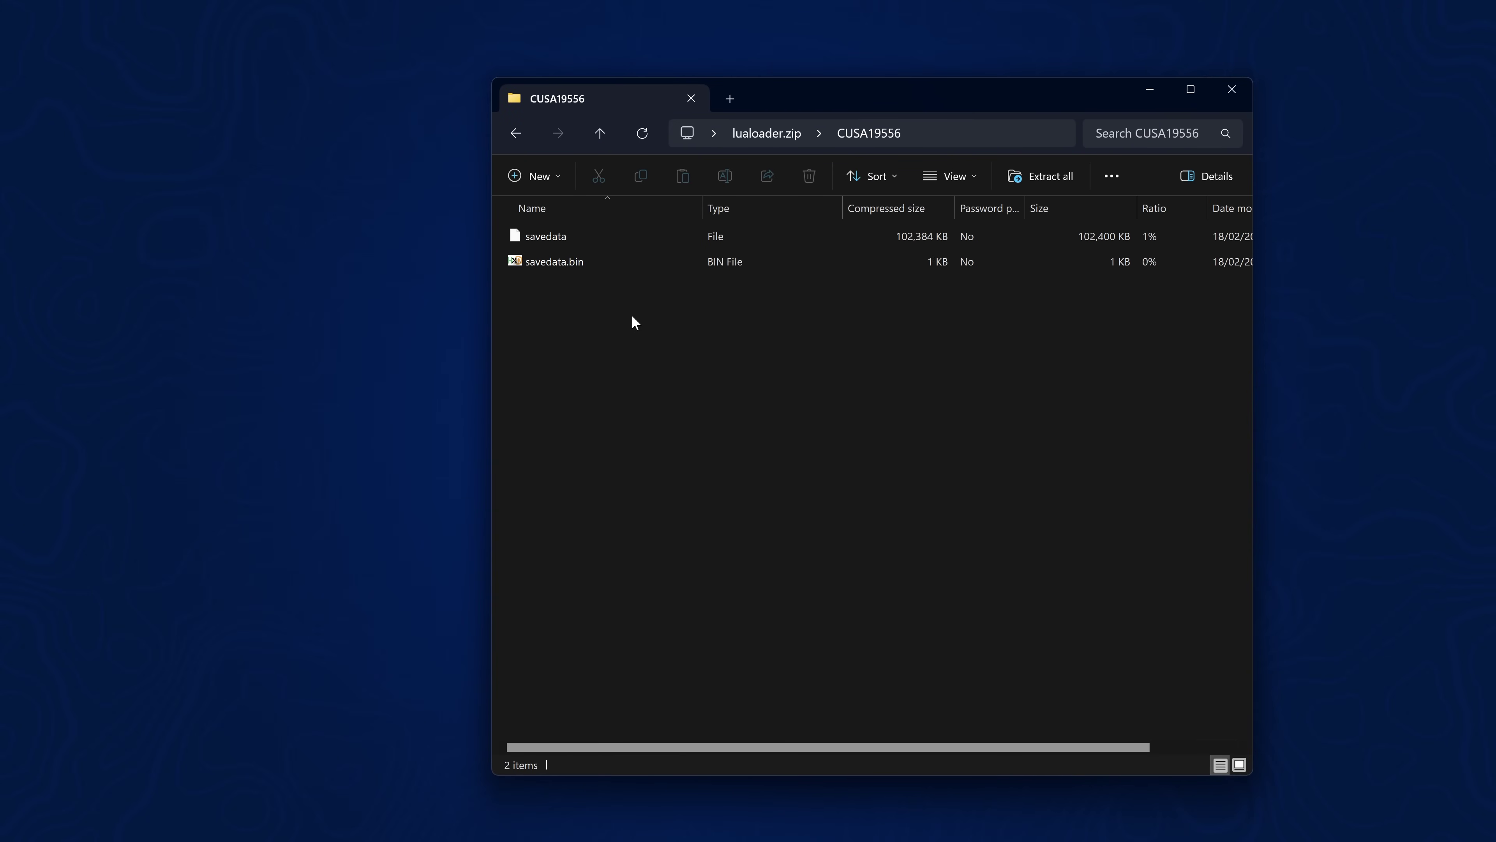
key(alt+Left)
key(alt+F4)
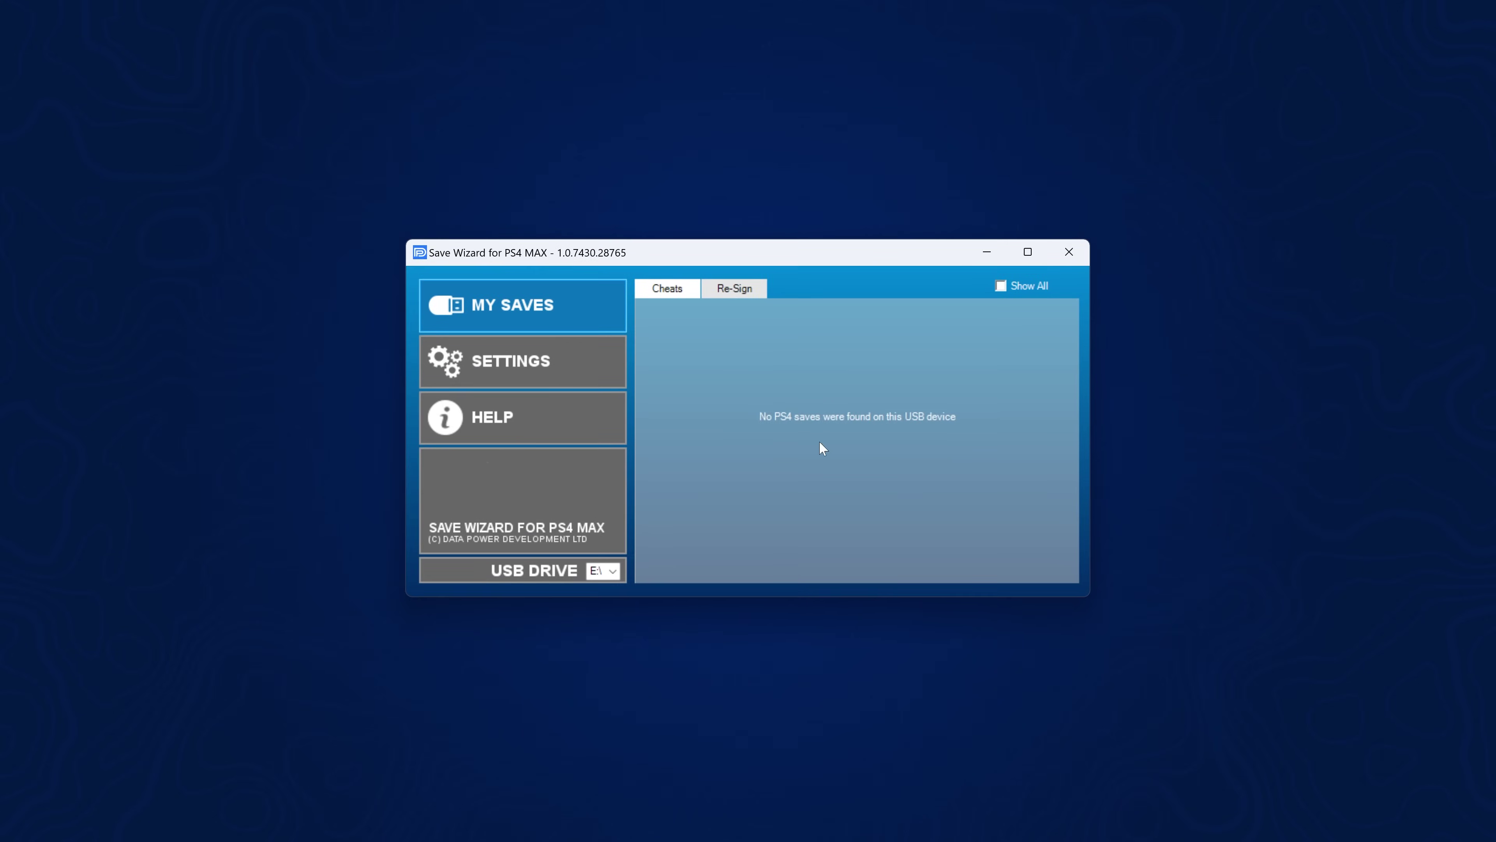
In Save Wizard for PS4 MAX, load lualoader.zip from the desktop as the import source for re-signing.
drag(817, 260, 821, 198)
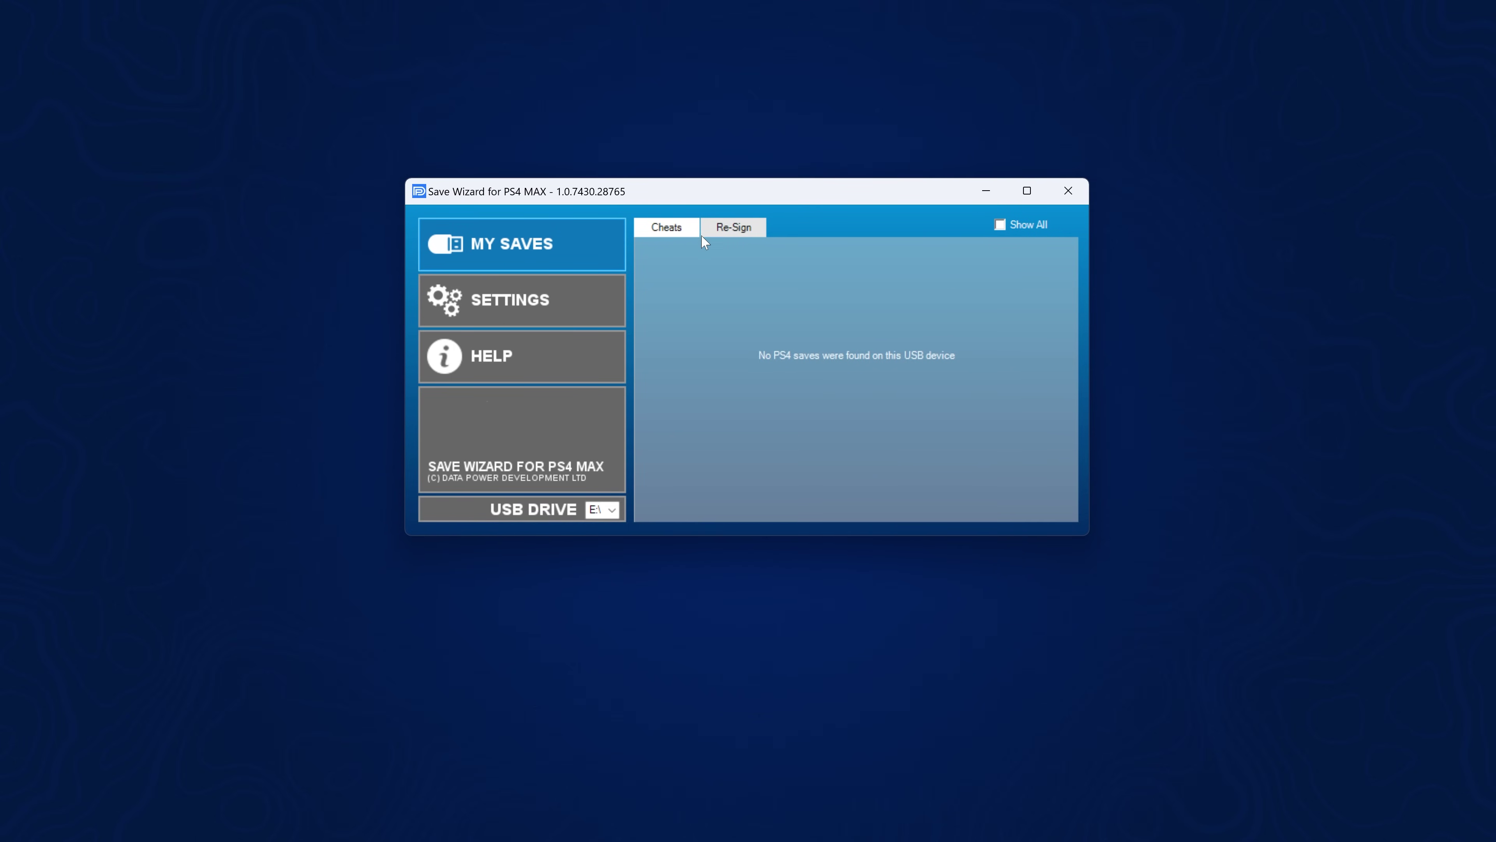
click(730, 234)
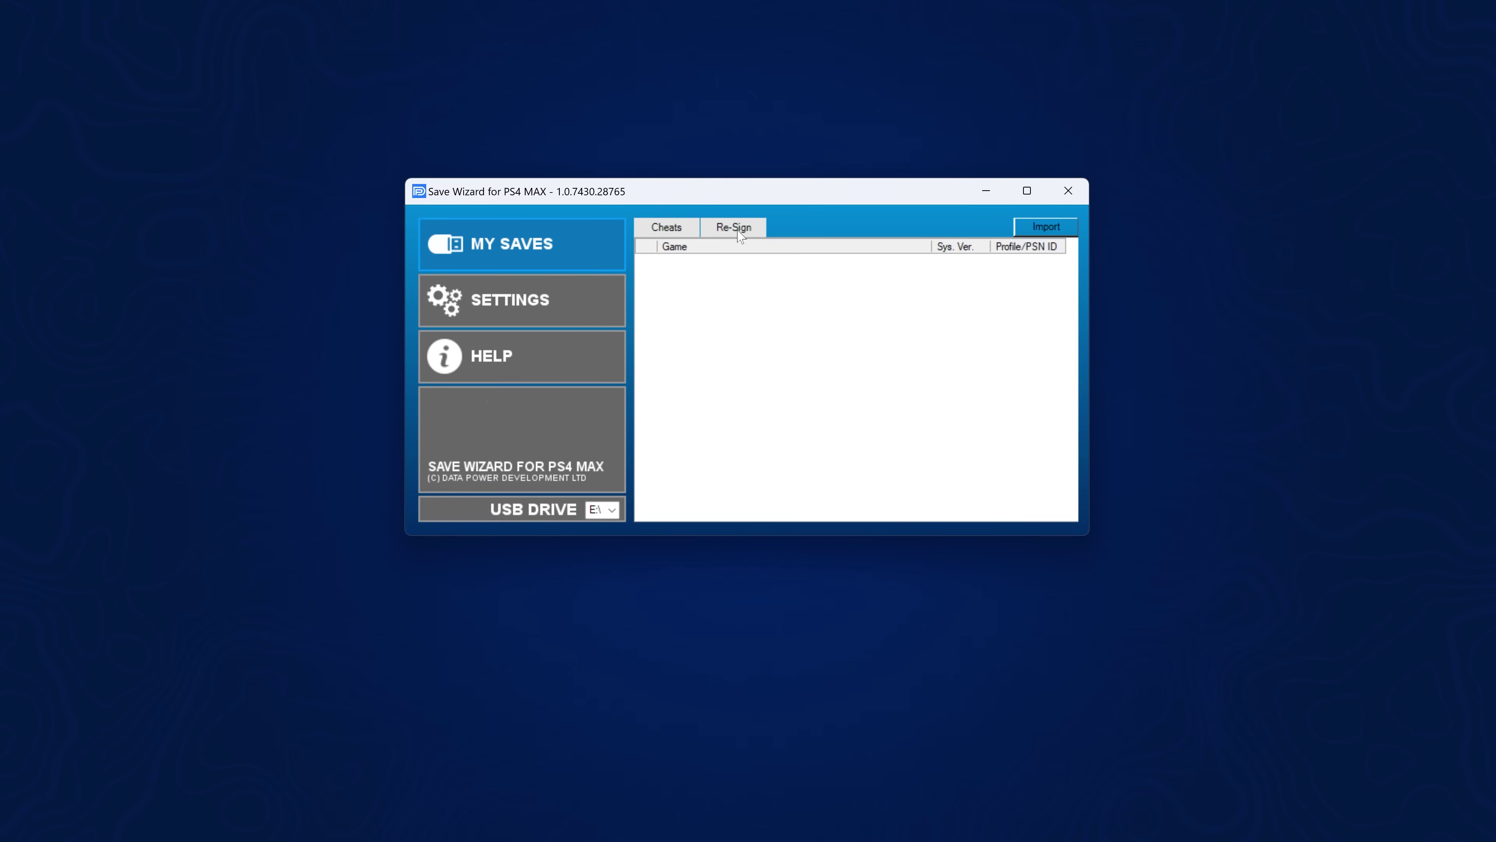
click(1046, 227)
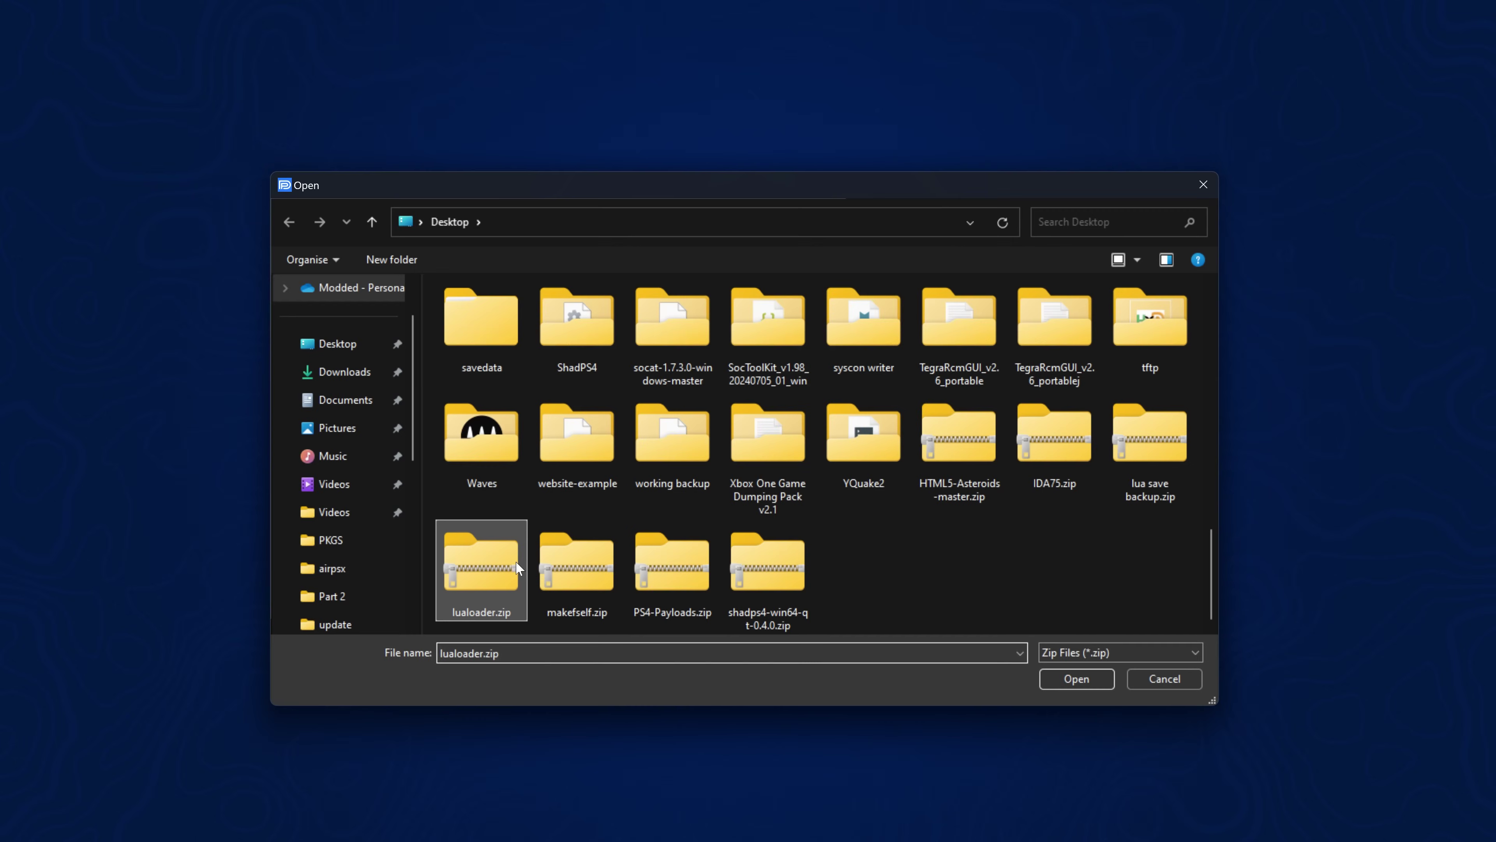
click(1064, 678)
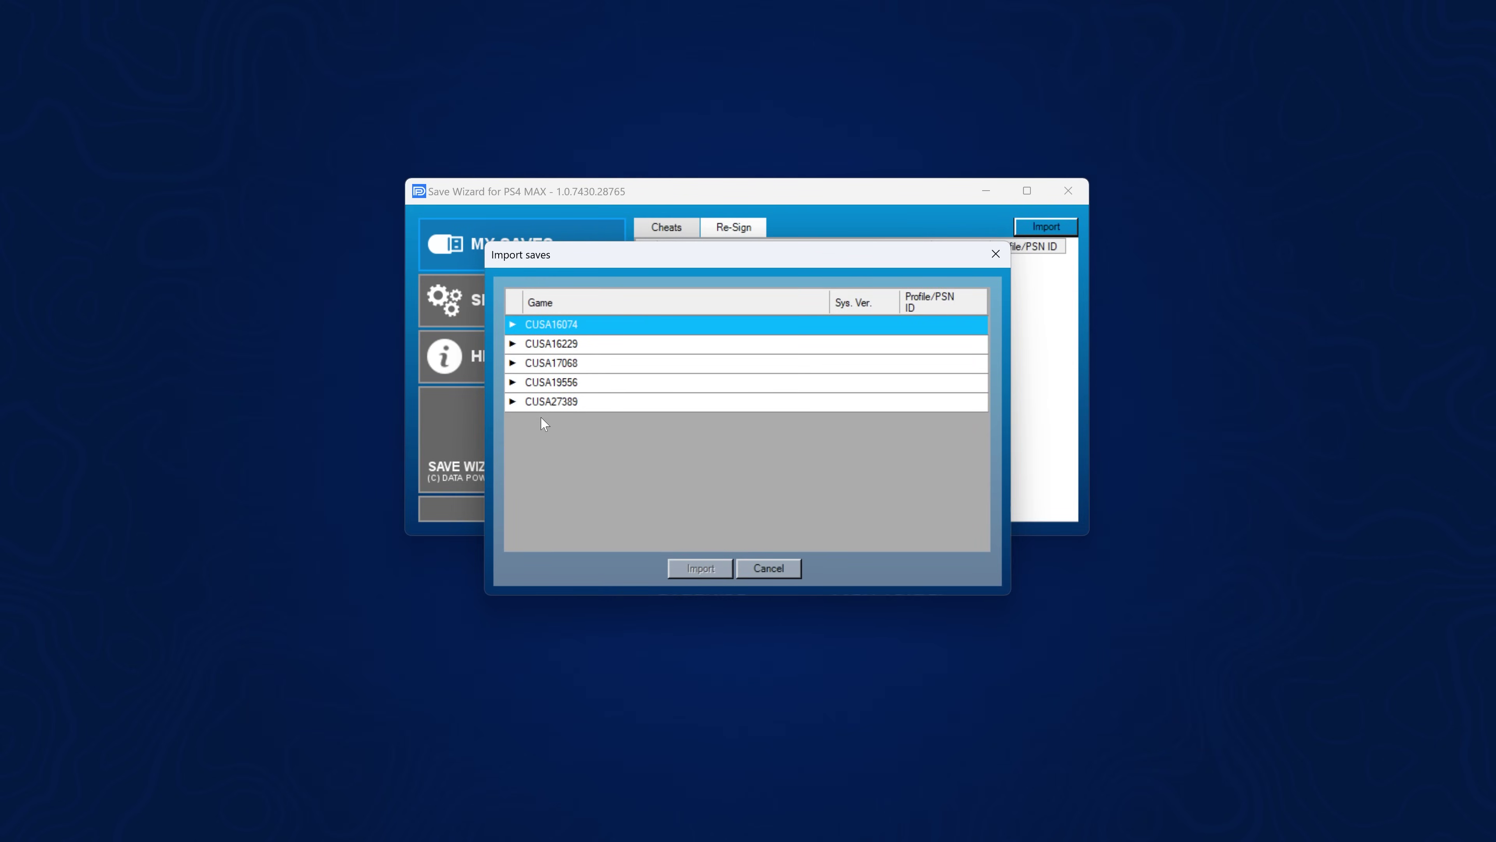
Import the savedata entry of CUSA27389 from the archive for re-signing.
click(572, 403)
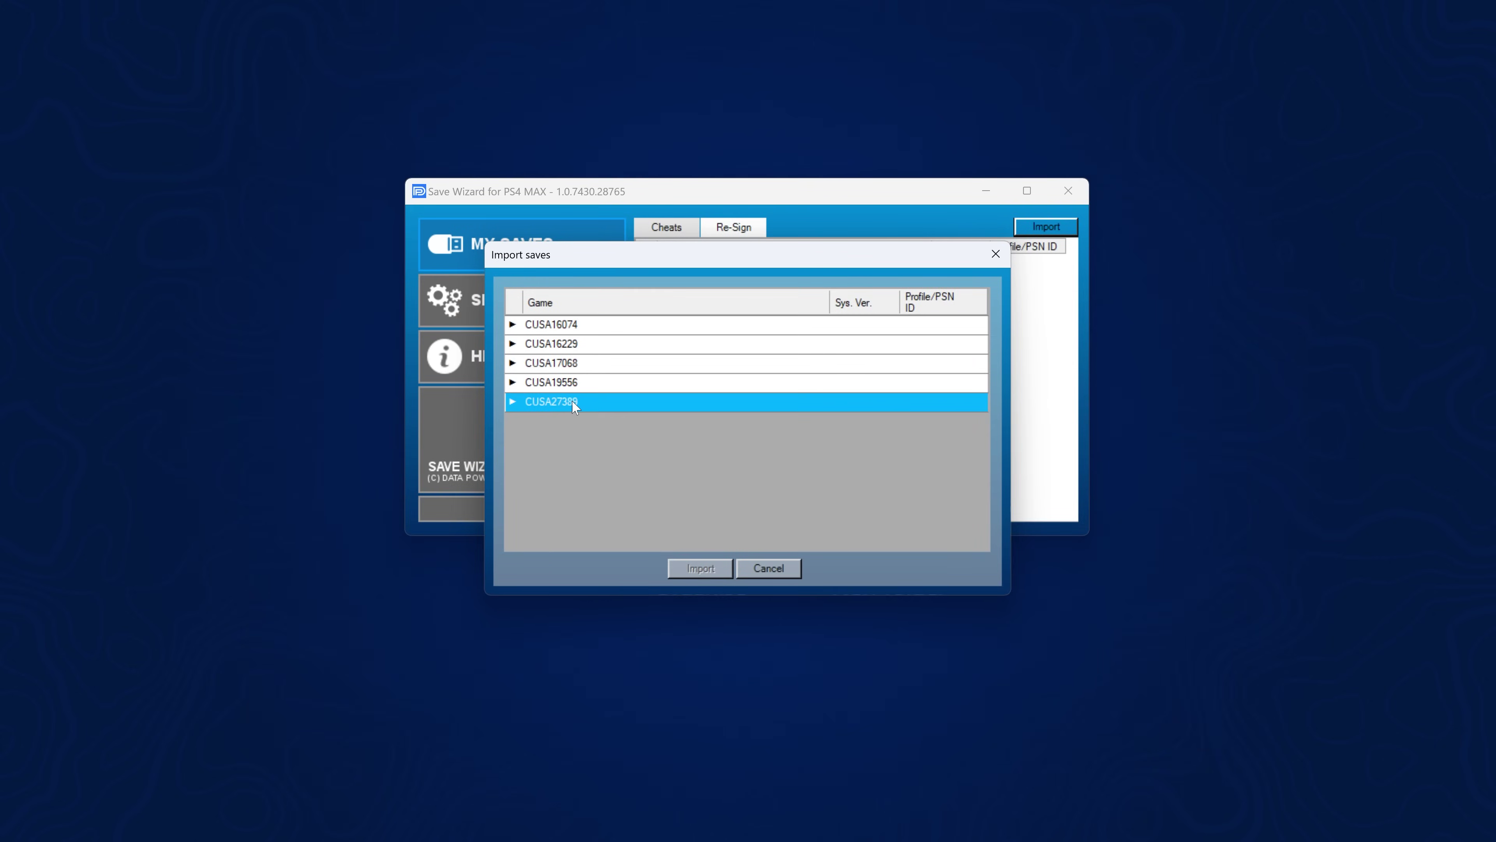
click(513, 402)
click(569, 423)
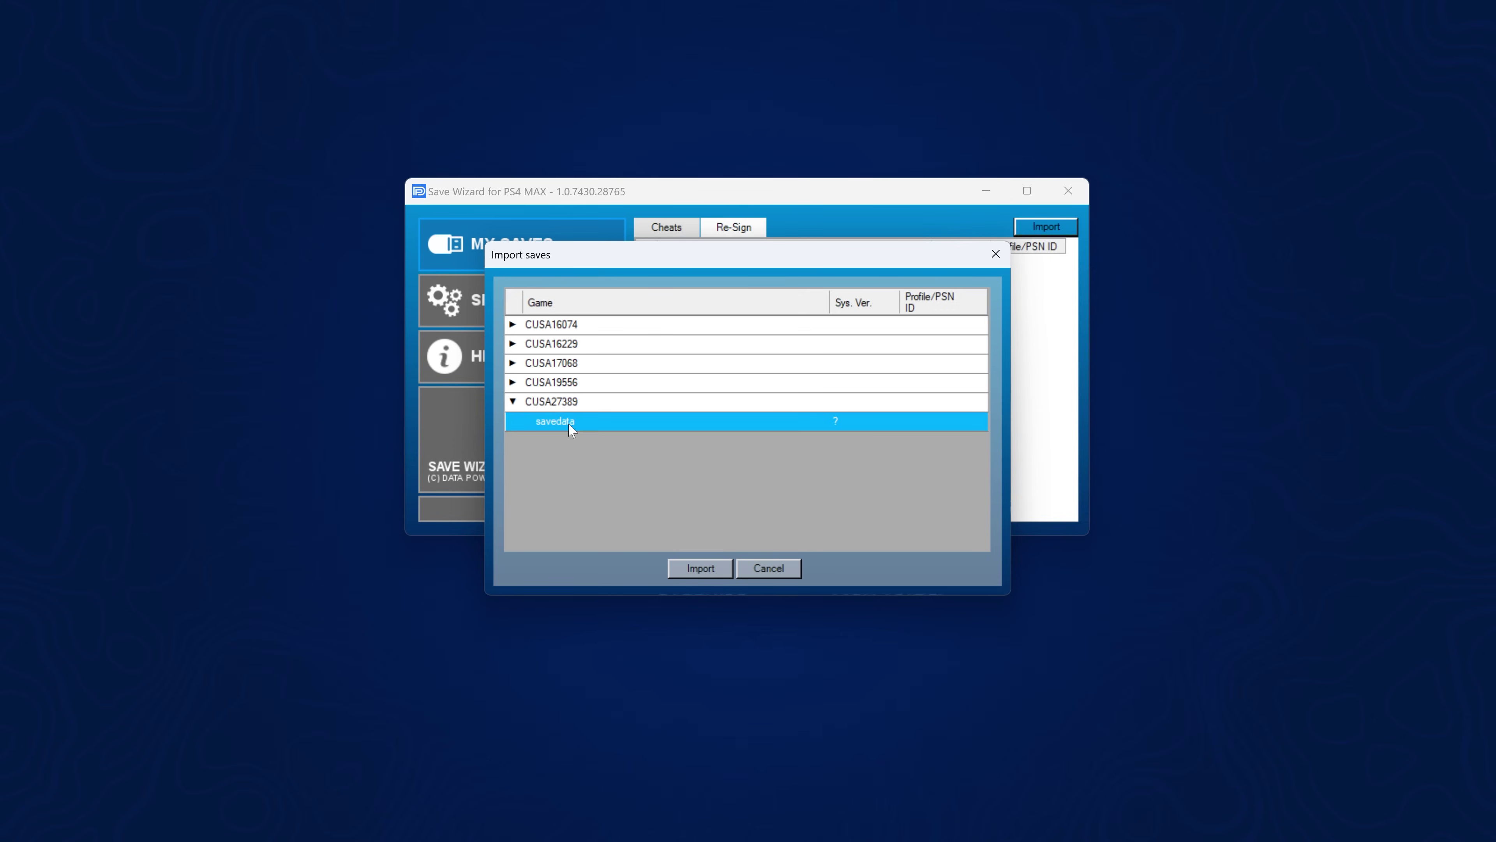
click(702, 566)
click(703, 445)
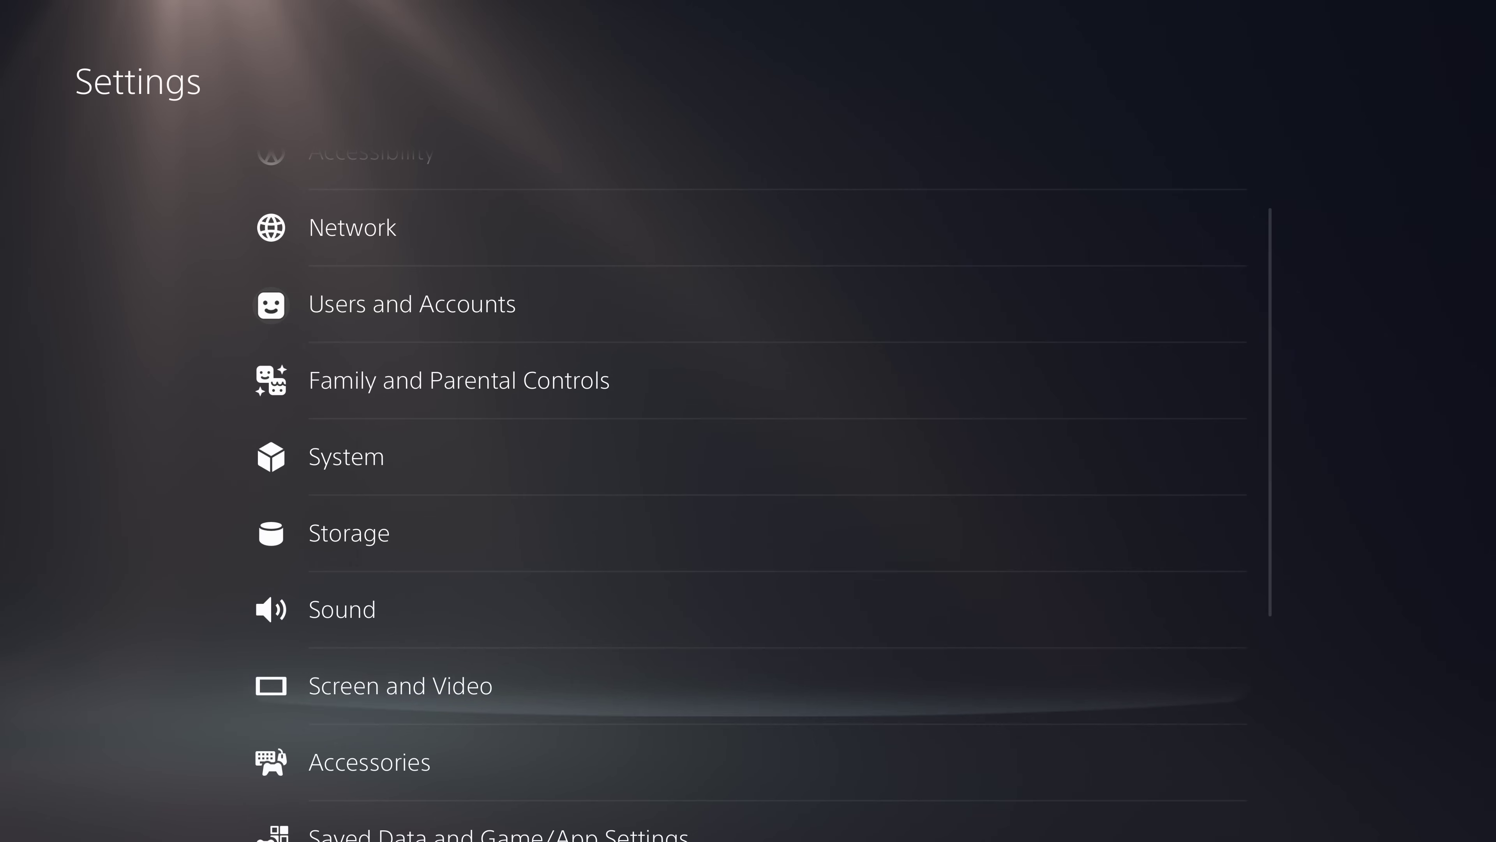
In the PS5 settings, open the USB drive's PS4 saved data for copying to console storage.
key(Down)
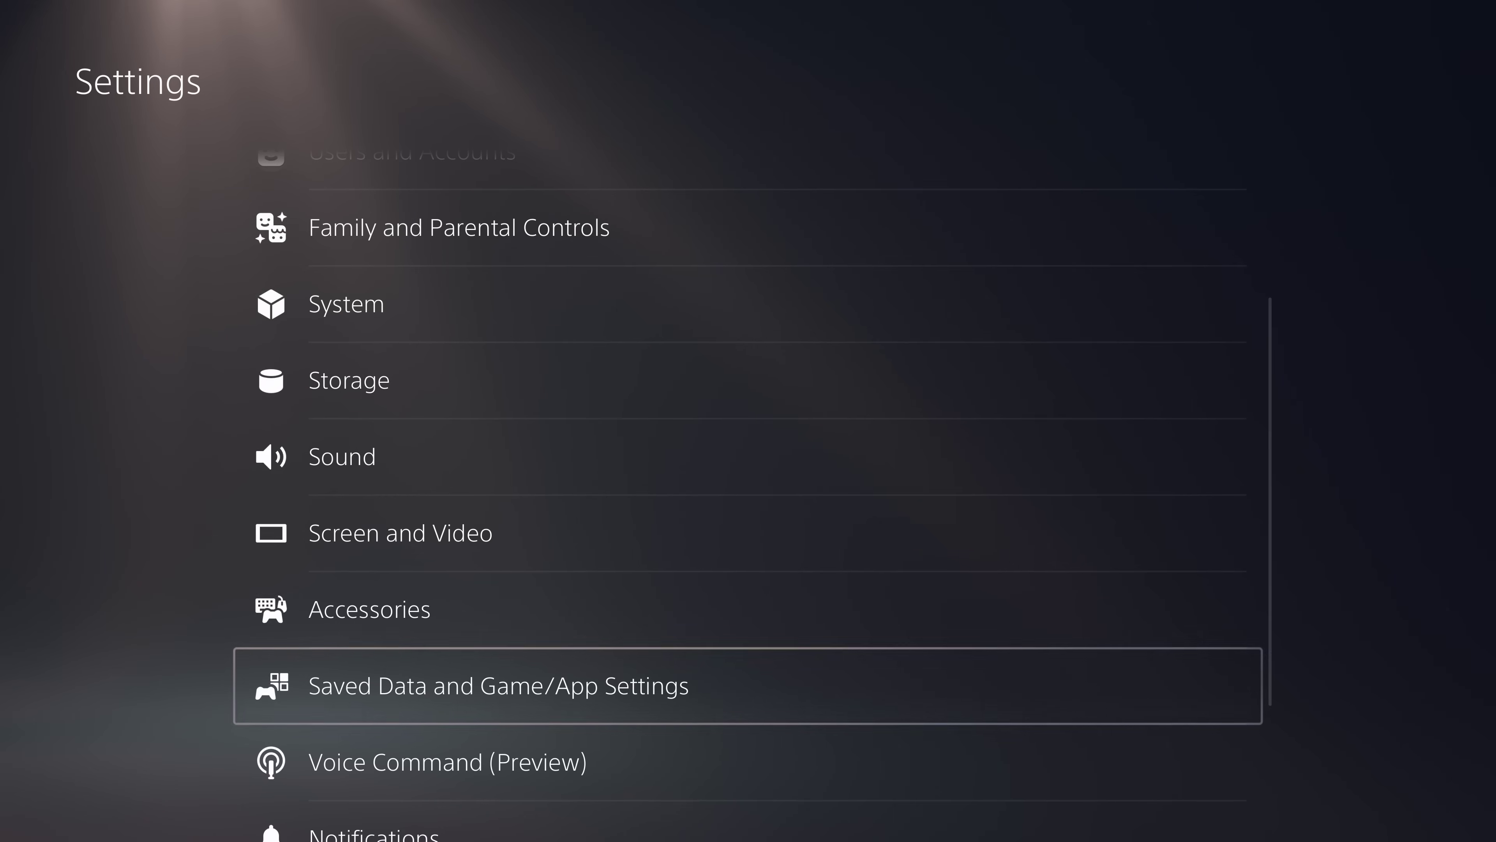
key(Return)
key(Down)
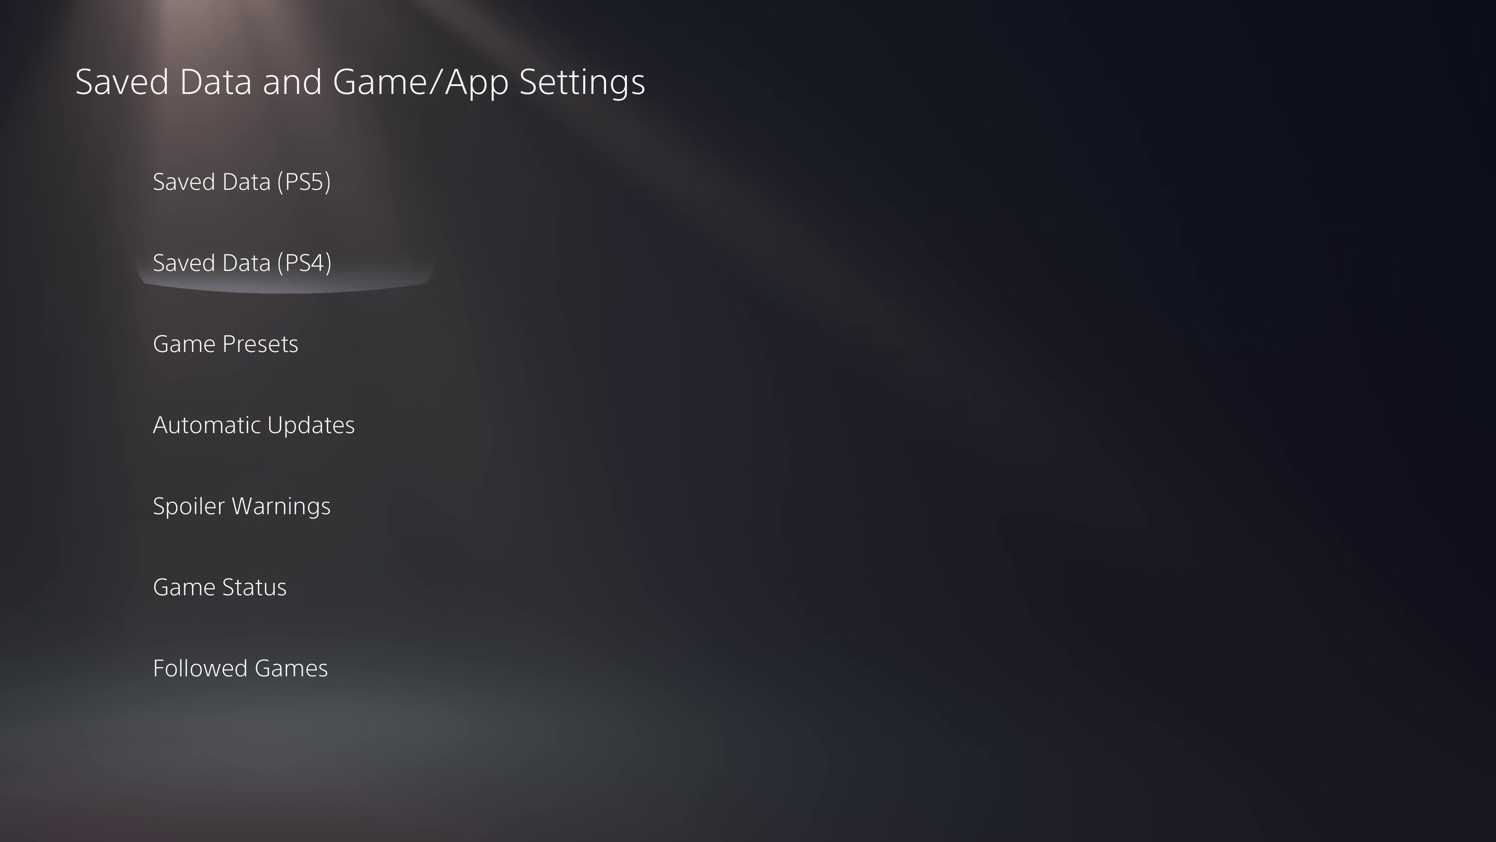
key(Down)
key(Down)
key(Return)
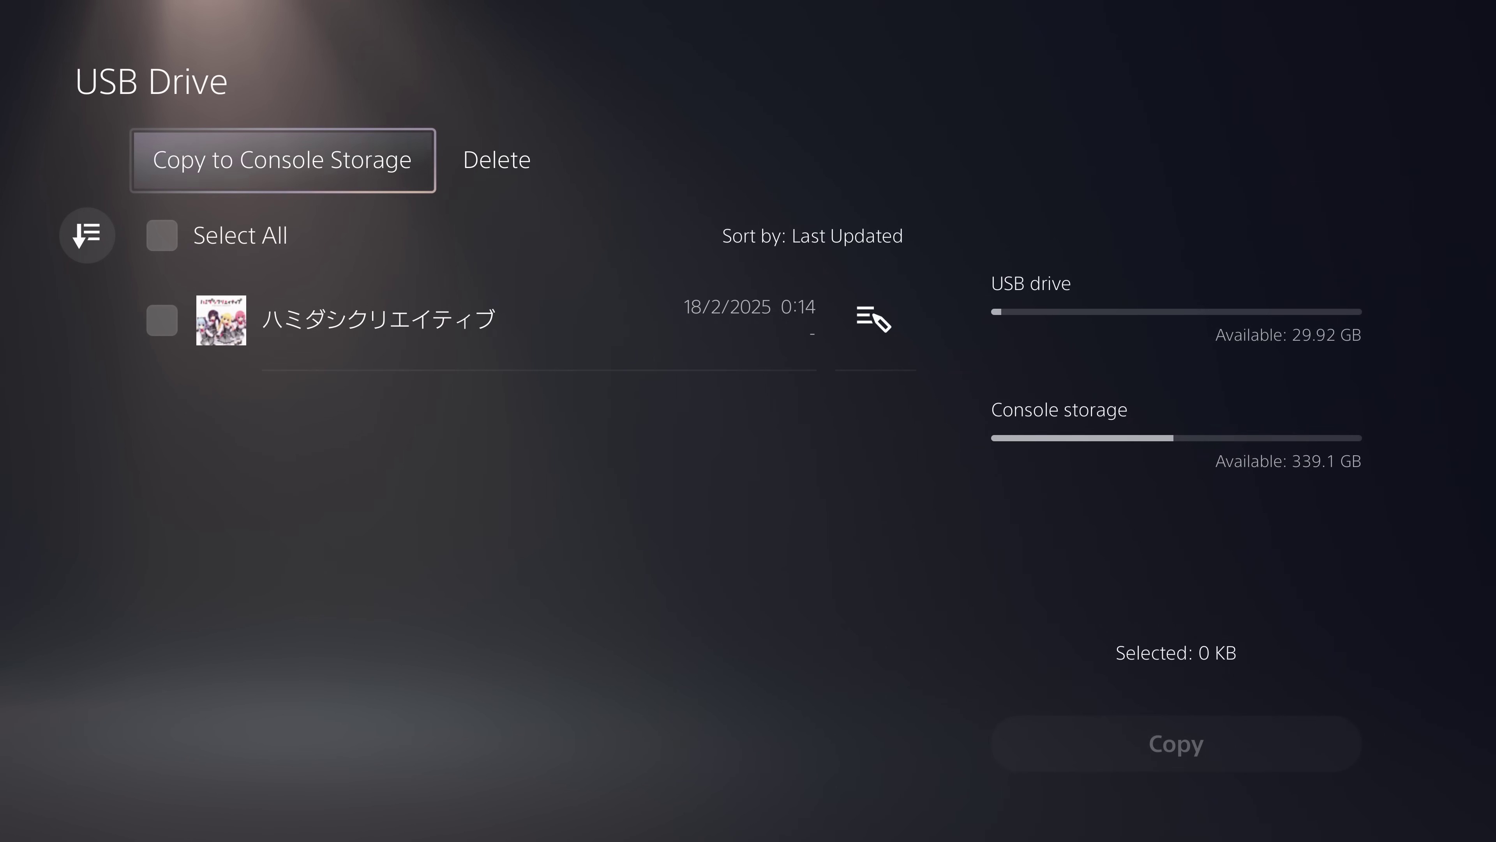
Copy the ハミダシクリエイティブ saved data from the USB drive to console storage, overwriting the existing console save.
key(Down)
key(Return)
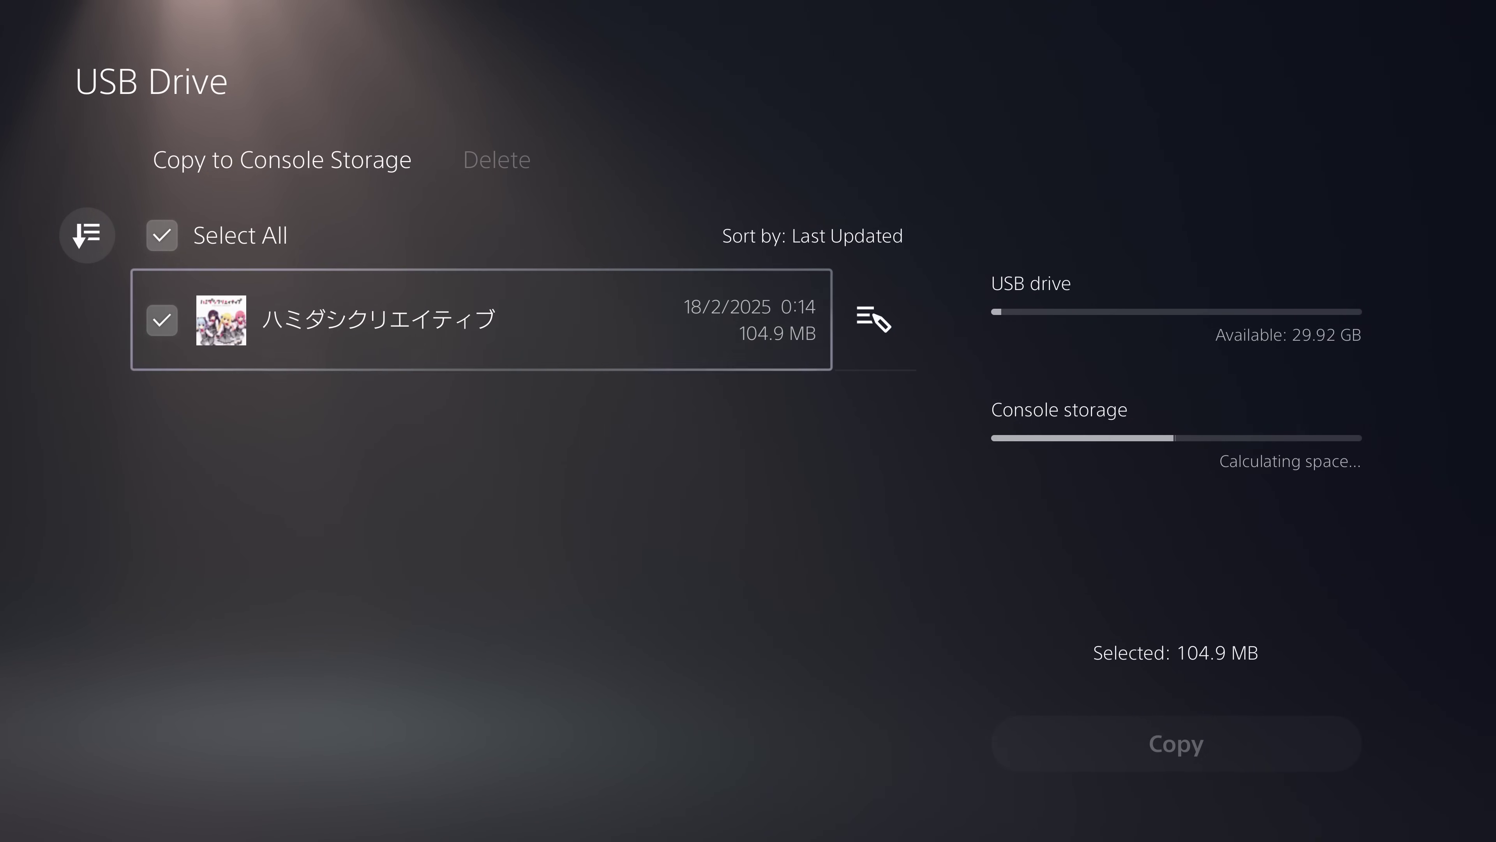
key(Right)
key(Right)
key(Return)
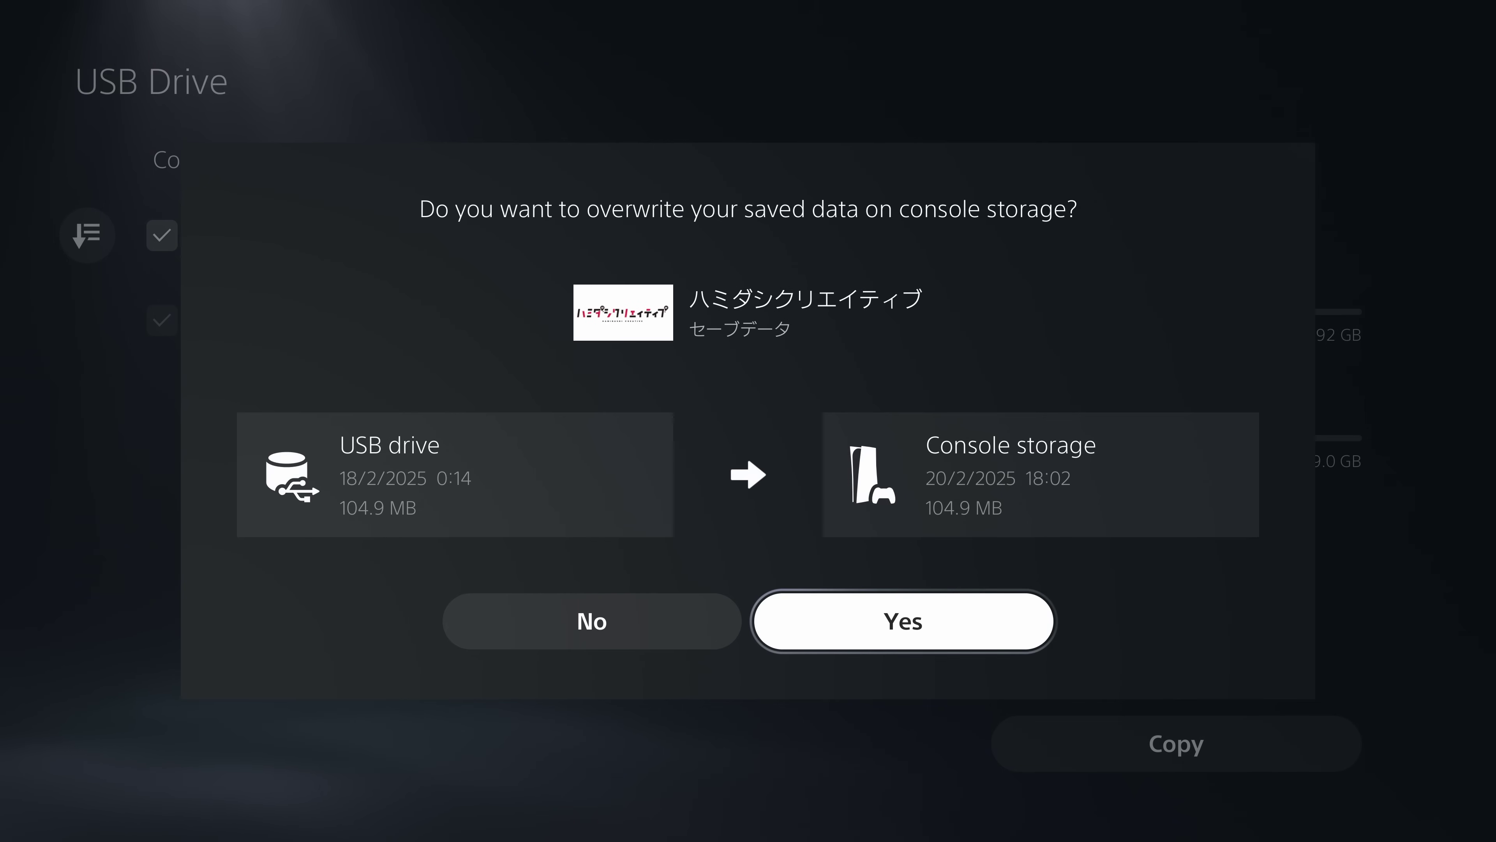
key(Return)
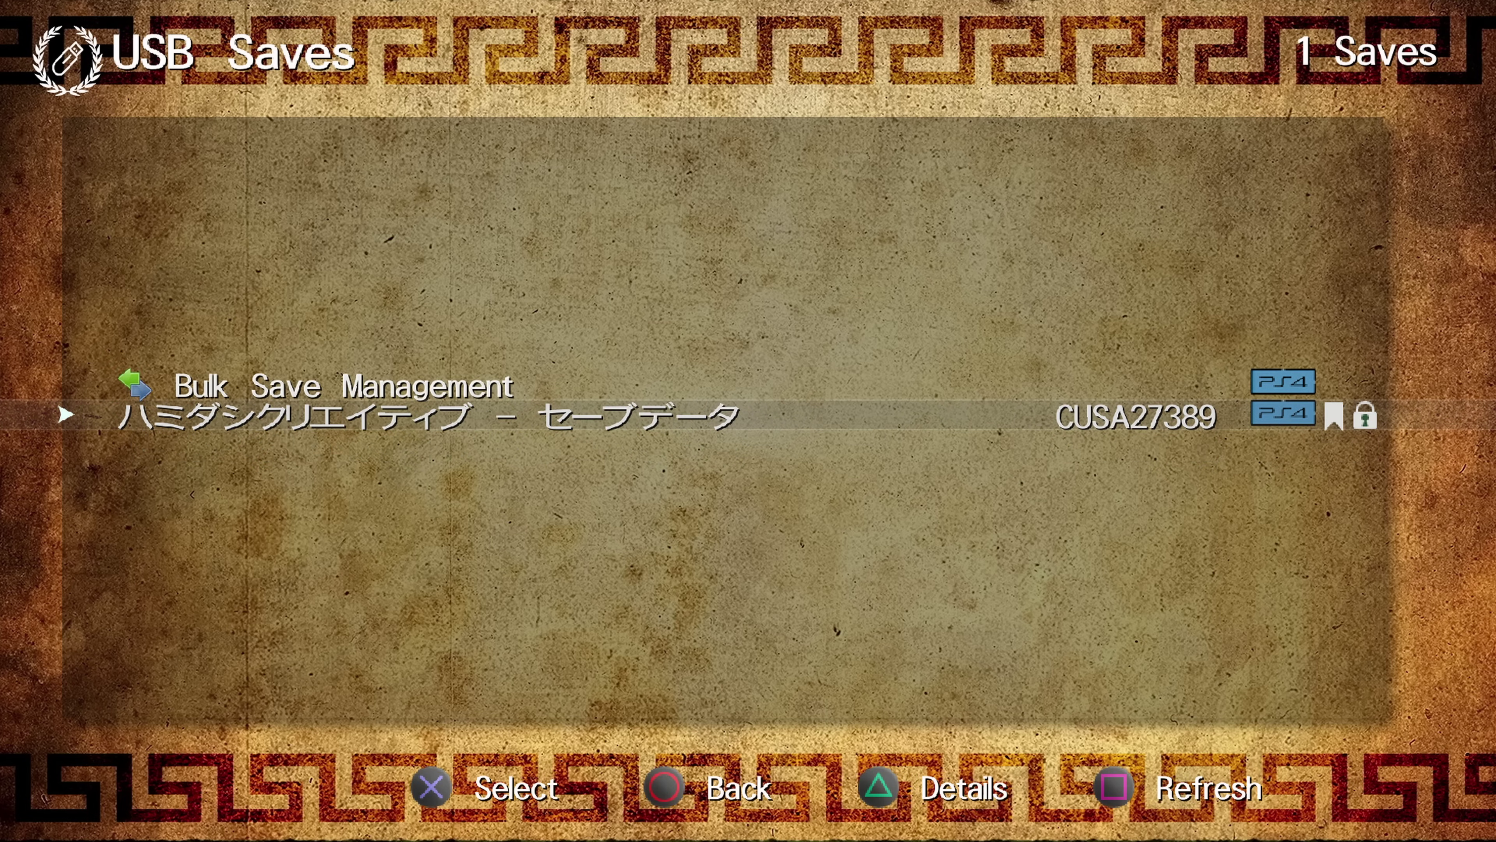
In the save manager's USB saves list, copy the encrypted CUSA27389 save game to the HDD.
key(Return)
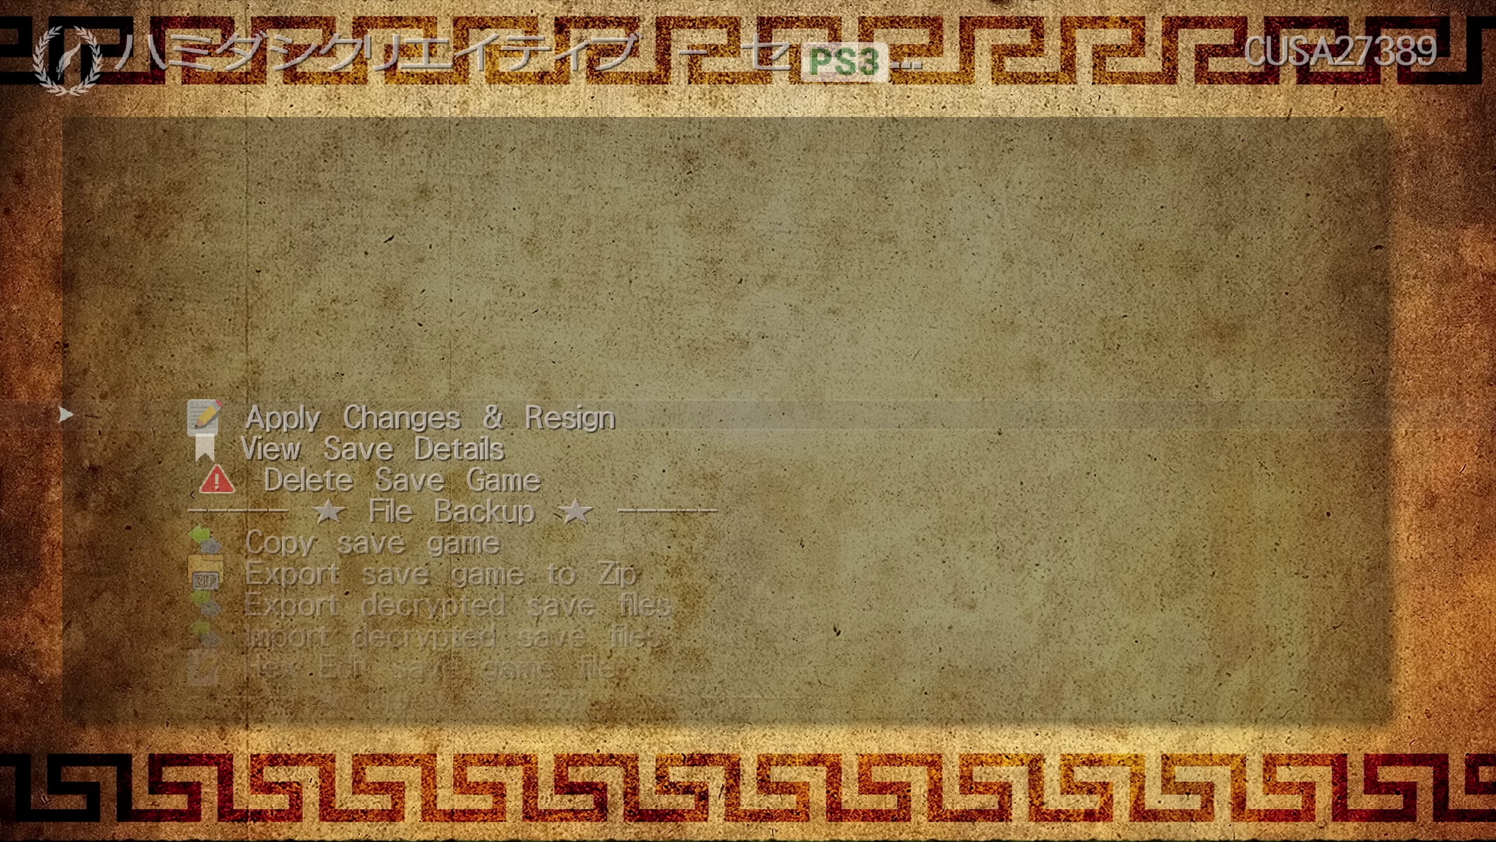
key(Down)
key(Down)
key(Down)
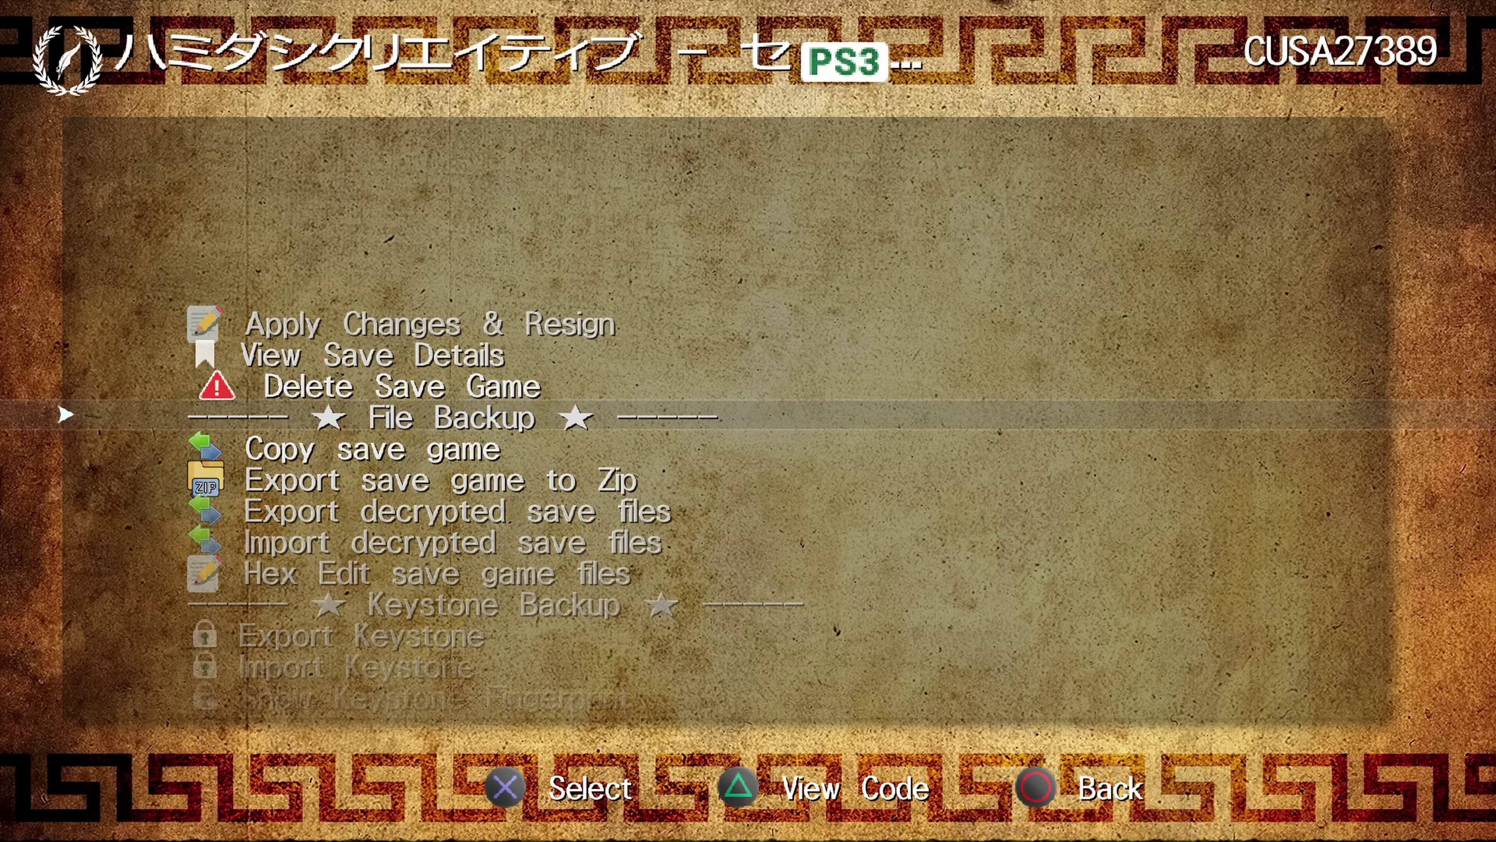
key(Down)
key(Return)
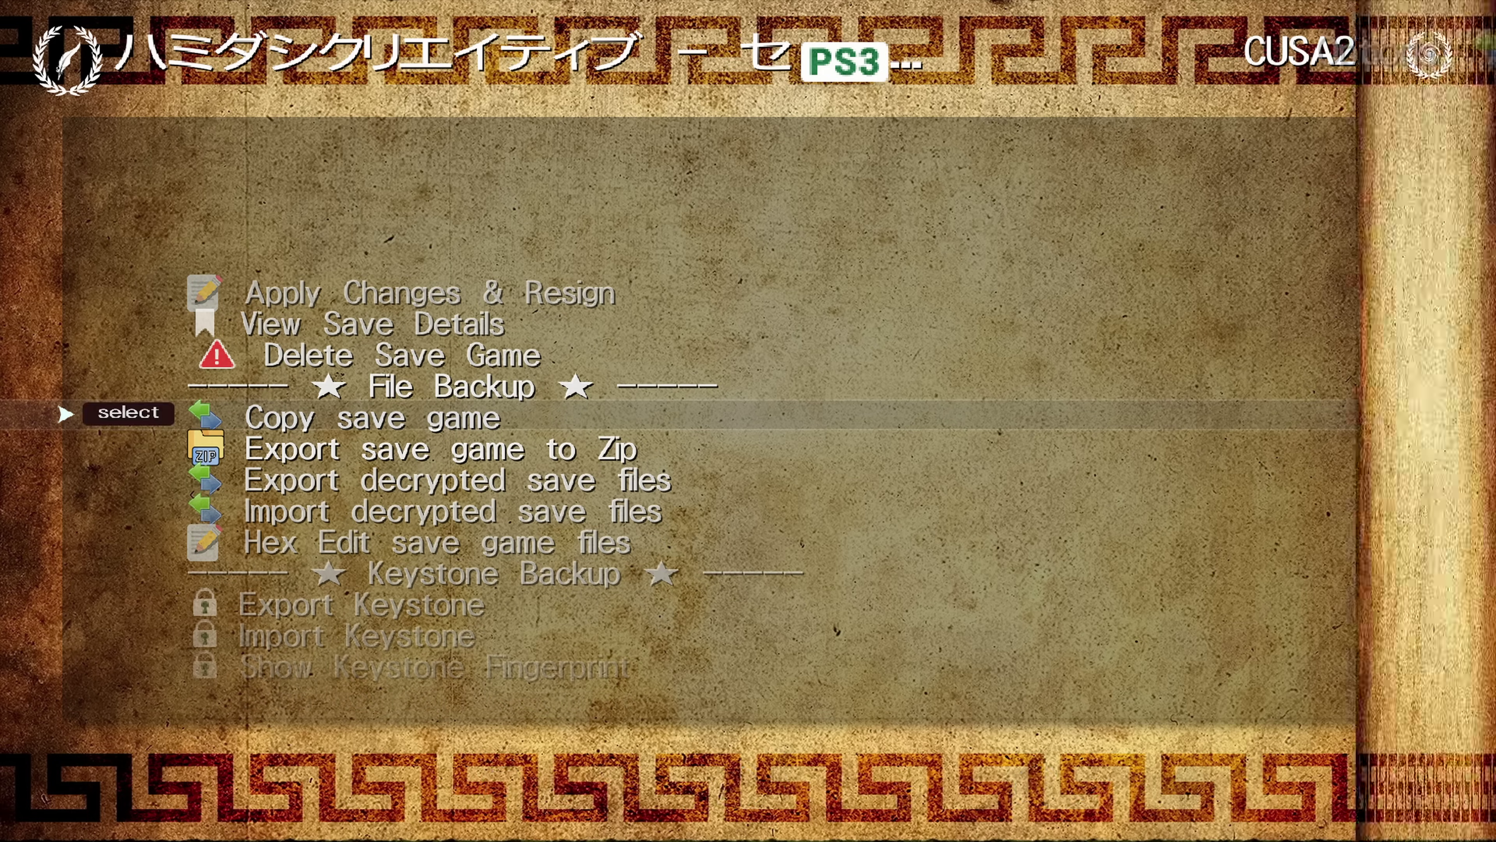
key(Down)
key(Down)
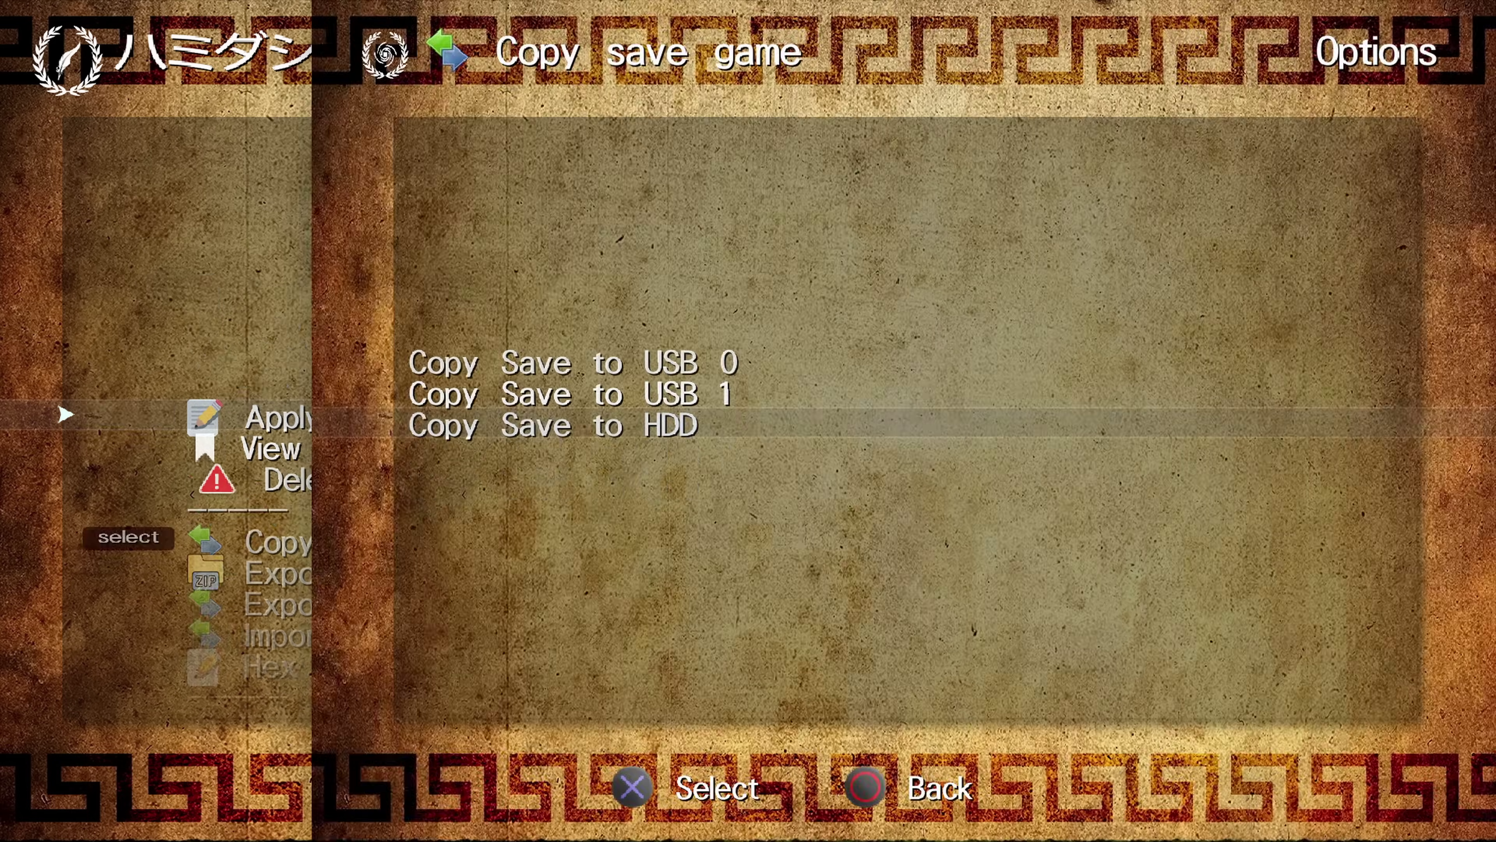
key(Return)
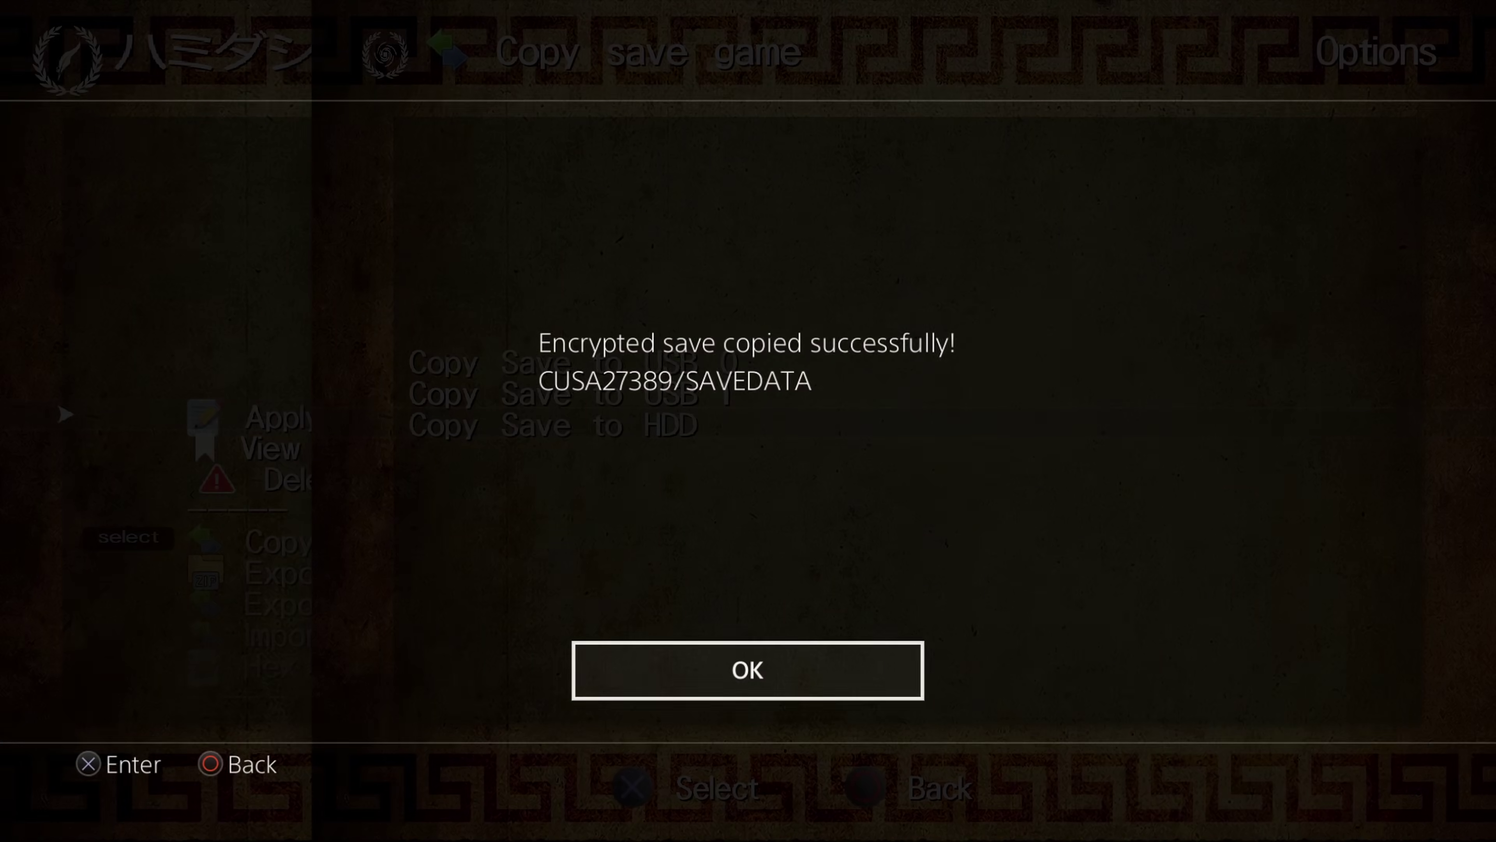
key(Return)
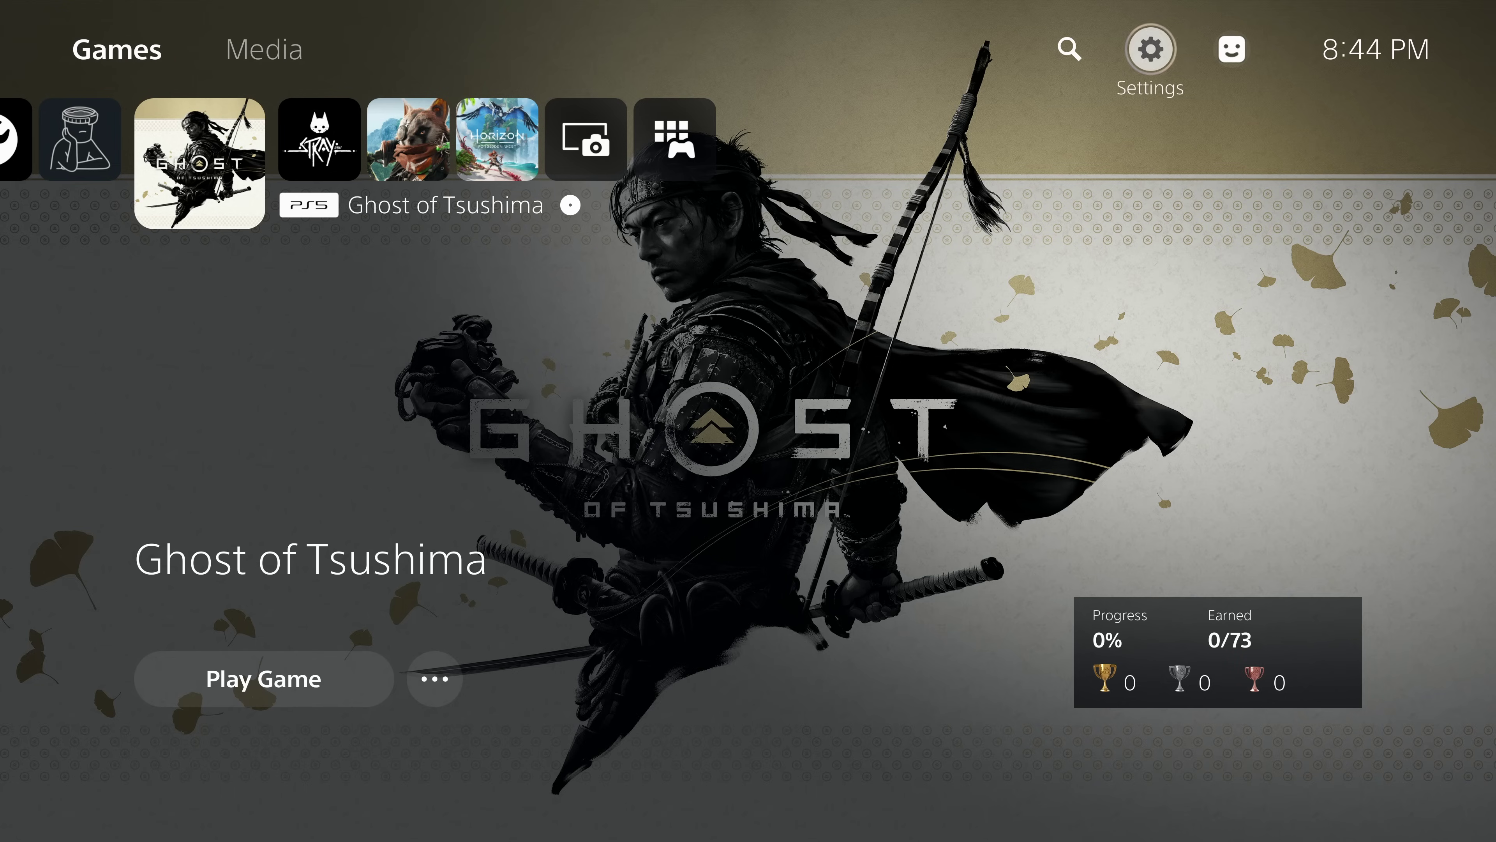
Open the Back Up Your PS5 page from Back Up and Restore in the console's system settings.
key(Return)
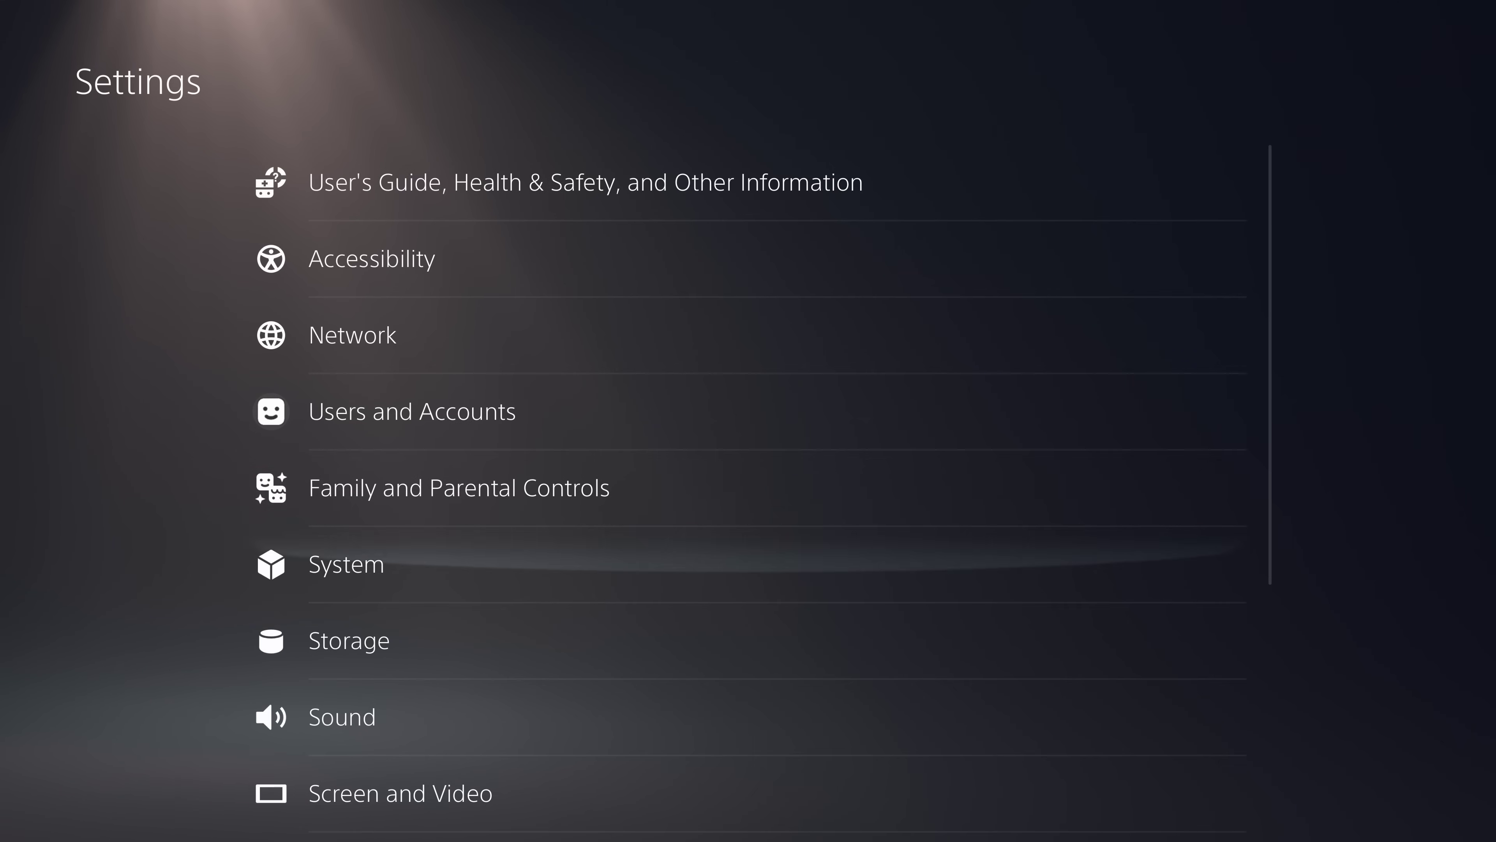
key(Return)
key(Right)
key(Down)
key(Down)
key(Down)
key(Down)
key(Down)
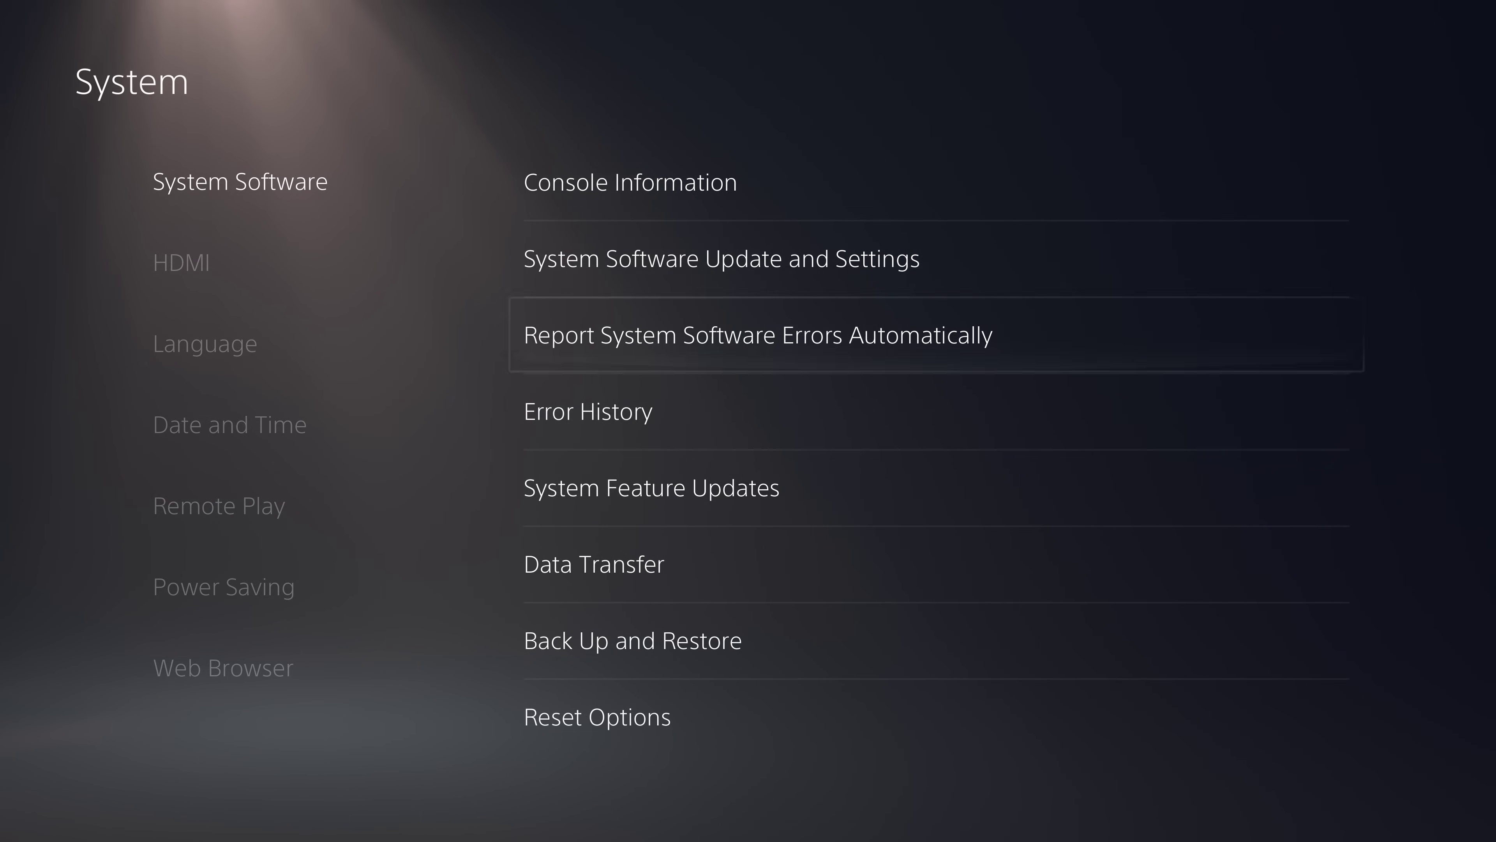
key(Down)
key(Return)
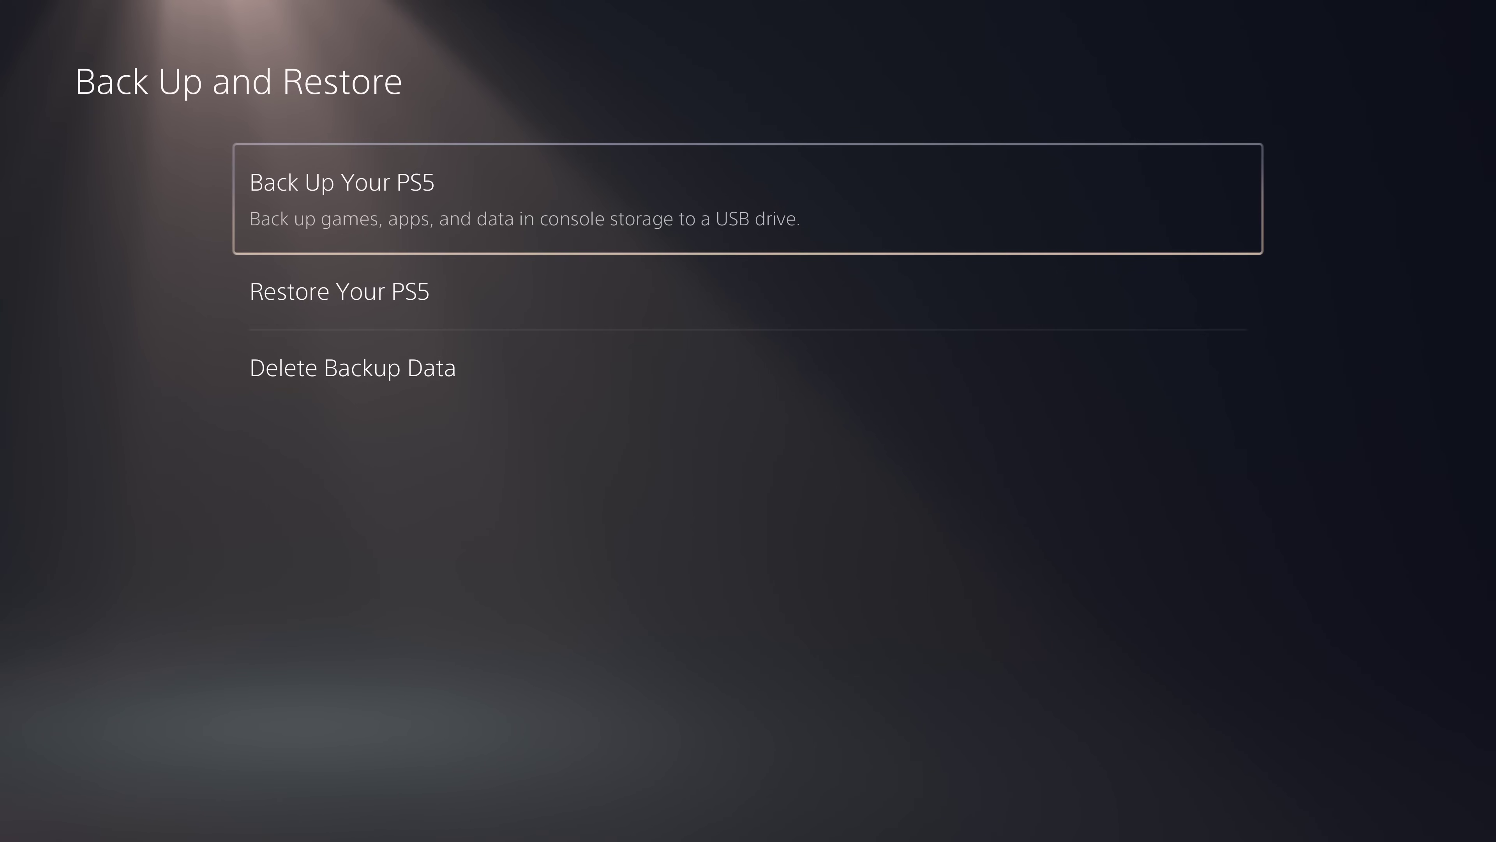
key(Down)
key(Return)
key(Return)
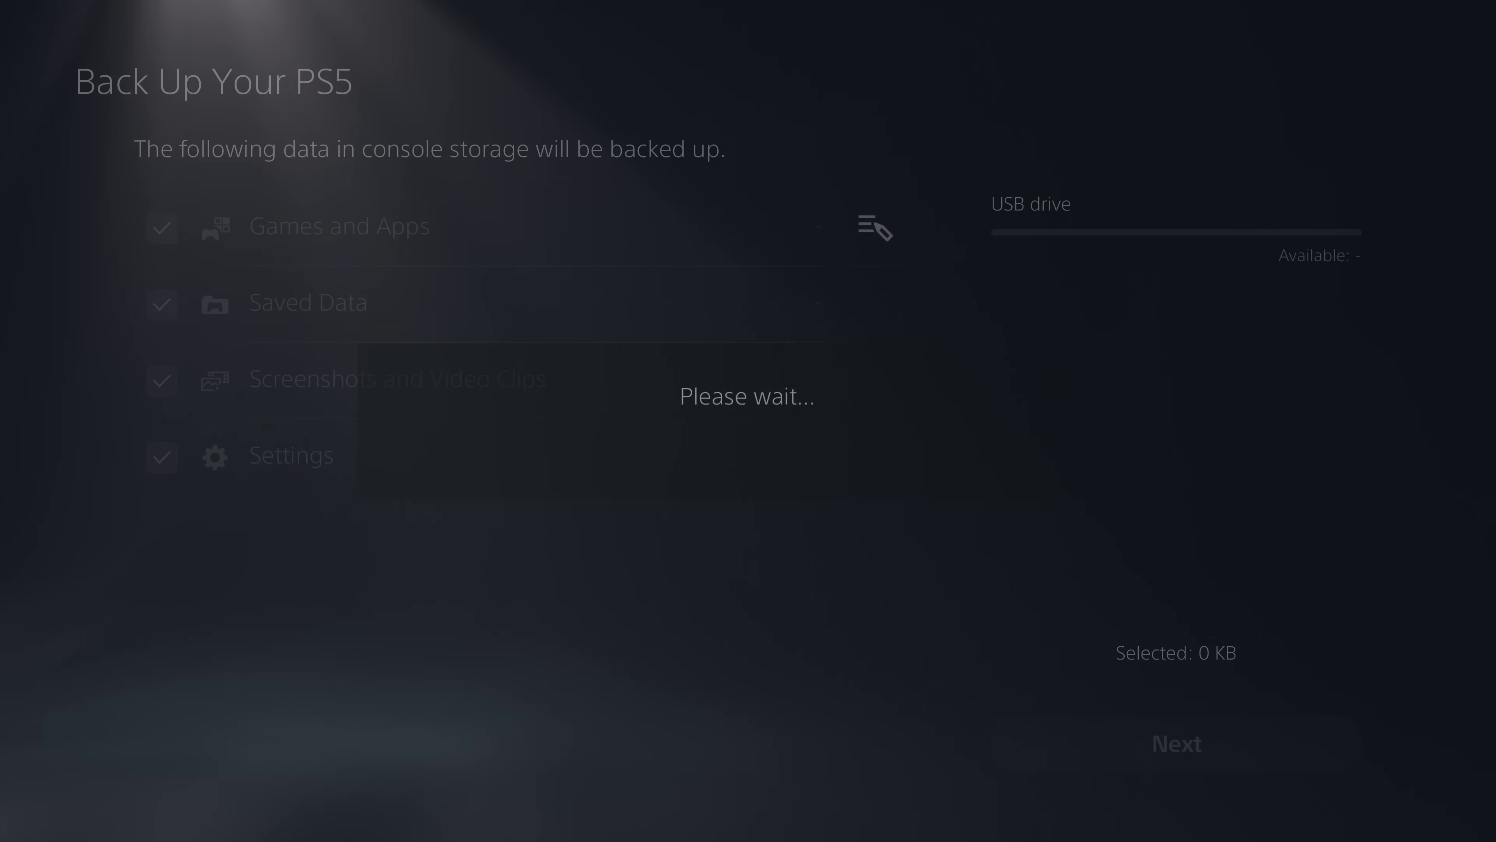
Review the console data categories selected for the backup and the space they need on the USB drive.
key(Down)
key(Down)
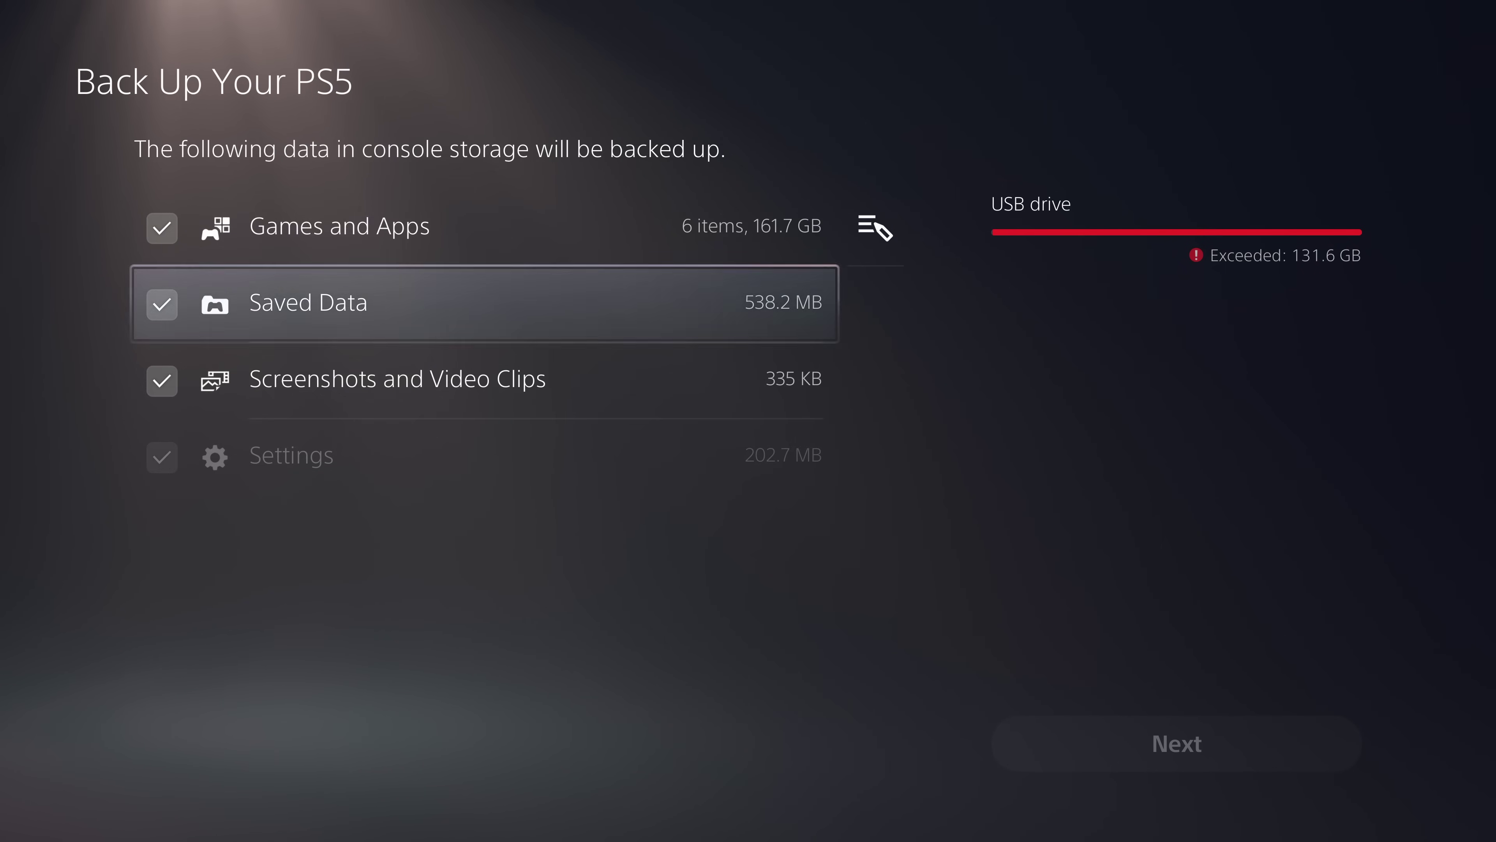
key(Up)
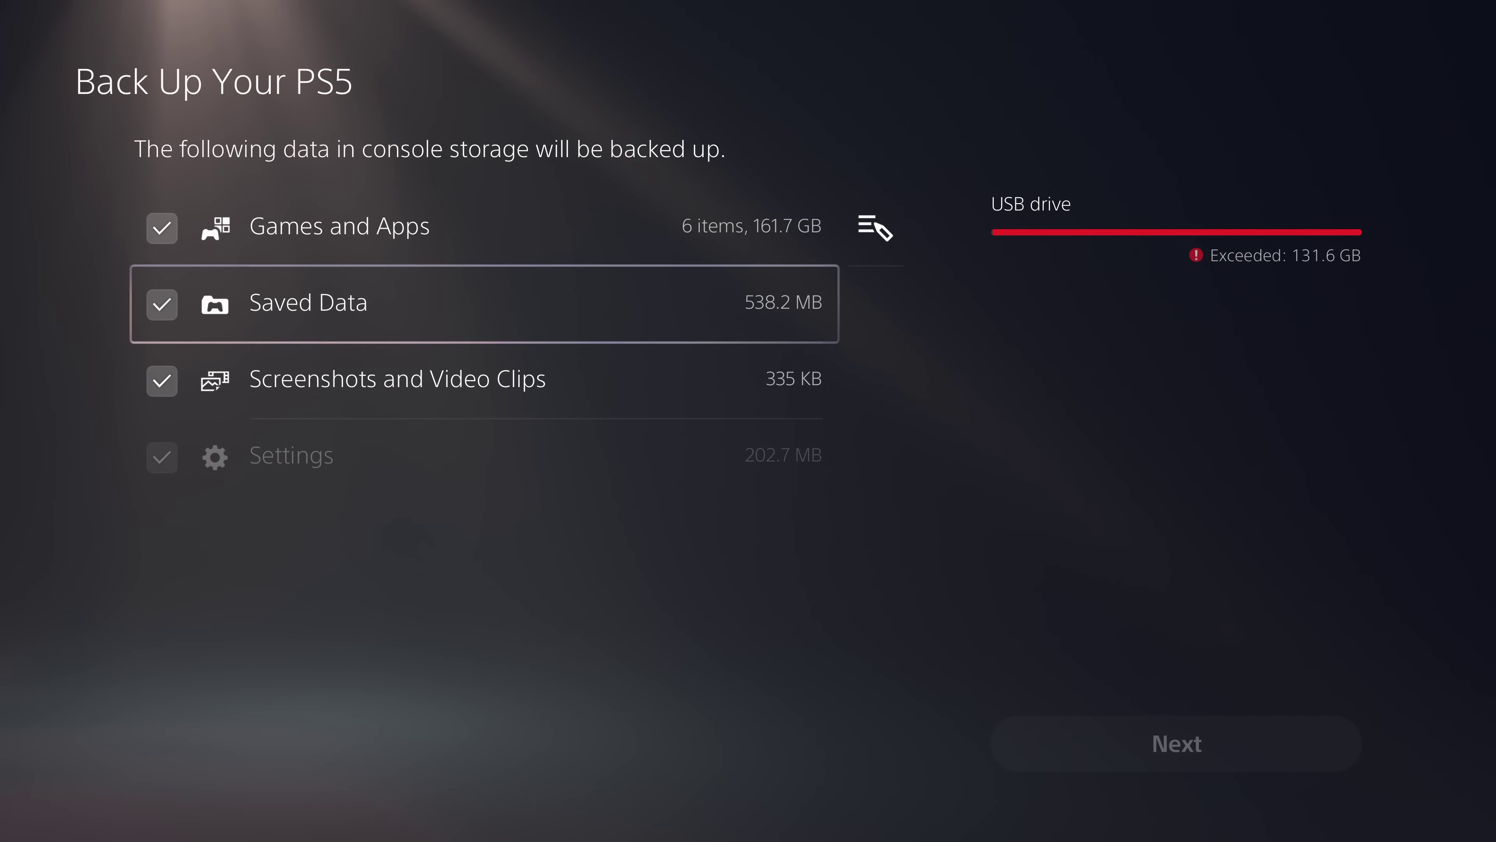
key(Down)
key(Down)
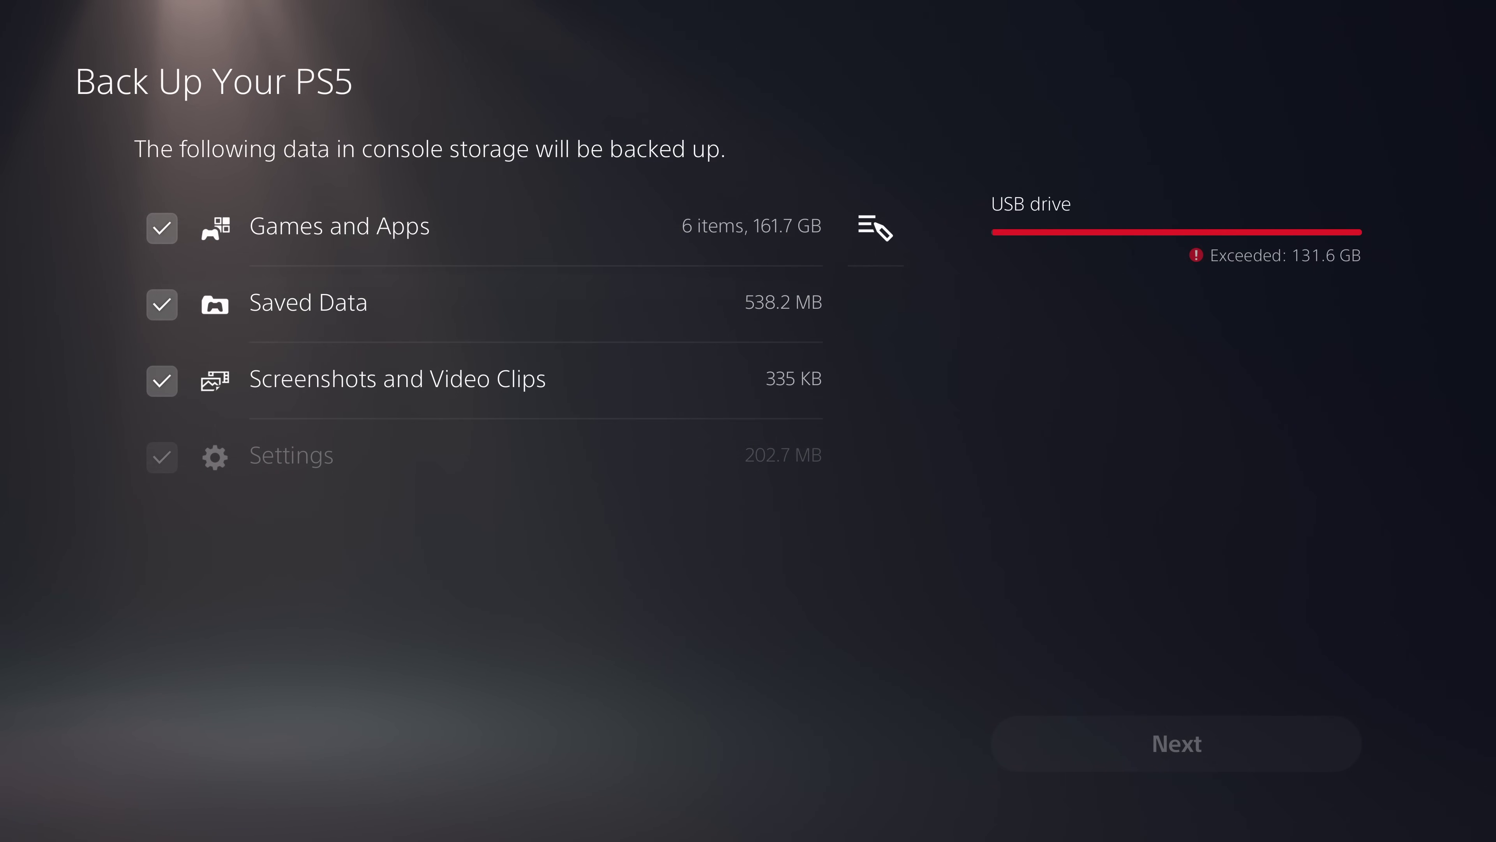
key(Return)
key(Return)
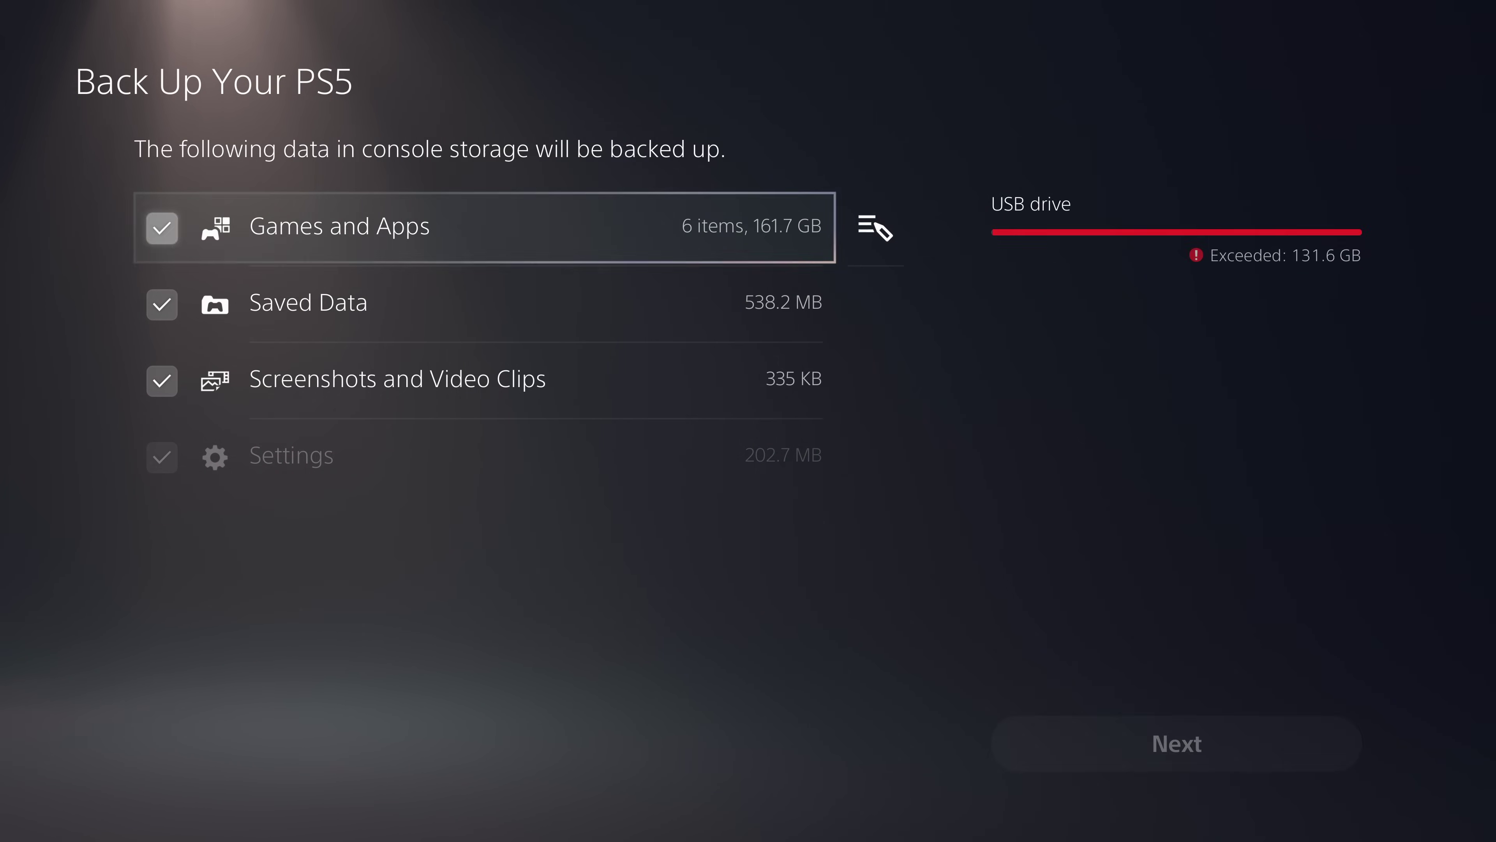
Examine the individual games and apps selected for backup and their sizes, and return to the category overview.
key(Right)
key(Return)
key(Down)
key(Down)
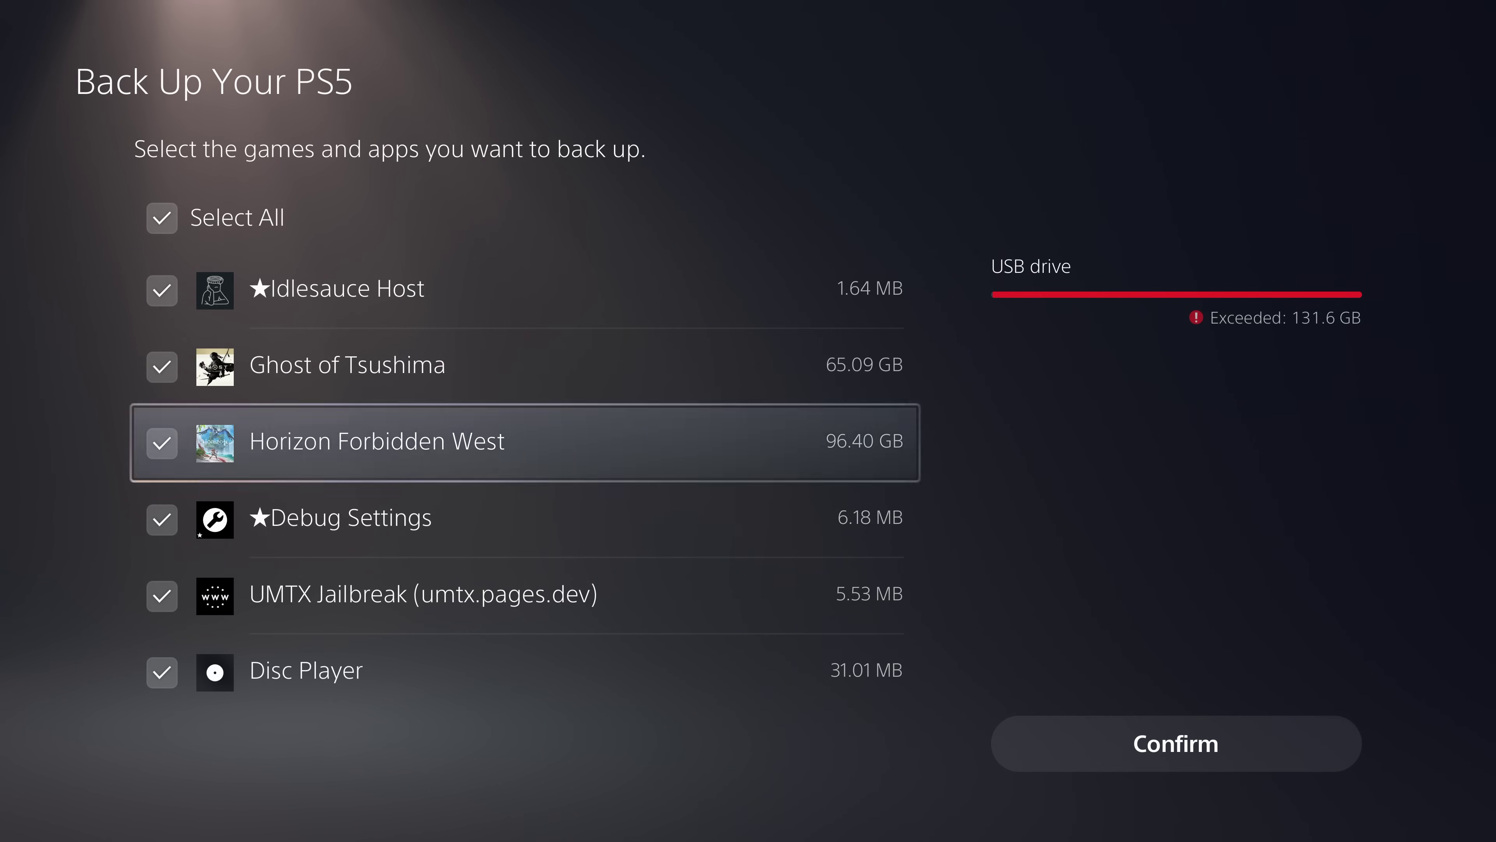
key(Up)
key(Up)
key(Down)
key(Down)
key(Down)
key(Up)
key(Up)
key(Up)
key(Down)
key(Down)
key(Down)
key(Down)
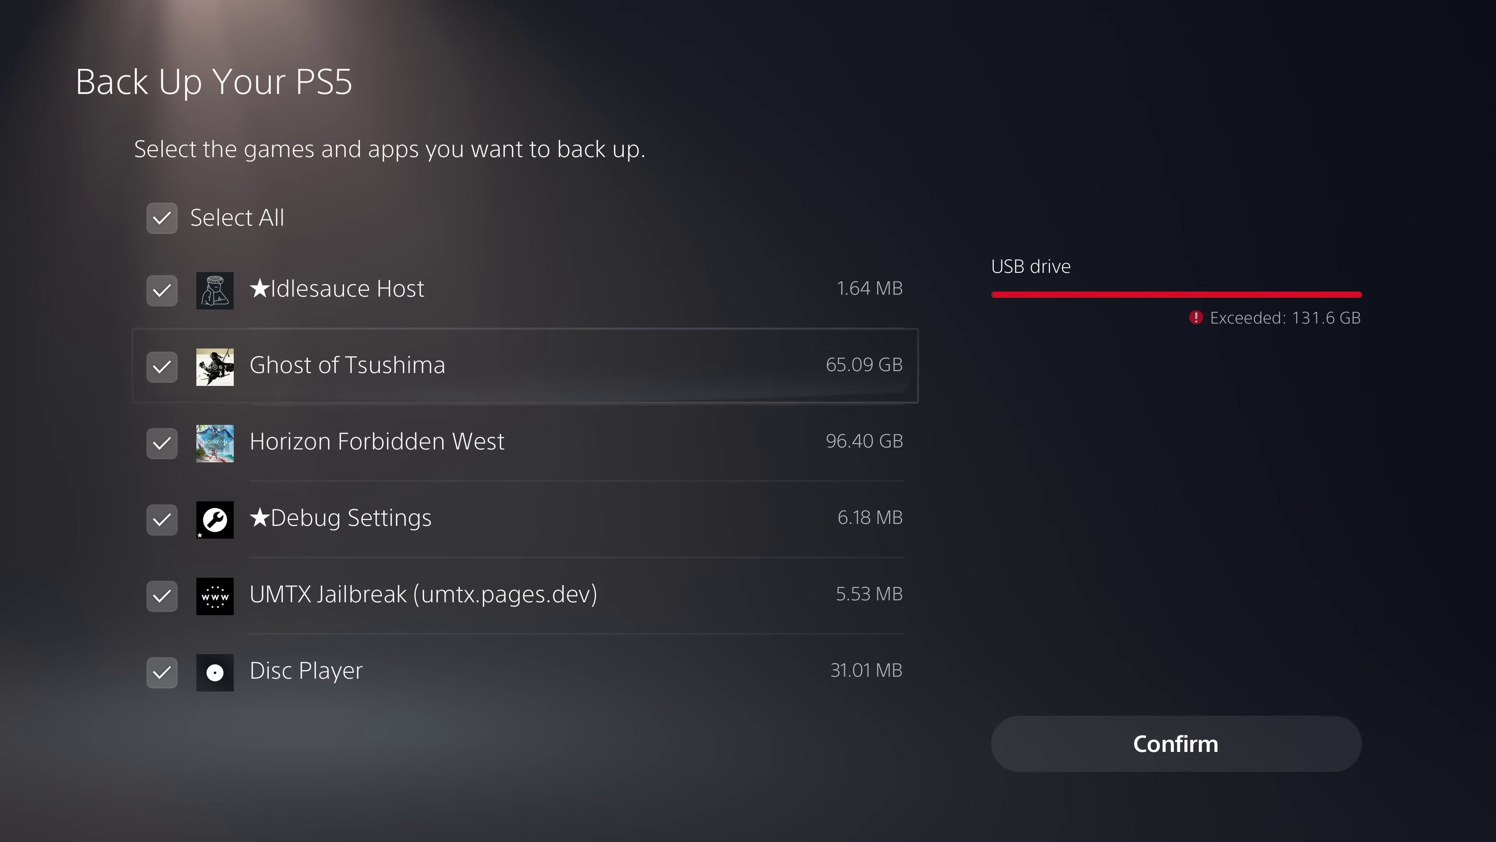
key(Up)
key(Up)
key(Up)
key(Up)
key(Up)
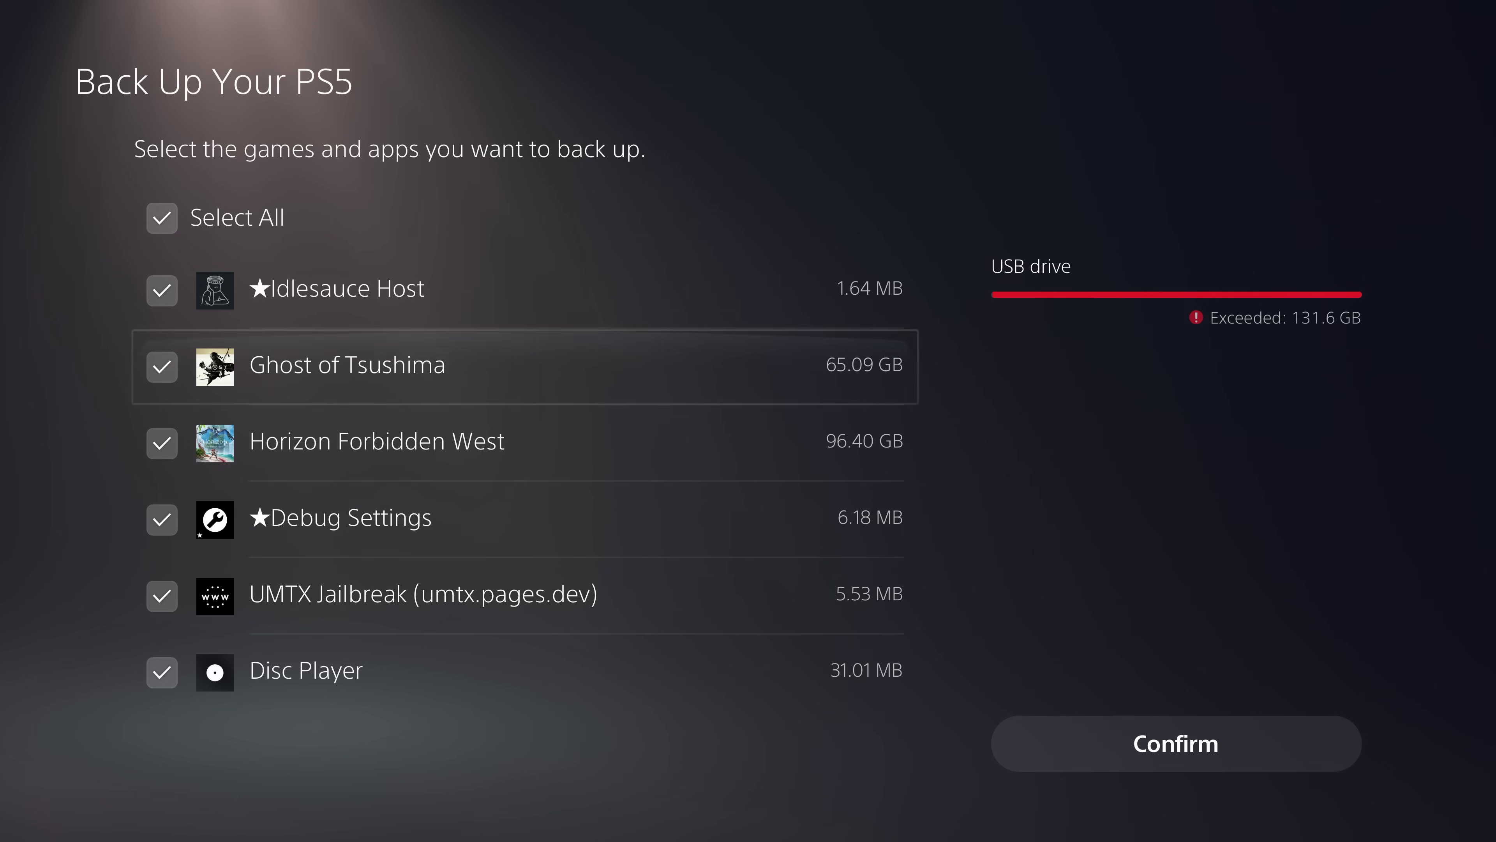
key(Down)
key(Down)
key(Down)
key(Up)
key(Up)
key(Up)
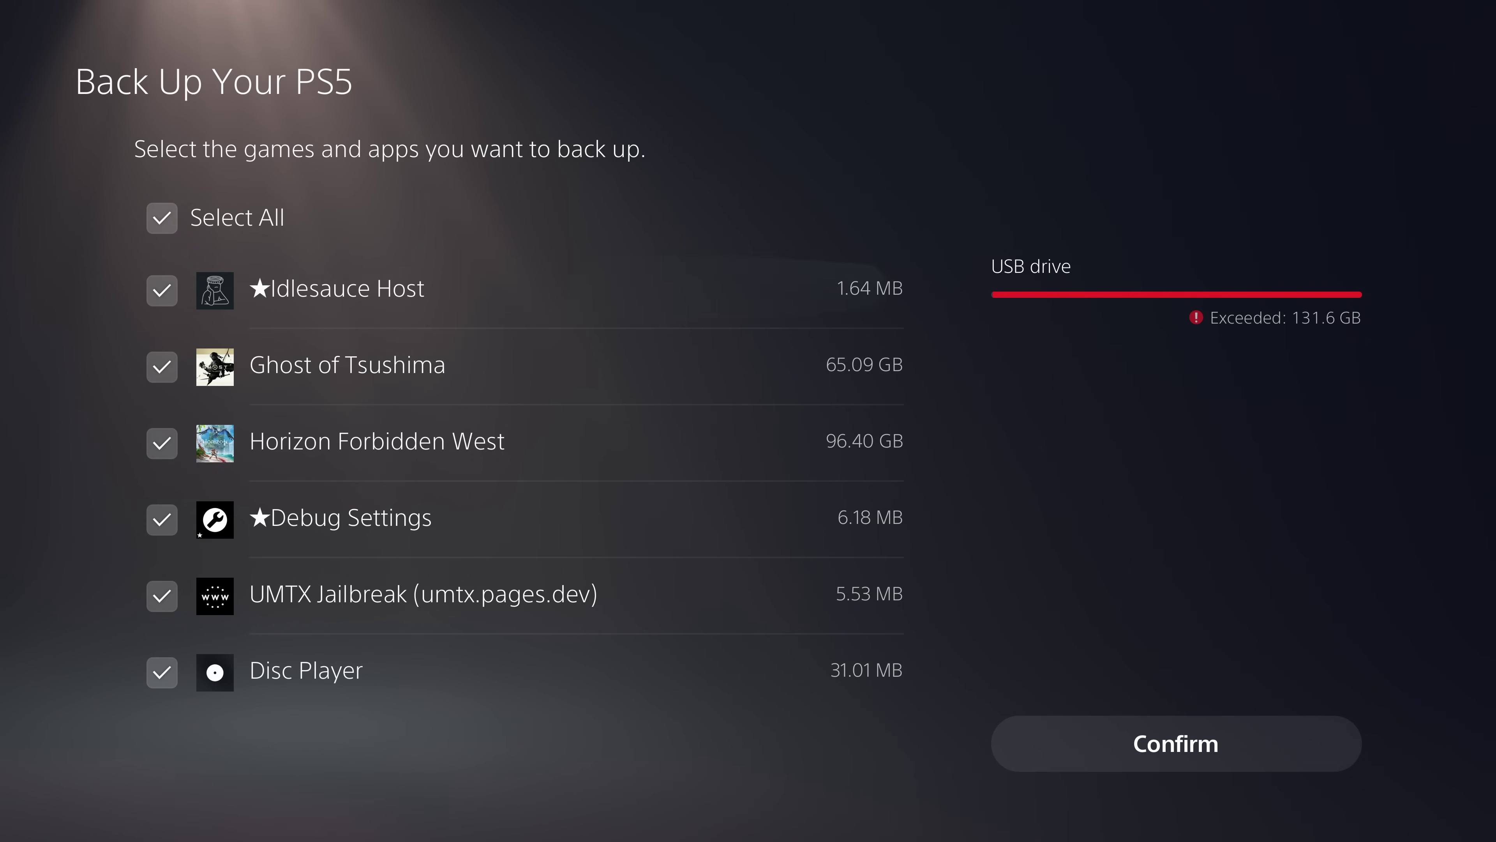
key(Right)
key(Return)
key(Down)
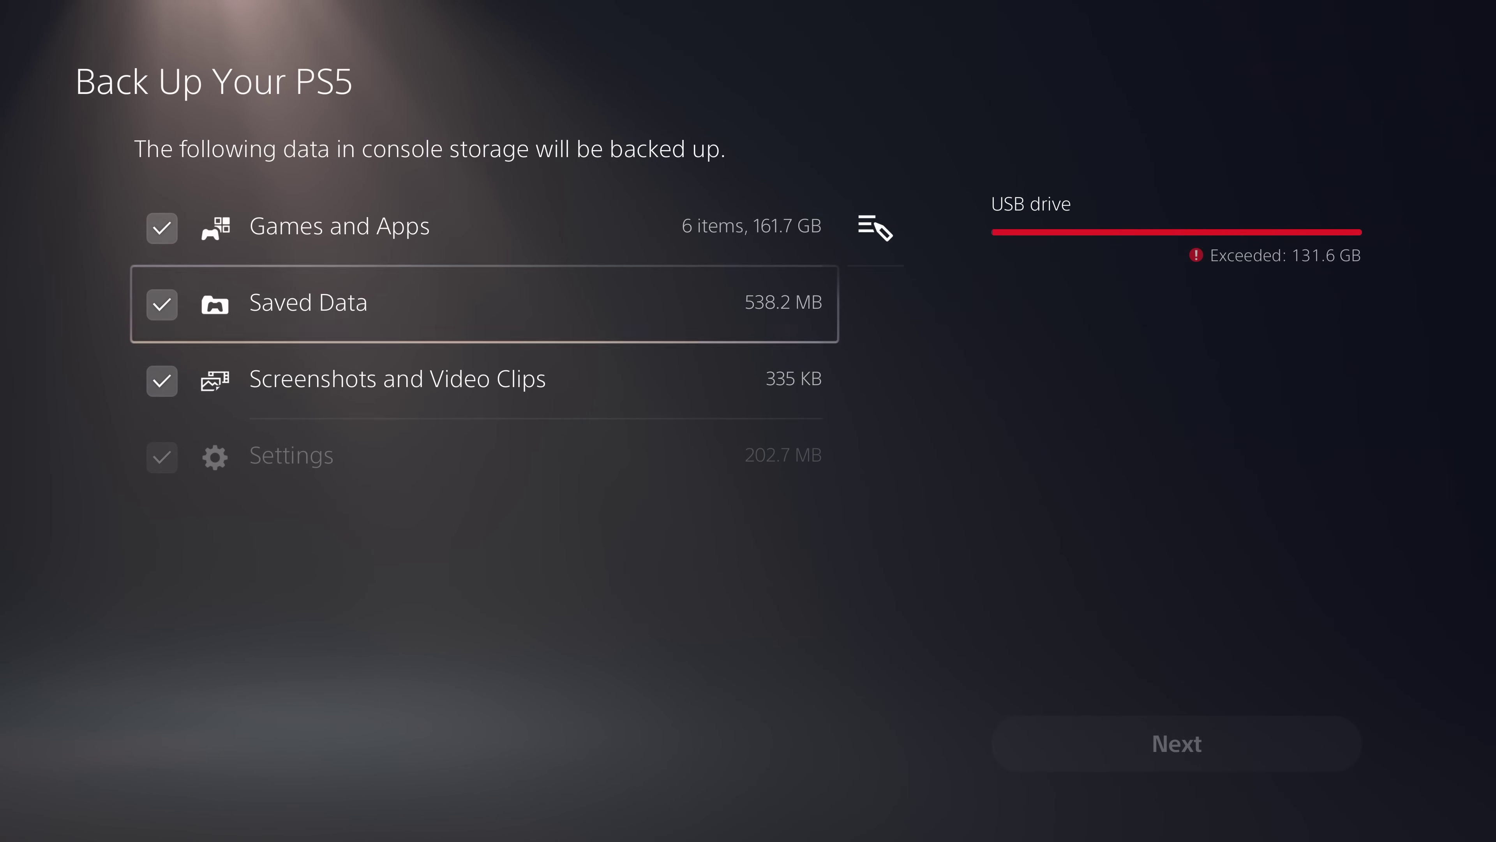
Exclude the Games and Apps category from the backup, keeping Saved Data and Screenshots and Video Clips selected.
key(Down)
key(Right)
key(Return)
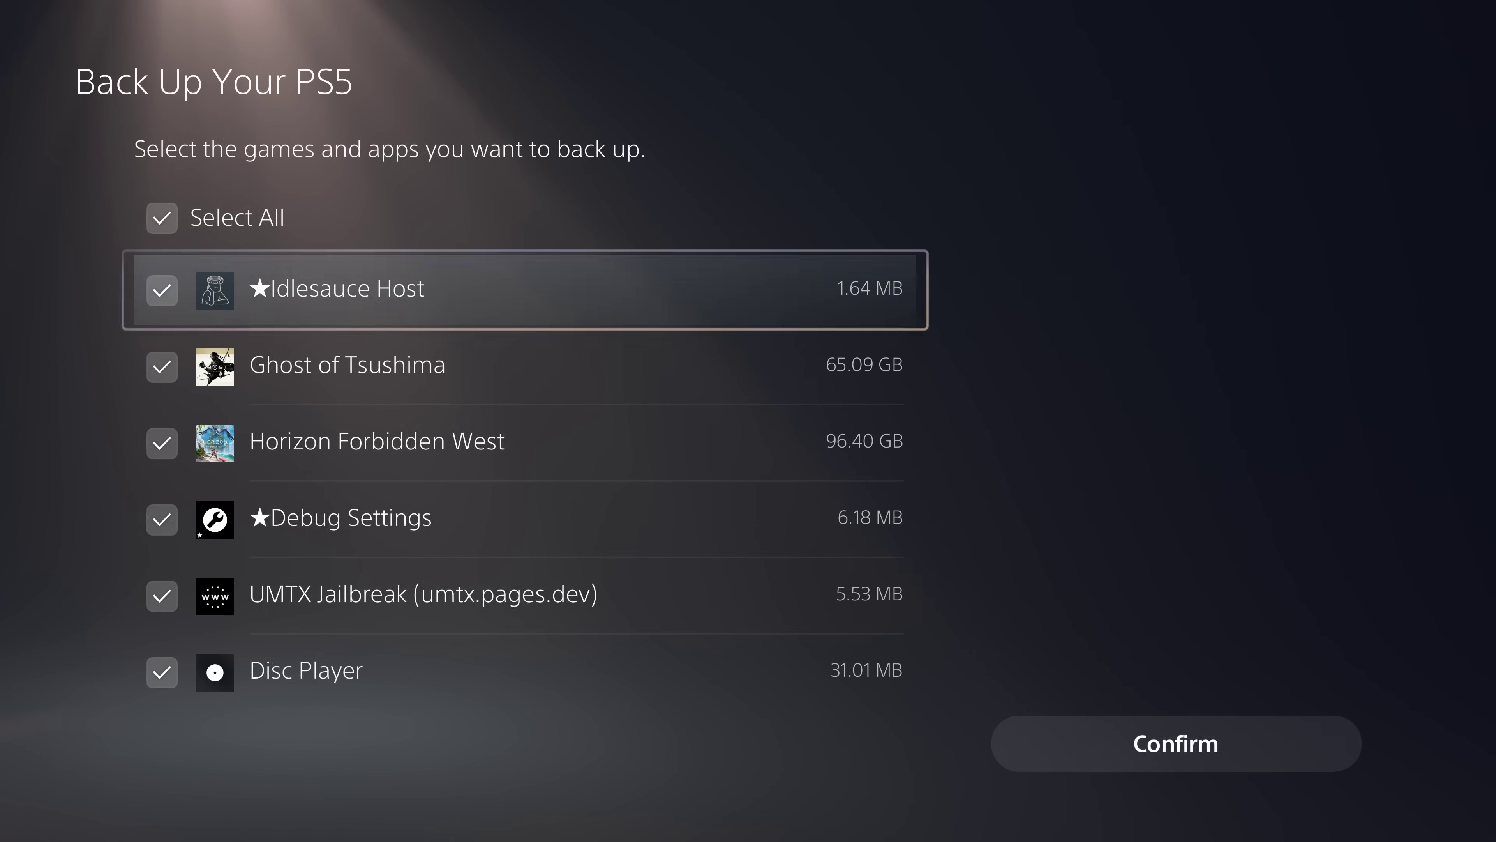
key(Escape)
key(Left)
key(Return)
key(Down)
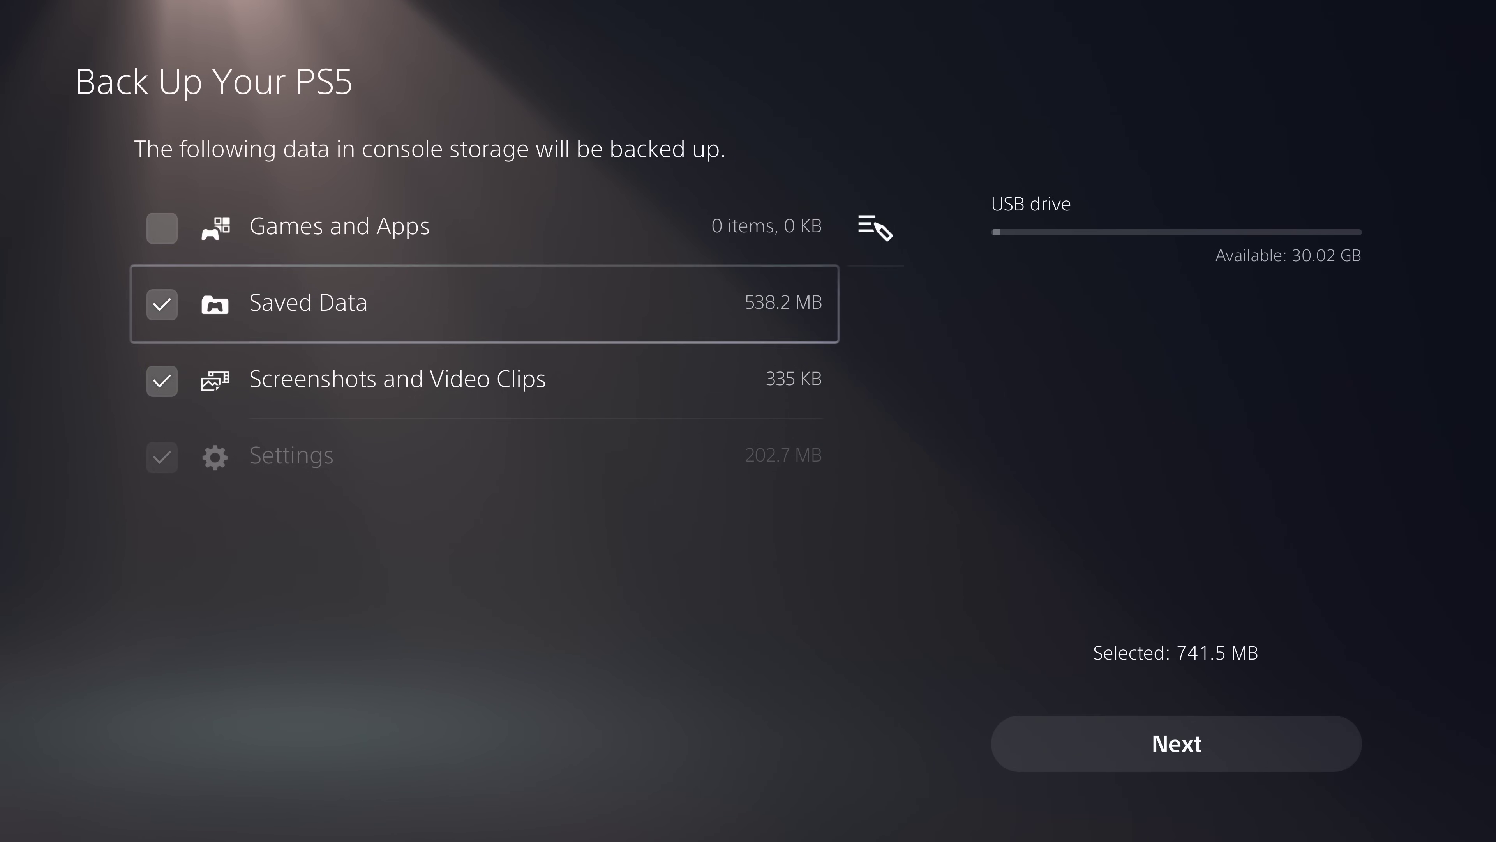
Back up the selected console data to the USB drive with the default description, and restart the PS5 when finished.
key(Down)
key(Down)
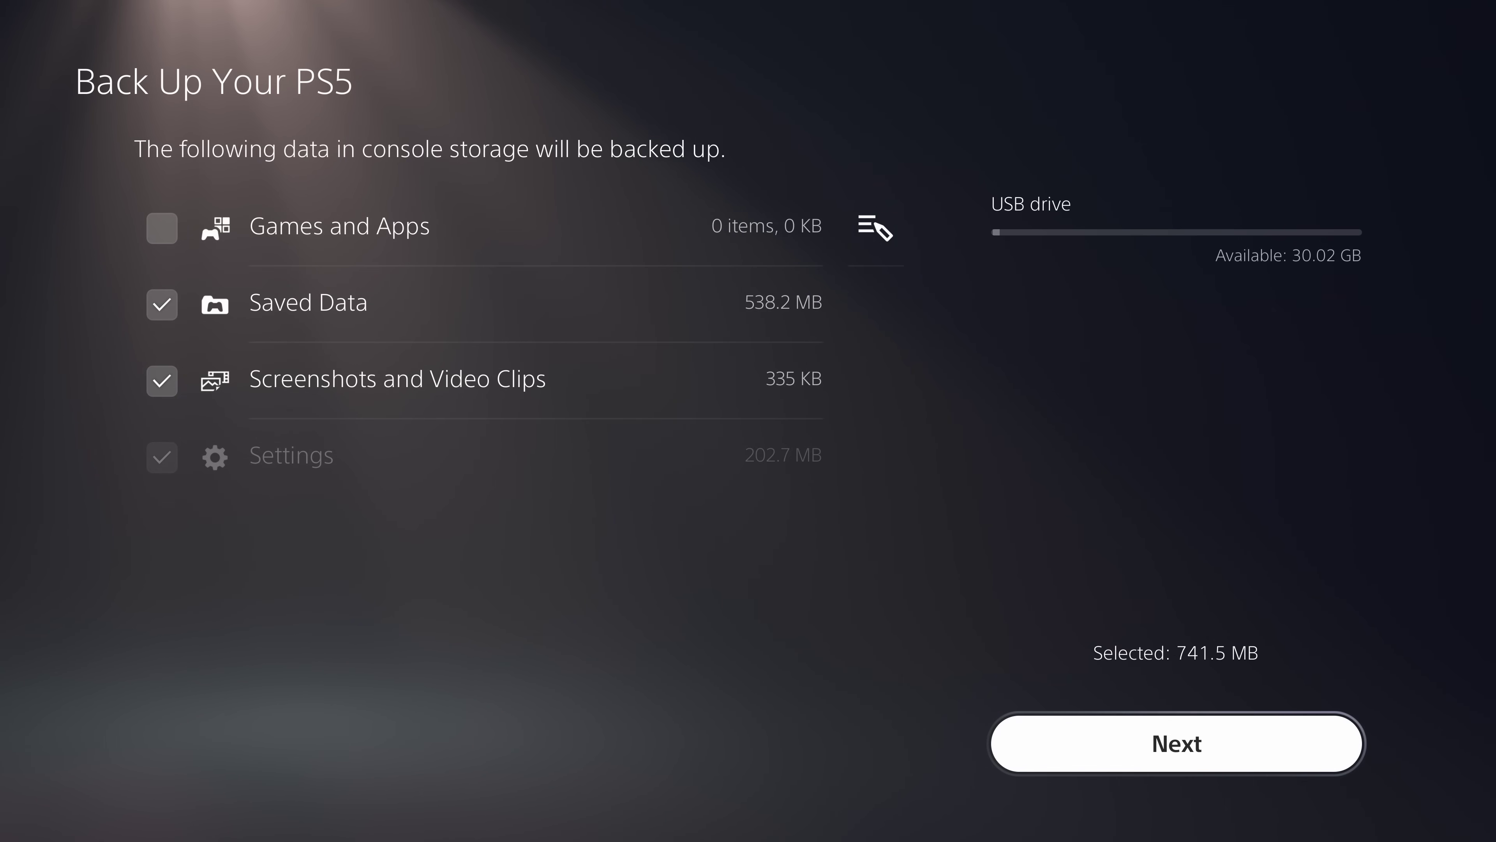
key(Return)
key(Return)
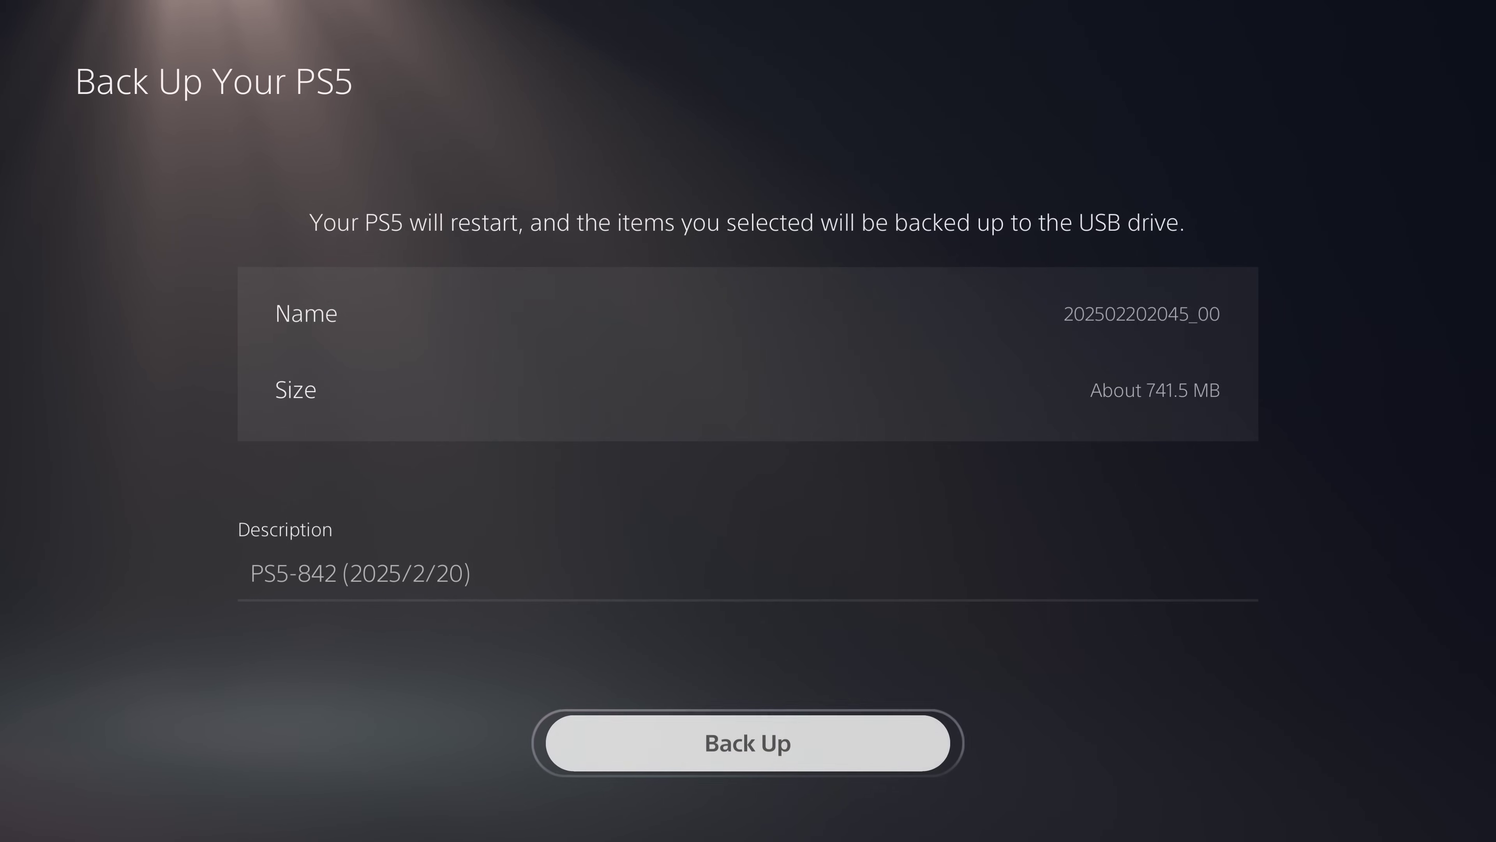
key(Return)
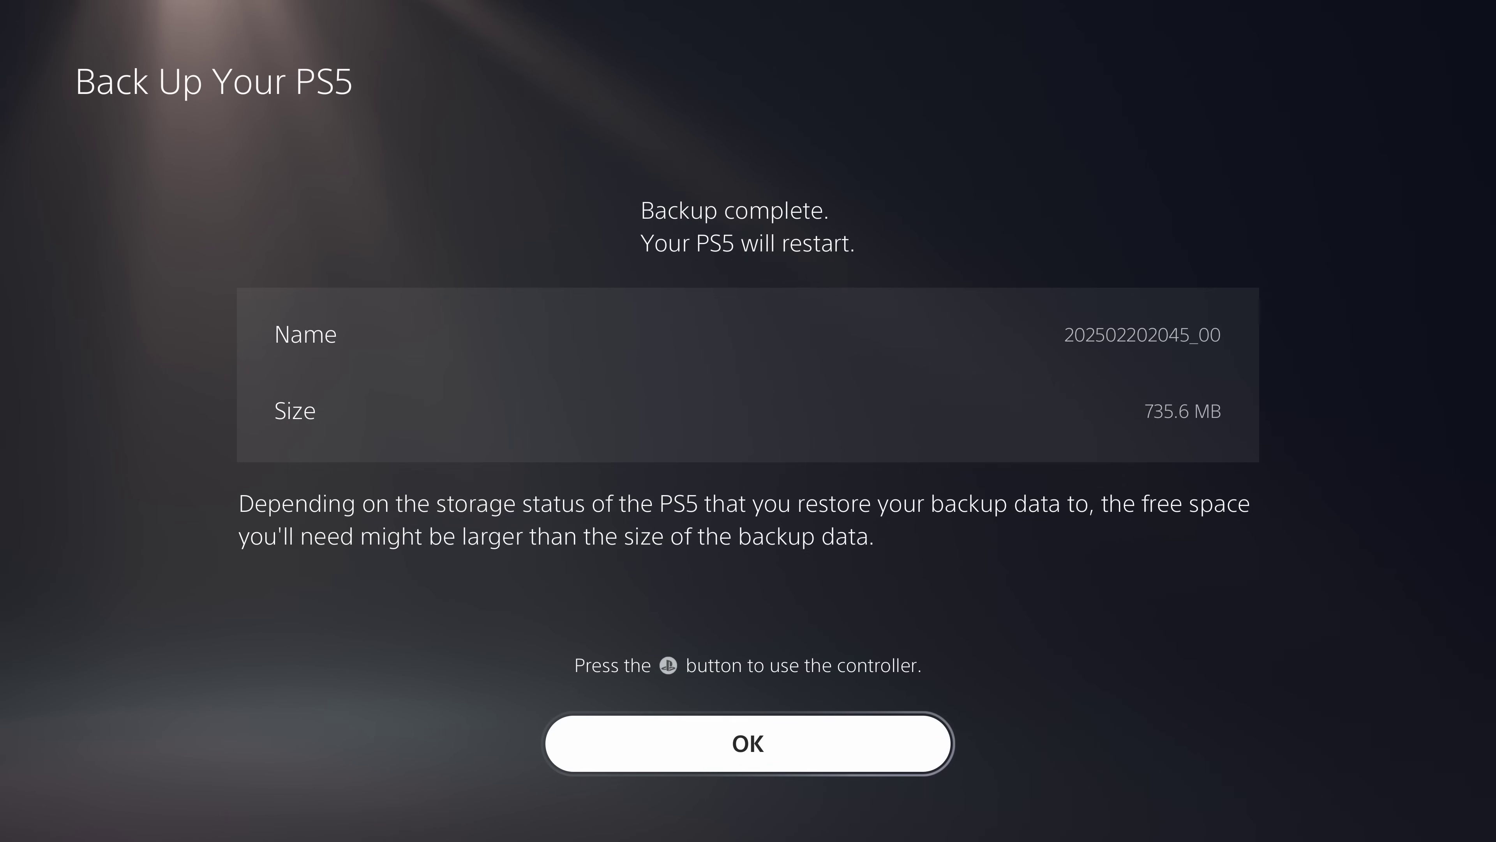
key(Return)
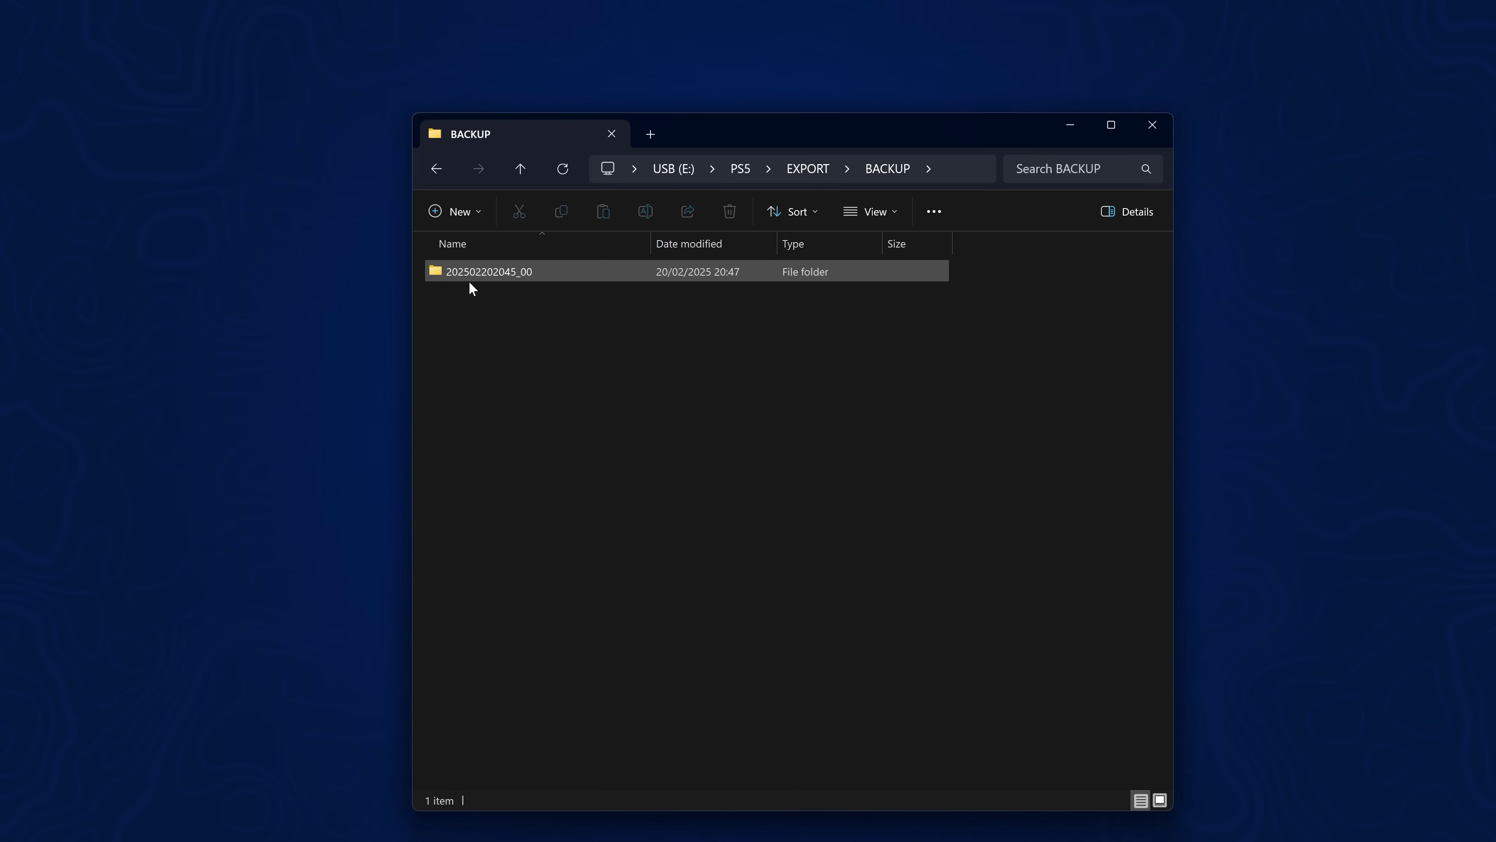
On the PC, create a desktop folder named "7.61 backup" and copy the USB drive's PS5 folder into it.
double_click(529, 272)
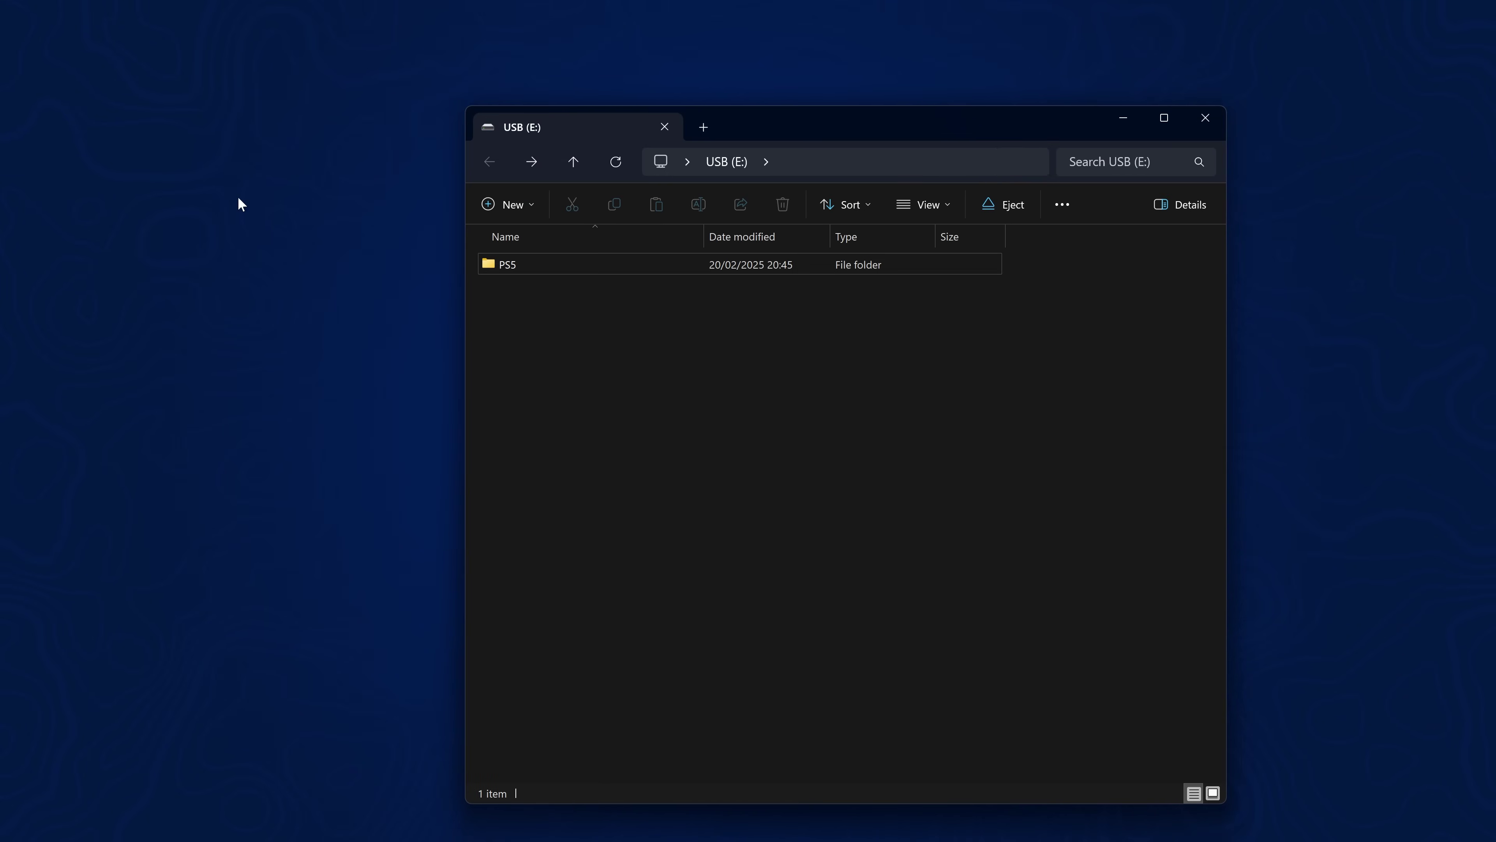
right_click(216, 181)
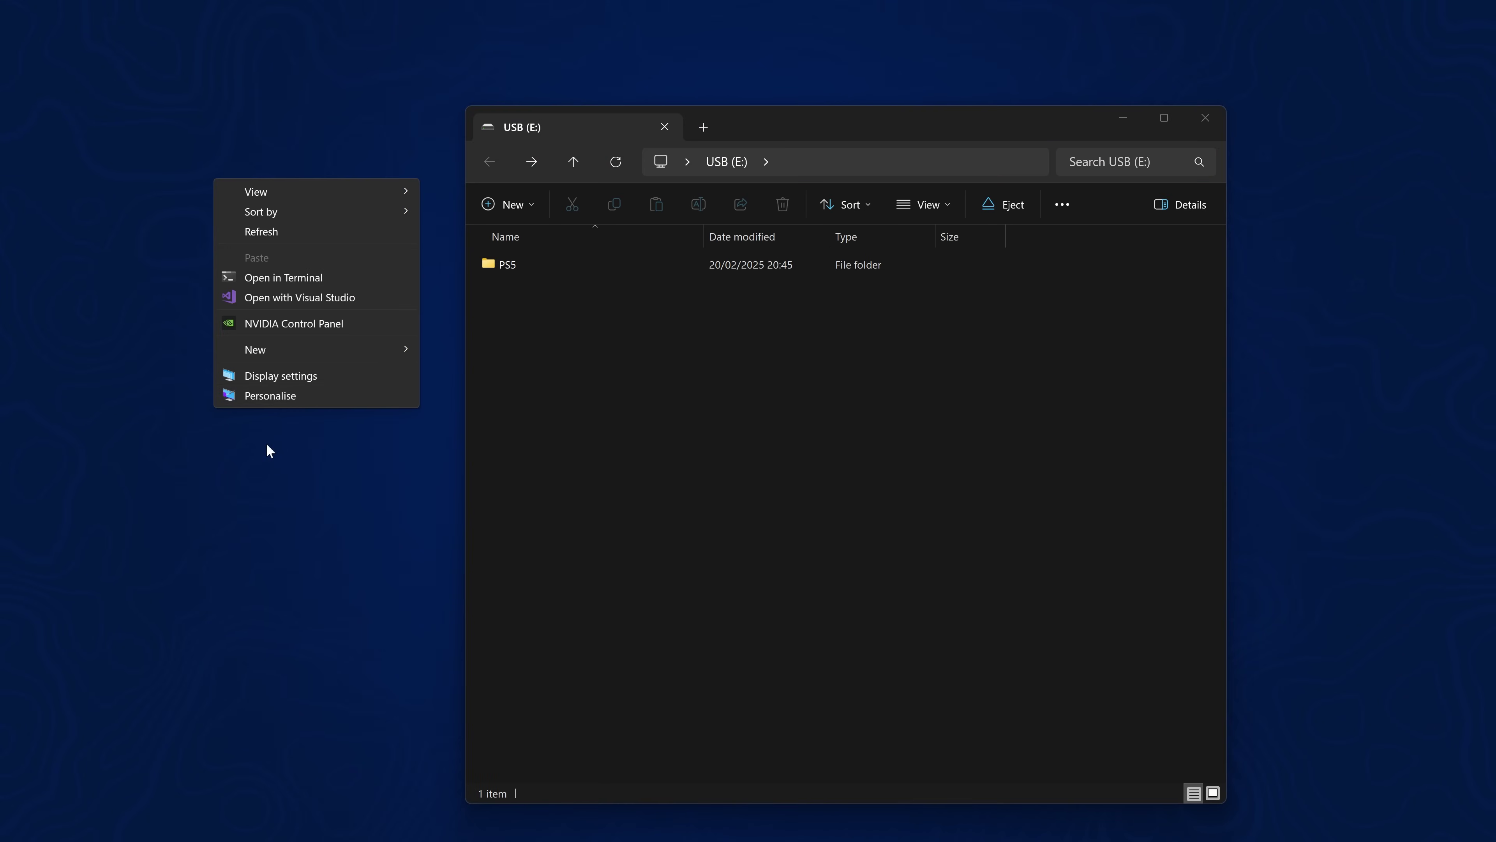
mouse_move(334, 353)
click(451, 352)
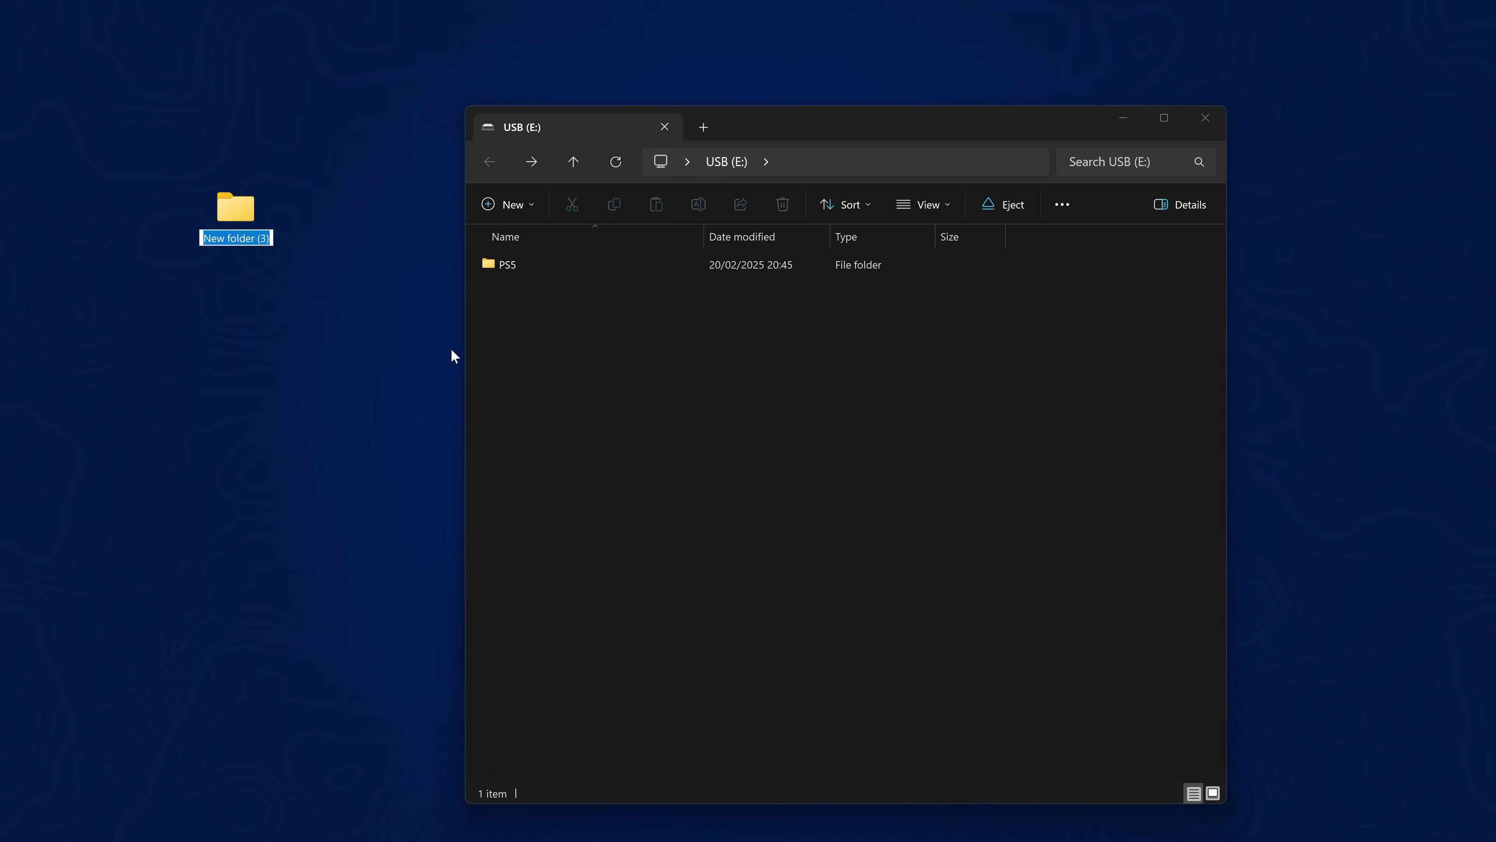
text(7.61)
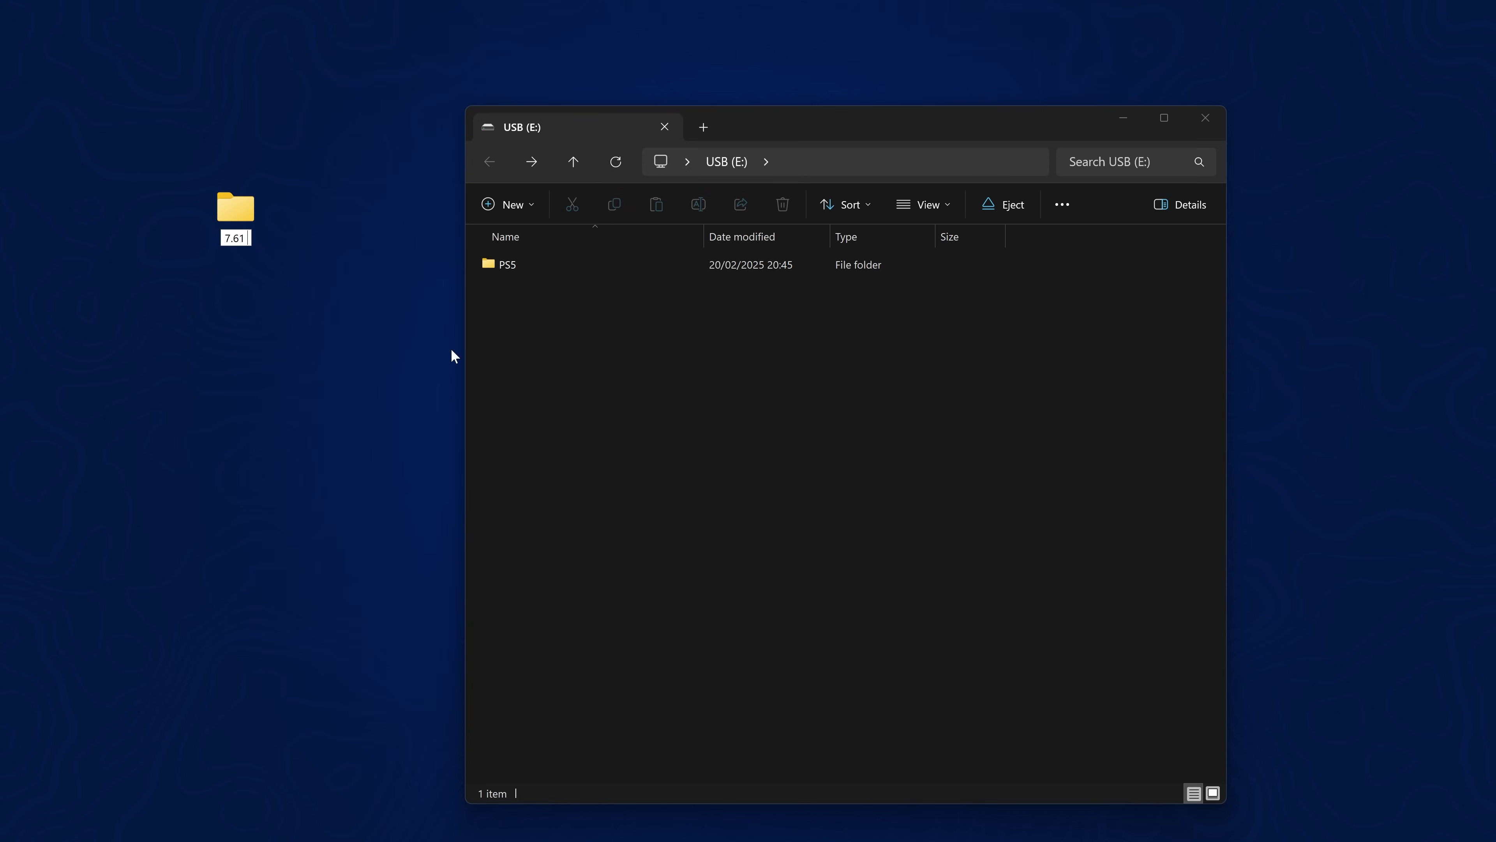
text( backup)
key(Return)
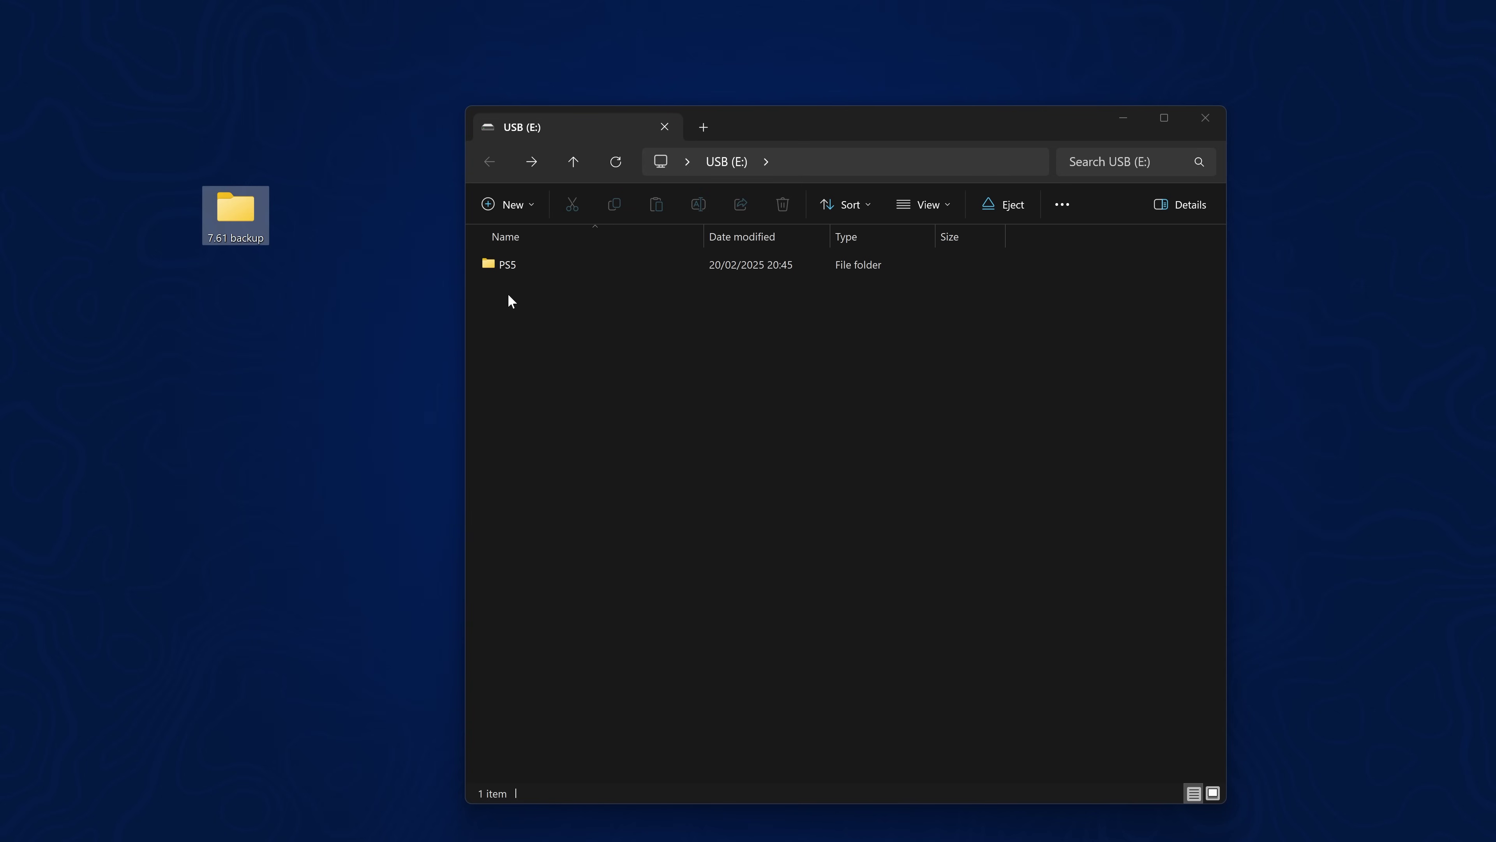
drag(557, 264, 226, 214)
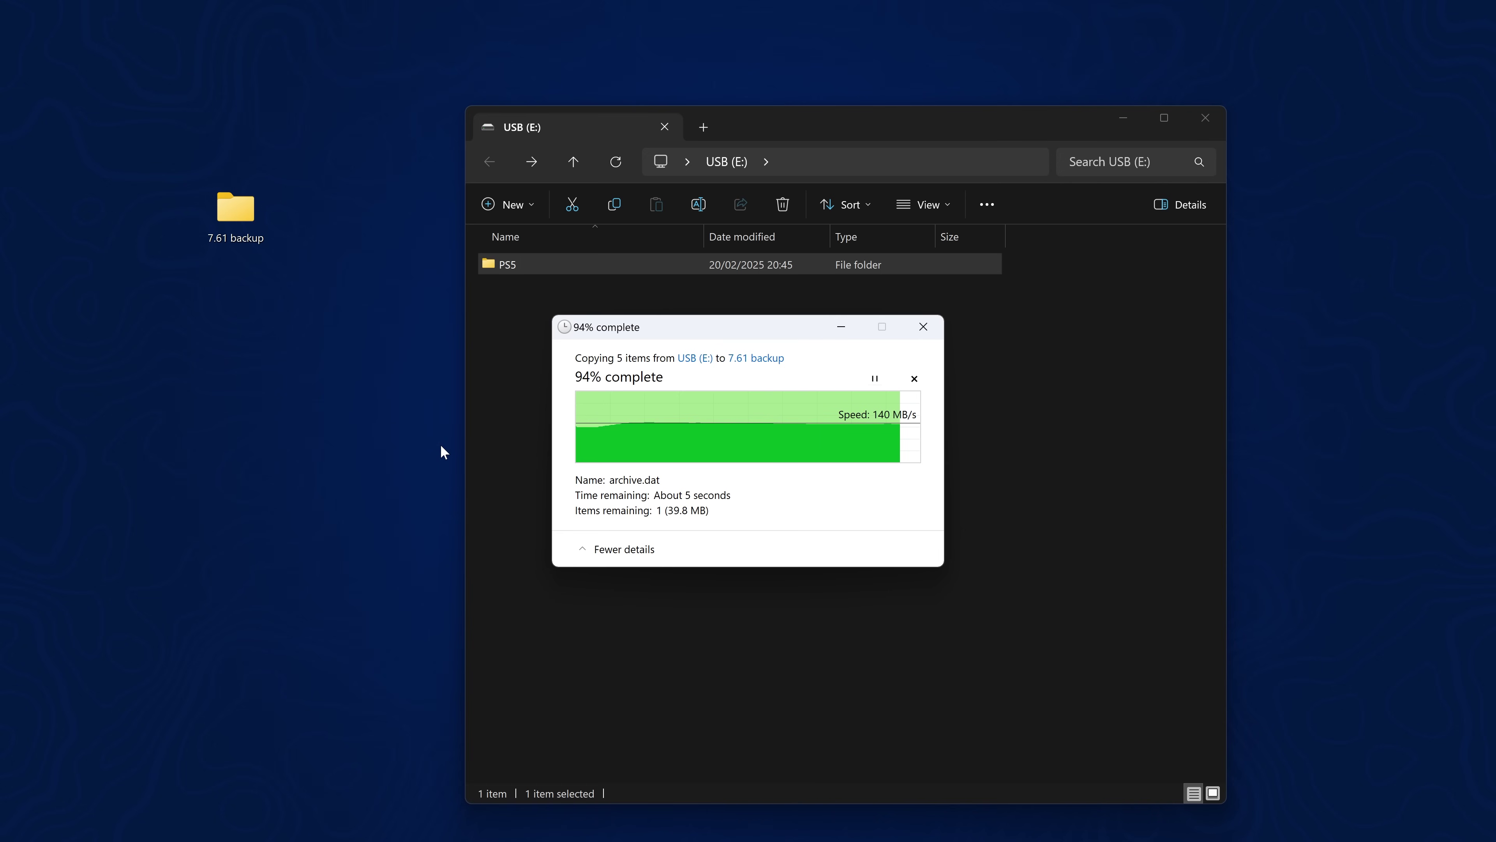
drag(872, 125, 794, 401)
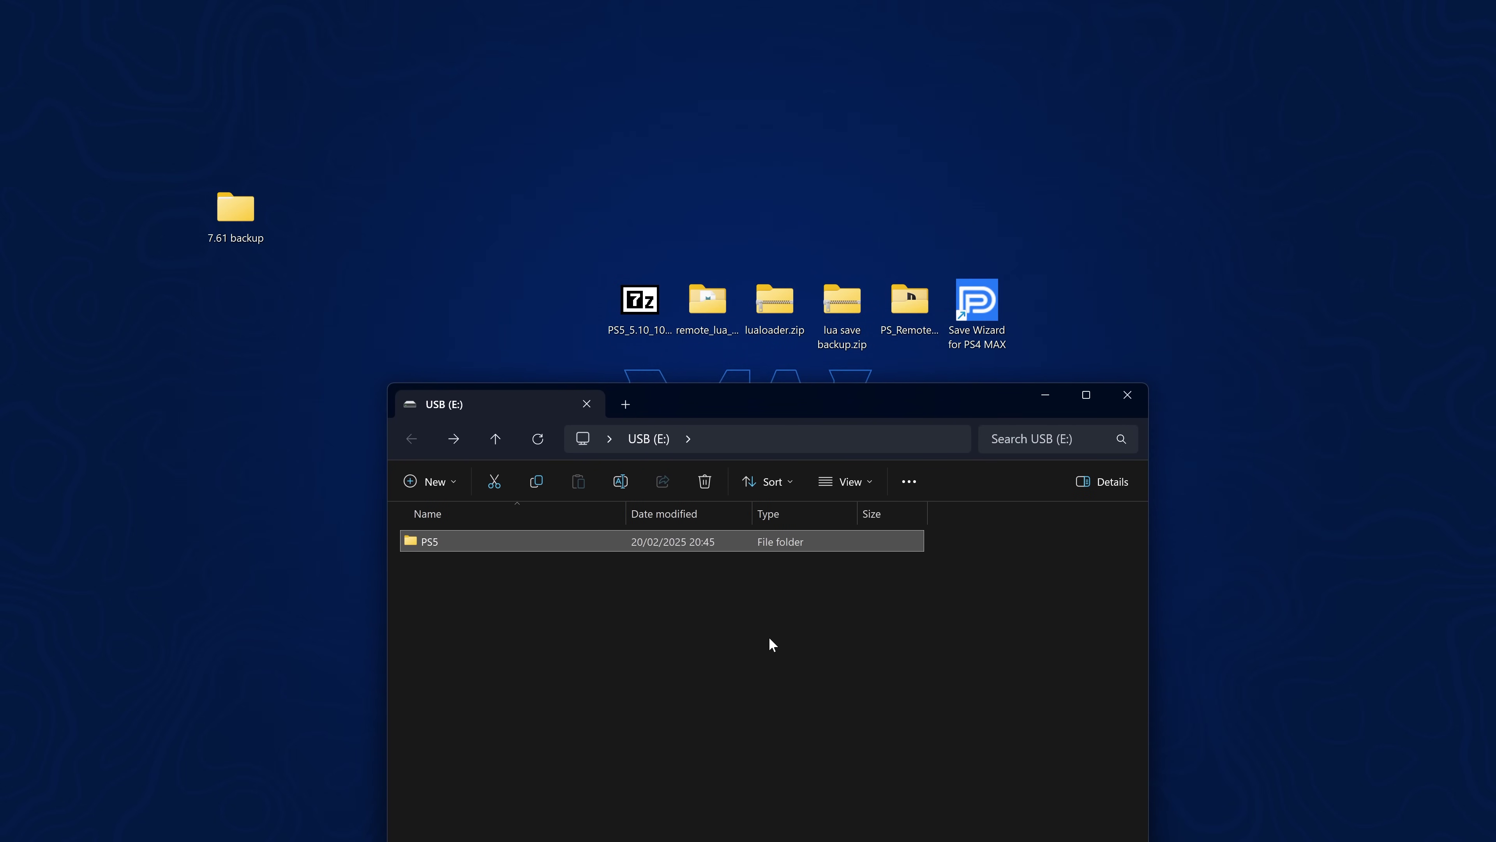
Delete the PS5 folder from the USB drive.
key(Delete)
key(Return)
mouse_move(860, 393)
mouse_down()
mouse_move(812, 432)
mouse_move(840, 478)
mouse_move(851, 386)
mouse_up()
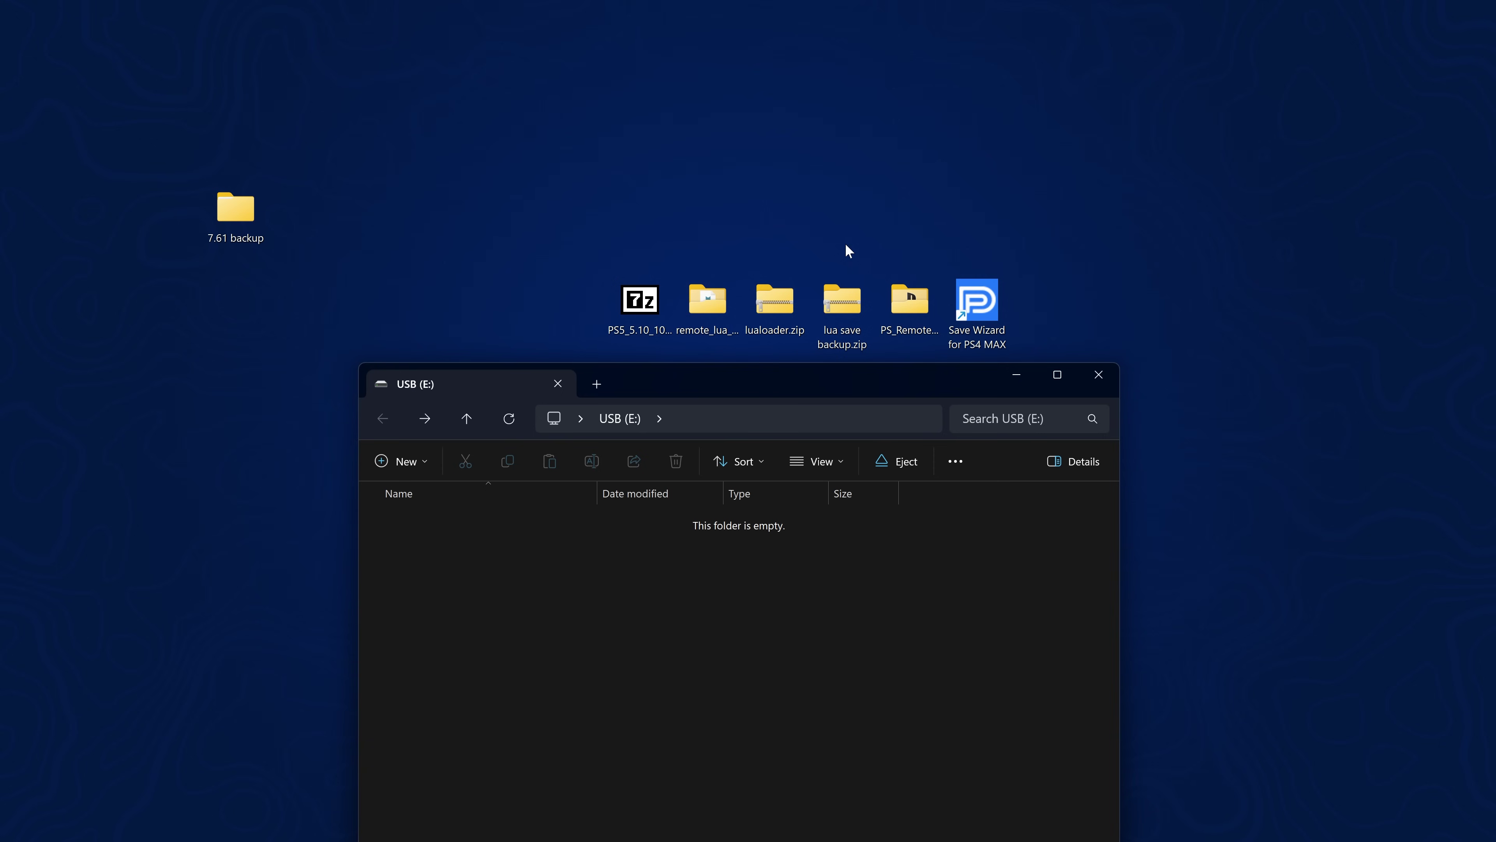
Copy the PS5 folder from lua save backup.zip onto the emptied USB drive and close the drive's window.
double_click(844, 310)
drag(750, 29, 1129, 66)
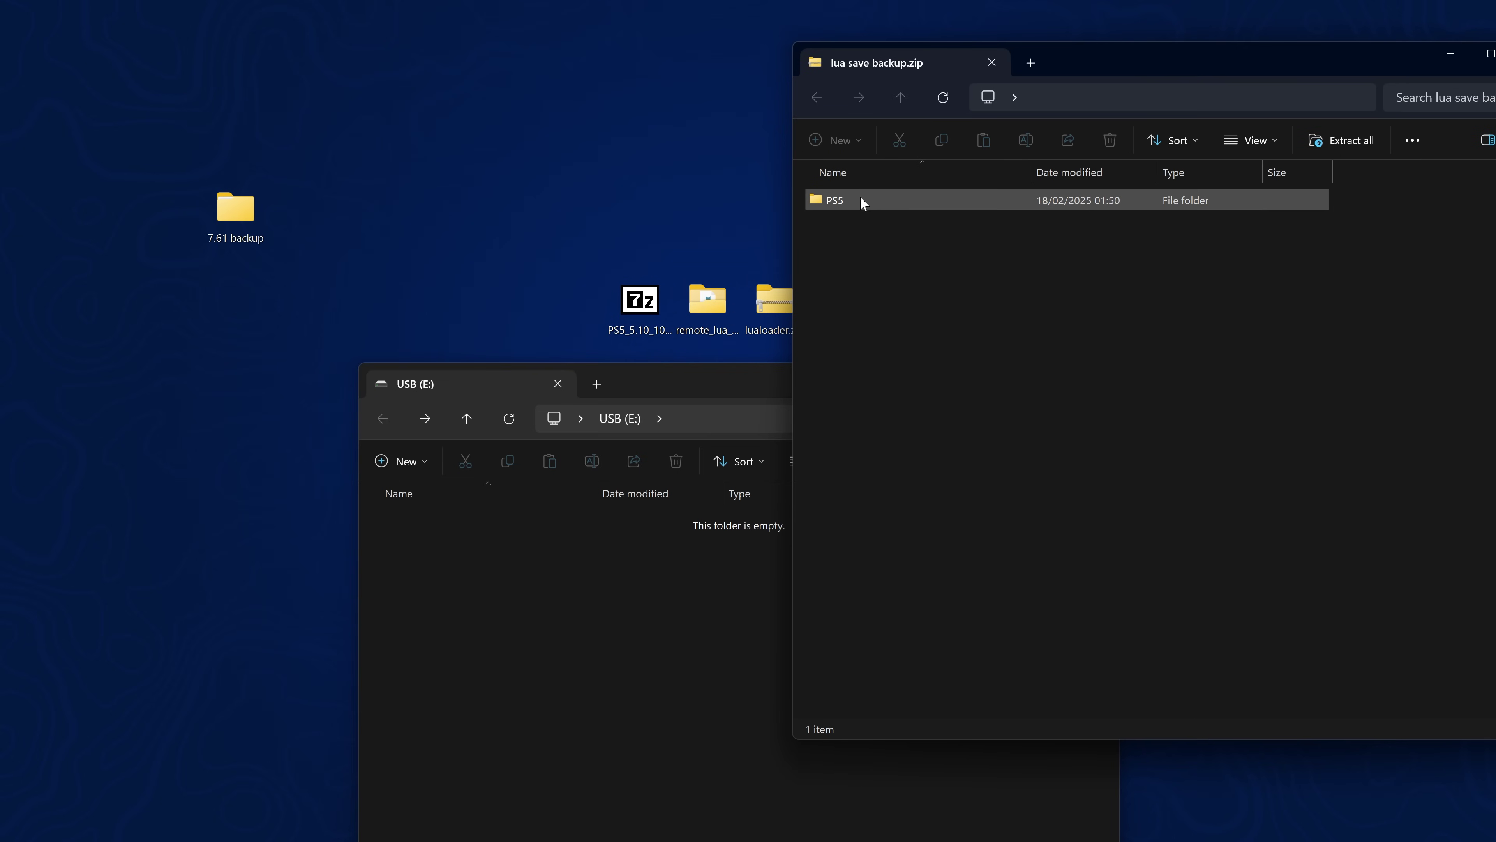
drag(860, 204, 570, 623)
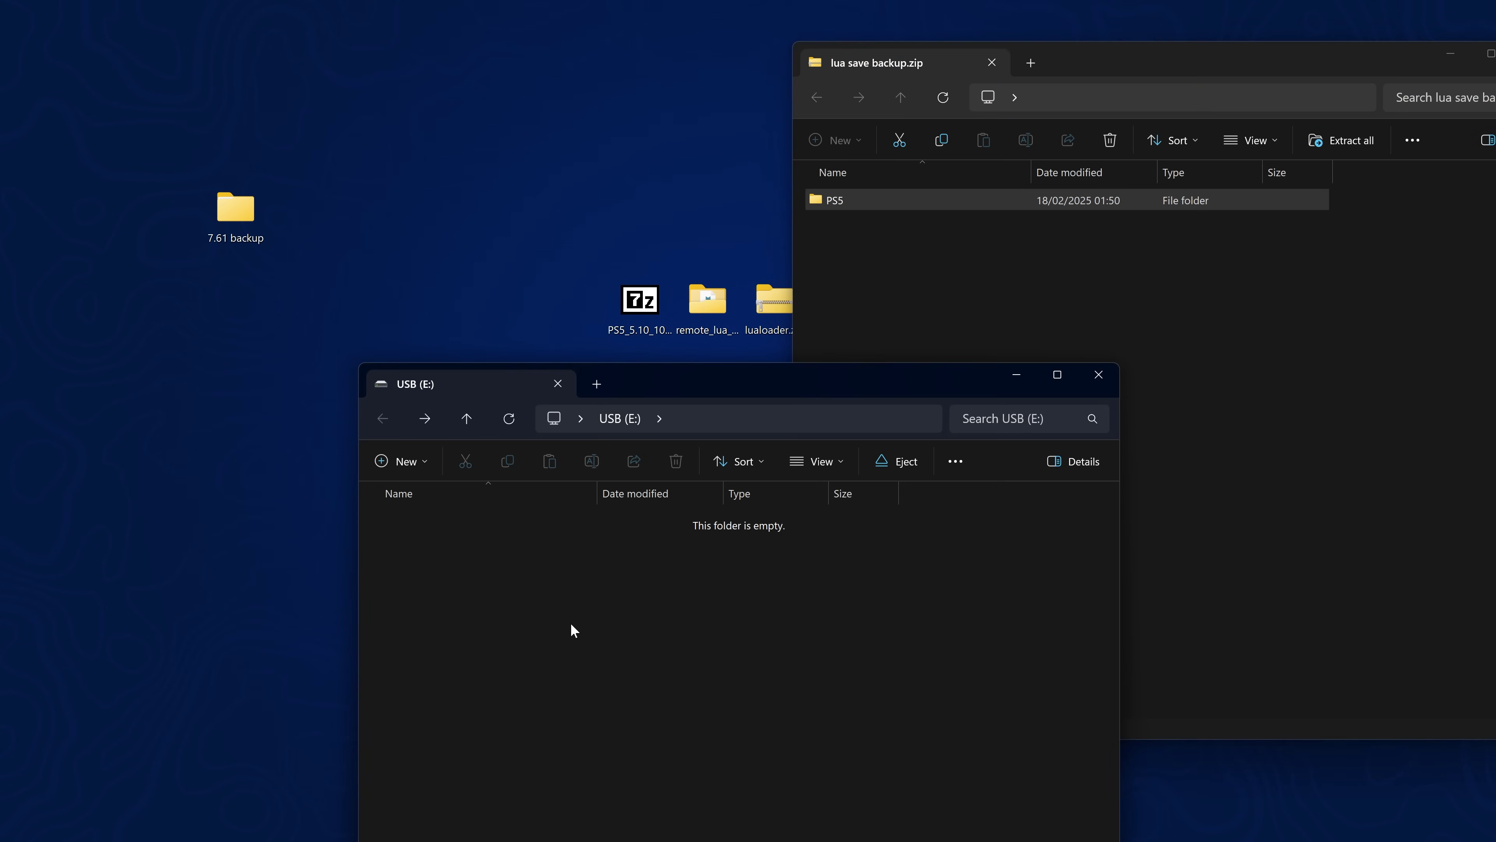
drag(751, 333, 741, 511)
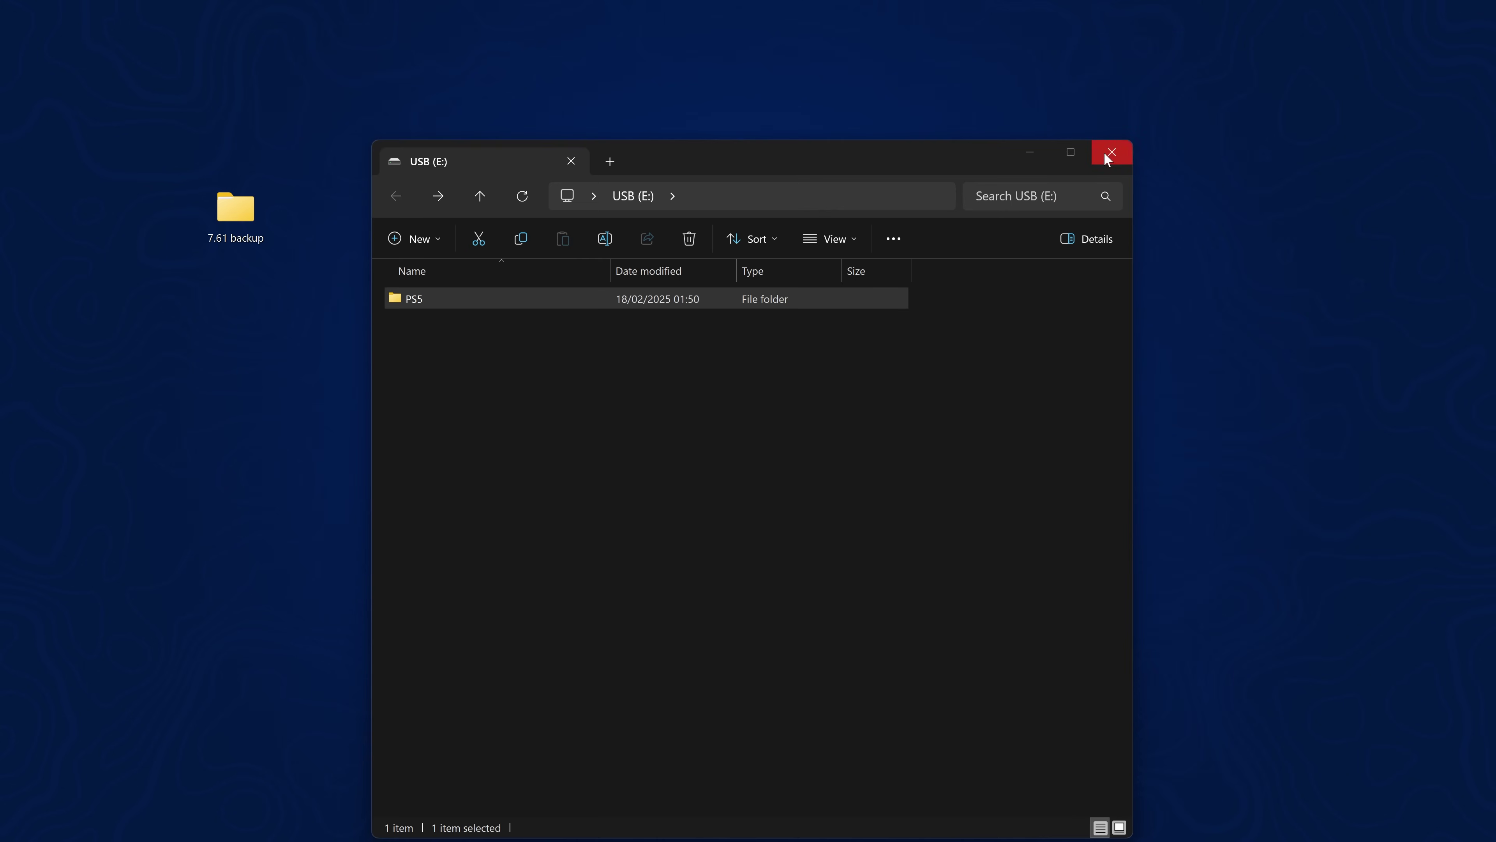
click(1102, 157)
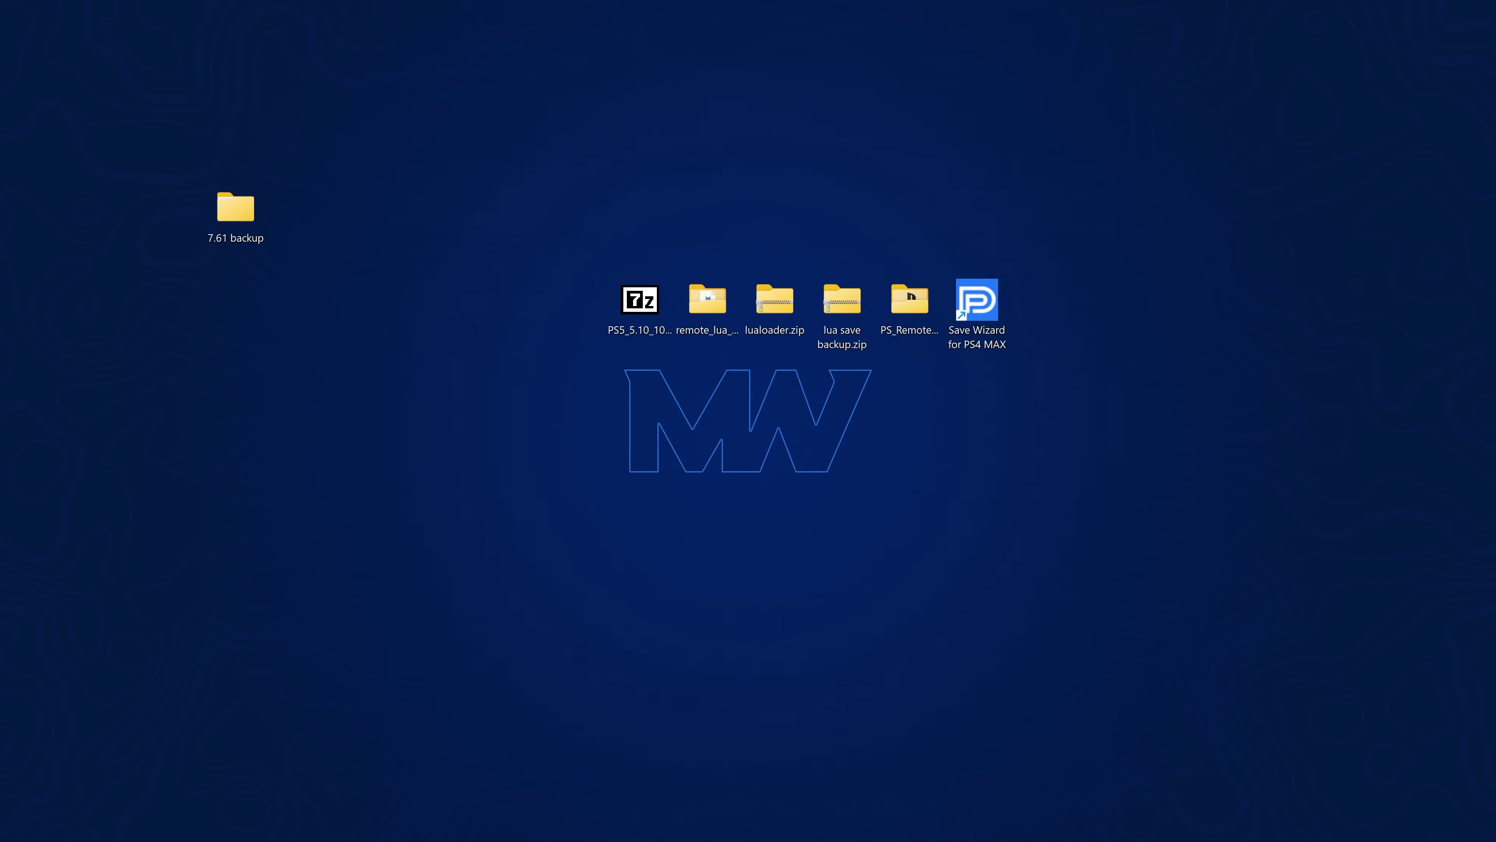
Safely eject the SanDisk USB drive from the PC.
click(1305, 820)
click(1241, 769)
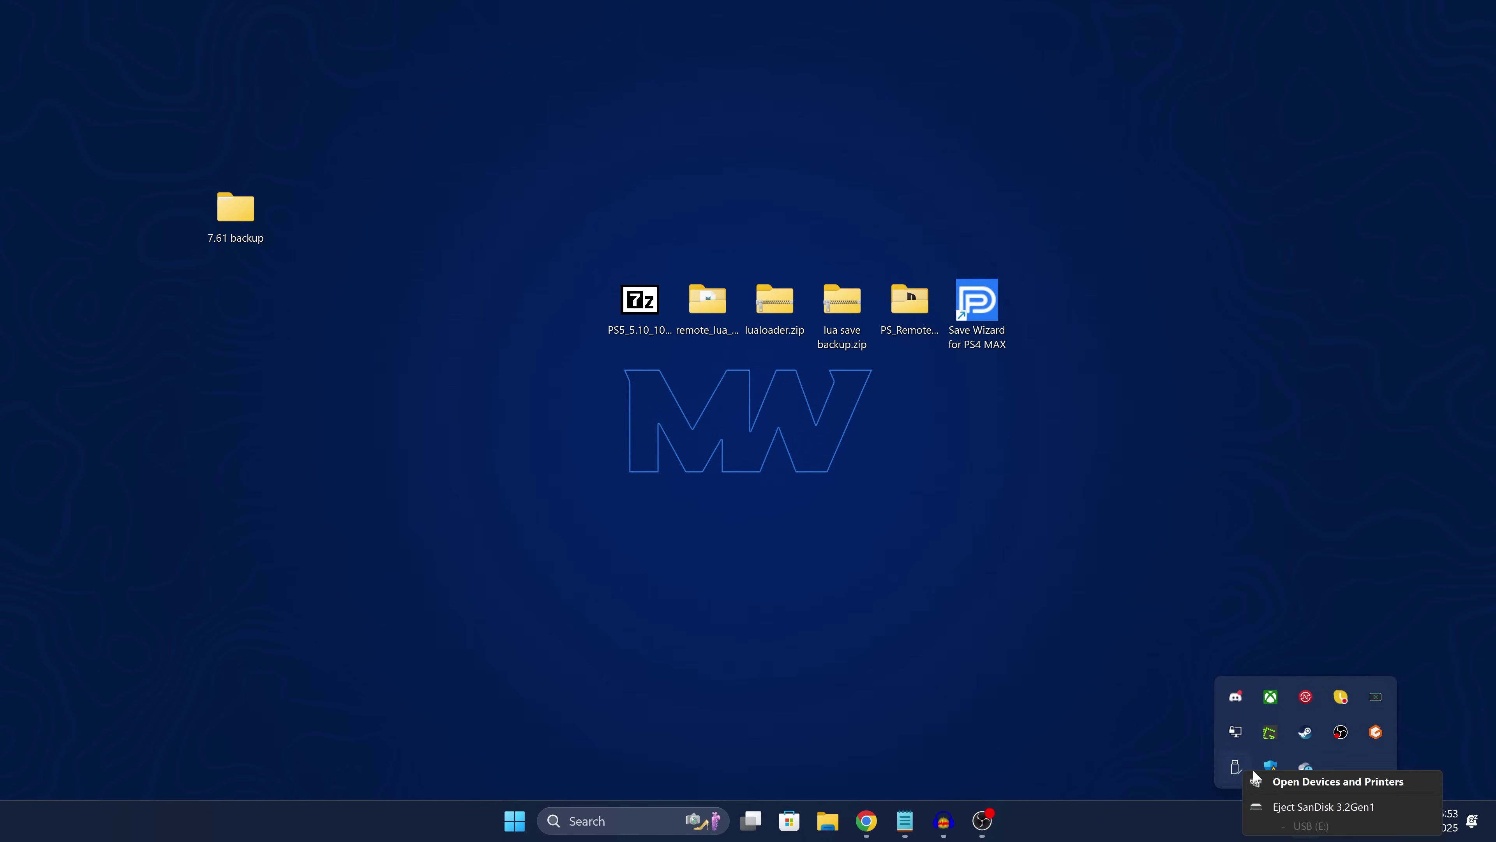
click(1273, 808)
click(653, 530)
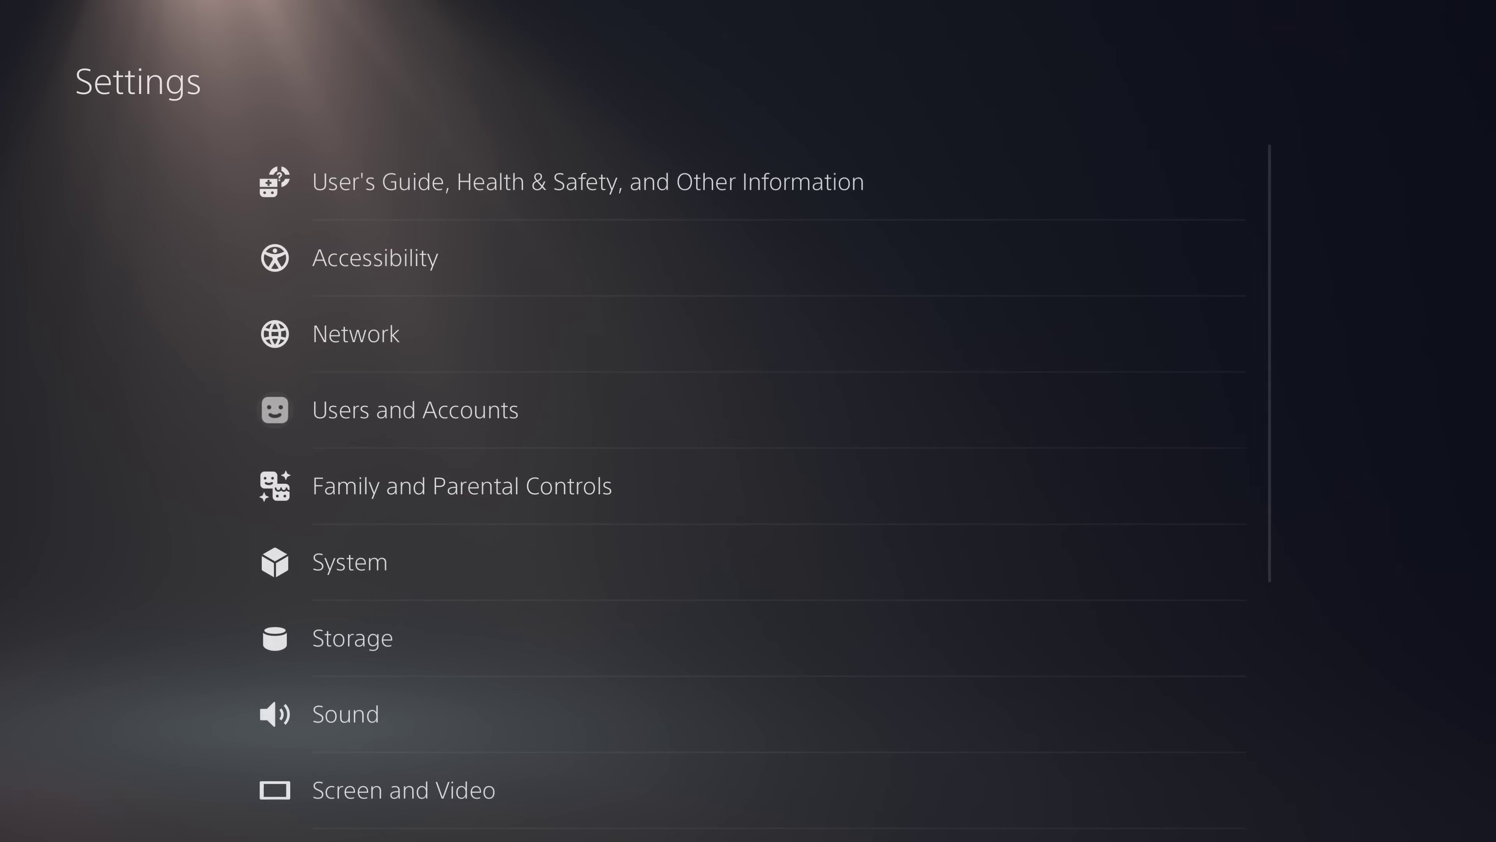
On the PS5, go to Back Up and Restore in the System Software settings and start Restore Your PS5.
key(Return)
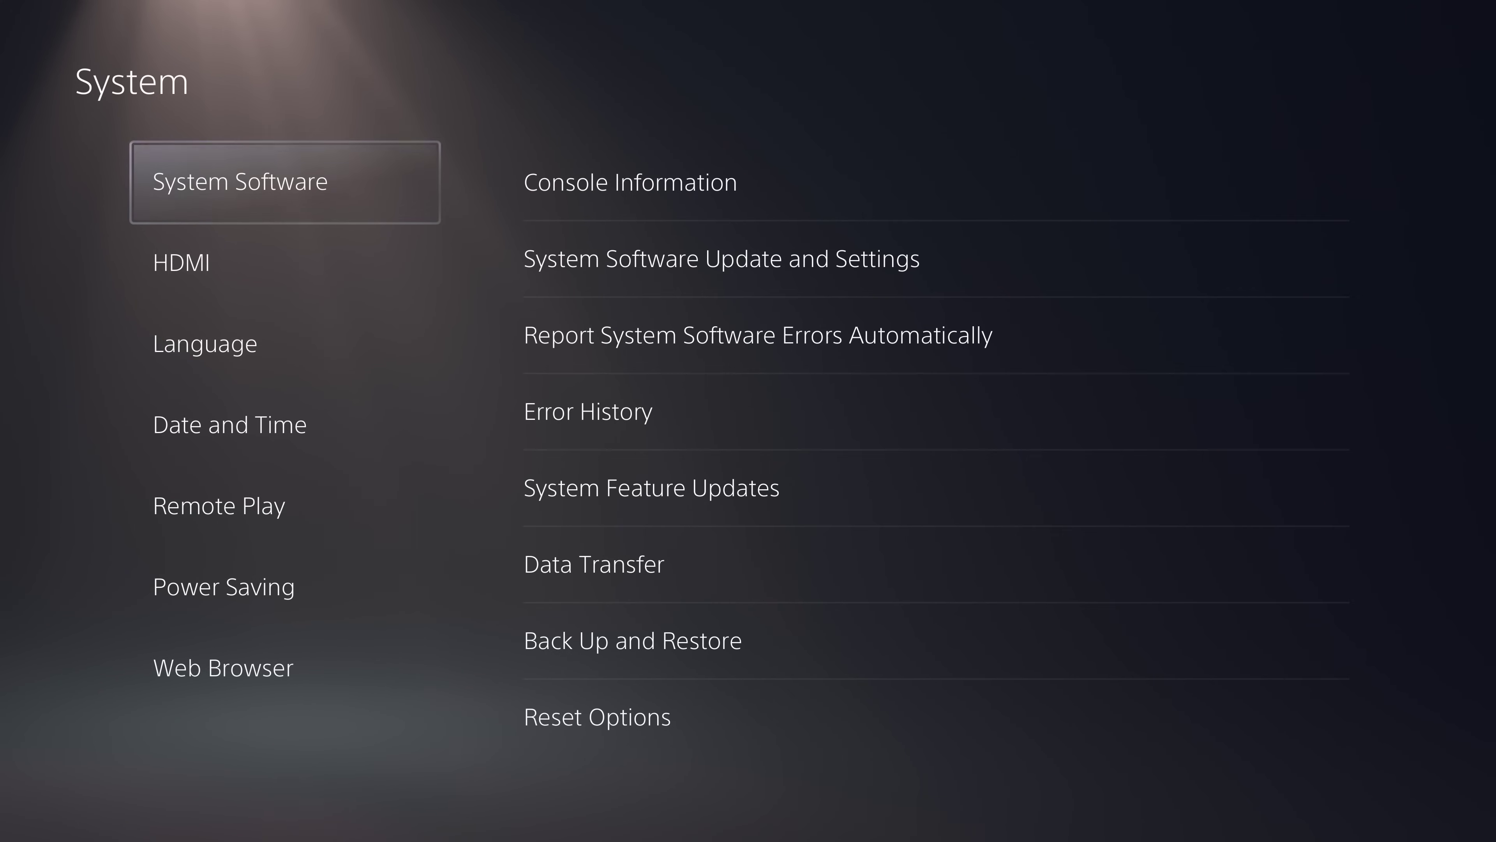
key(Right)
key(Down)
key(Down)
key(Down)
key(Down)
key(Down)
key(Down)
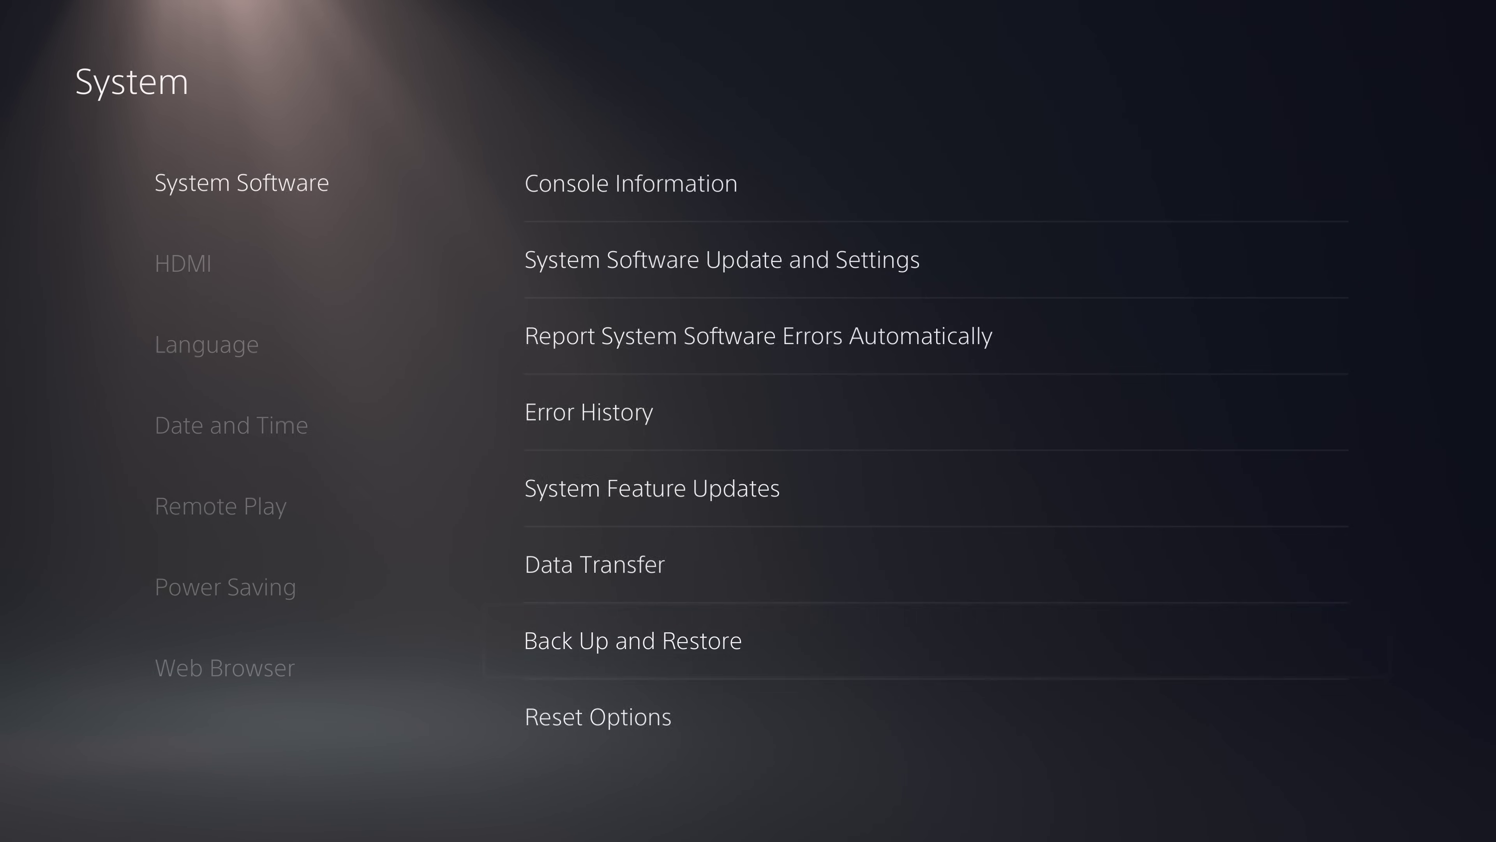
key(Return)
key(Down)
key(Return)
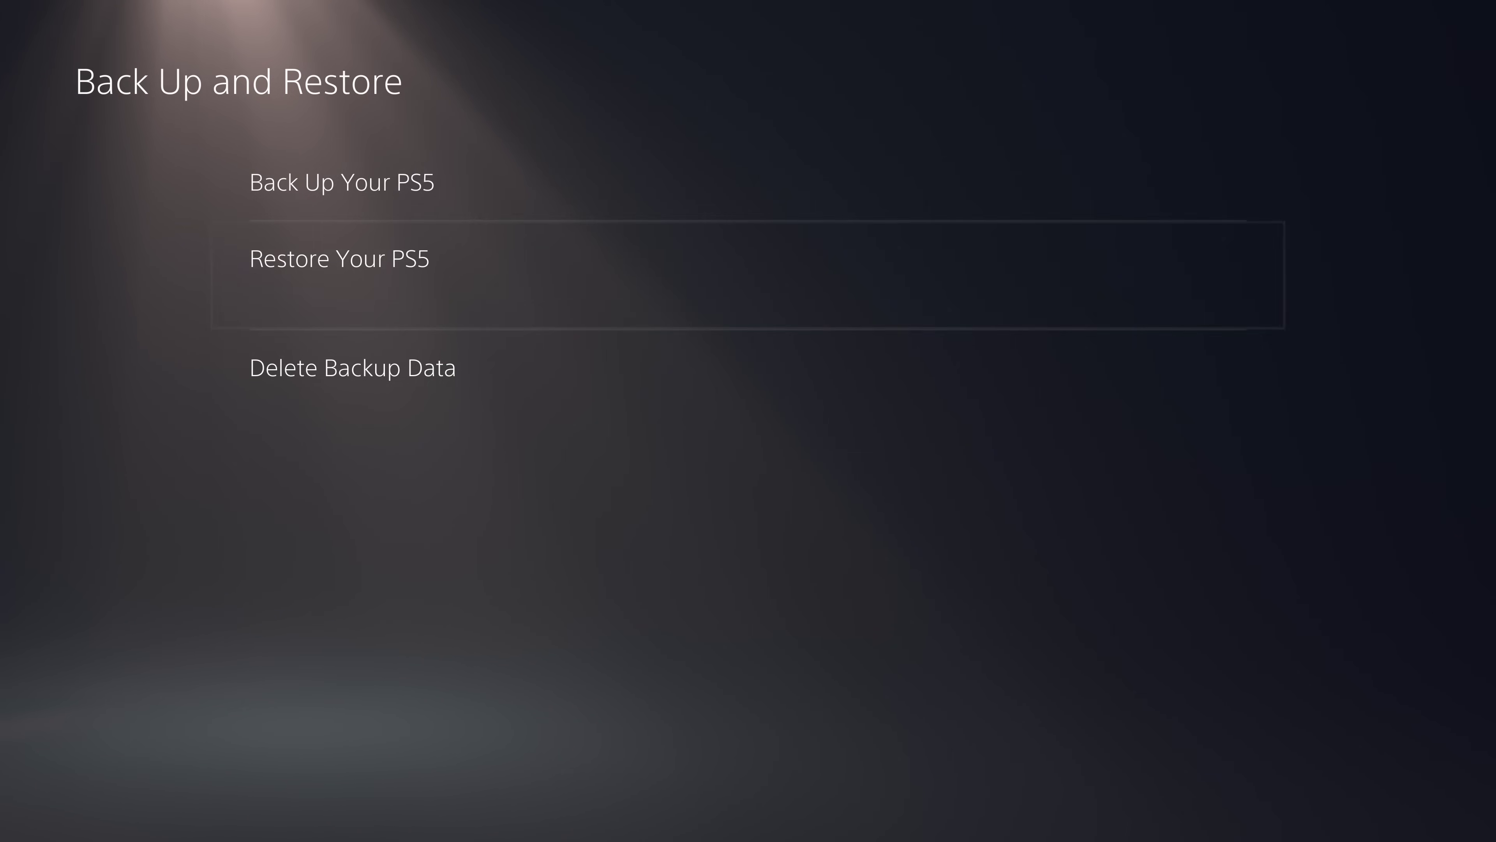
Restore the PS5 from the backup data on the USB drive, accepting the factory reset and the disabling of console sharing and offline play.
key(Return)
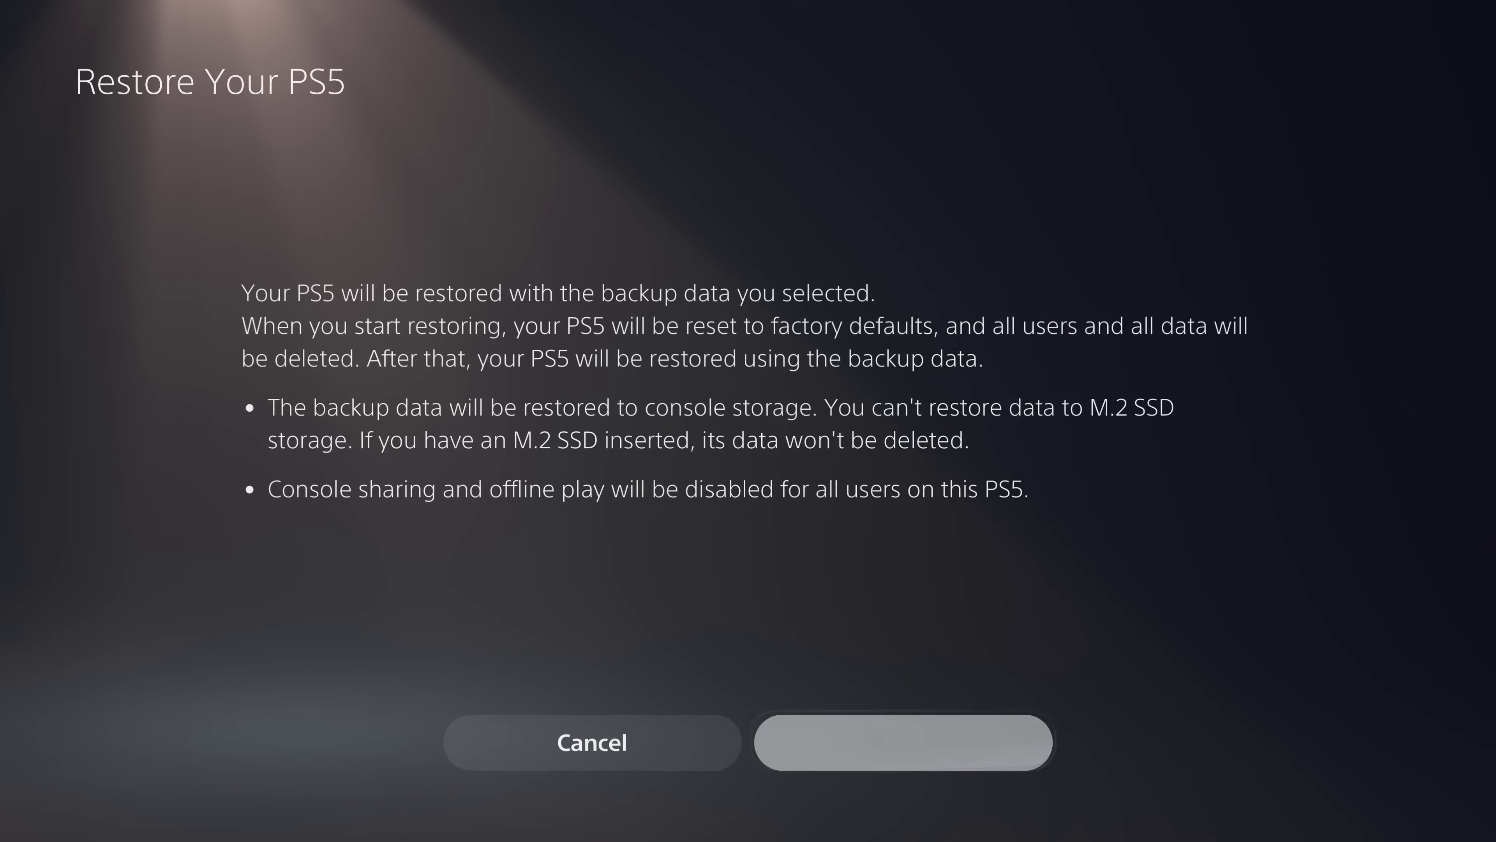
key(Return)
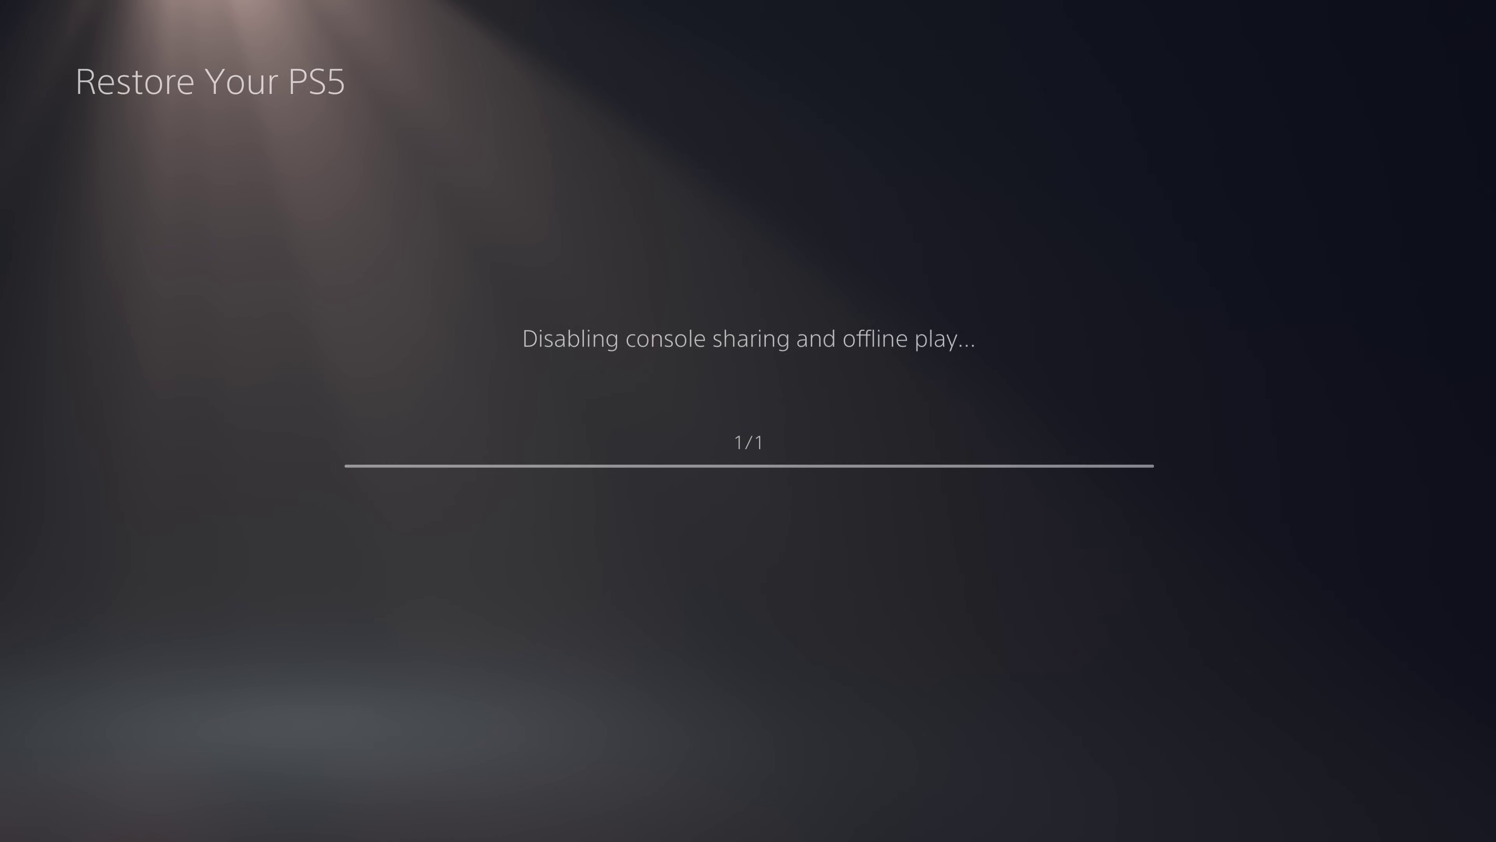
key(Right)
key(Return)
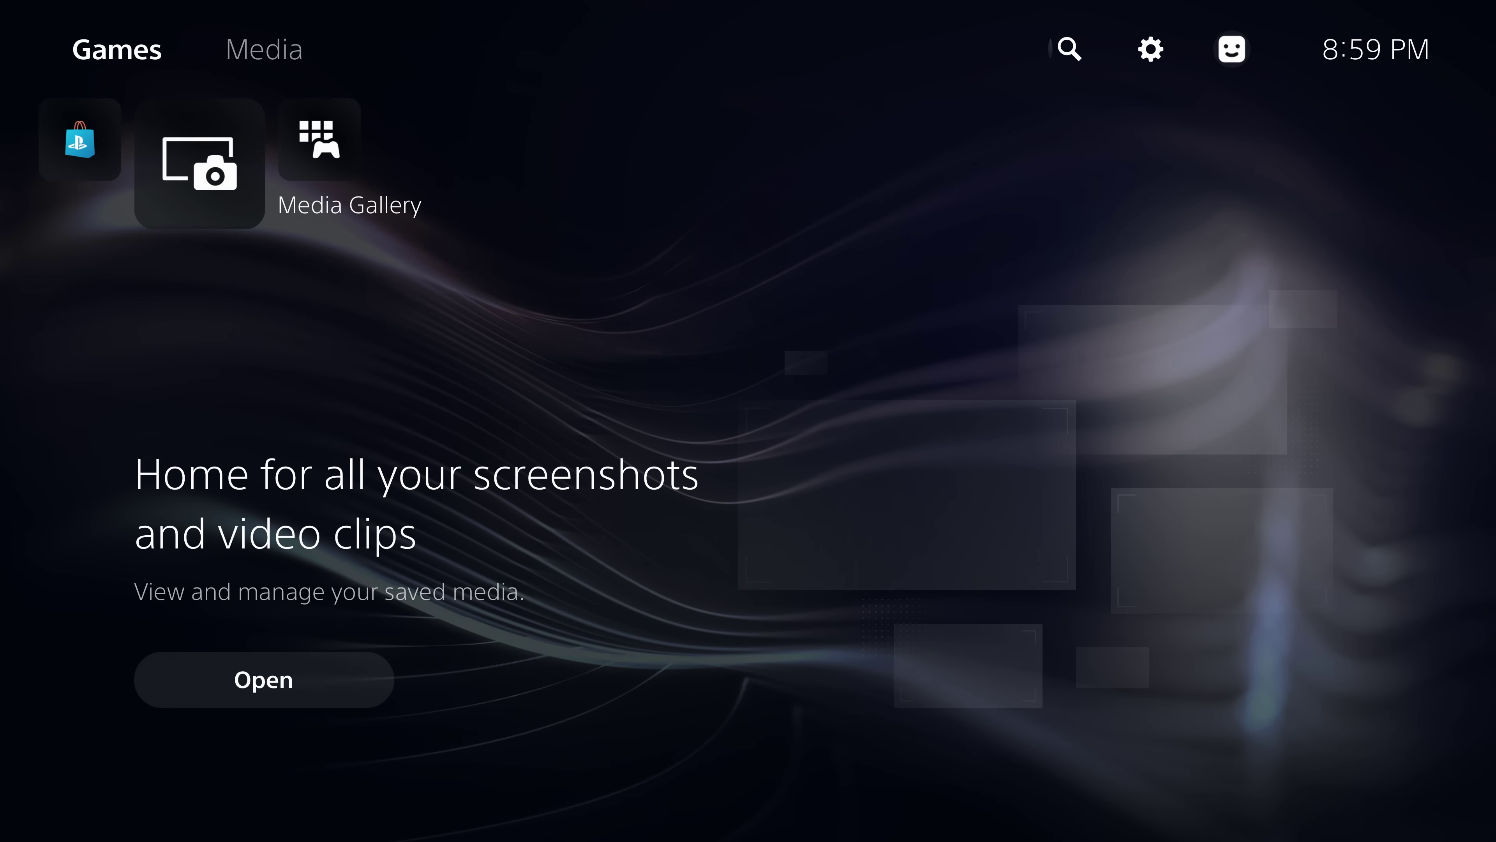
Open the list of PS4 games' saved data in the console storage settings.
key(Return)
key(Down)
key(Down)
key(Down)
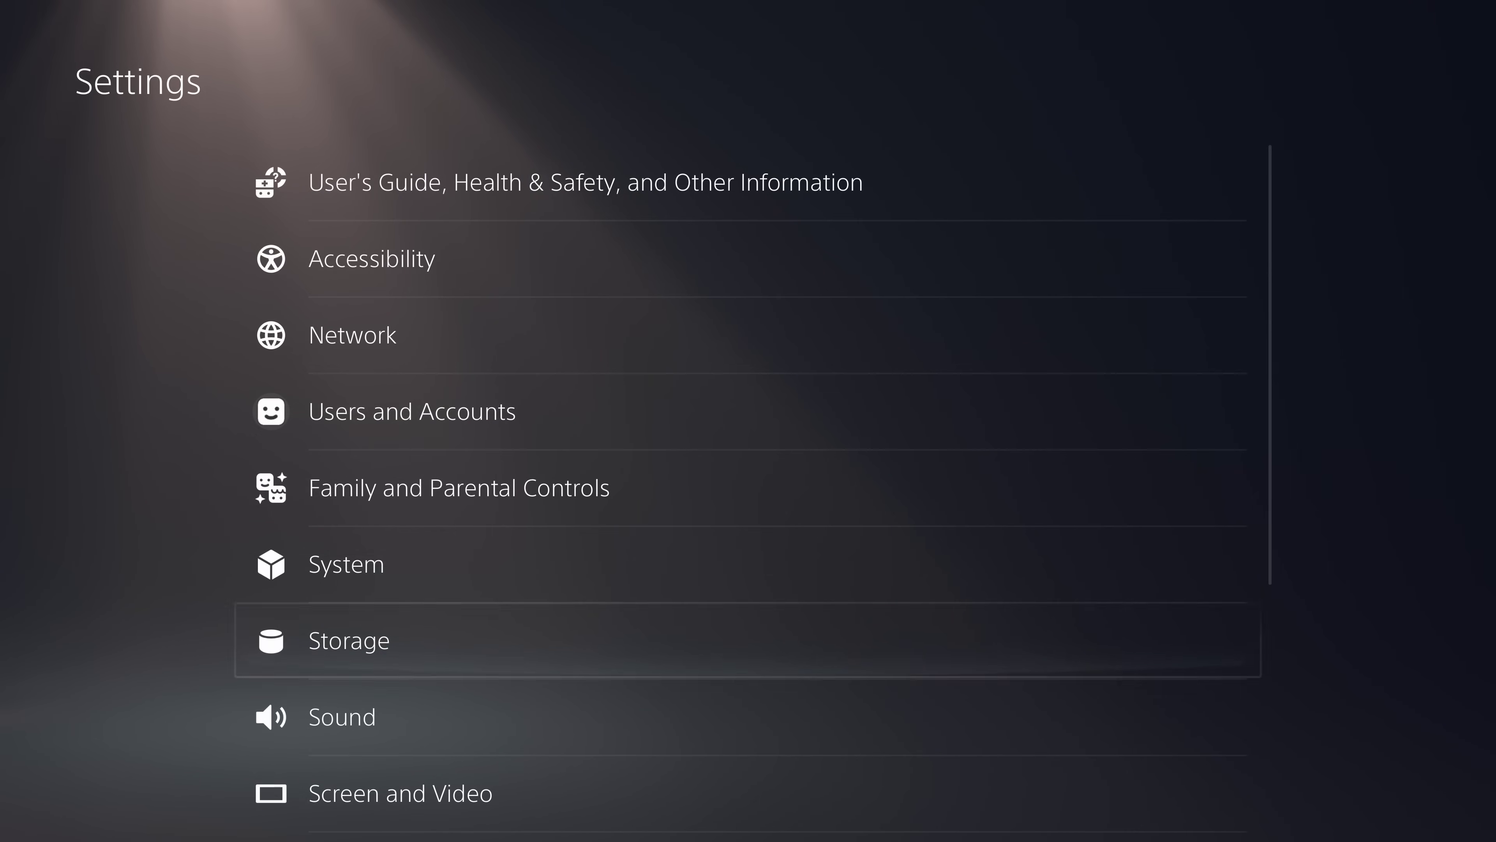
key(Up)
key(Down)
key(Return)
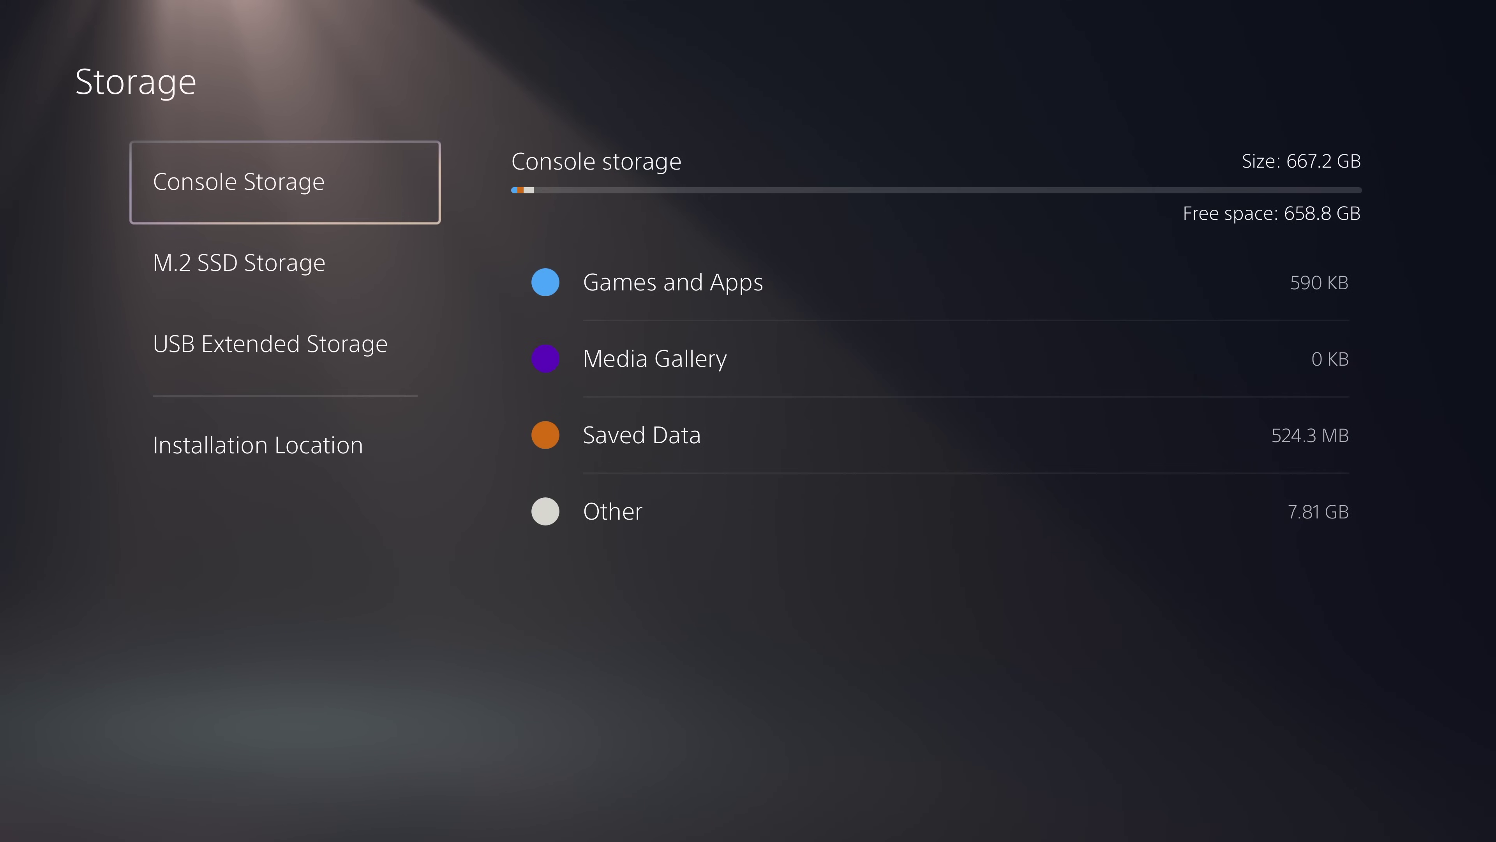
key(Down)
key(Down)
key(Return)
key(Down)
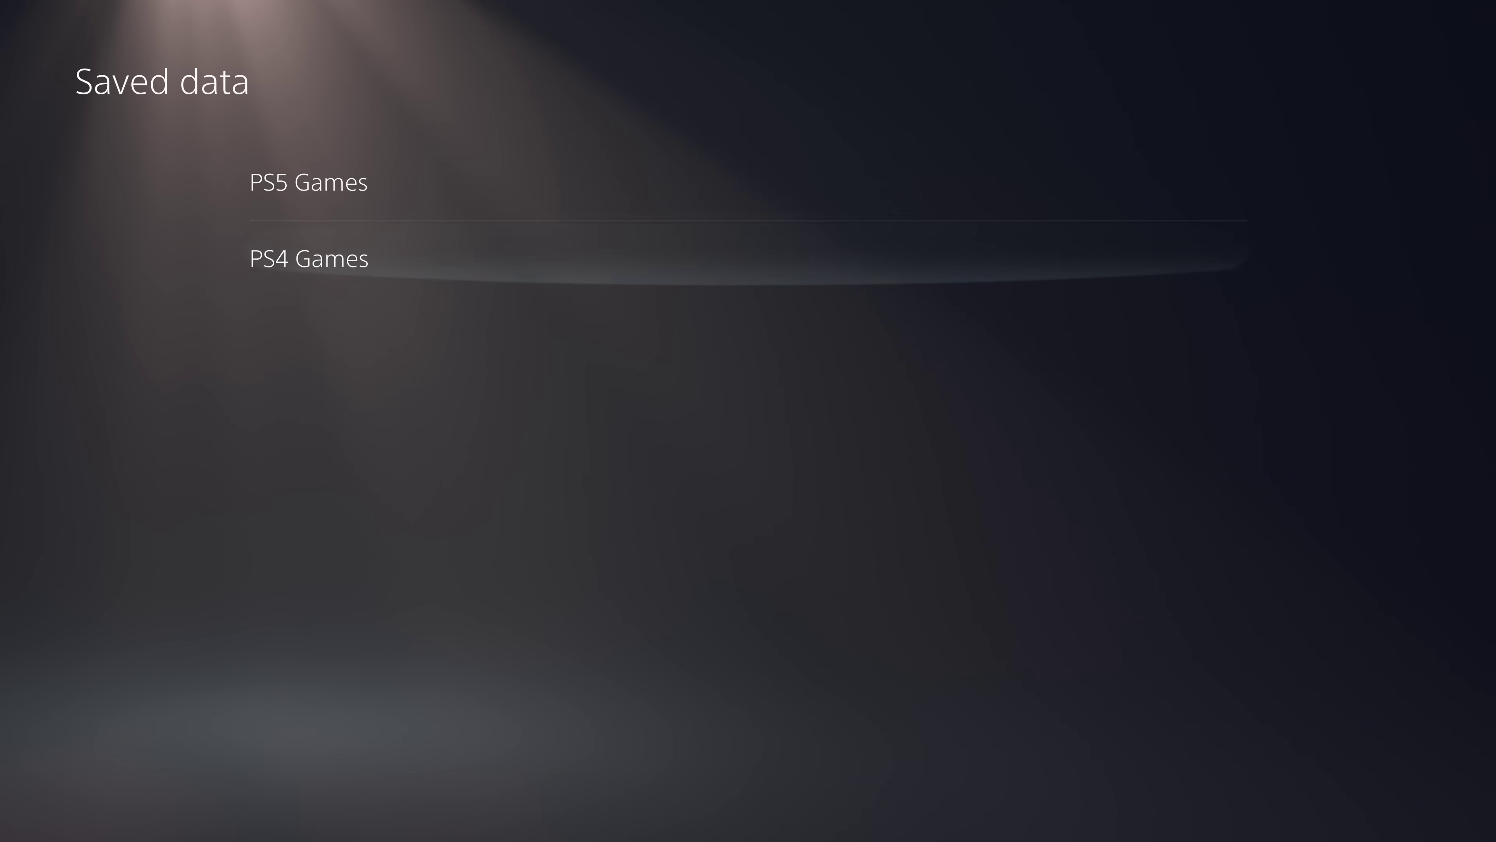
key(Return)
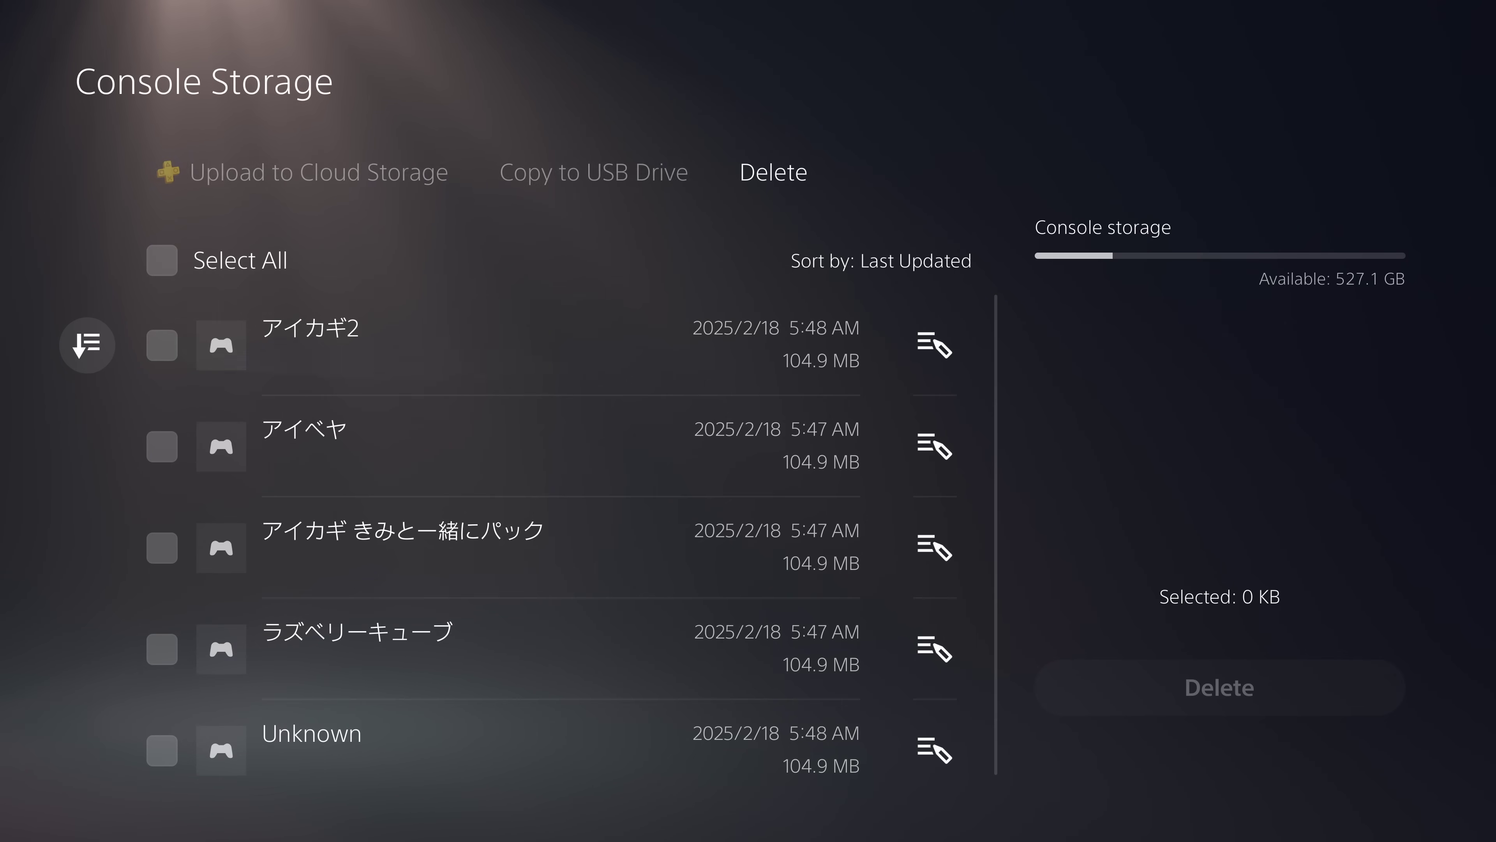
Examine the save file of each listed PS4 game in console storage and return to the home screen.
key(Up)
key(Up)
key(Up)
key(Up)
key(Up)
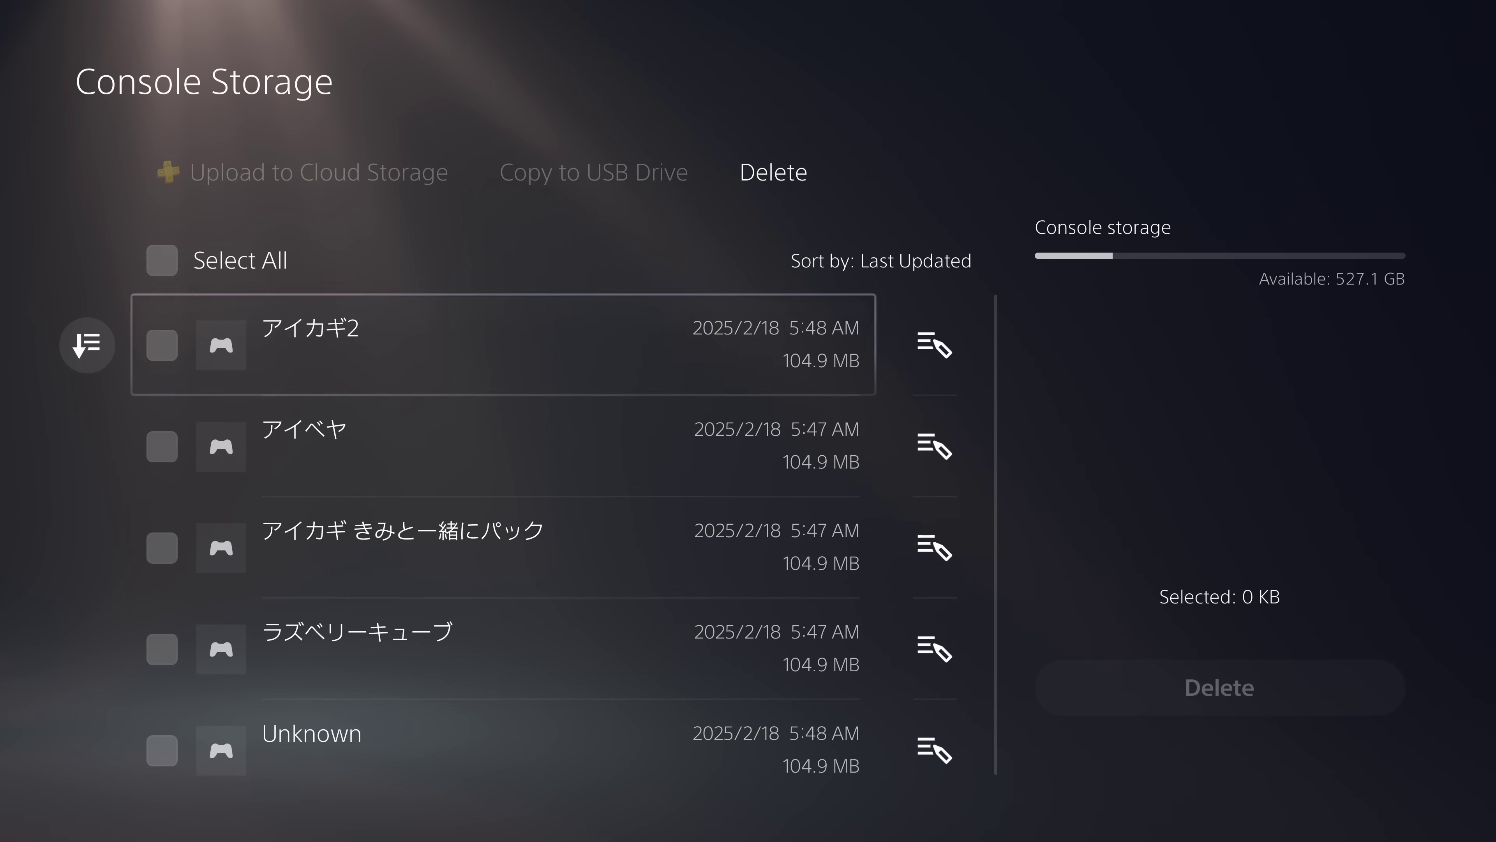
key(Right)
key(Return)
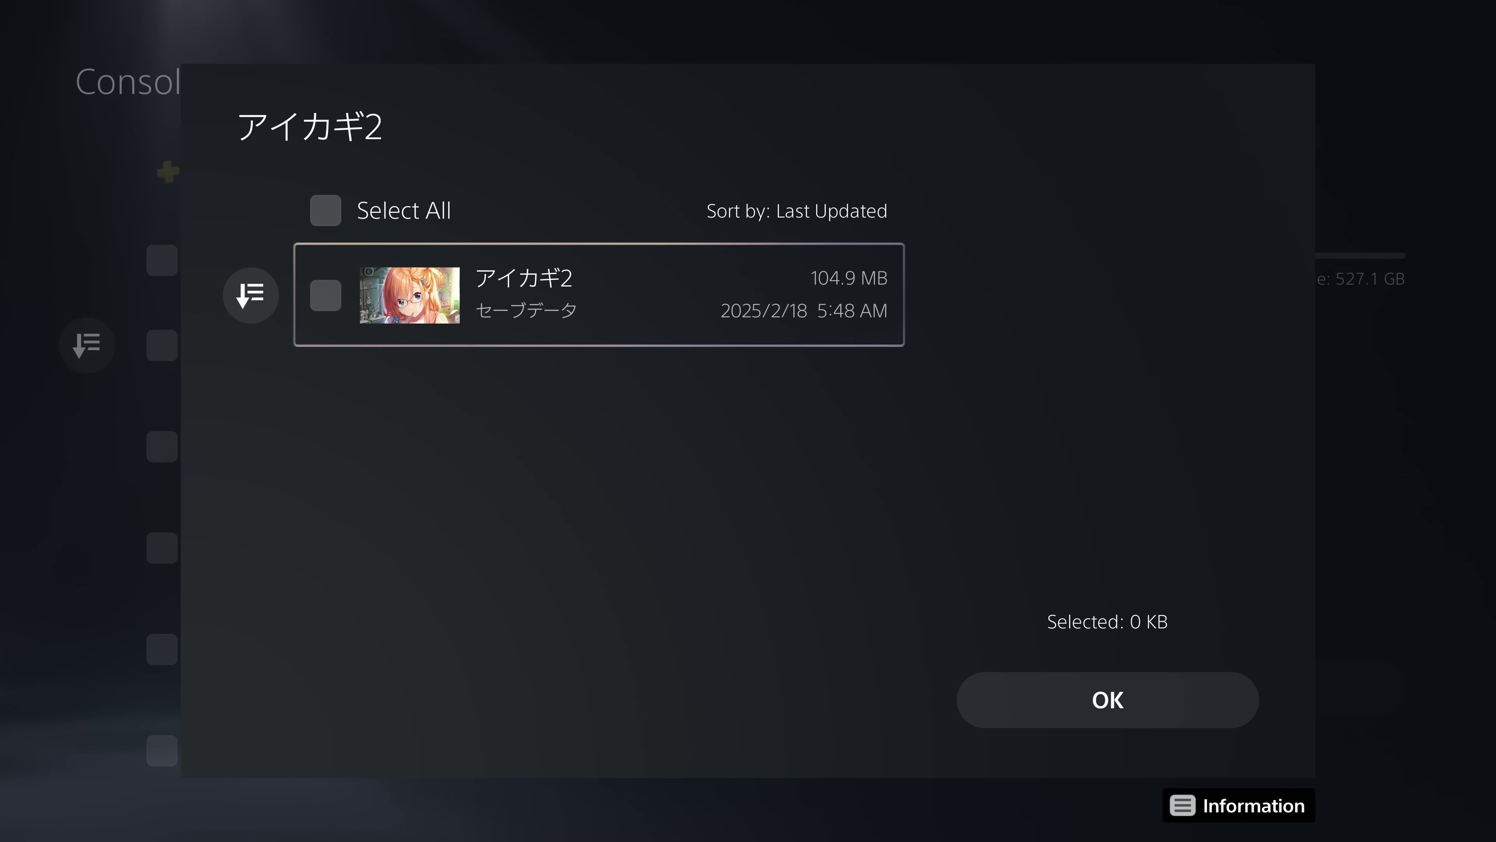
key(Escape)
key(Down)
key(Return)
key(Escape)
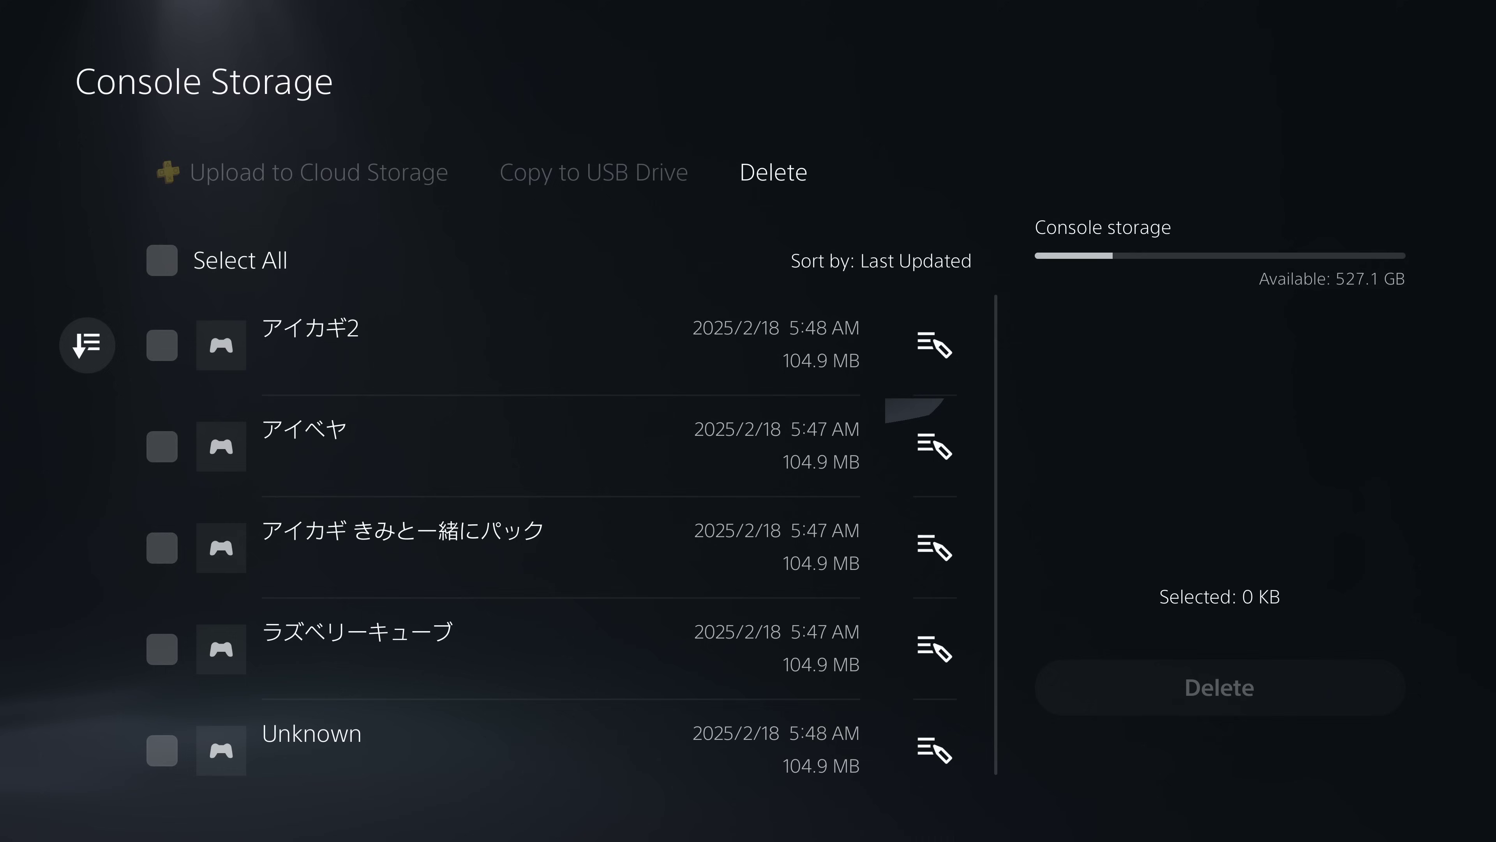
key(Down)
key(Return)
key(Escape)
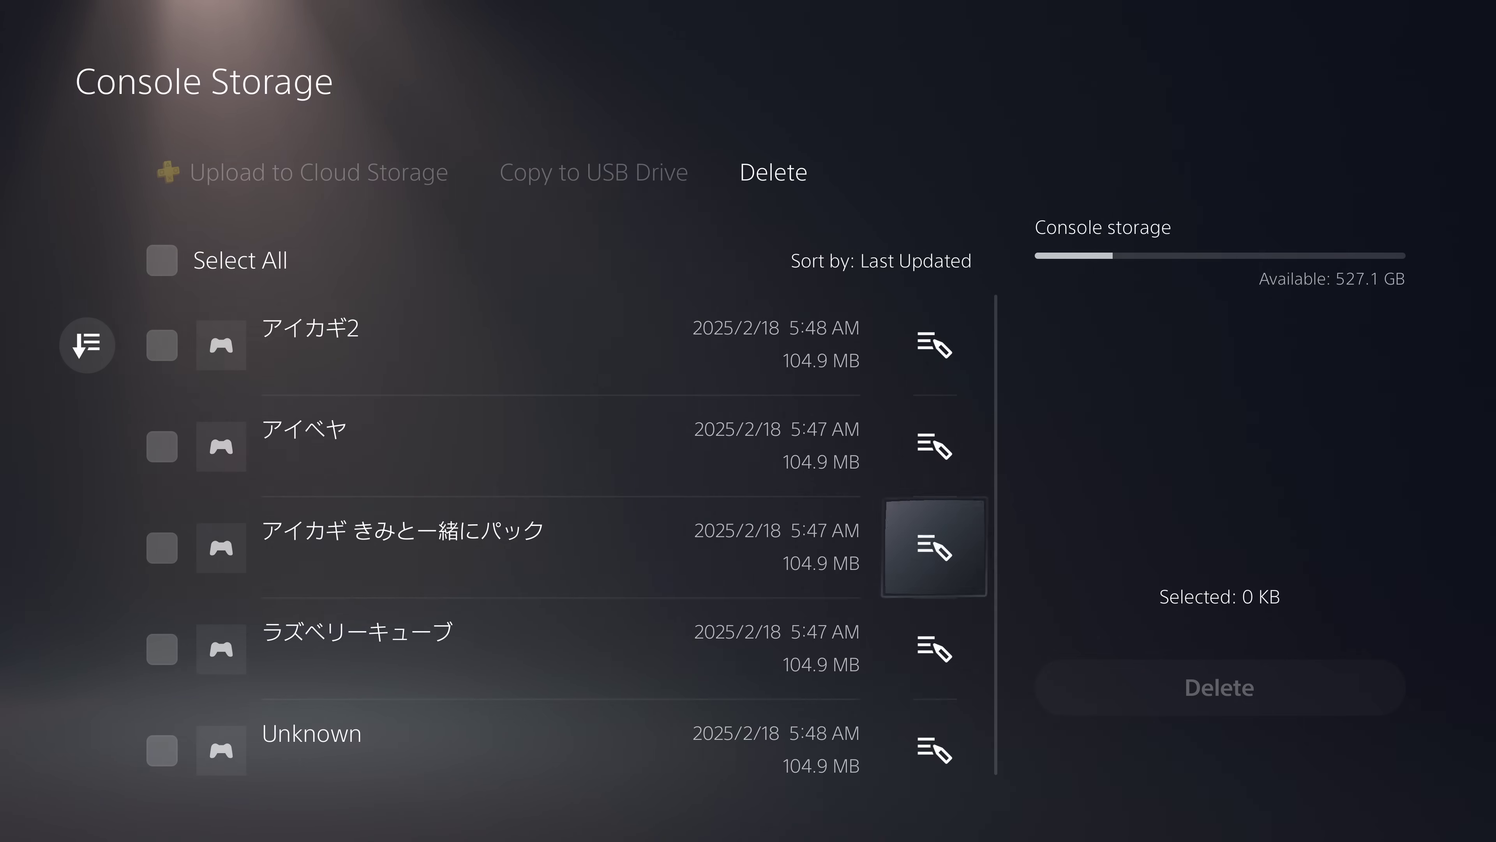
key(Down)
key(Return)
key(Escape)
key(Down)
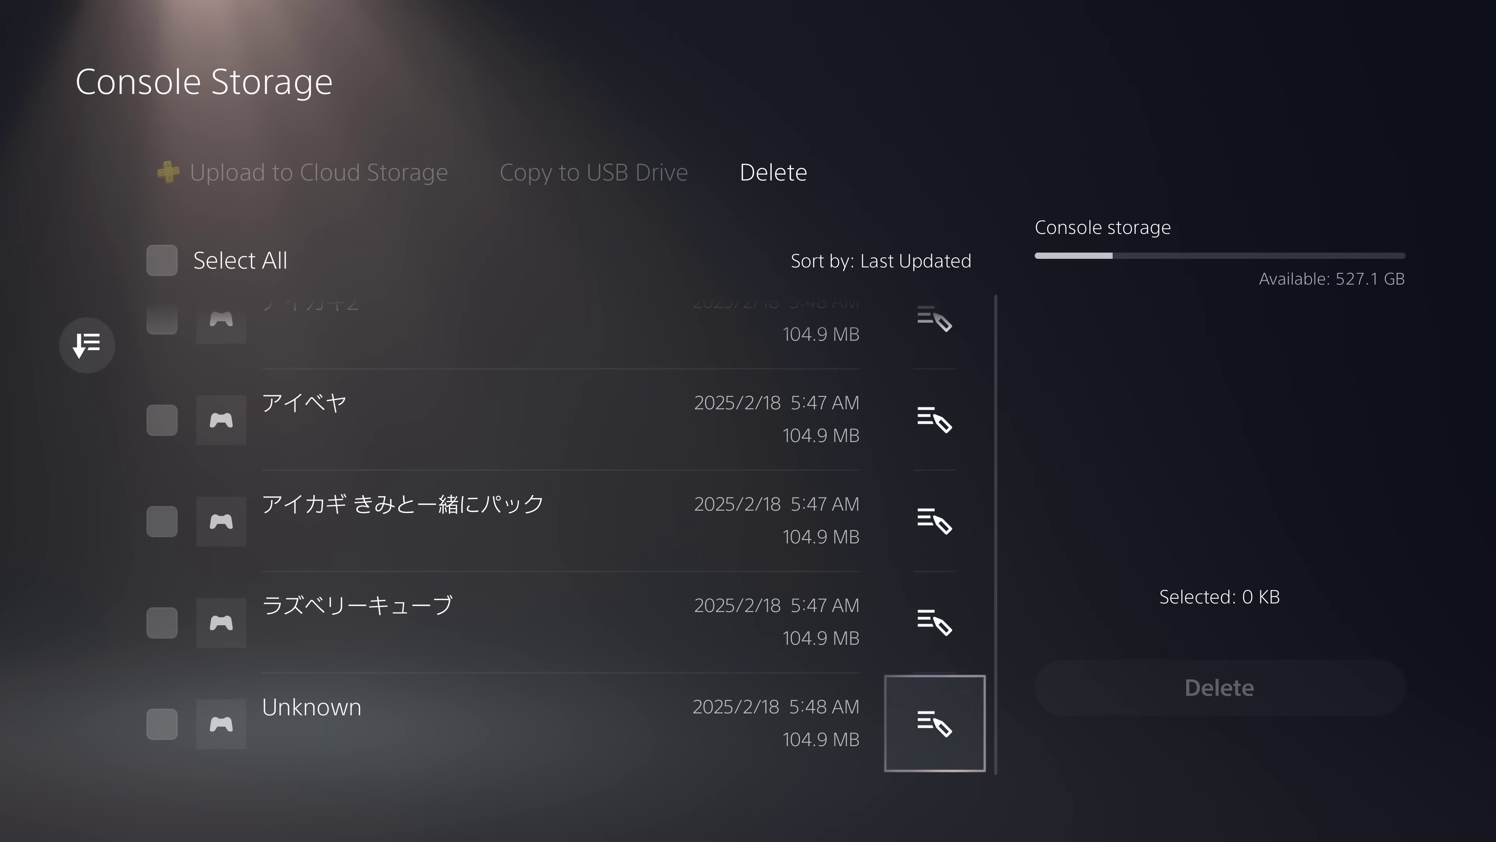
key(Return)
key(Escape)
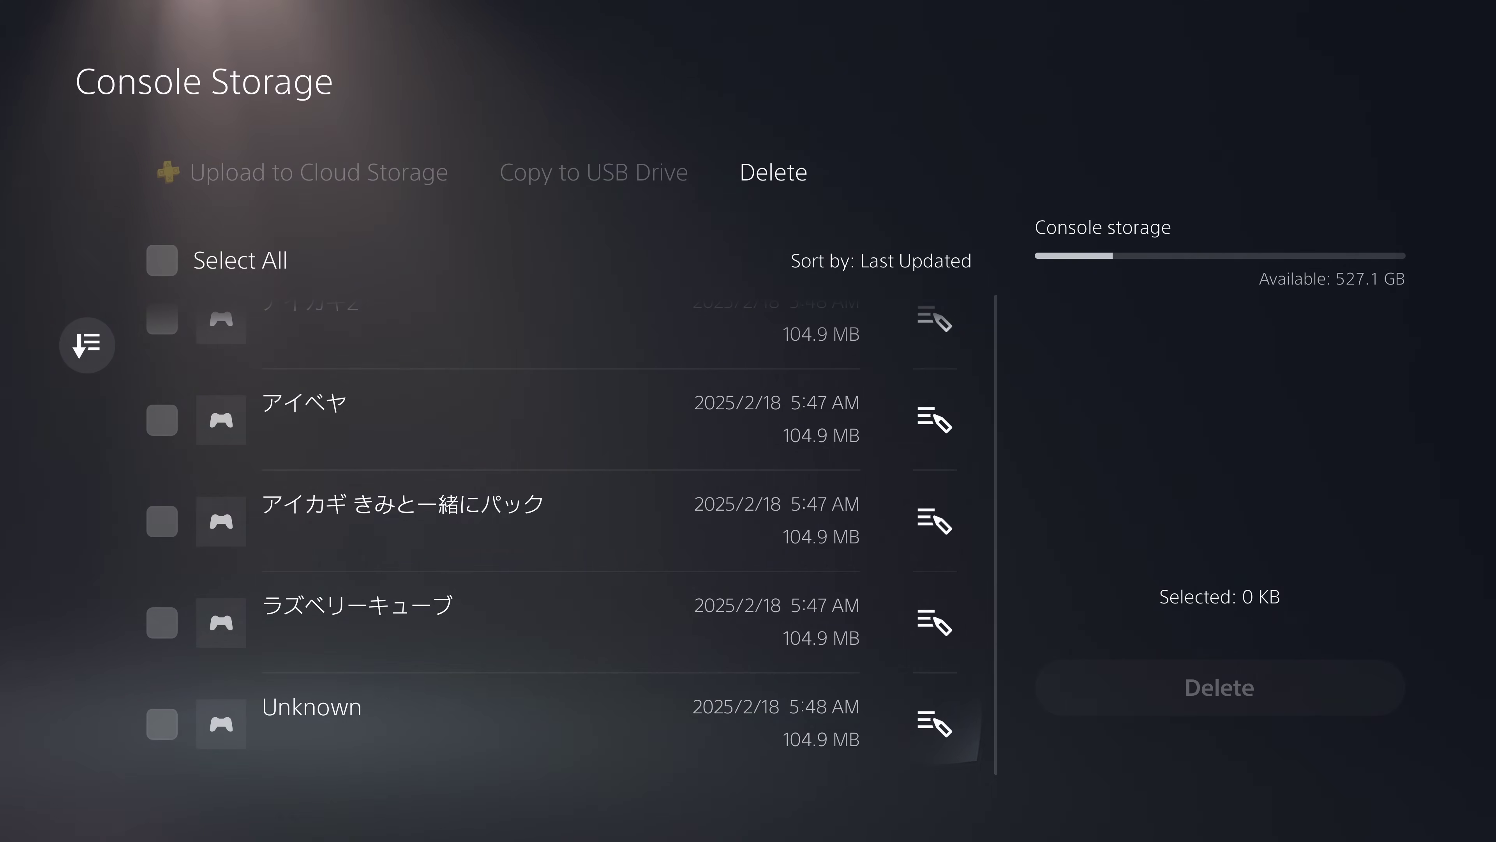
key(Escape)
key(Escape)
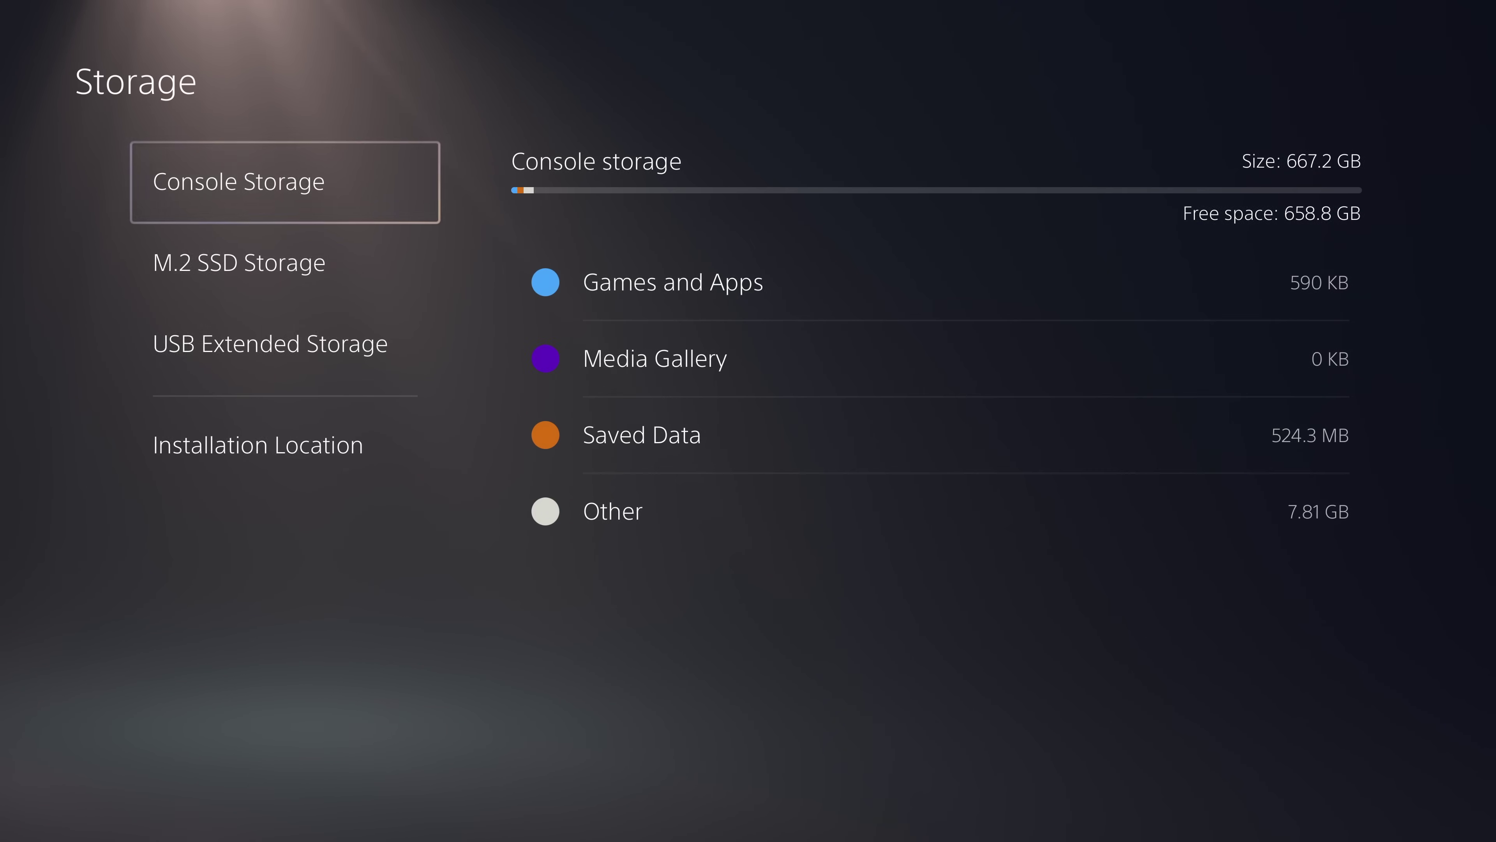
key(Escape)
key(Escape)
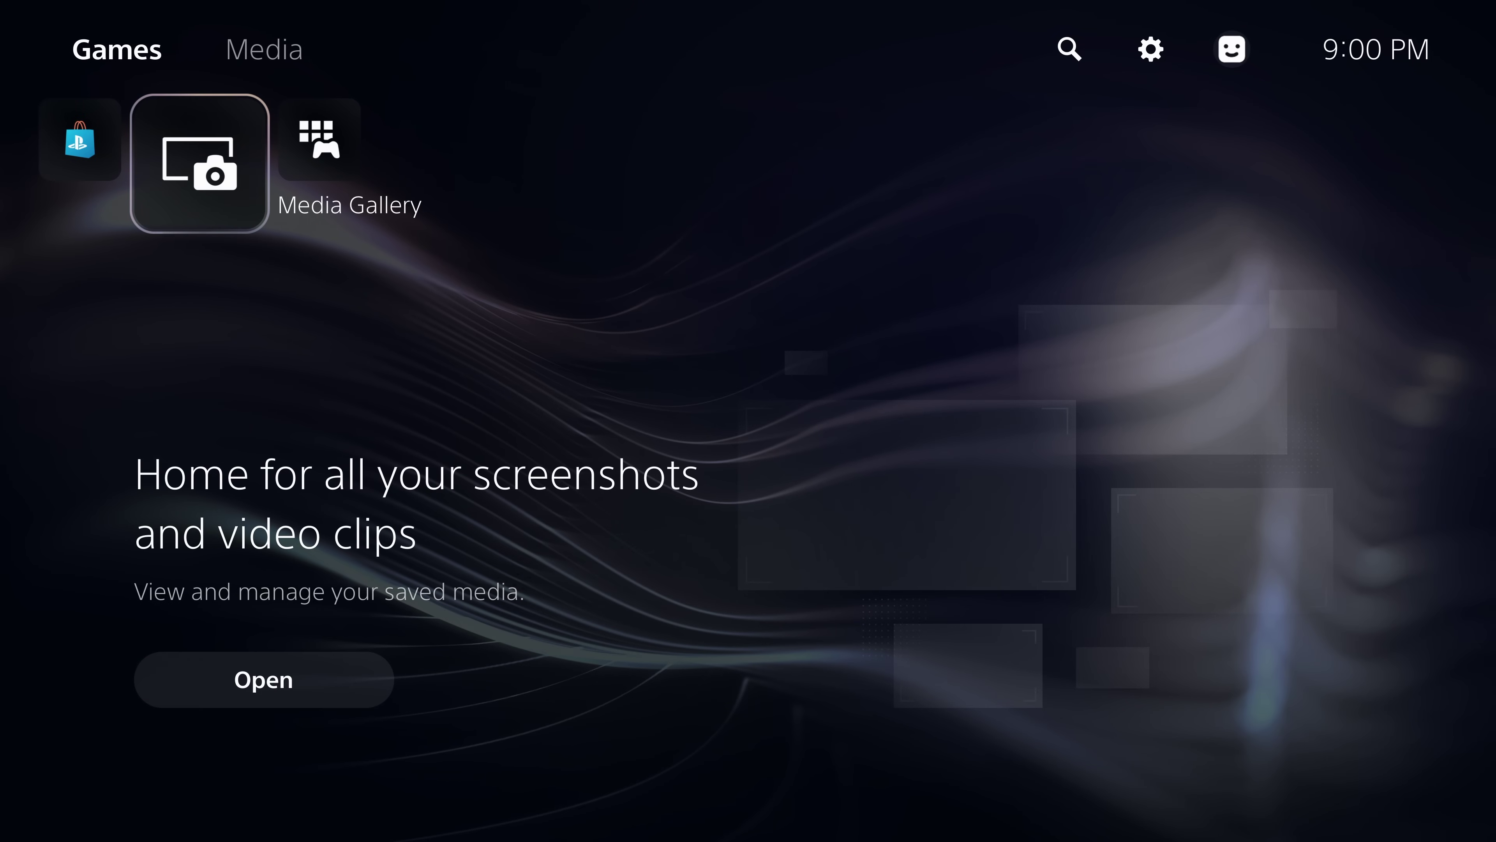
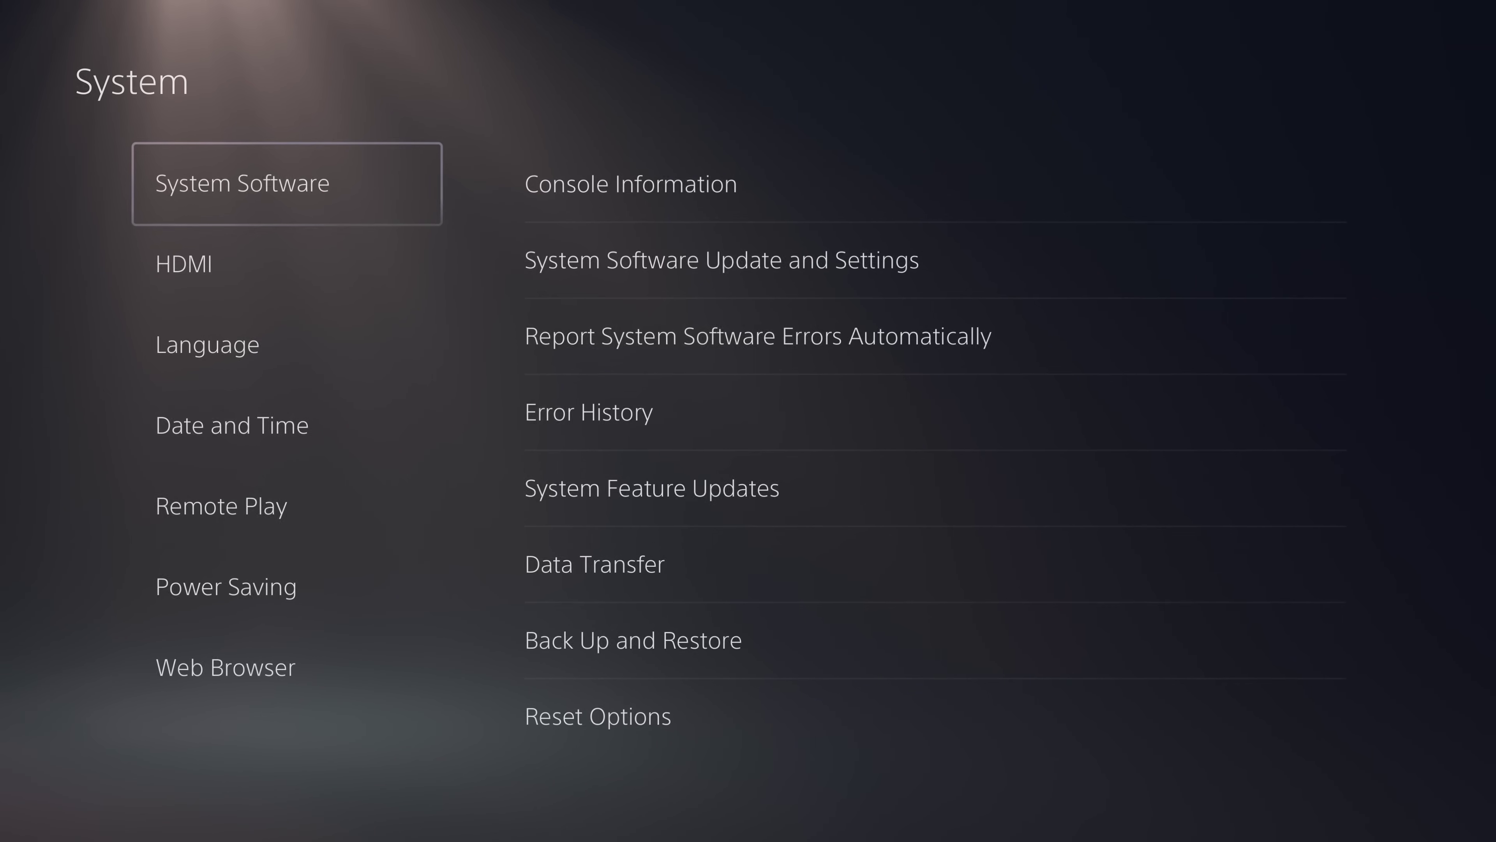
Check the system software version and IPv4 address in Console Information and return to the home screen.
key(Right)
key(Return)
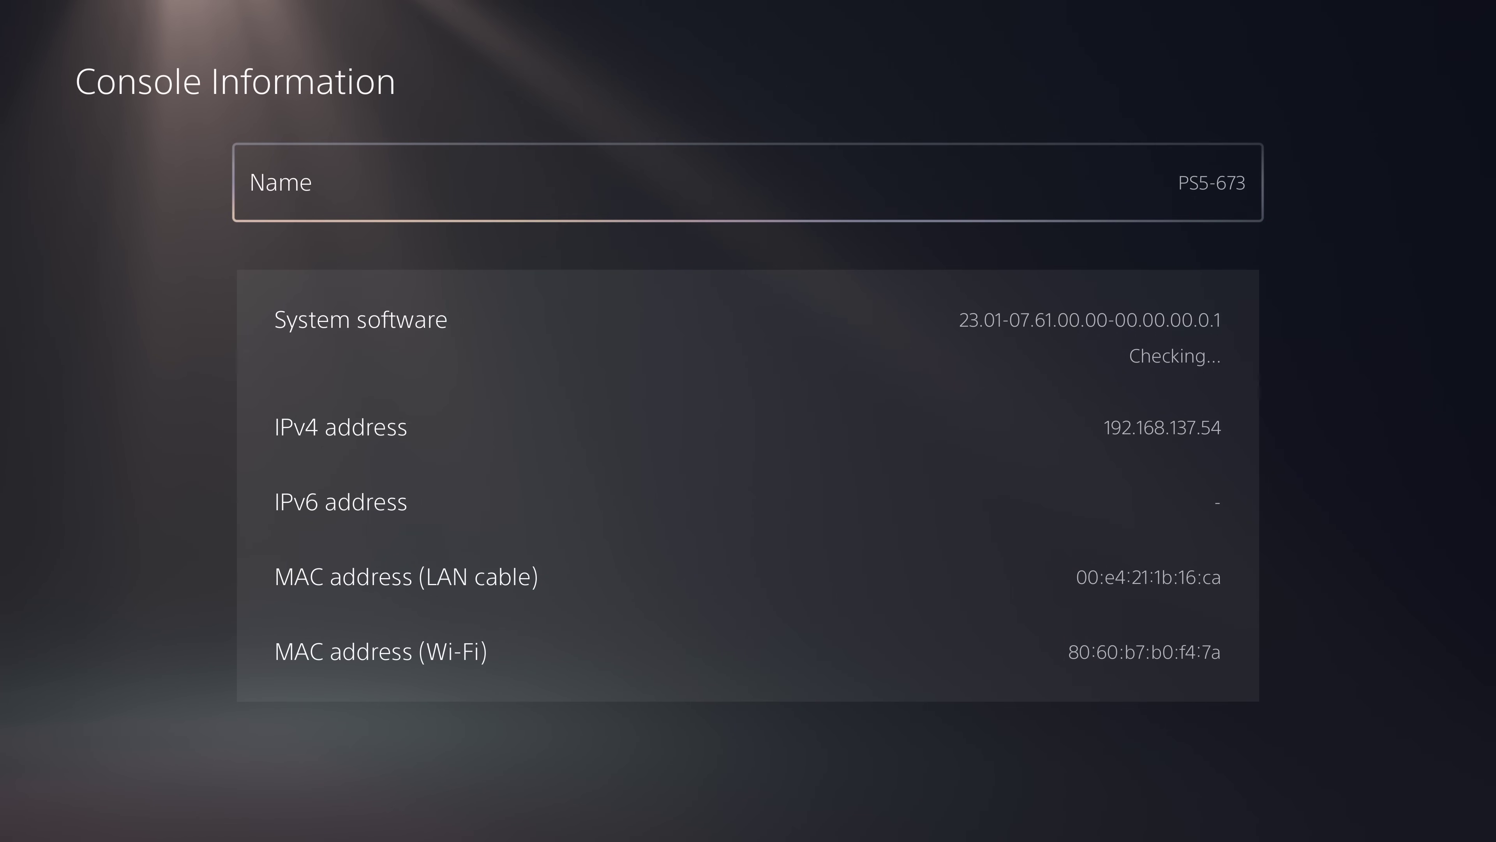
key(Escape)
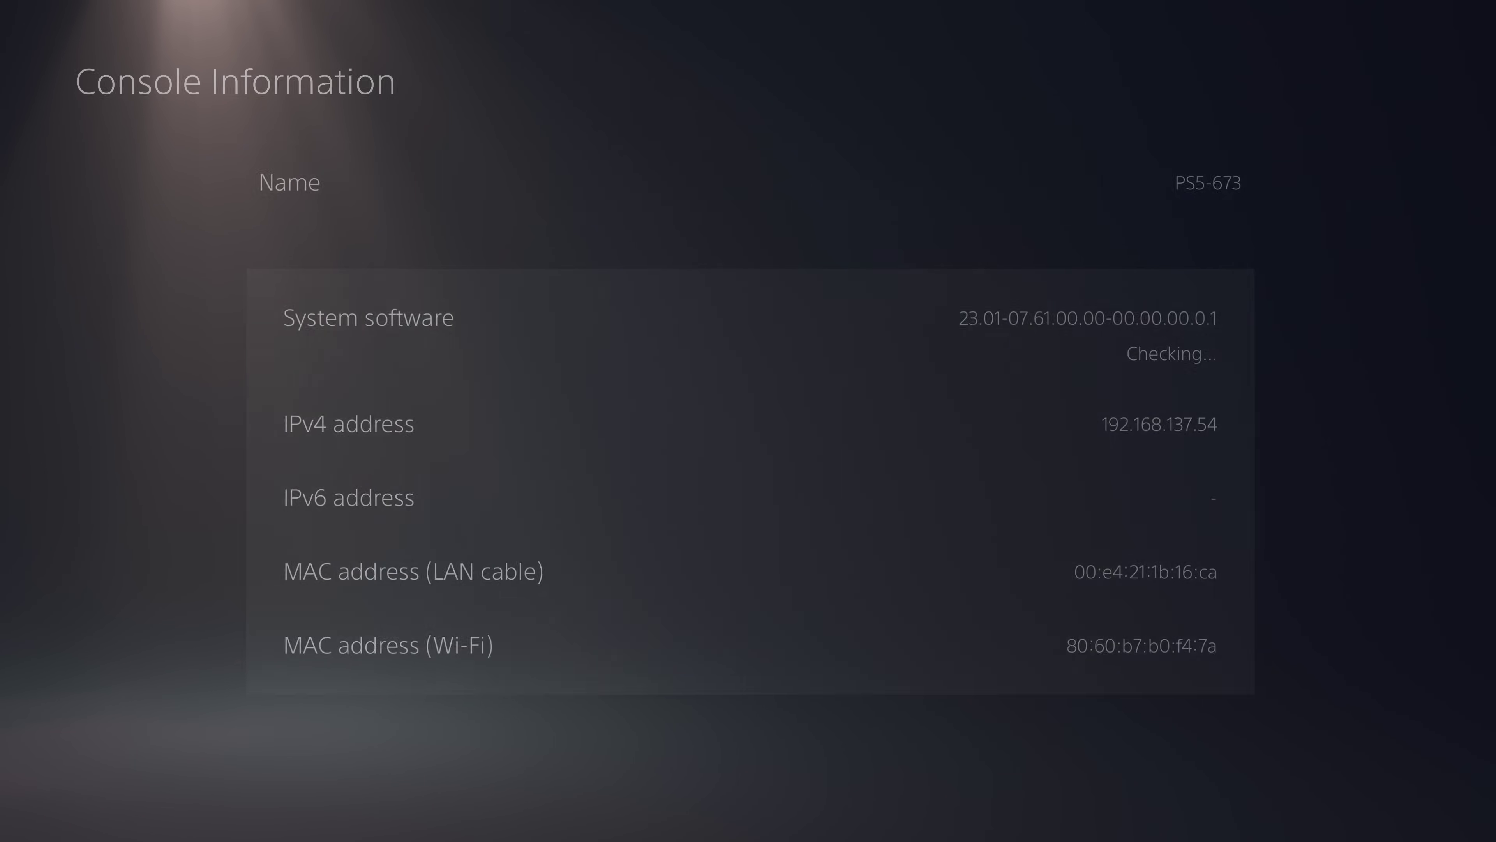
key(Escape)
key(Escape)
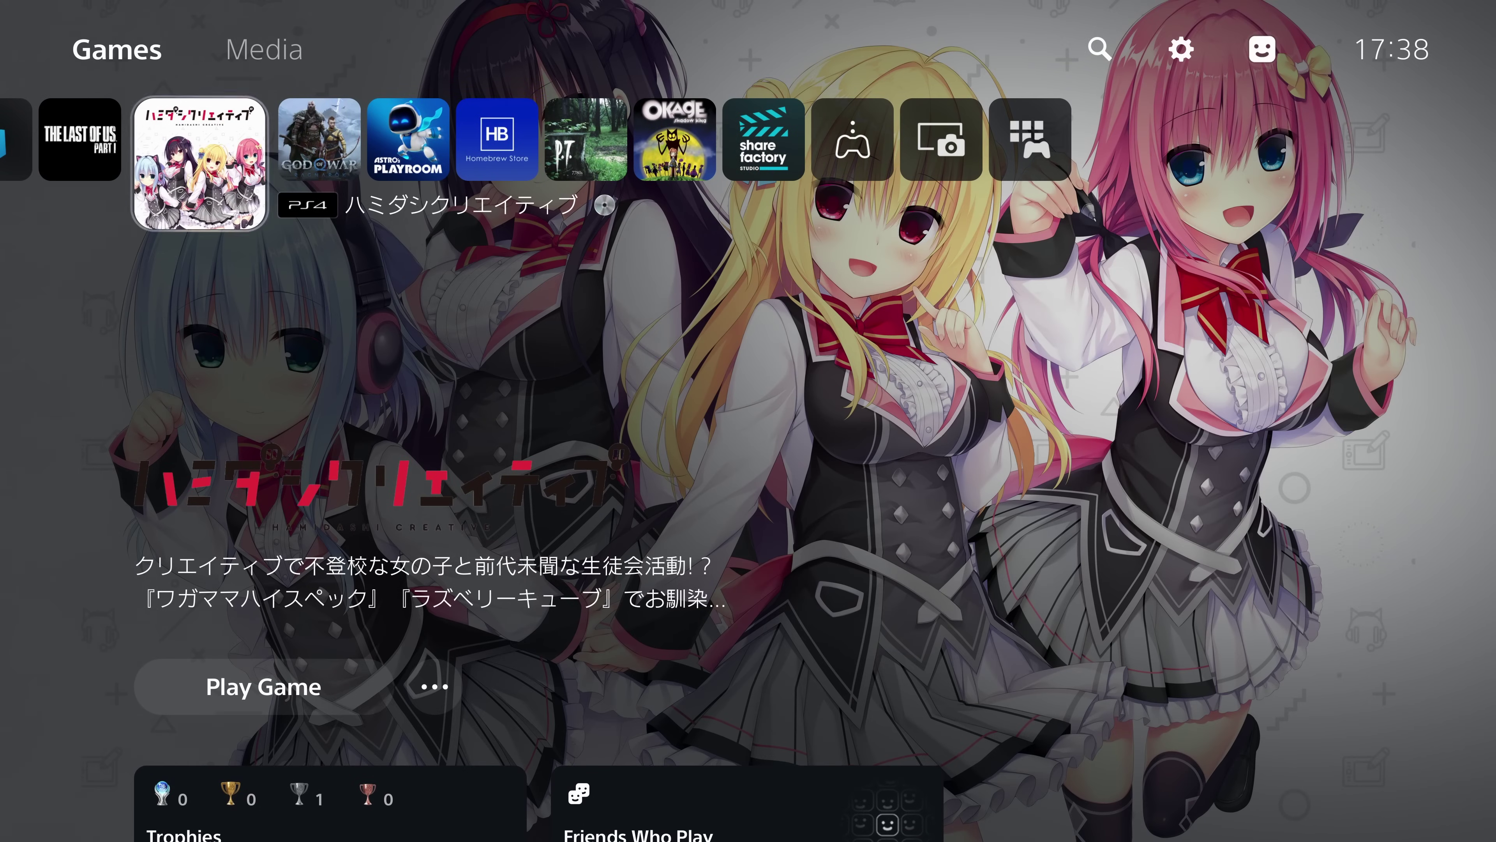
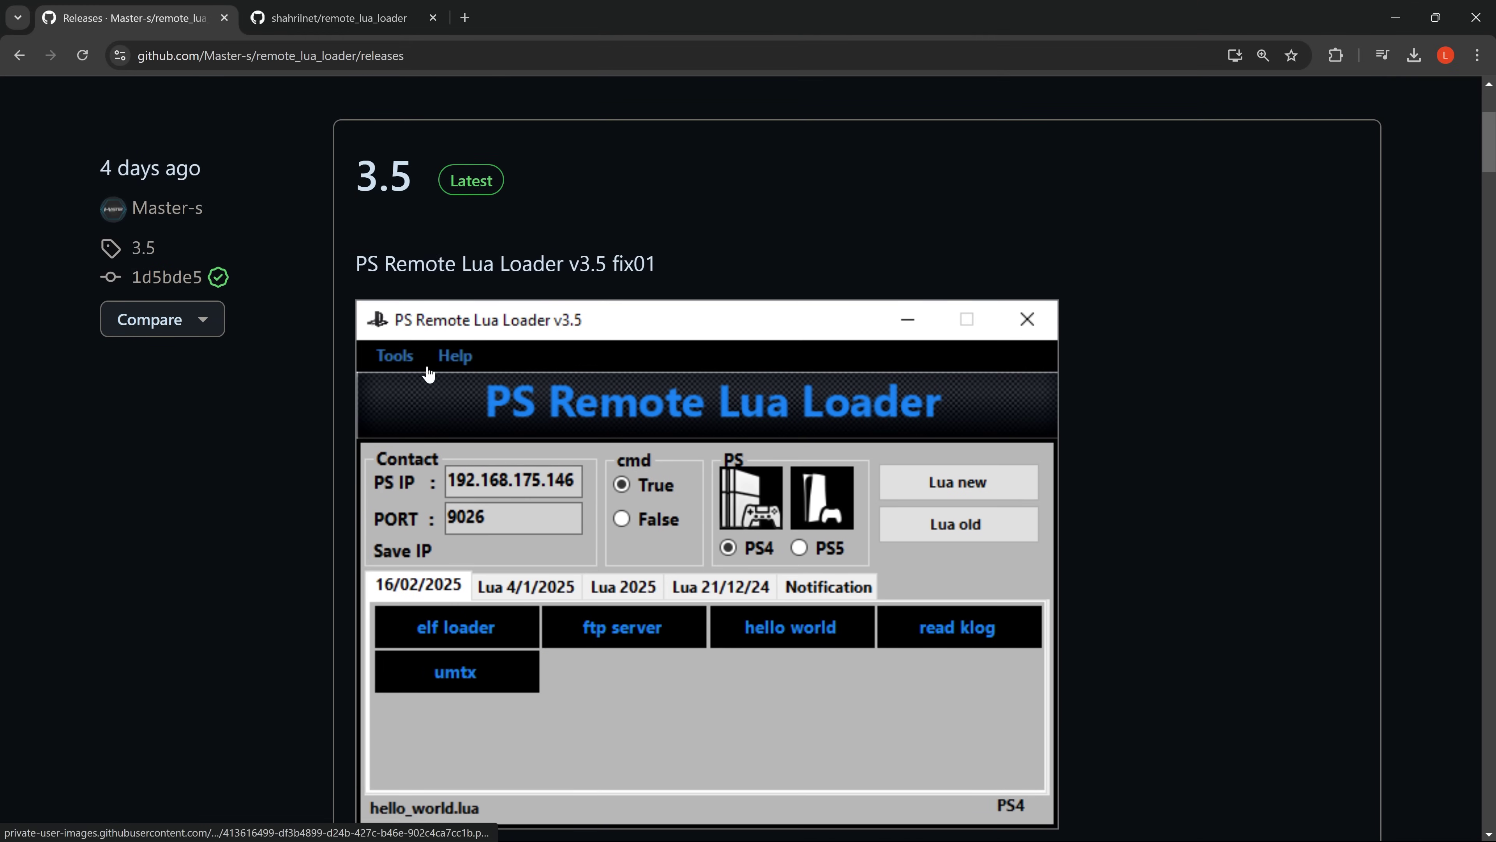
On the PC, review the PS Remote Lua Loader 3.5 release page on GitHub, including its payload descriptions and downloadable assets.
scroll(379, 534, down, 13)
scroll(381, 529, down, 6)
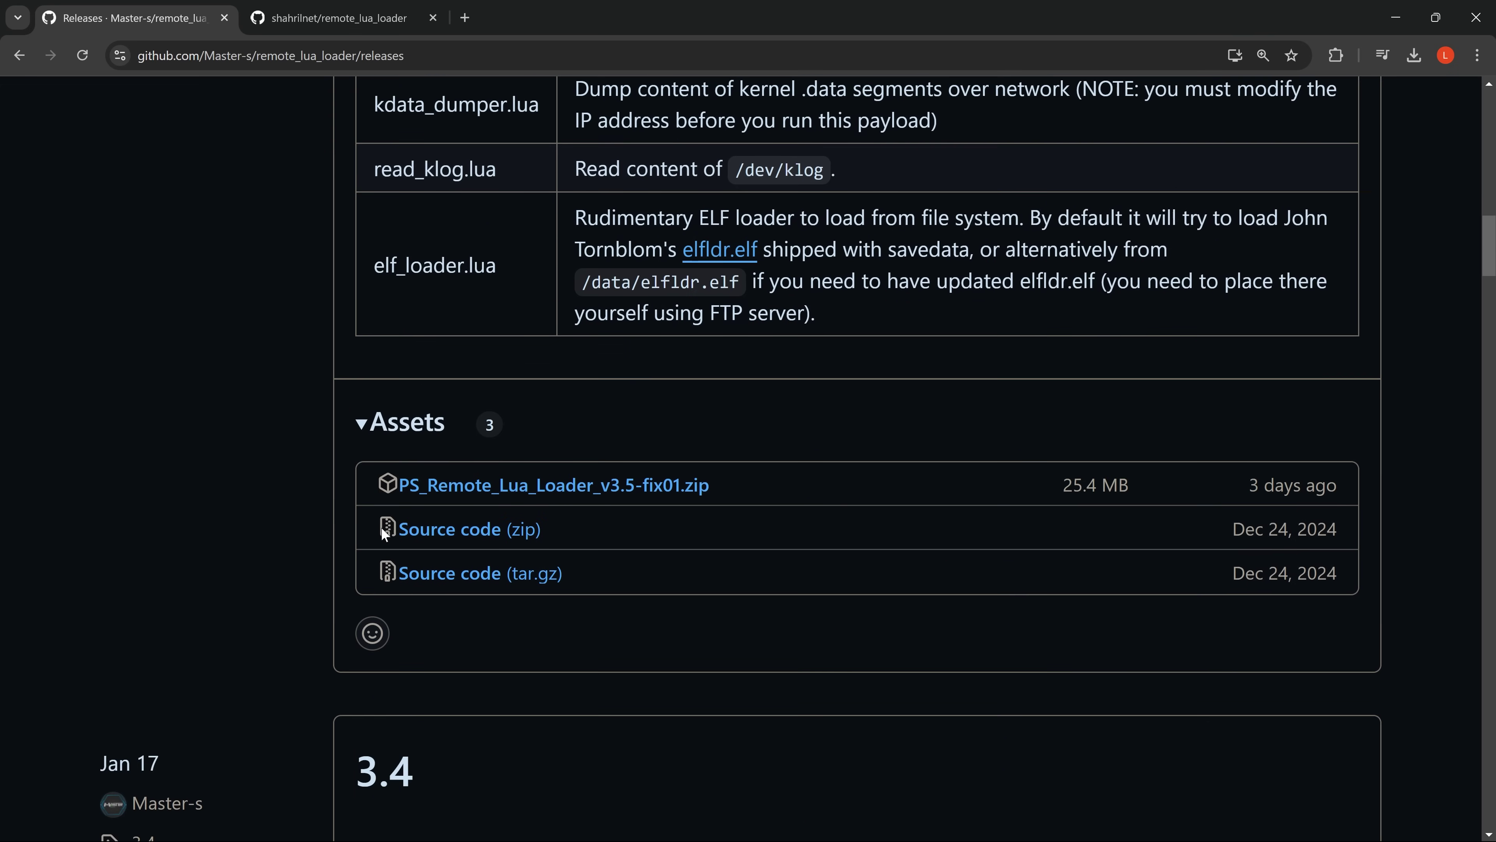
scroll(704, 492, up, 15)
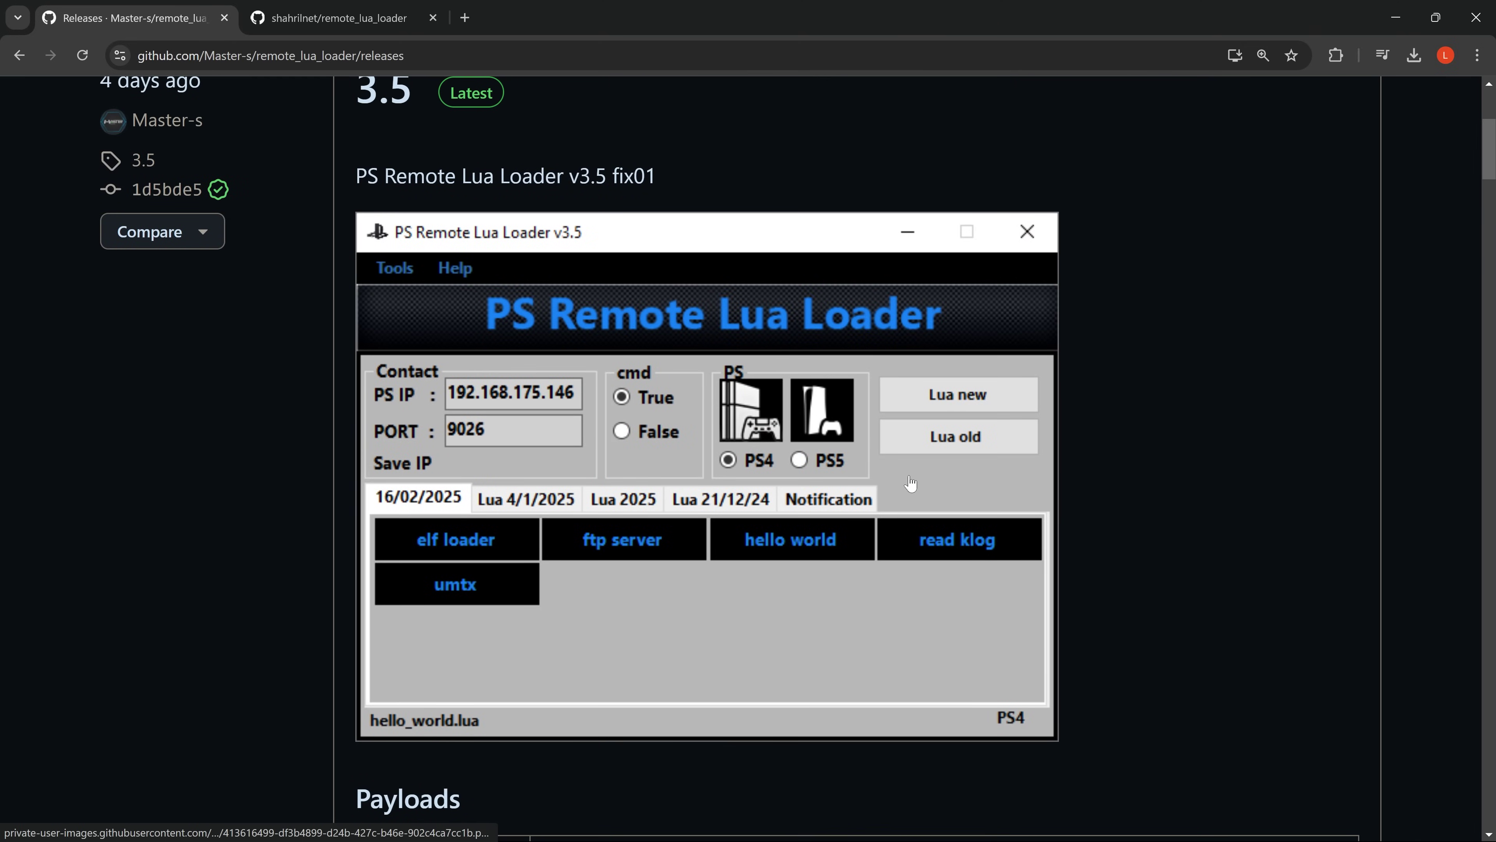
scroll(579, 333, up, 2)
scroll(795, 401, up, 4)
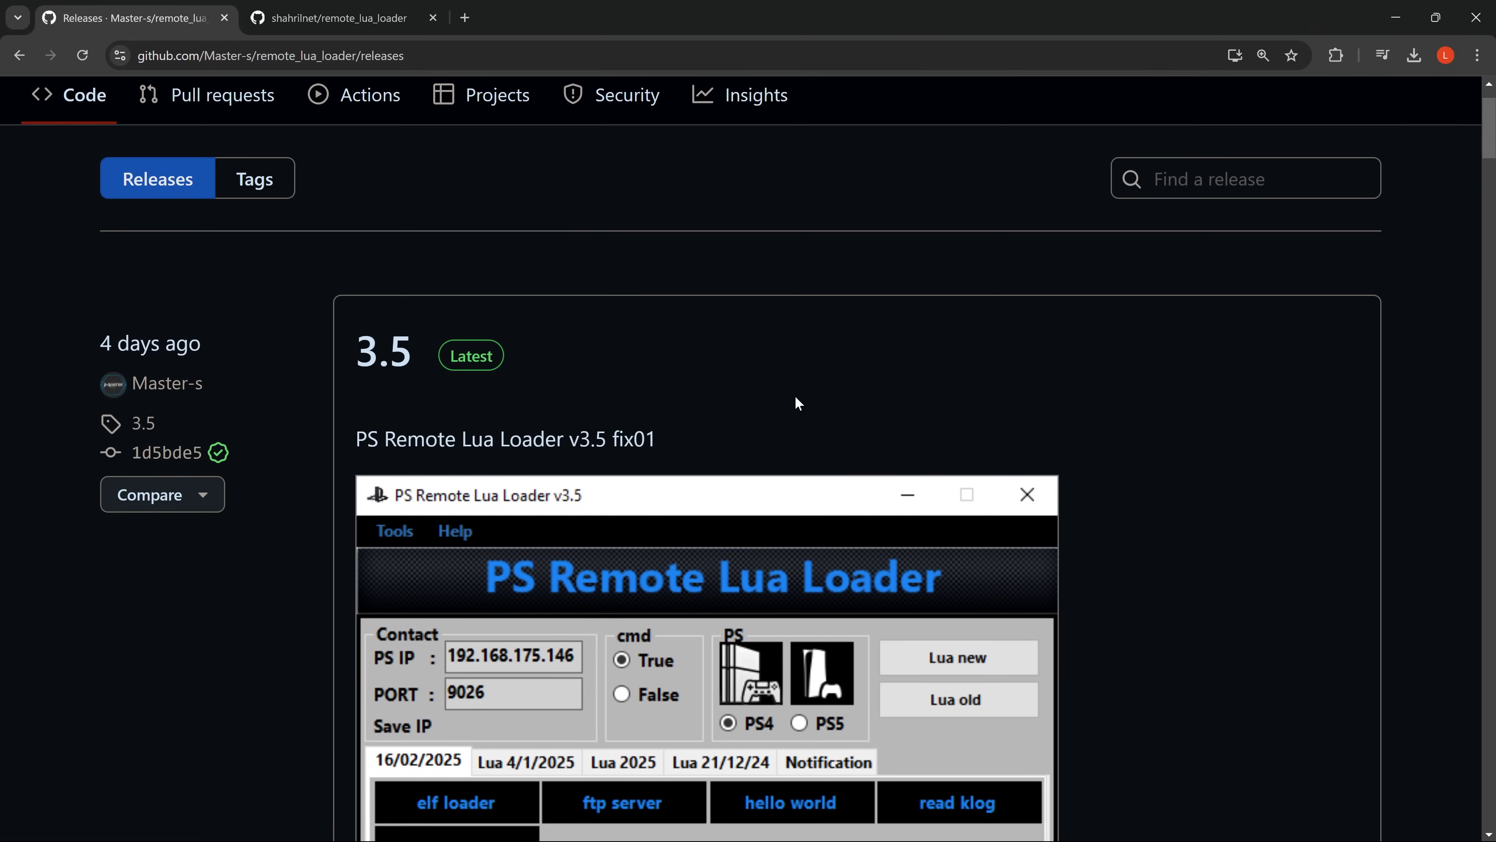
scroll(794, 401, down, 6)
Switch to the other open remote_lua_loader GitHub repository and open its payloads folder.
click(353, 21)
scroll(657, 454, down, 3)
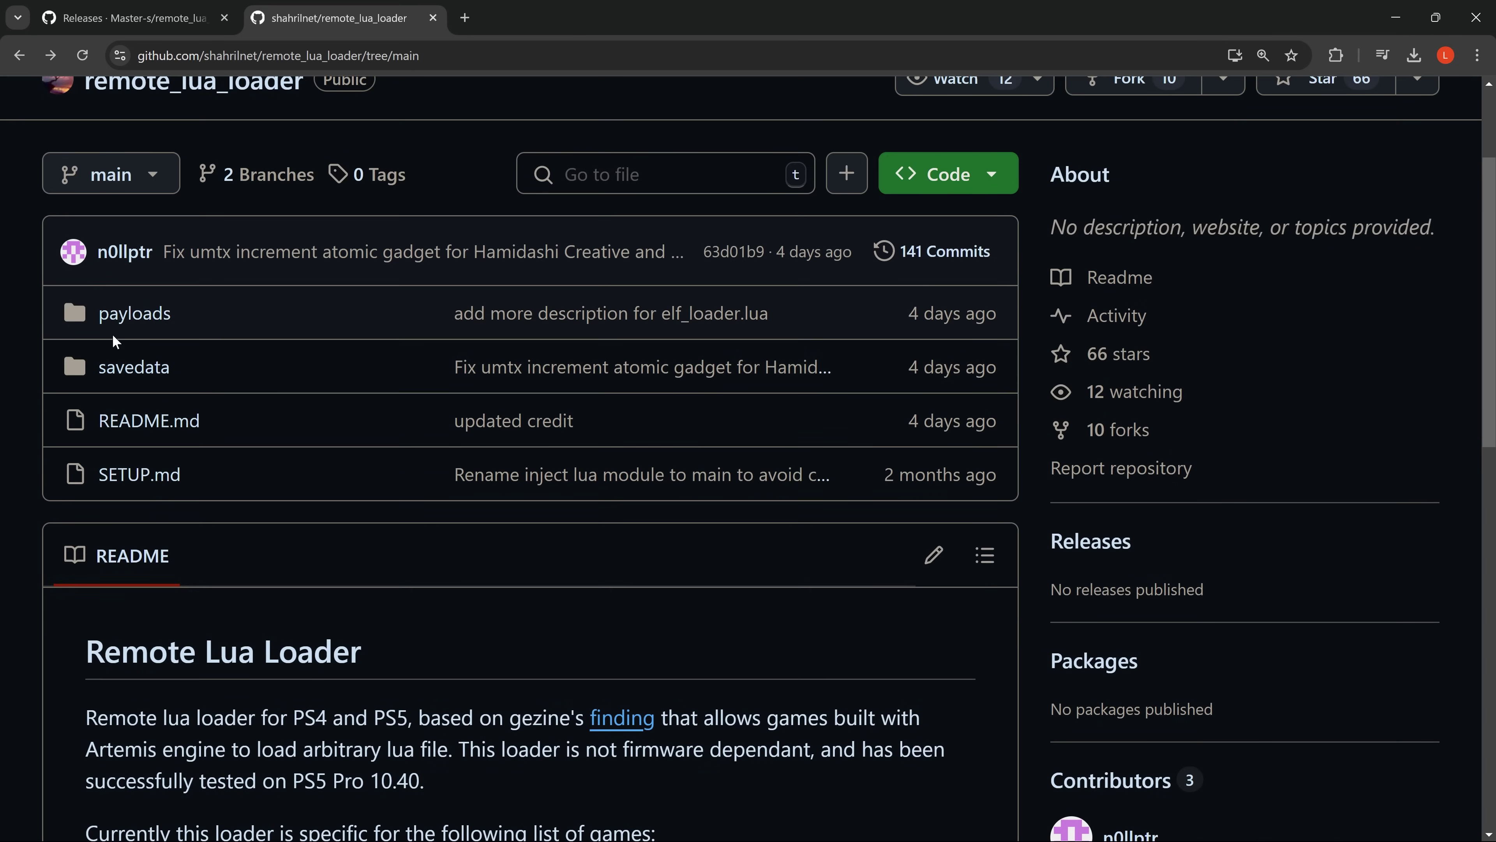
click(133, 317)
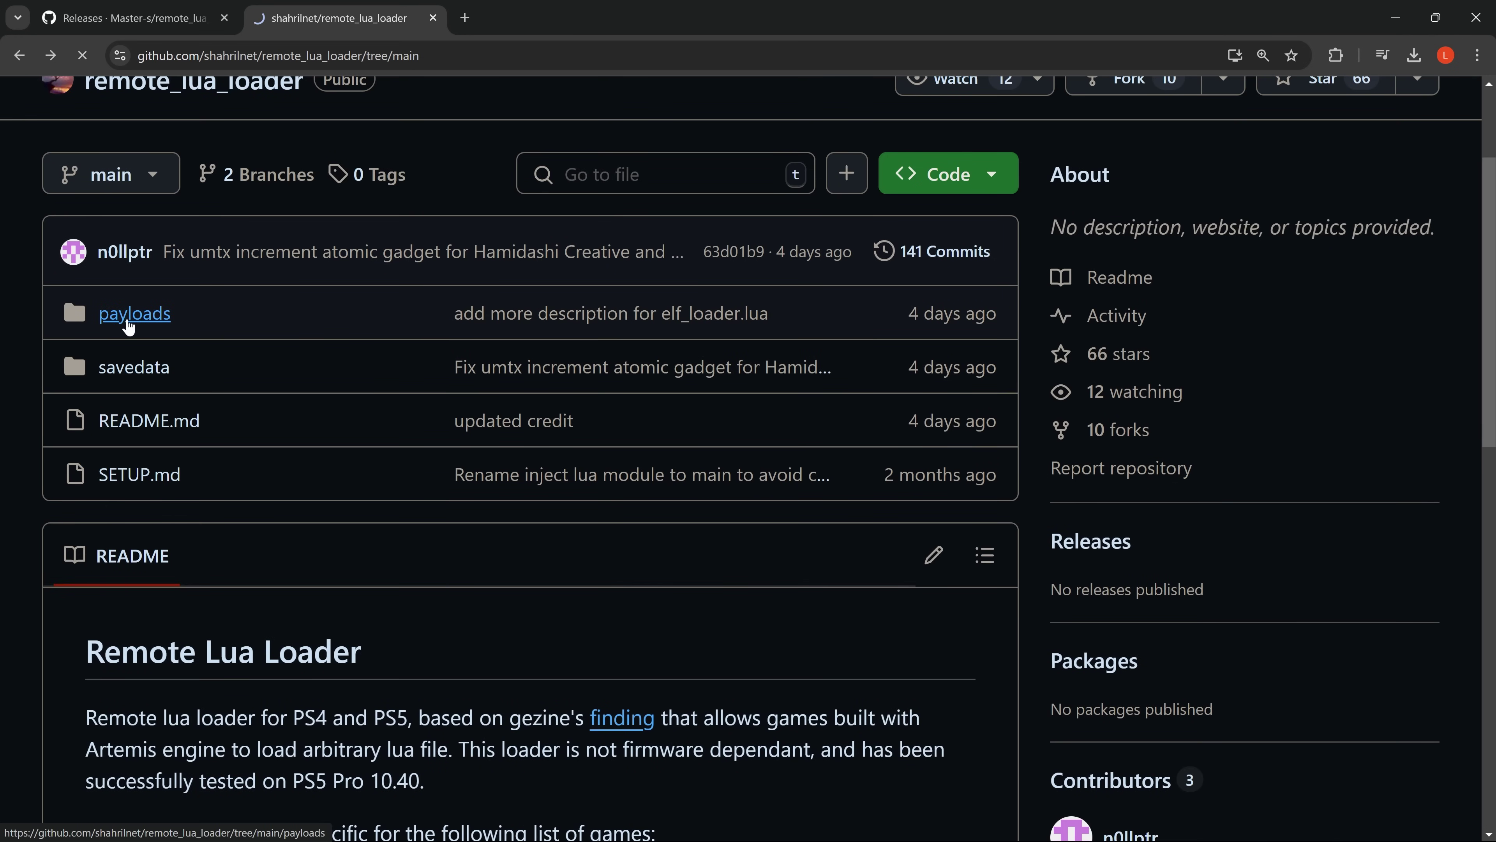
Open the PS_Remote_Lua_Loader archive on the desktop, examine the Lua payloads in PS5\payloads05, and return to its main folder.
scroll(641, 507, down, 2)
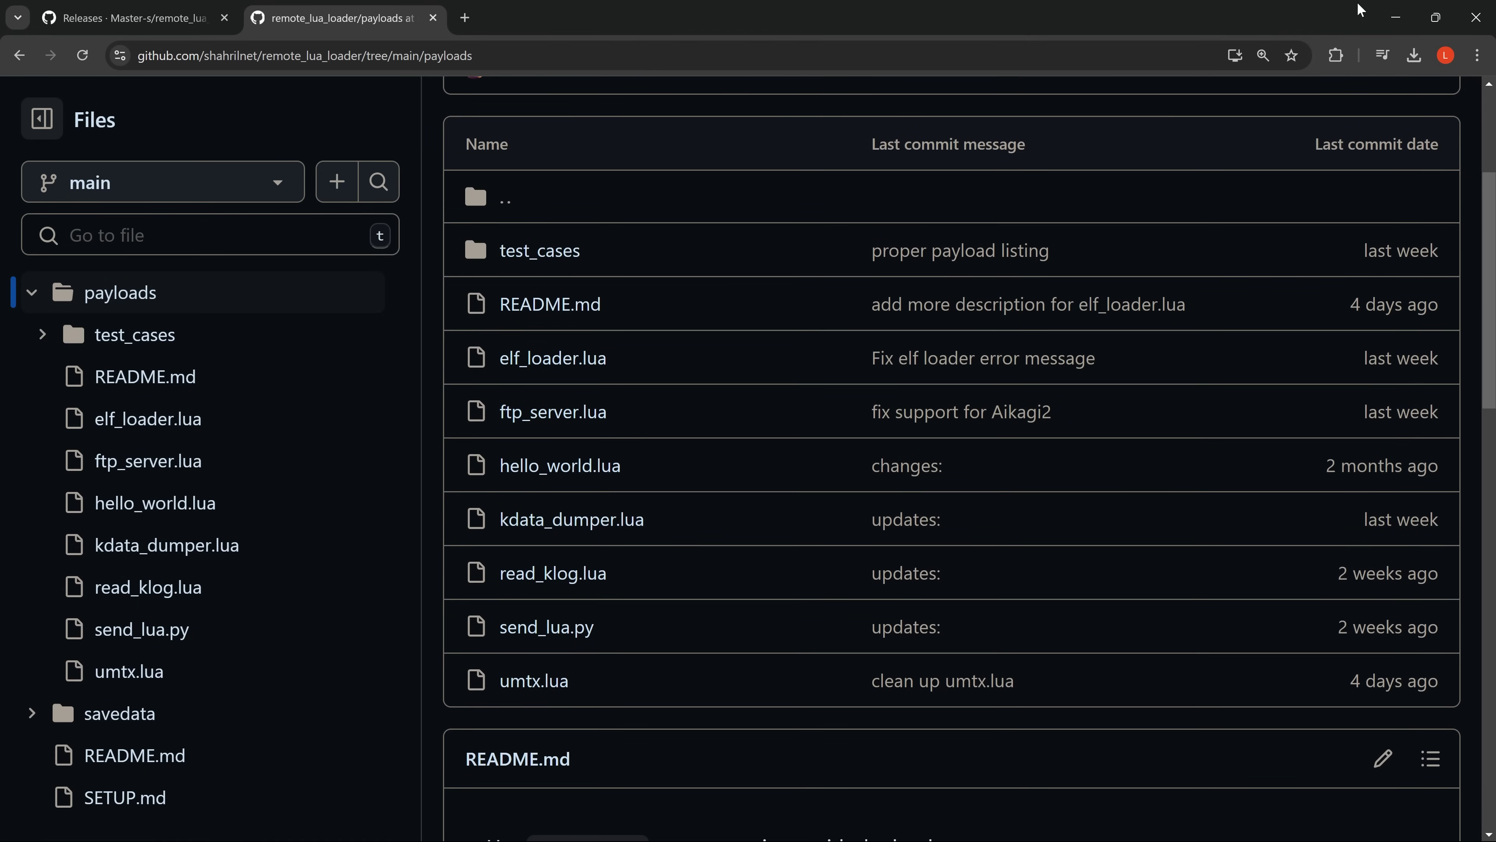
click(1395, 16)
double_click(913, 301)
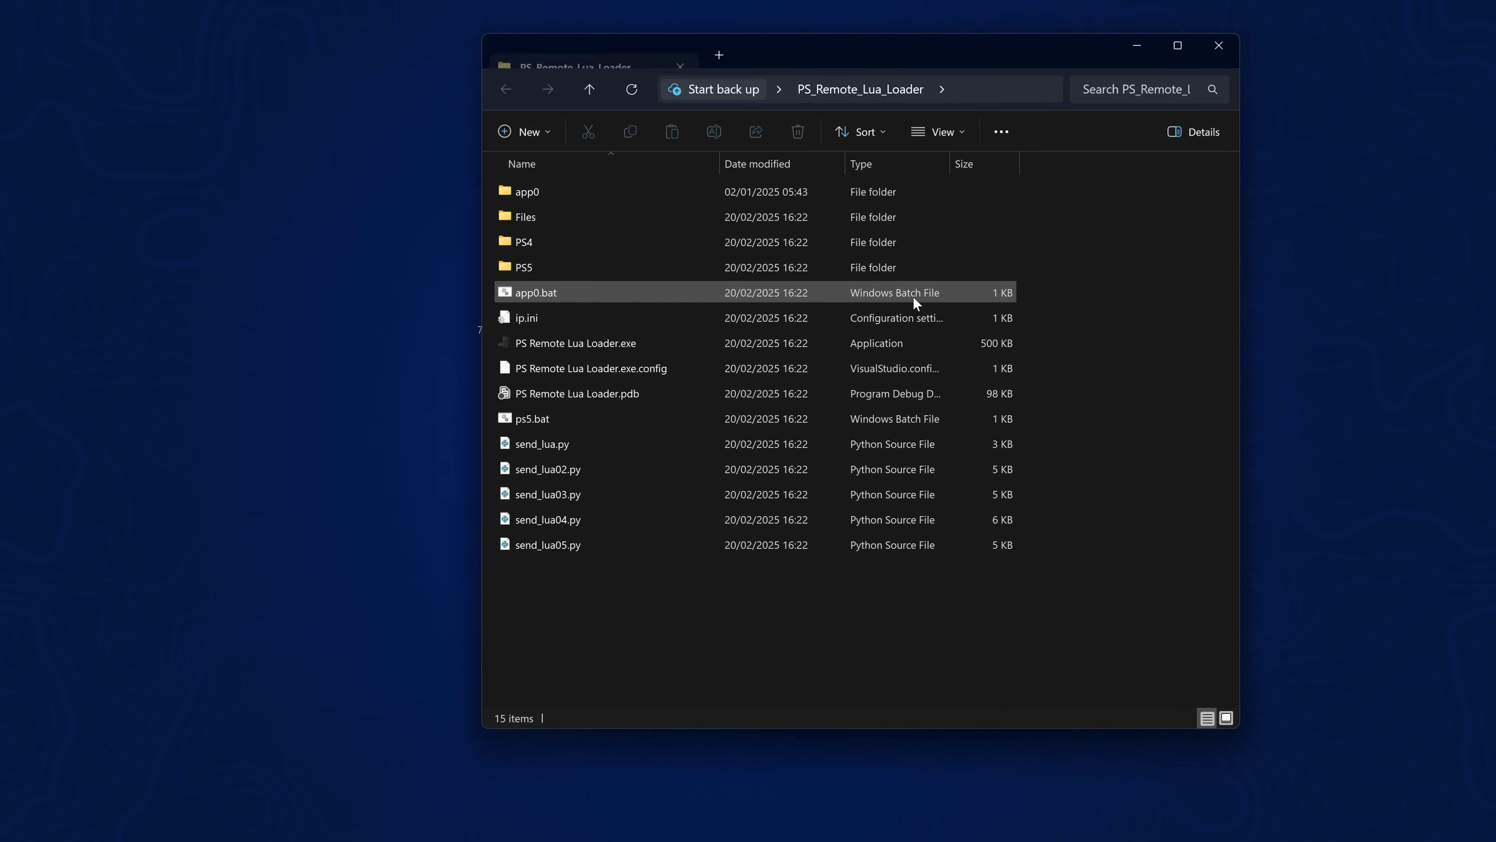
drag(919, 52, 877, 57)
double_click(518, 272)
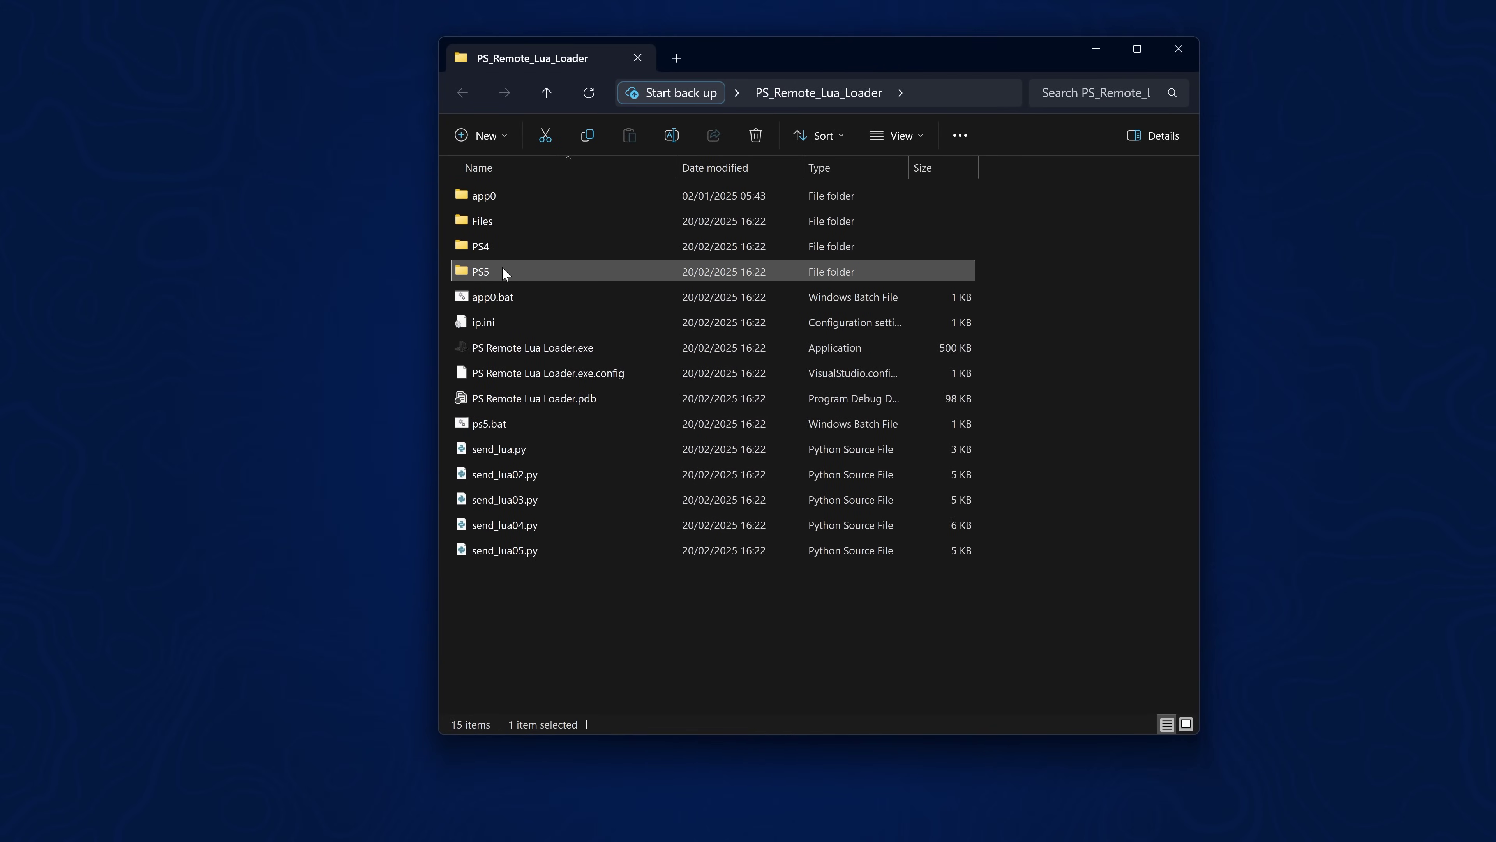
click(538, 275)
double_click(539, 275)
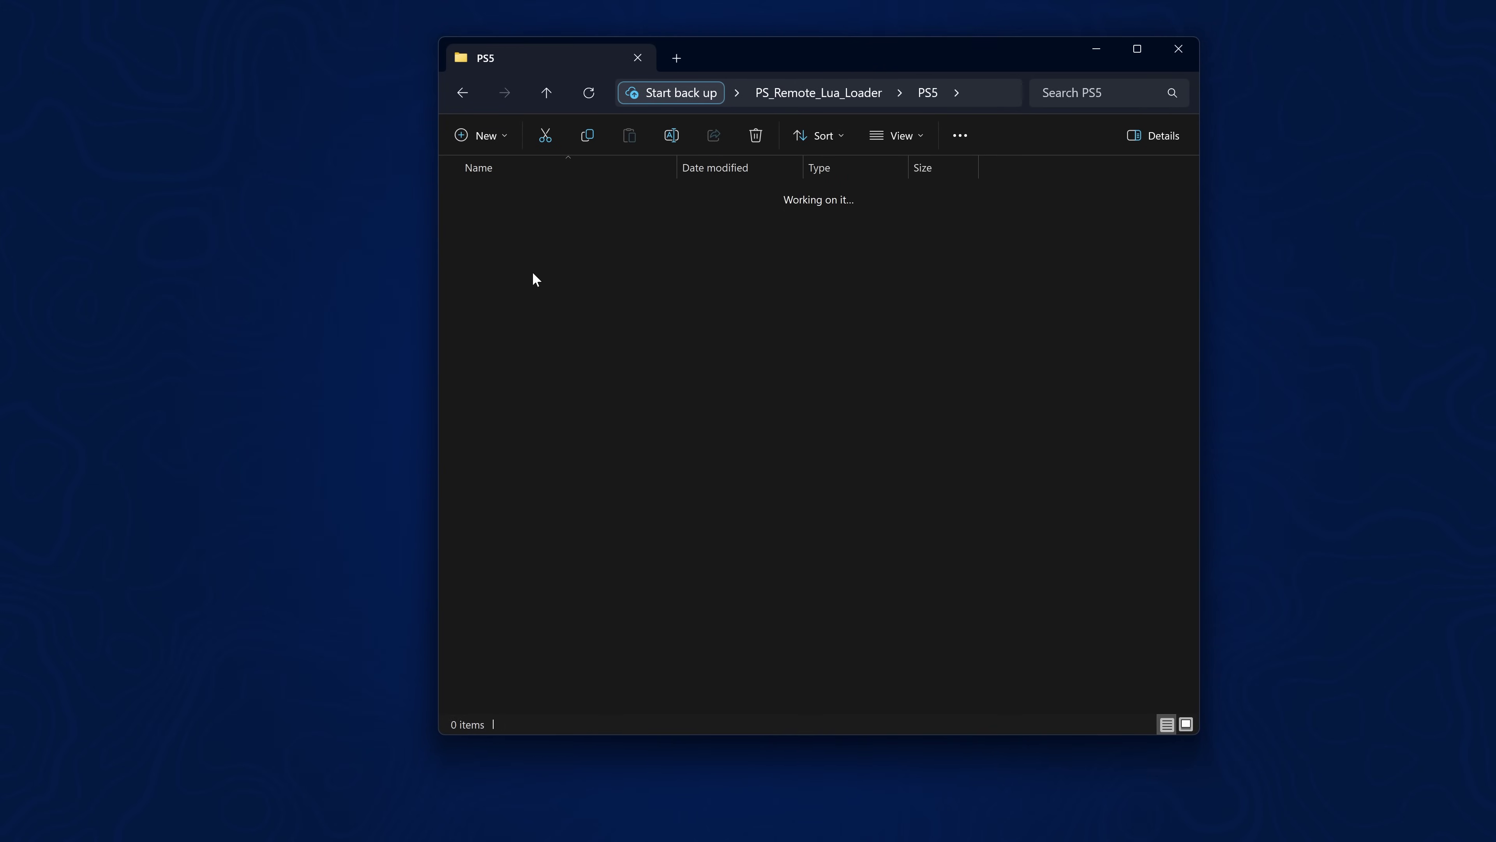
drag(510, 432, 820, 156)
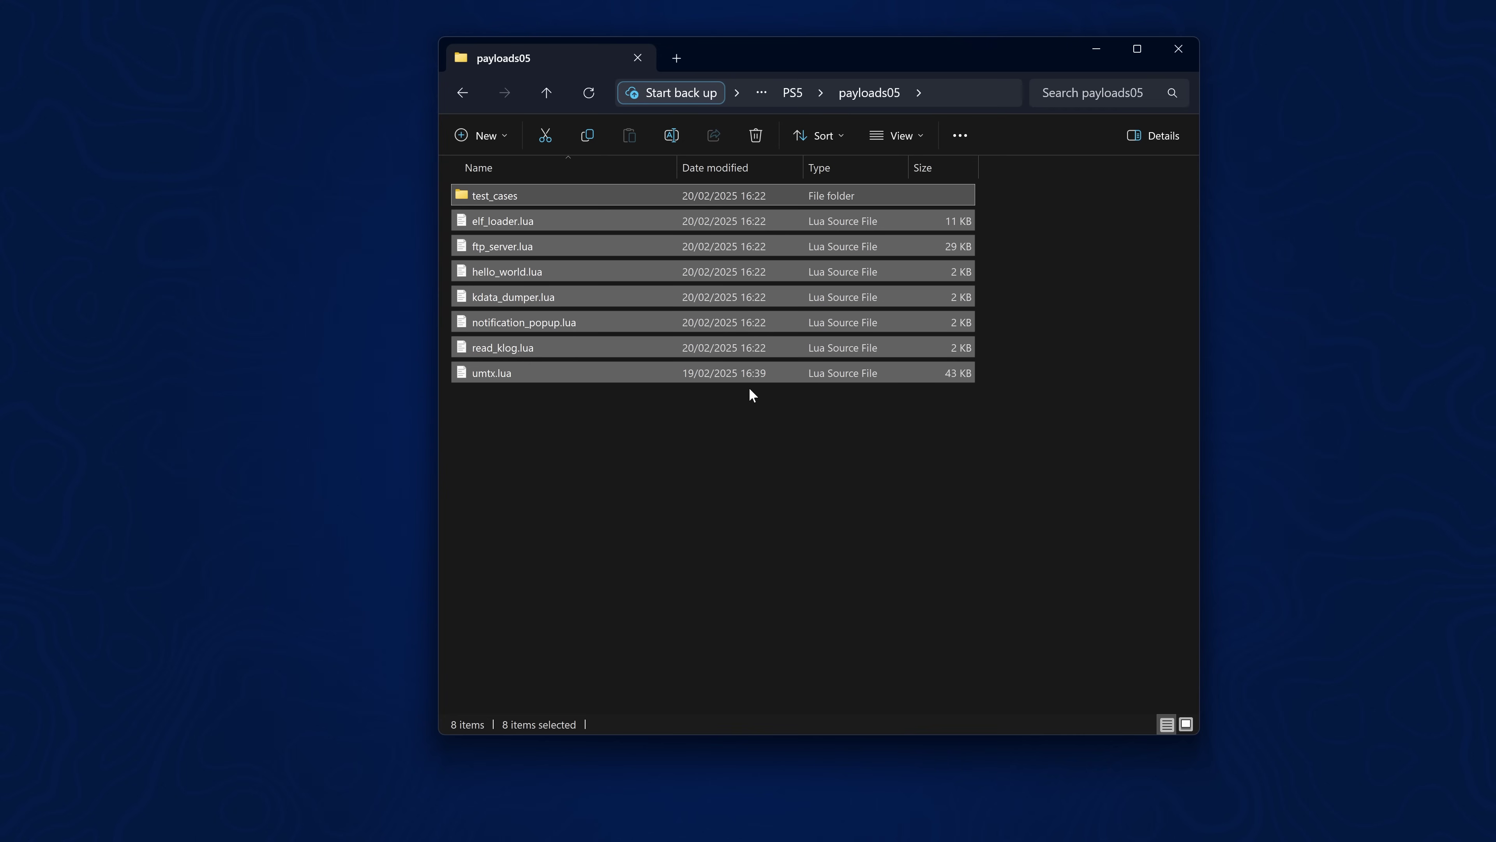
key(BackSpace)
key(BackSpace)
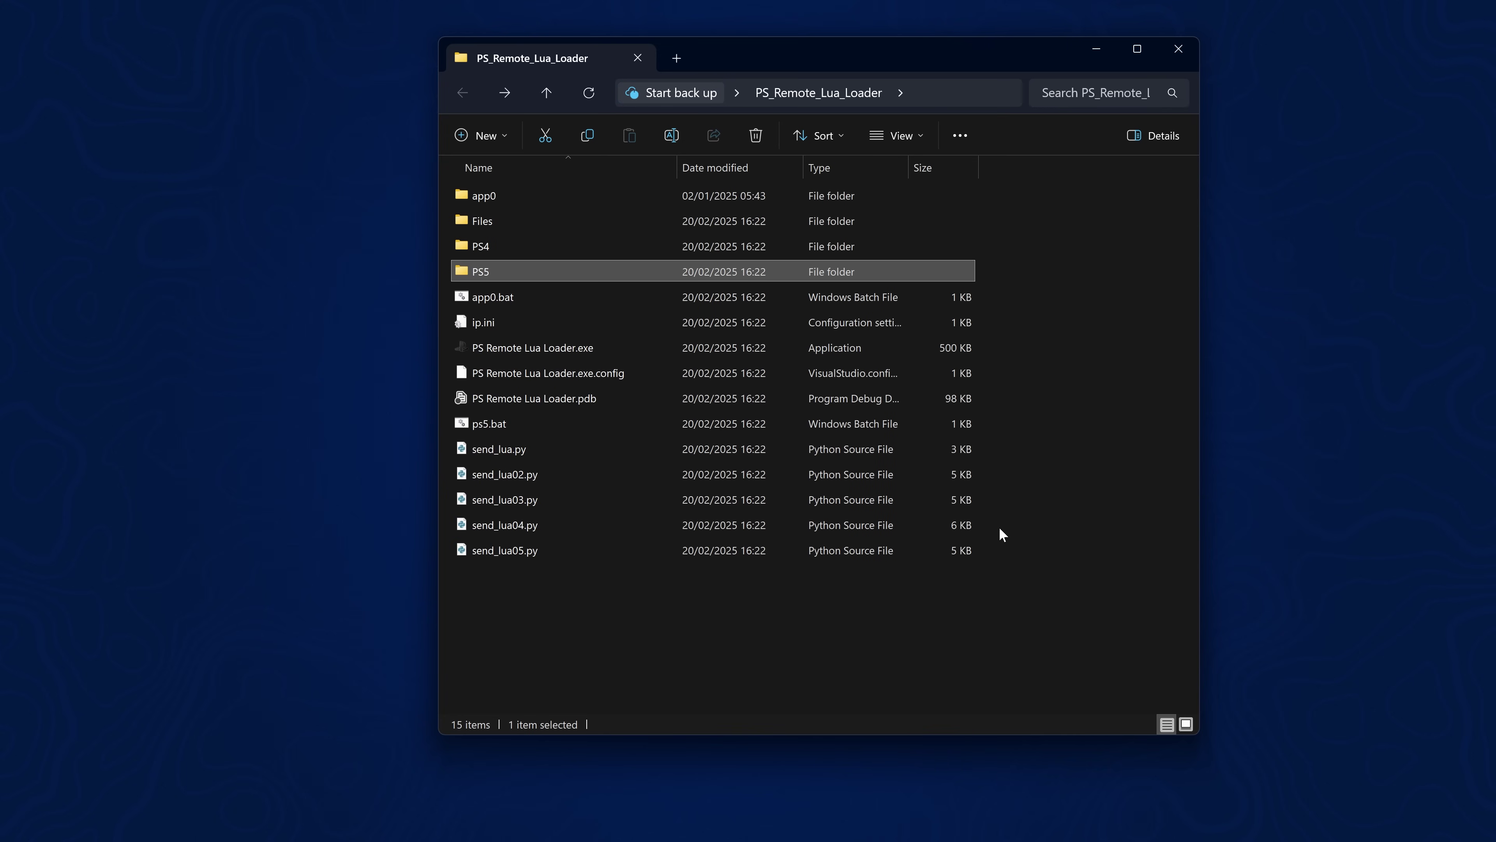
Run PS Remote Lua Loader.exe, allowing it past the SmartScreen block, and get the folder window out of the way.
click(1025, 634)
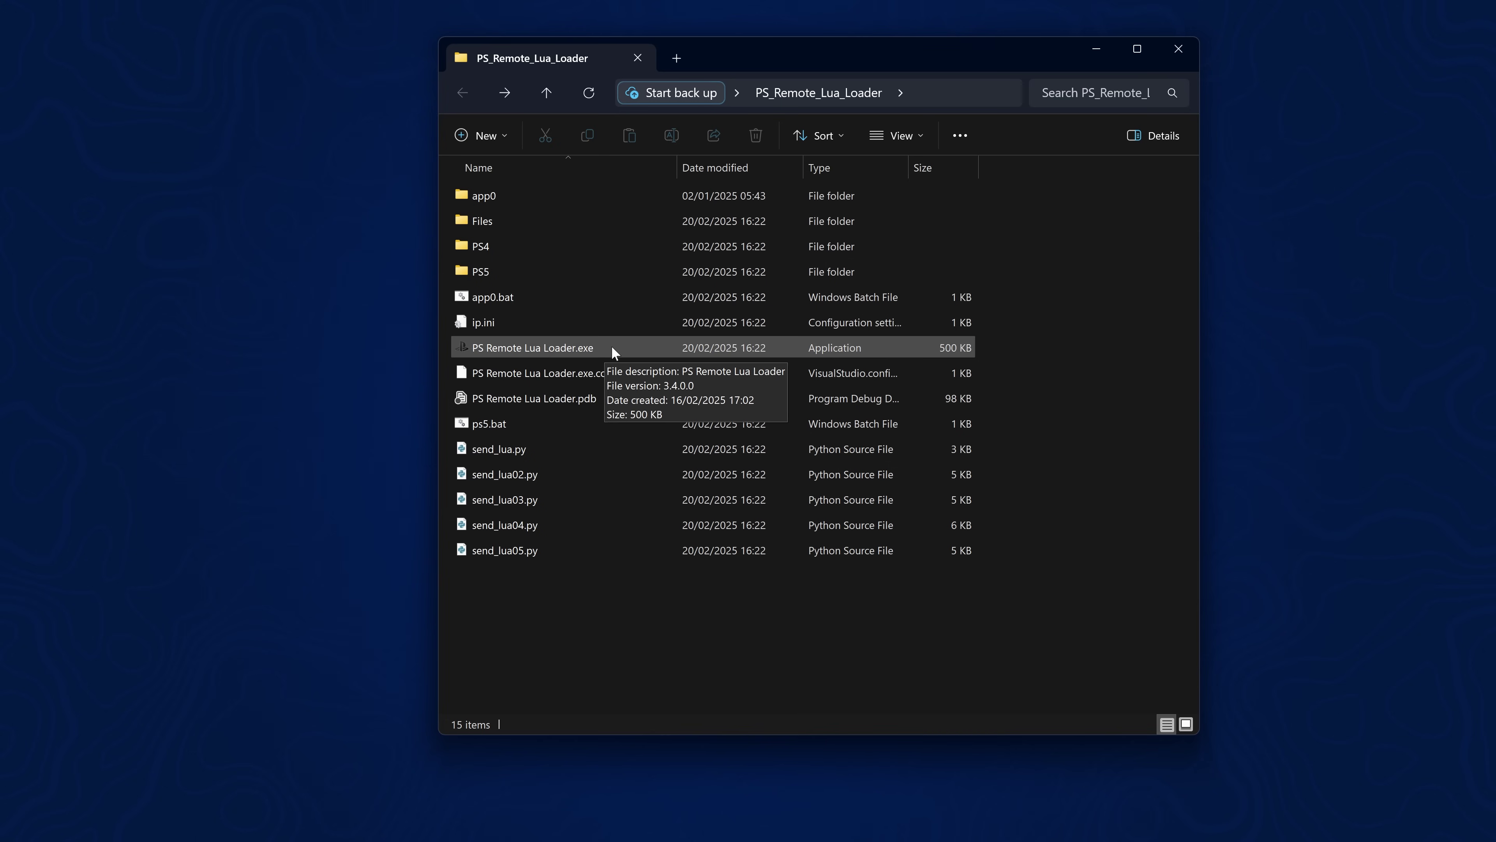
double_click(534, 347)
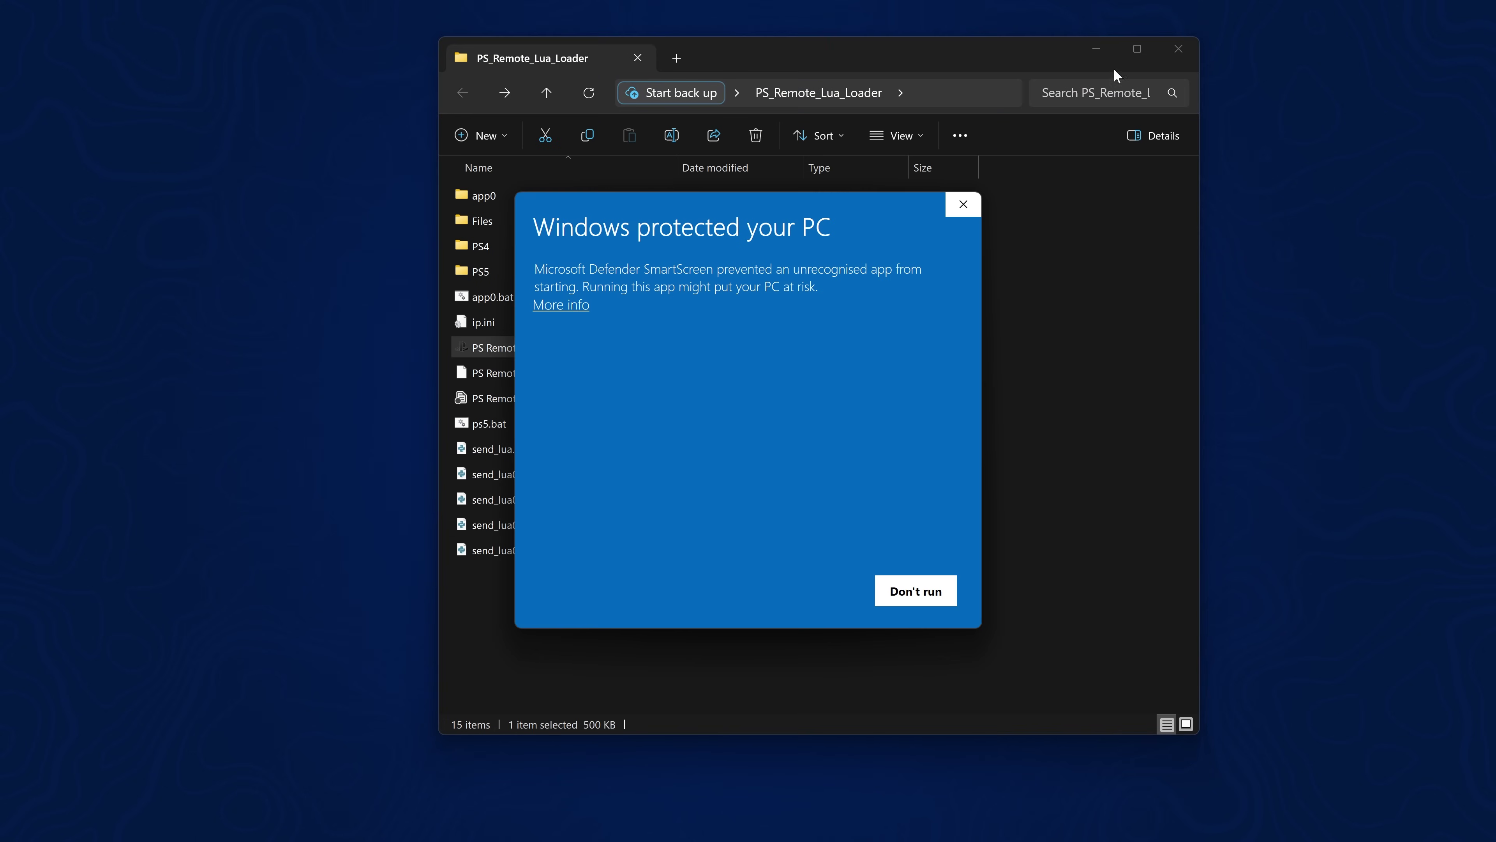
click(587, 312)
click(795, 590)
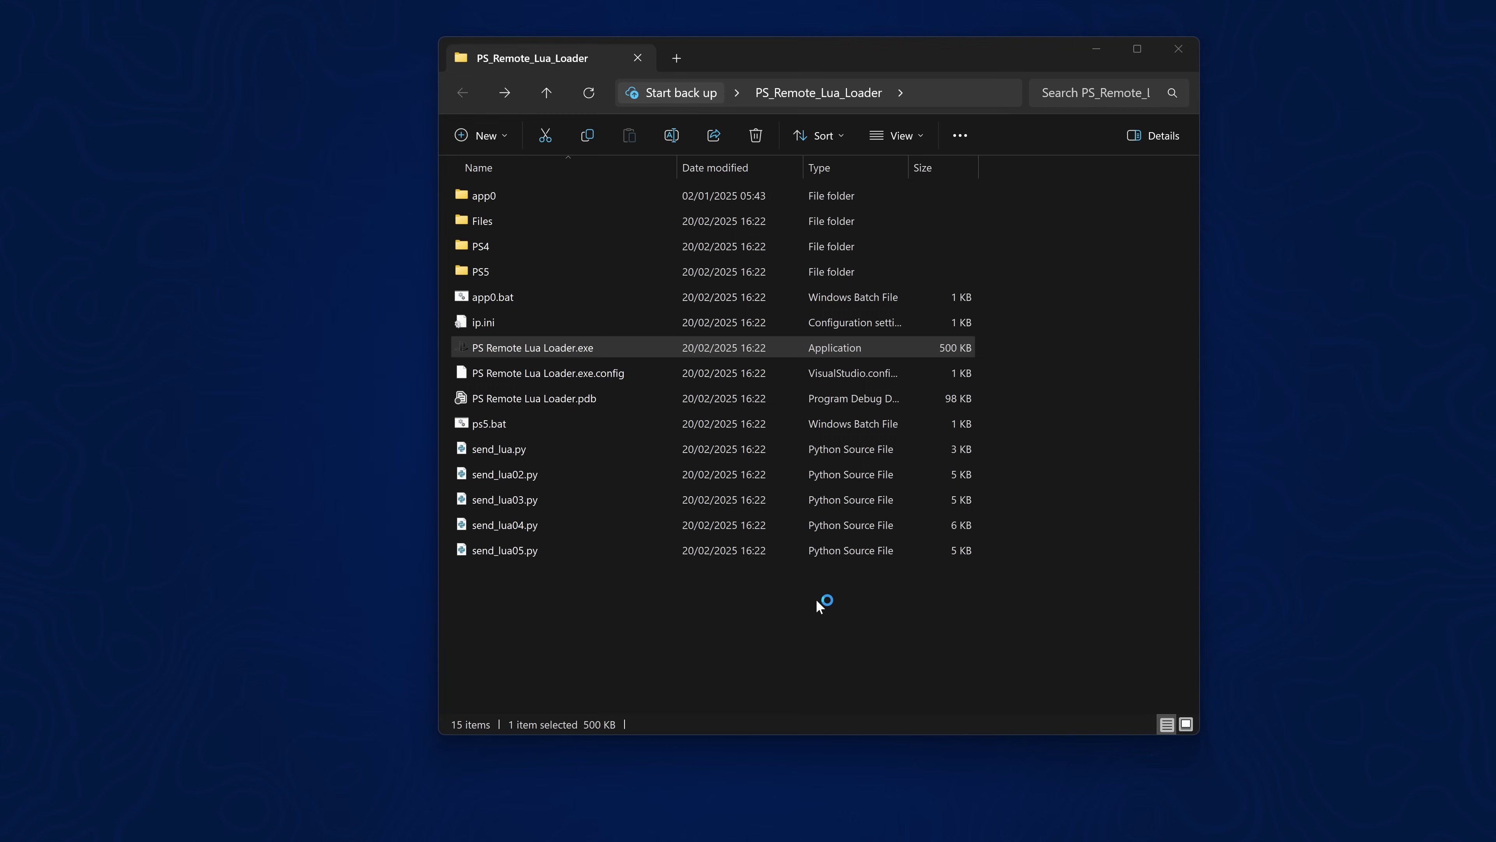
click(1110, 40)
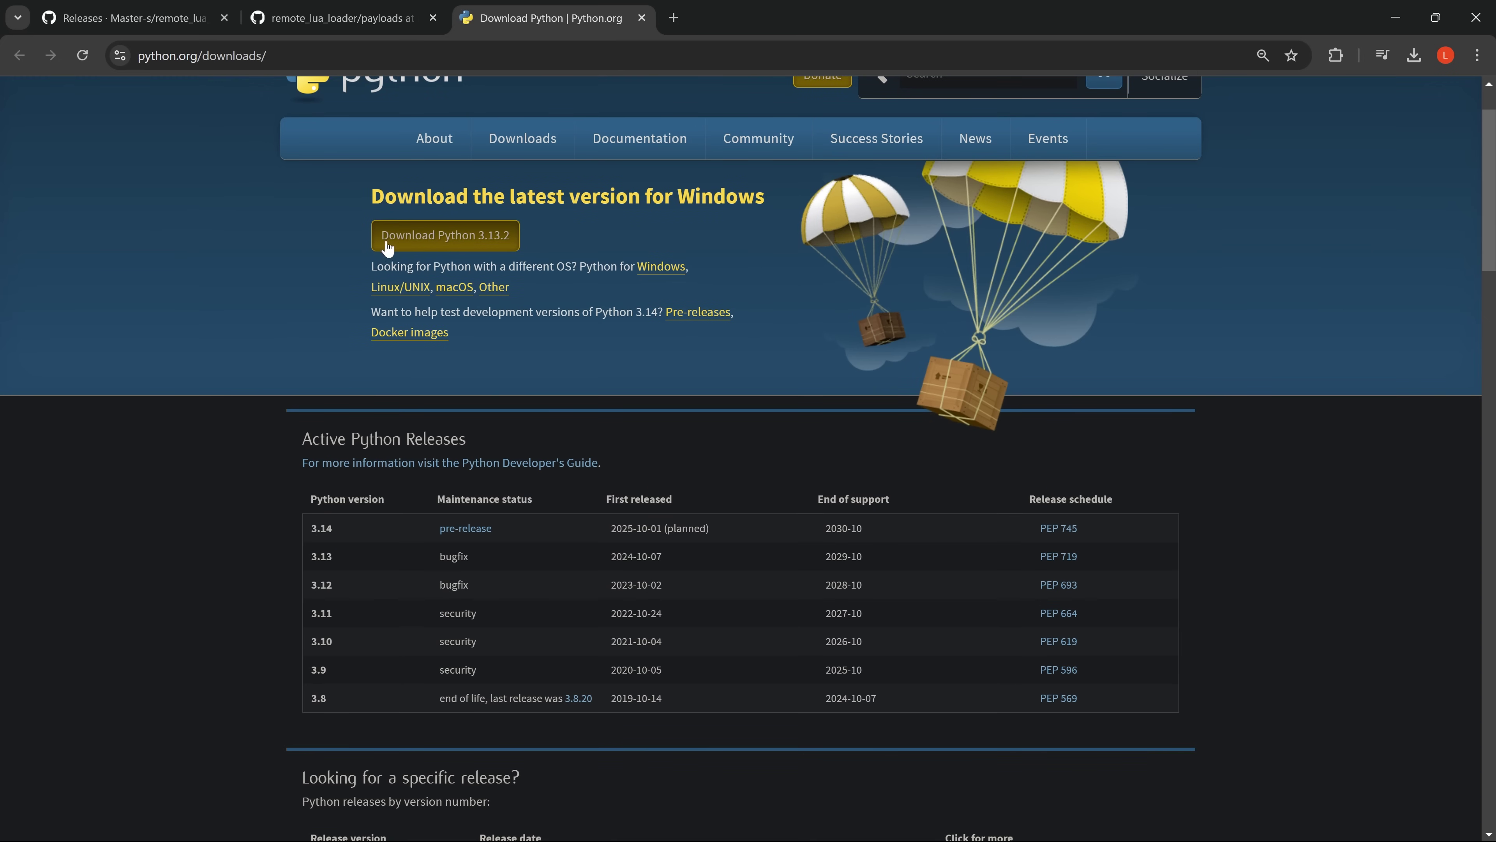
Check the Python 3.13.2 download for Windows on python.org and return to the desktop.
scroll(389, 717, up, 1)
mouse_move(796, 241)
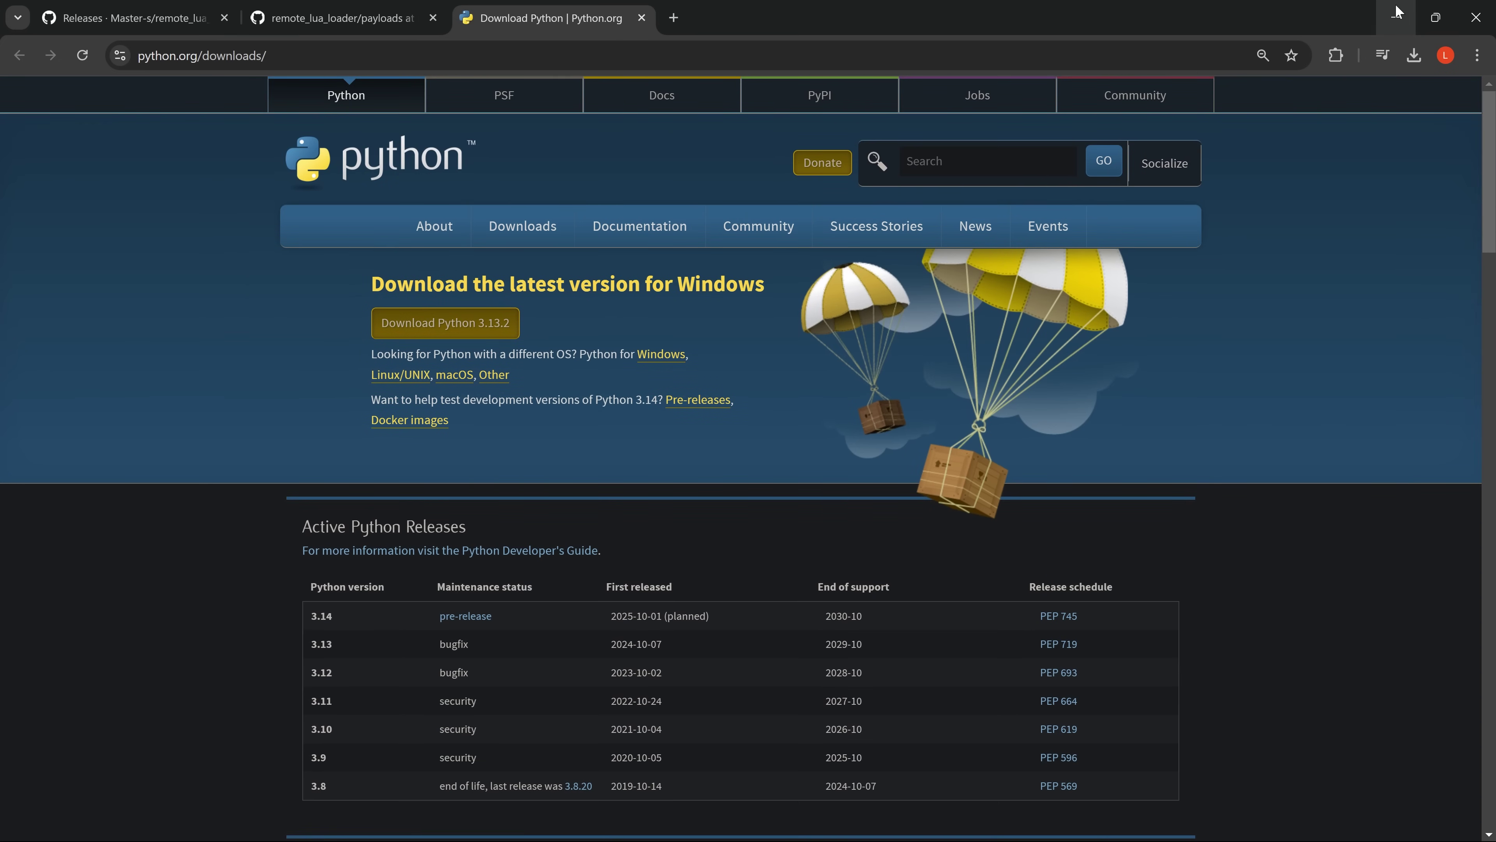
click(1395, 17)
Set the PS IP in PS Remote Lua Loader to 192.168.137.54.
drag(777, 270, 761, 245)
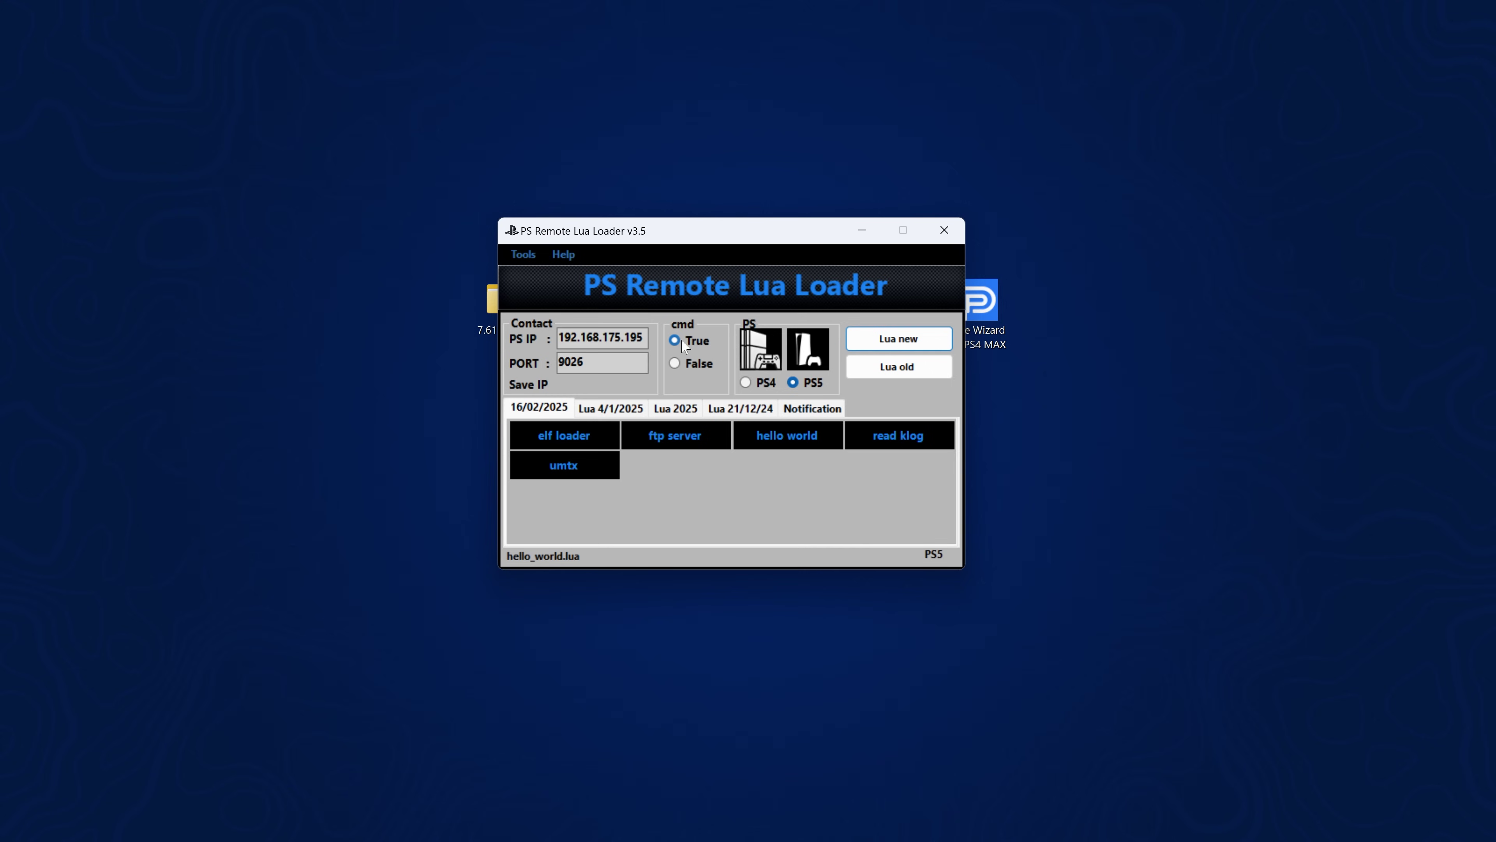
click(615, 337)
mouse_move(745, 240)
mouse_down()
mouse_move(812, 227)
mouse_move(763, 227)
mouse_up()
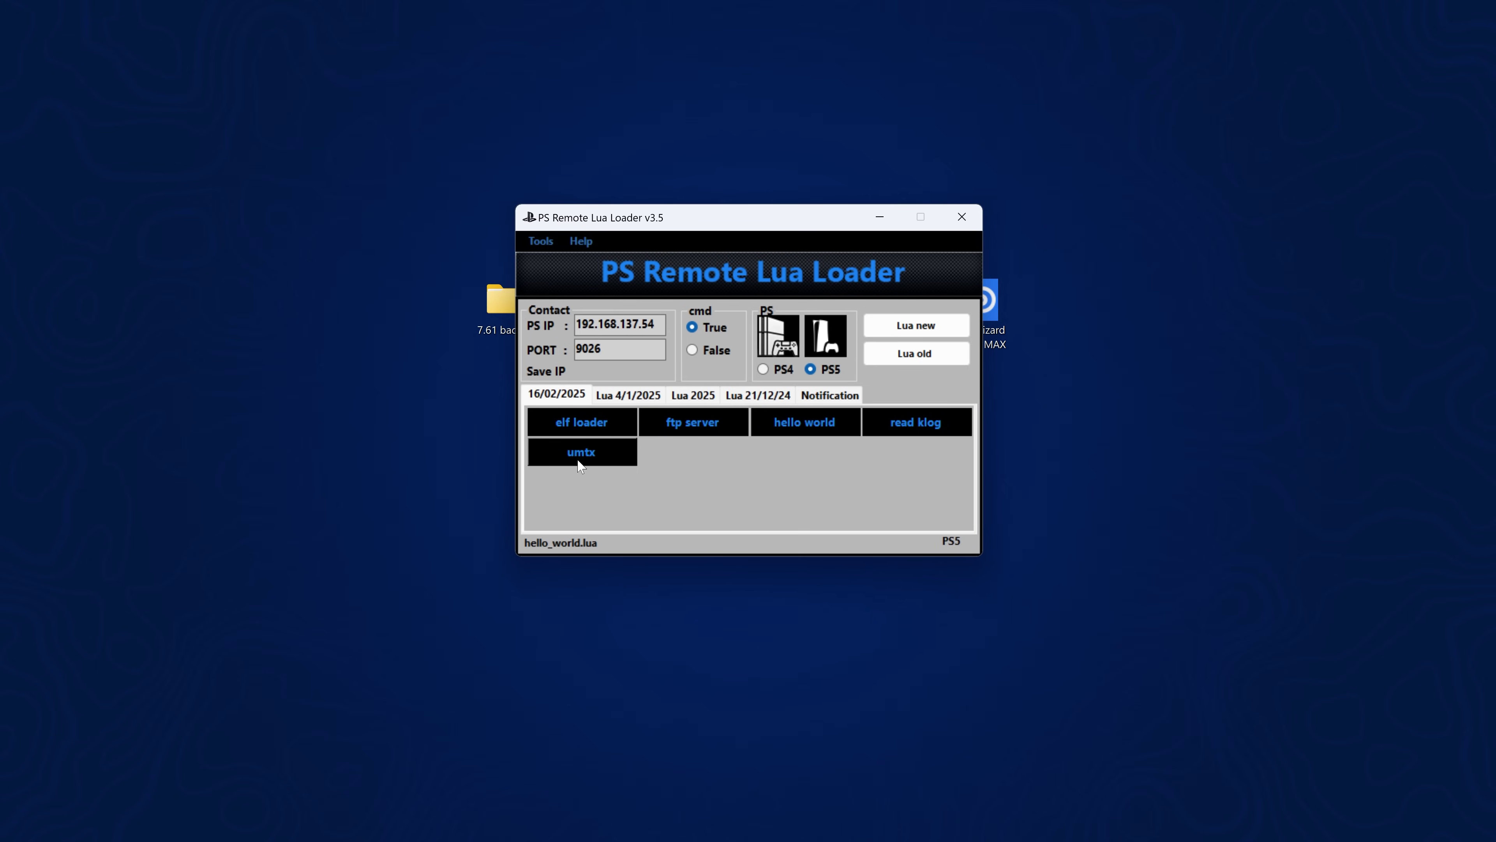
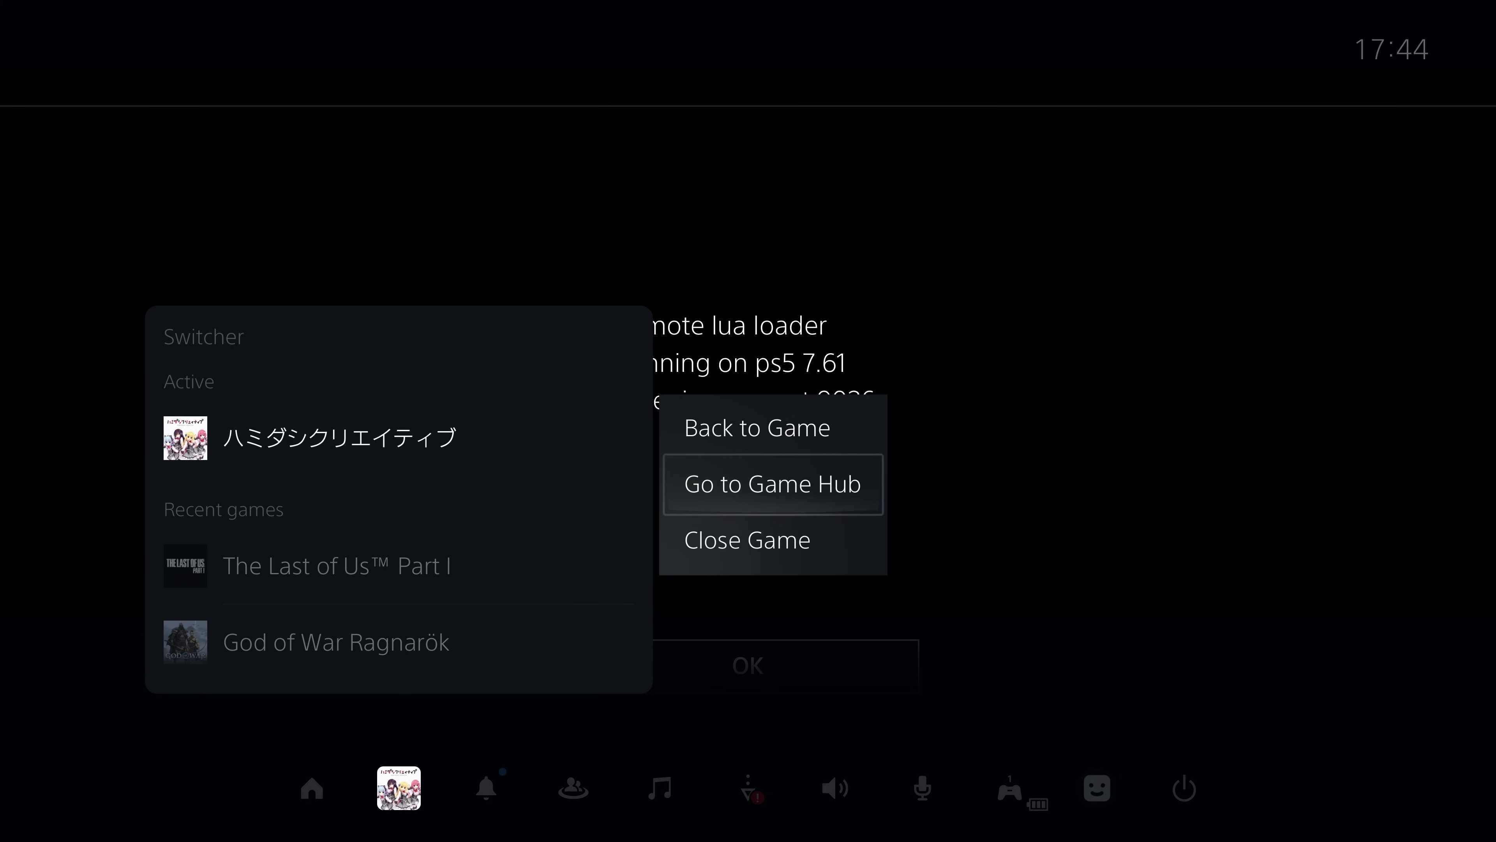
On the PS5, leave the running game from the switcher and open Debug Settings in the console's settings.
key(Return)
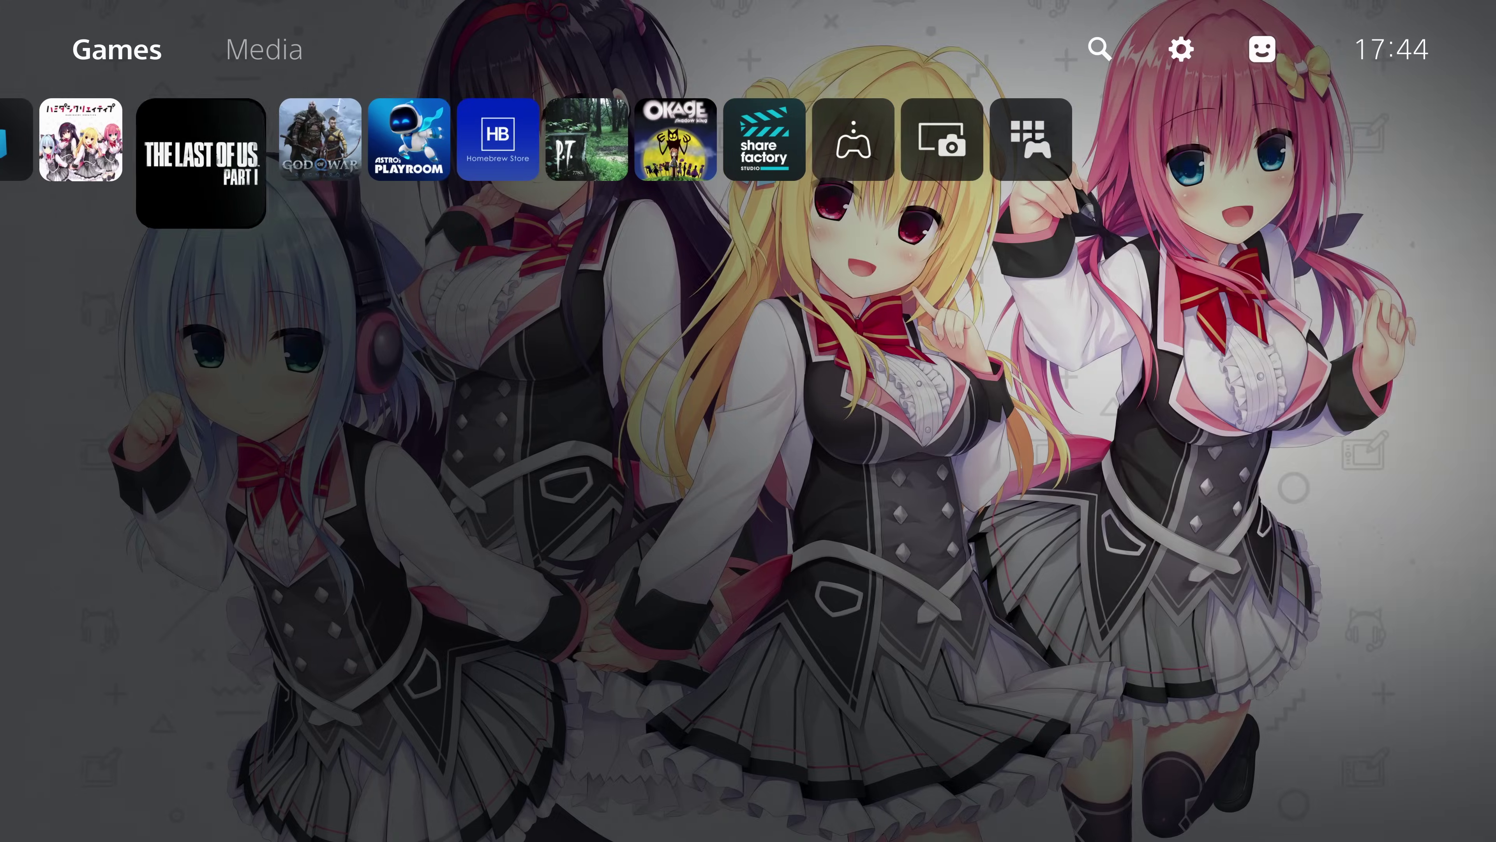
key(Up)
key(Right)
key(Right)
key(Left)
key(Right)
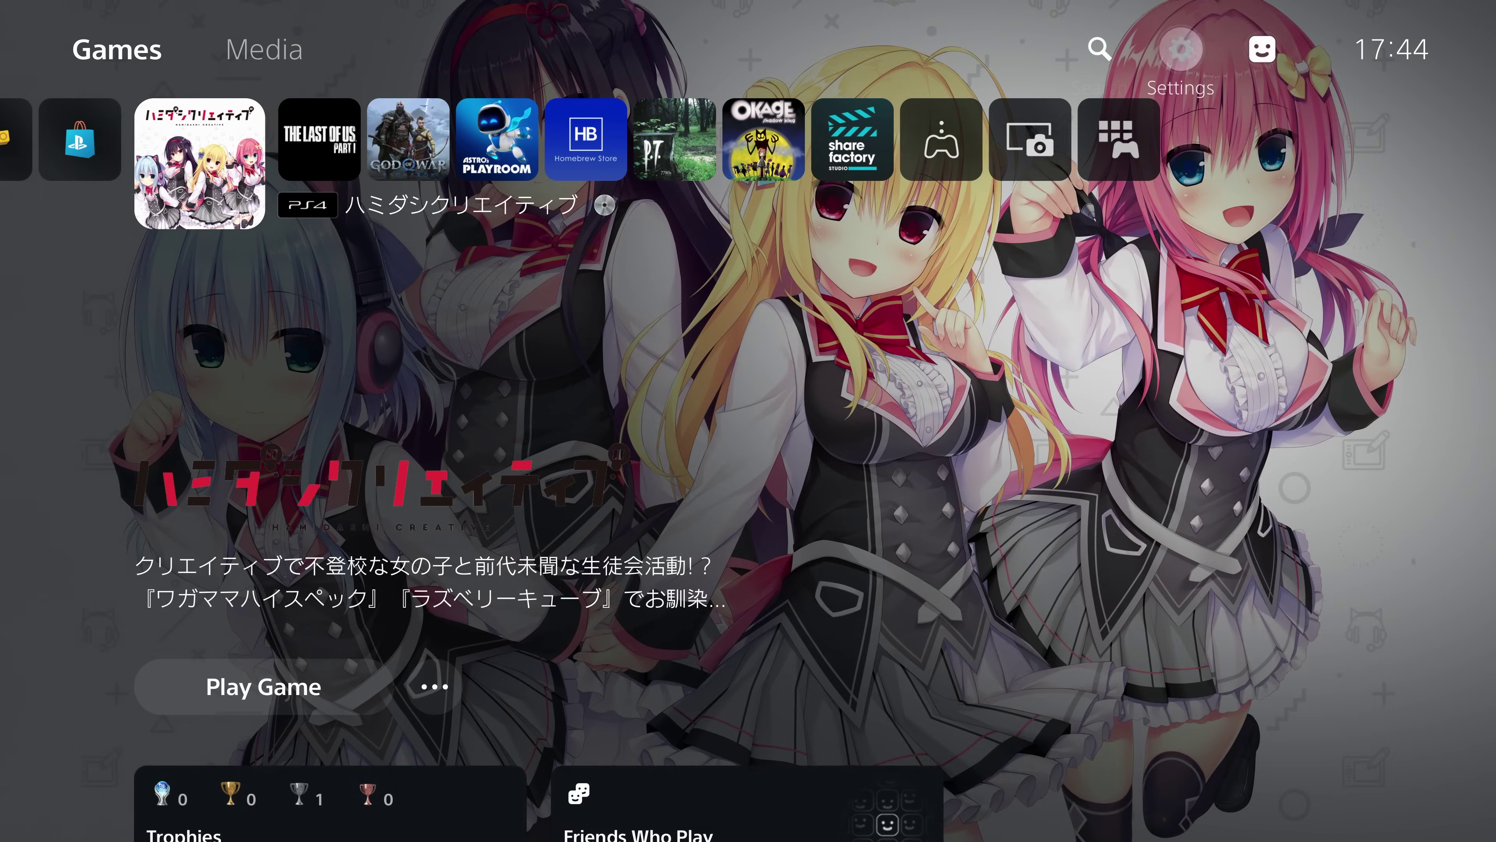
key(Return)
key(Down)
key(Down)
key(Down)
key(Down)
key(Down)
key(Down)
key(Down)
key(Down)
key(Down)
key(Down)
key(Down)
key(Down)
key(Down)
key(Down)
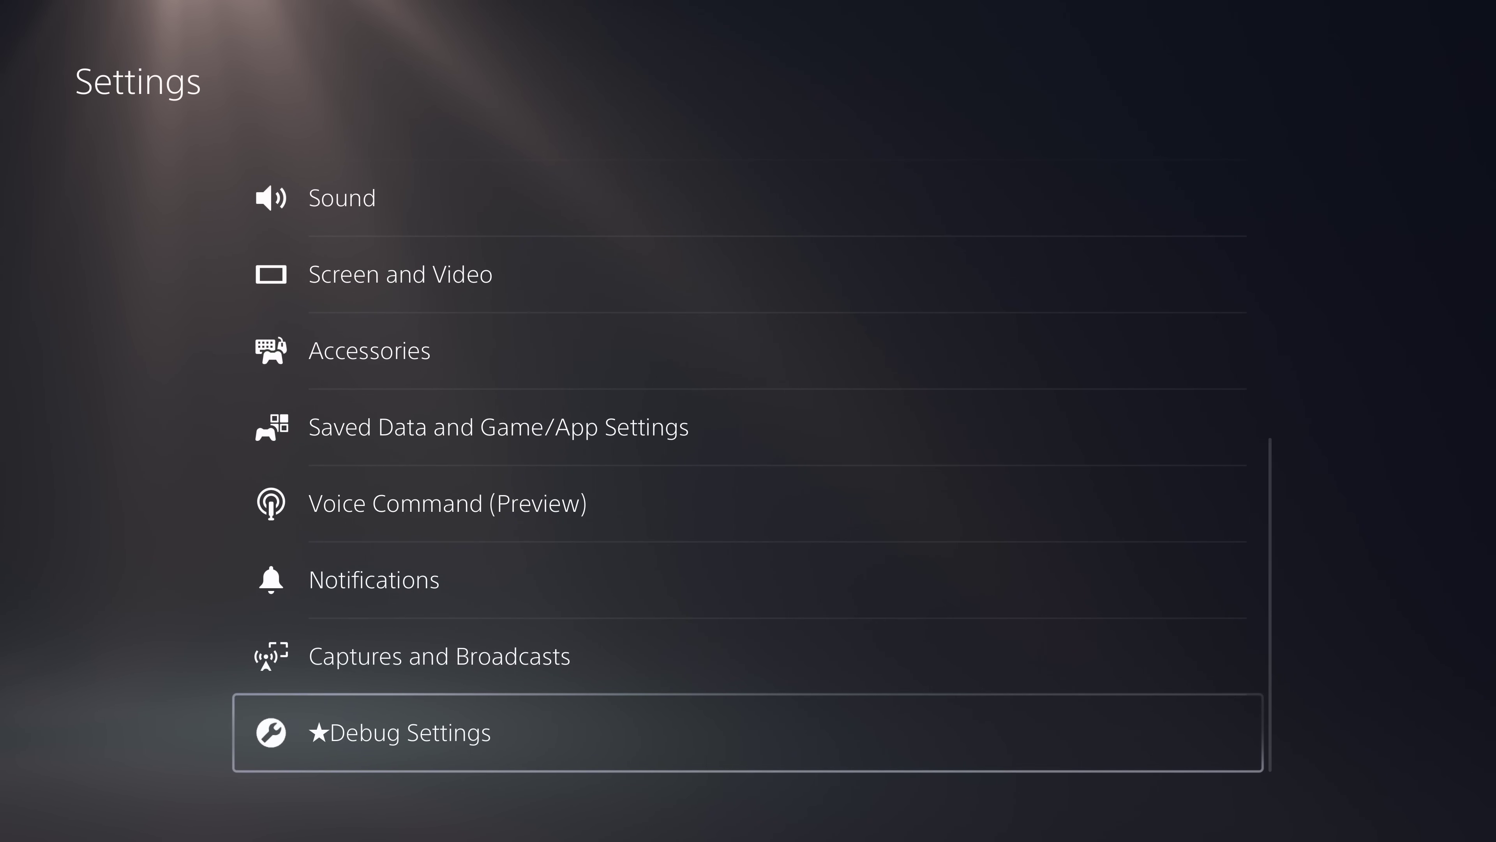
key(Return)
Look through the Debug Settings categories and exit the settings.
key(Down)
key(Down)
key(Down)
key(Down)
key(Down)
key(Up)
key(Up)
key(Up)
key(Up)
key(Up)
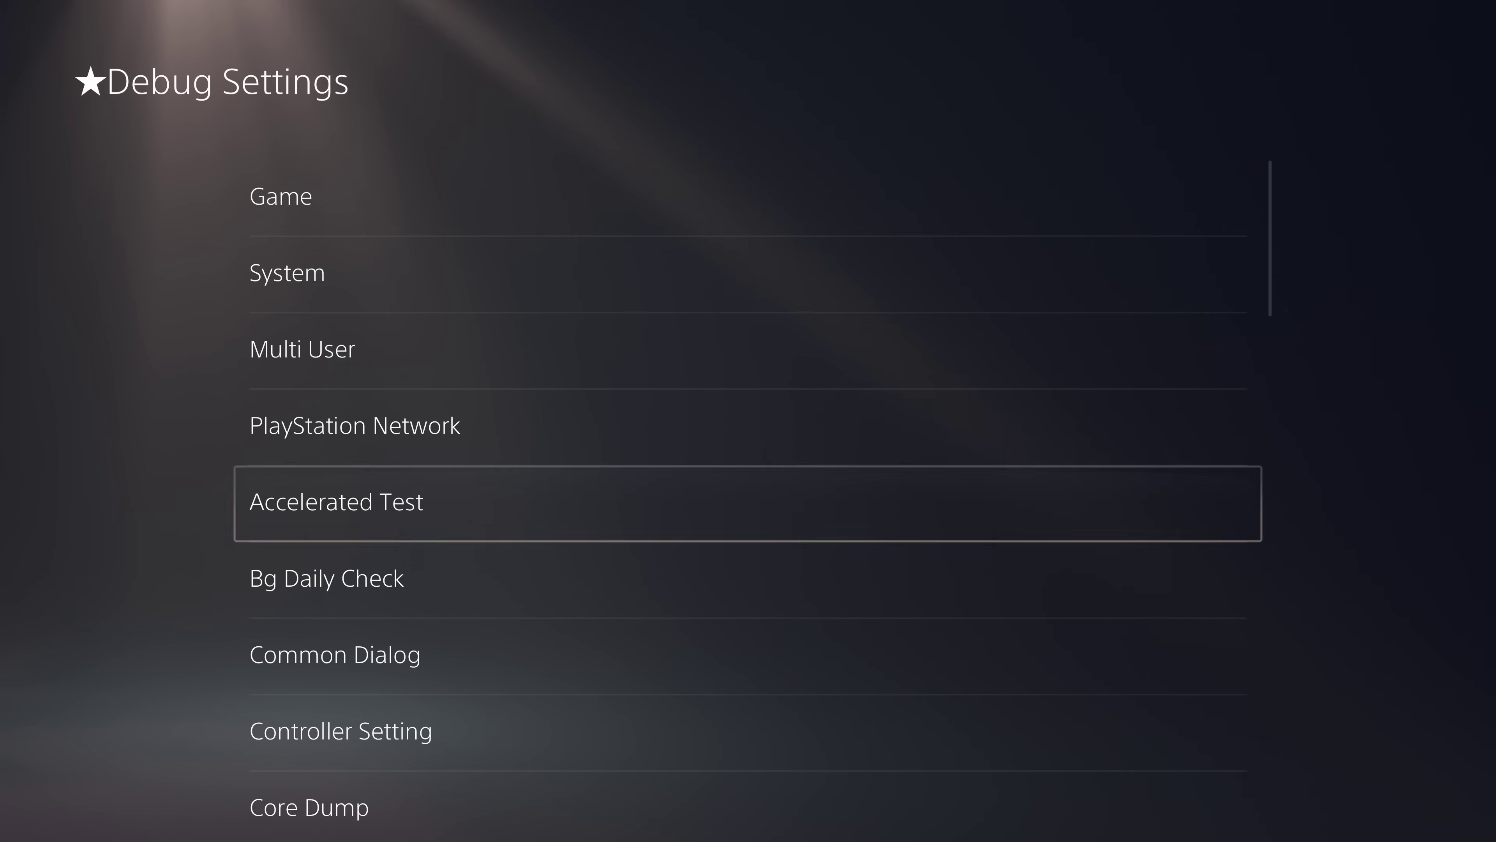
key(Escape)
key(Escape)
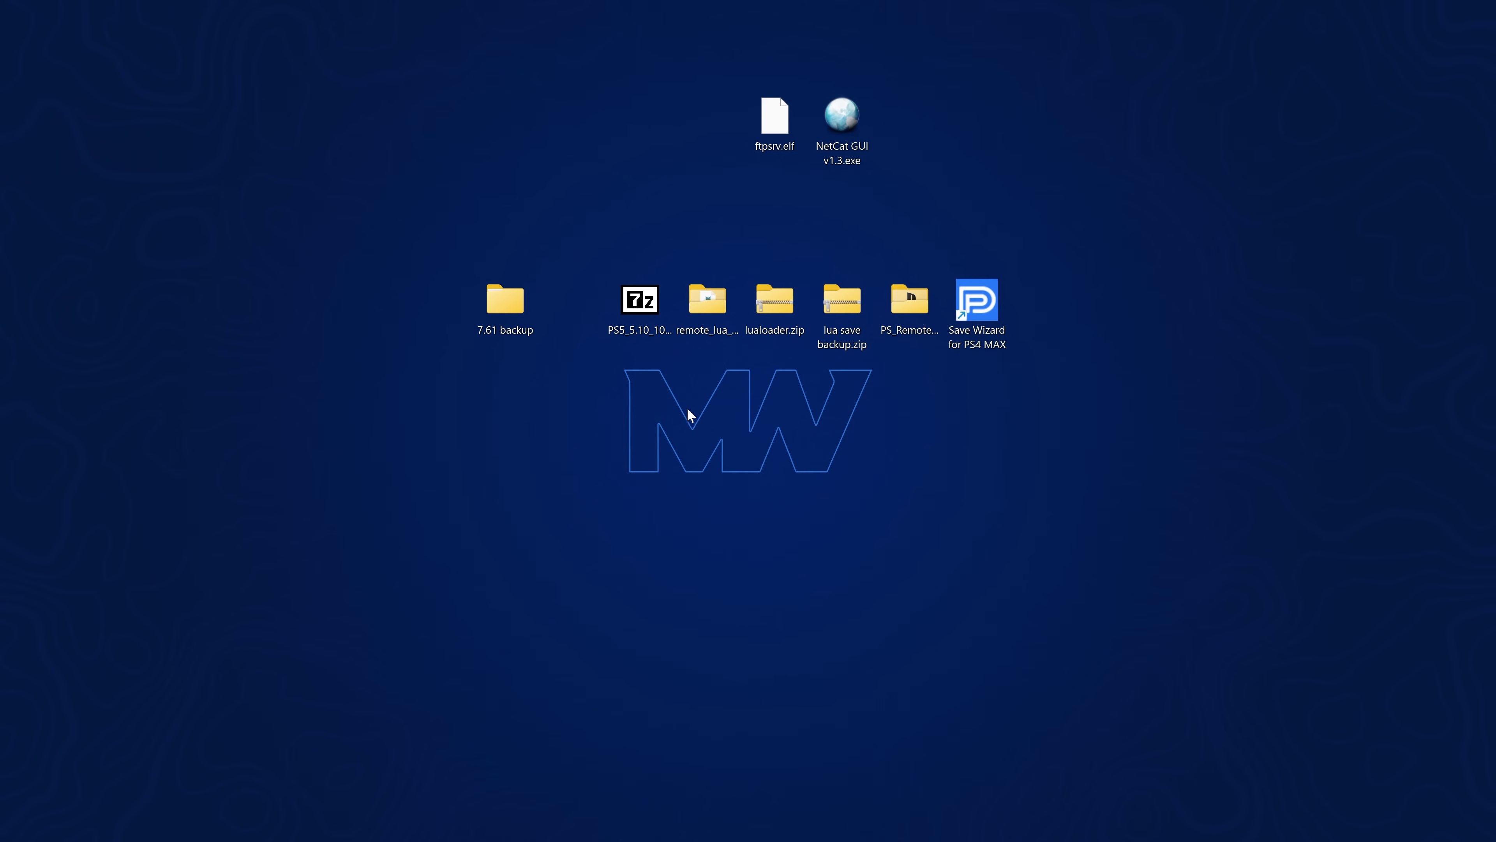
On the PC, launch NetCat GUI v1.3 and review the payload repositories of ps5-payload-dev on GitHub.
double_click(837, 130)
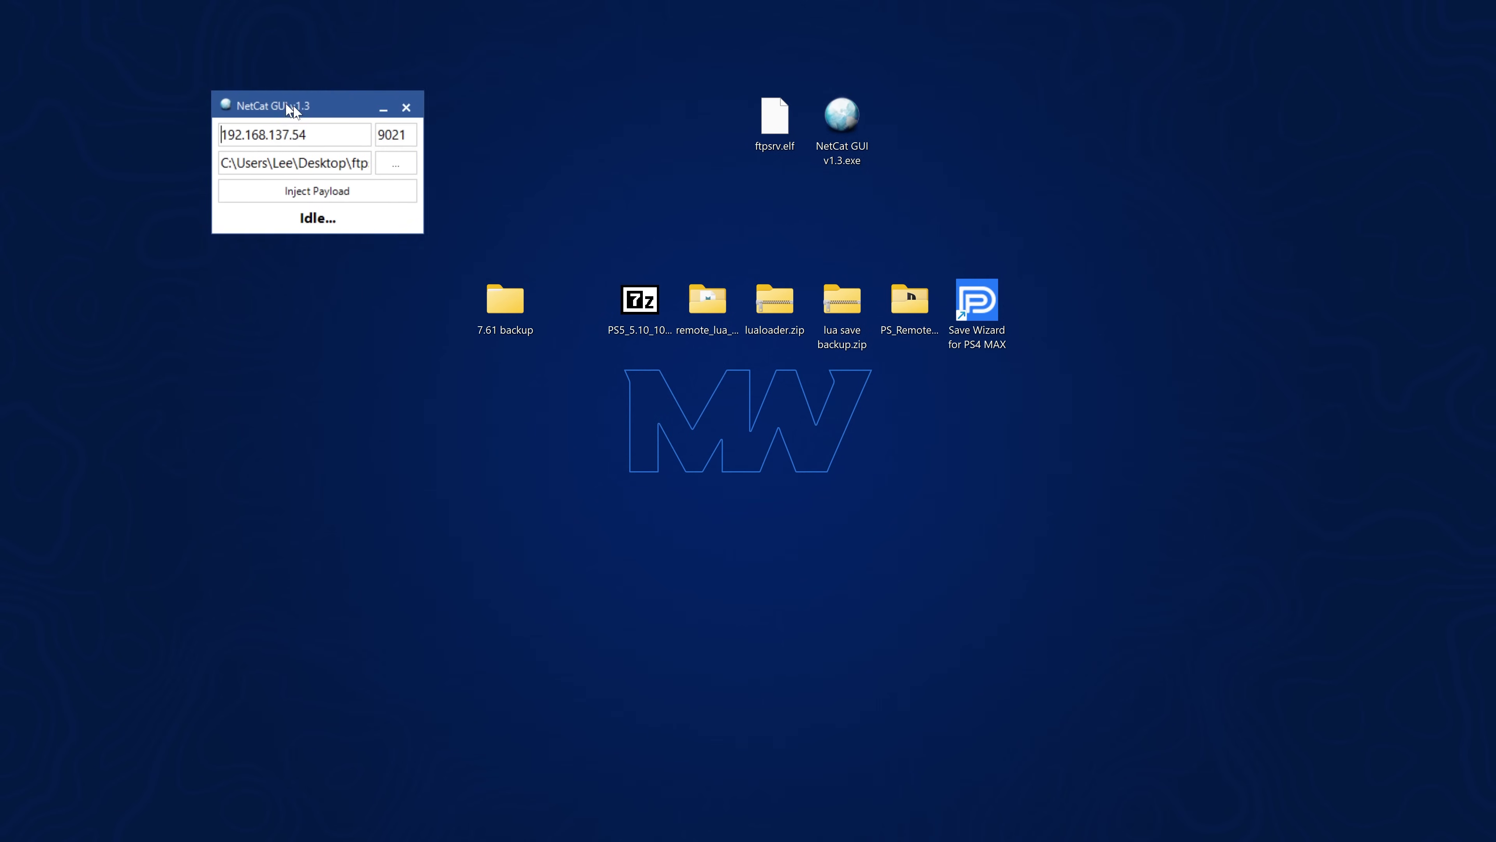
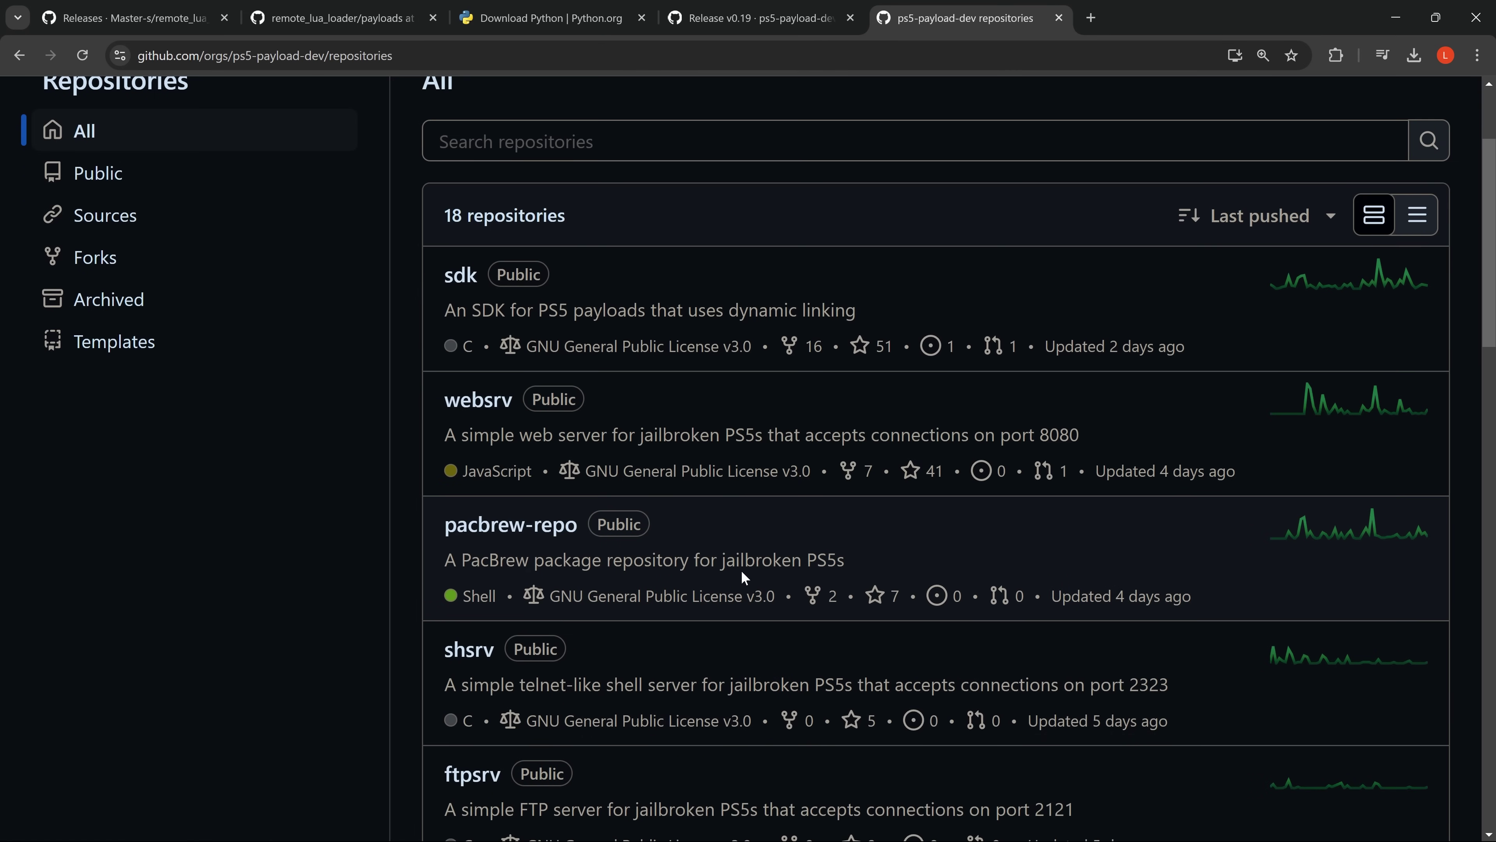
scroll(735, 608, up, 6)
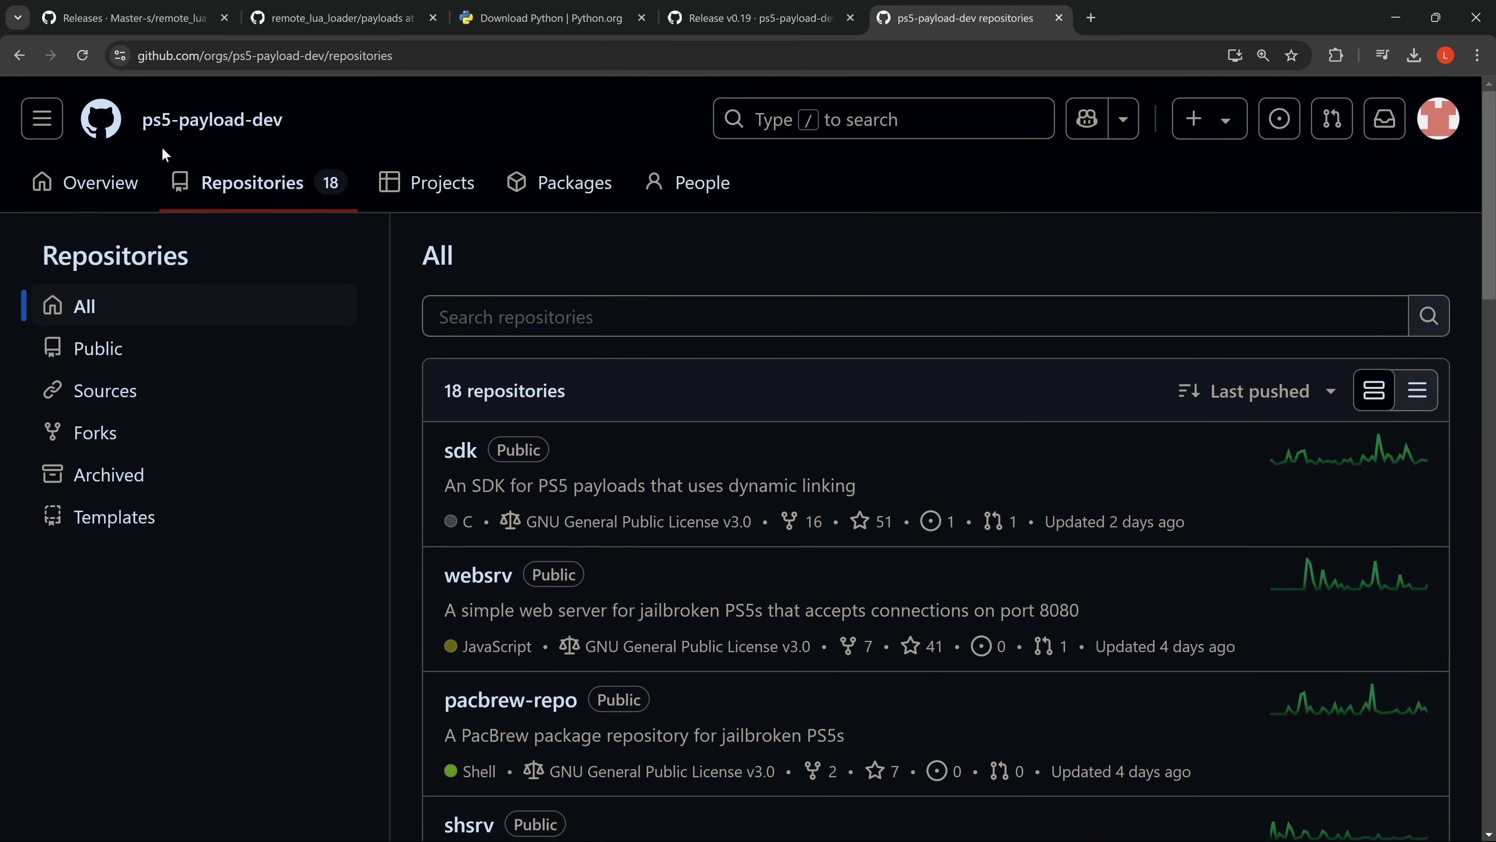
scroll(662, 502, down, 6)
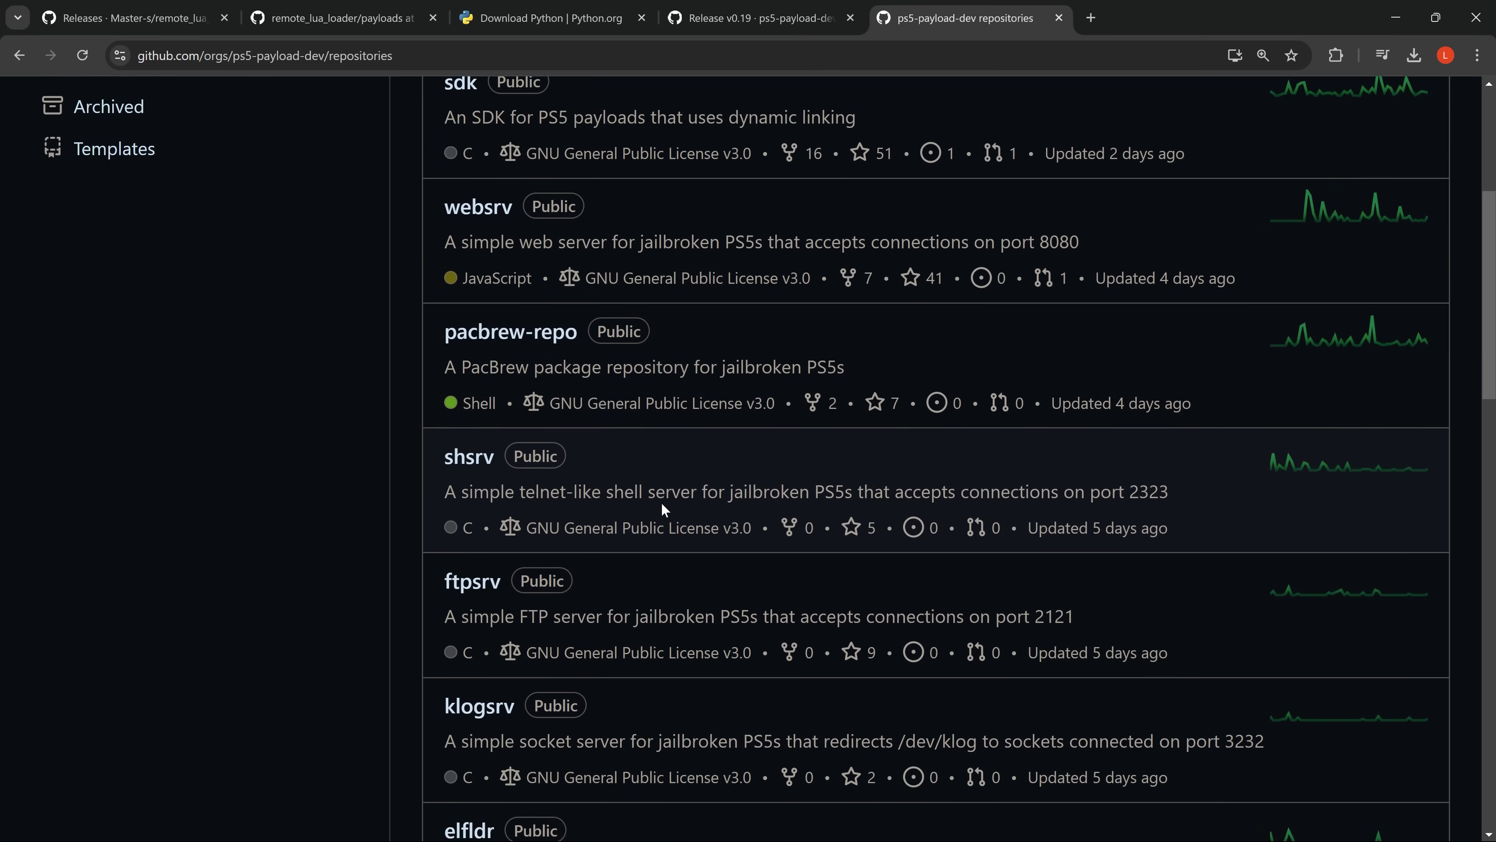
scroll(662, 504, down, 5)
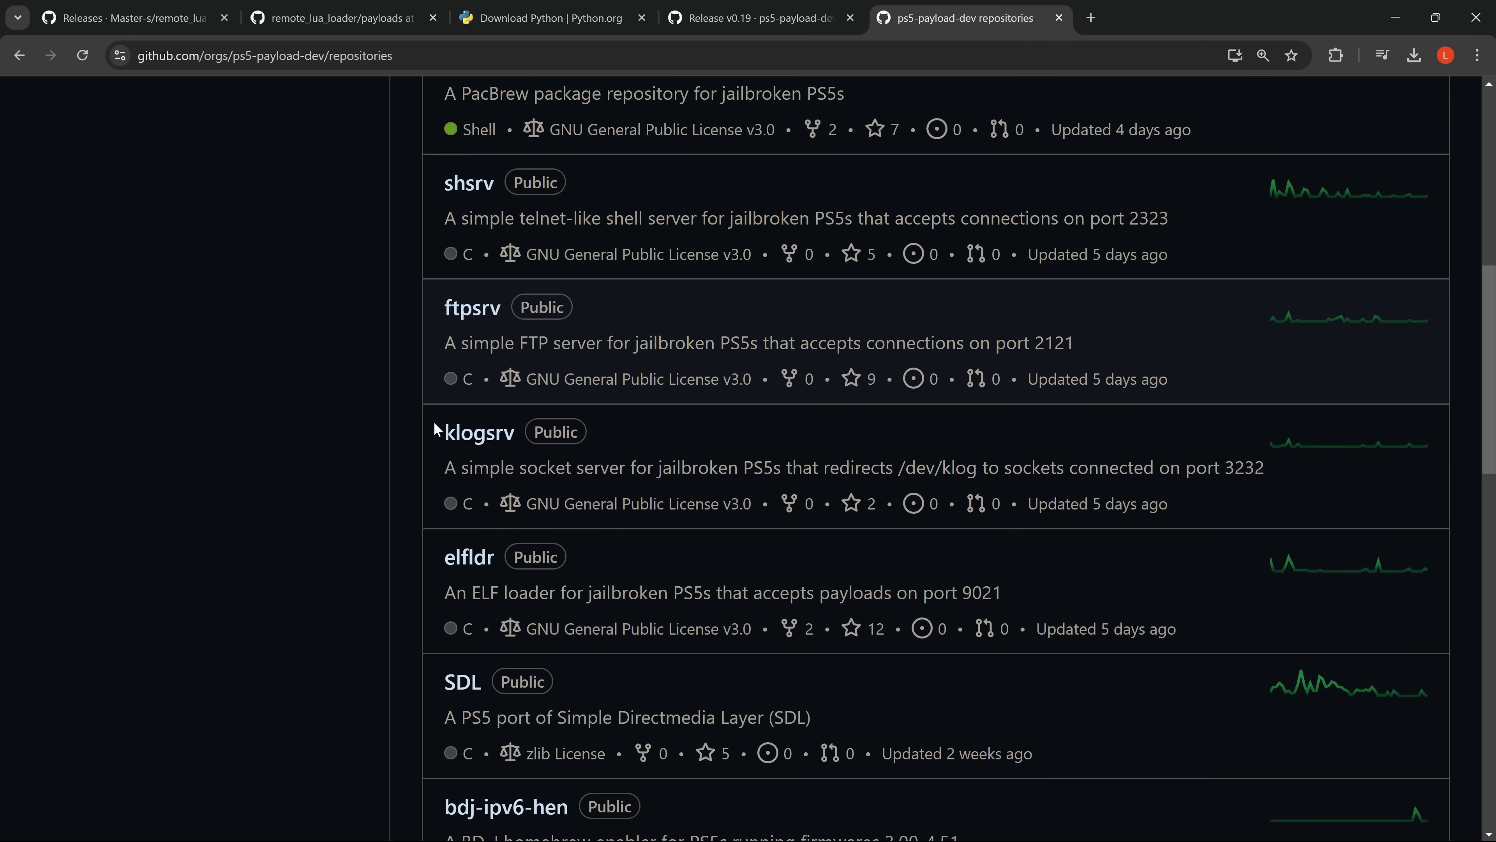
scroll(658, 660, up, 3)
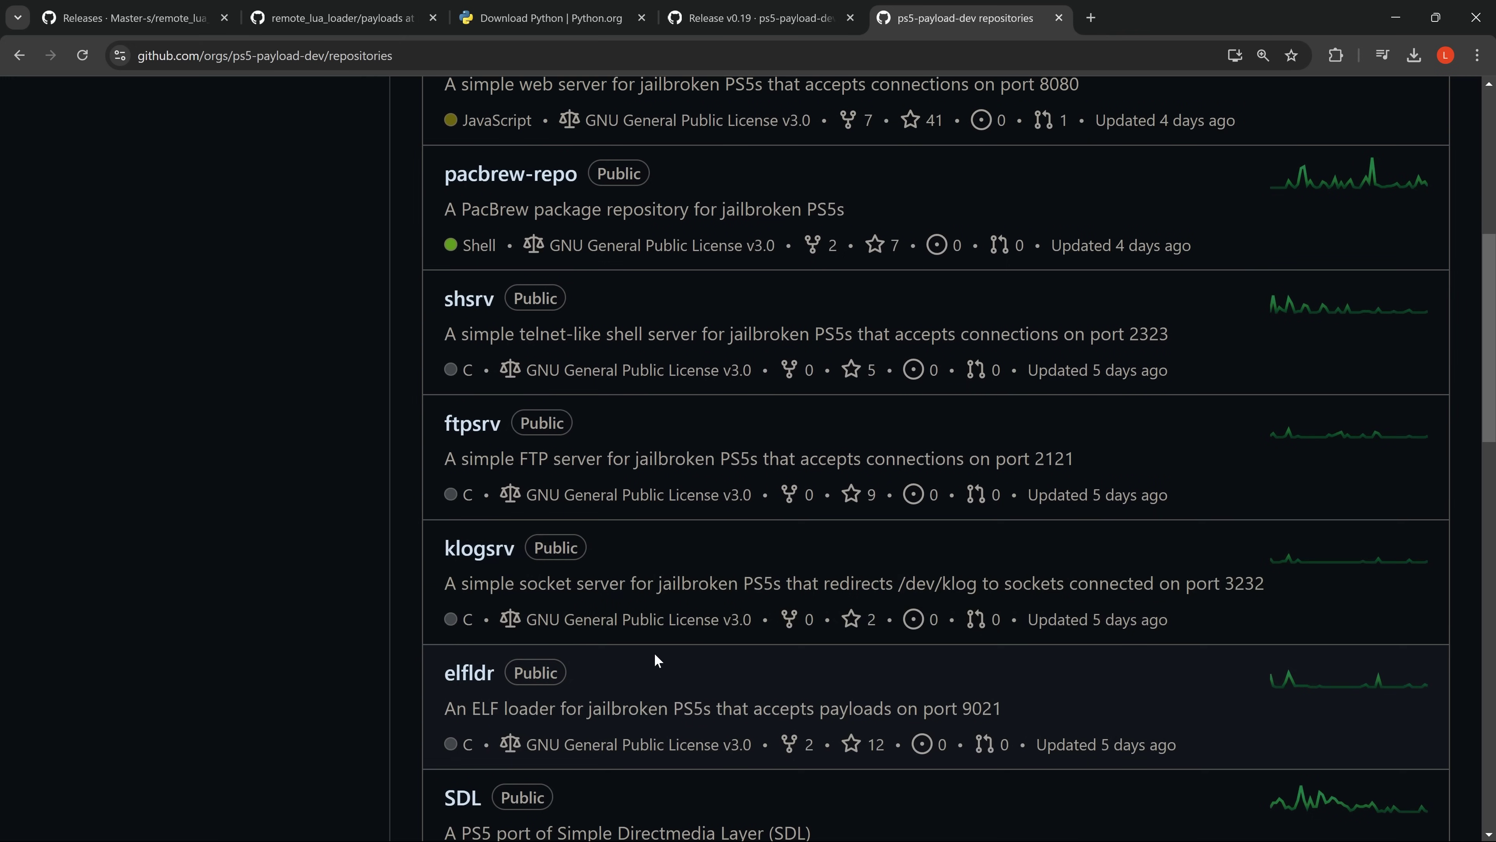
Open the ftpsrv repository's releases and view the v0.11.2 release with its assets.
click(471, 422)
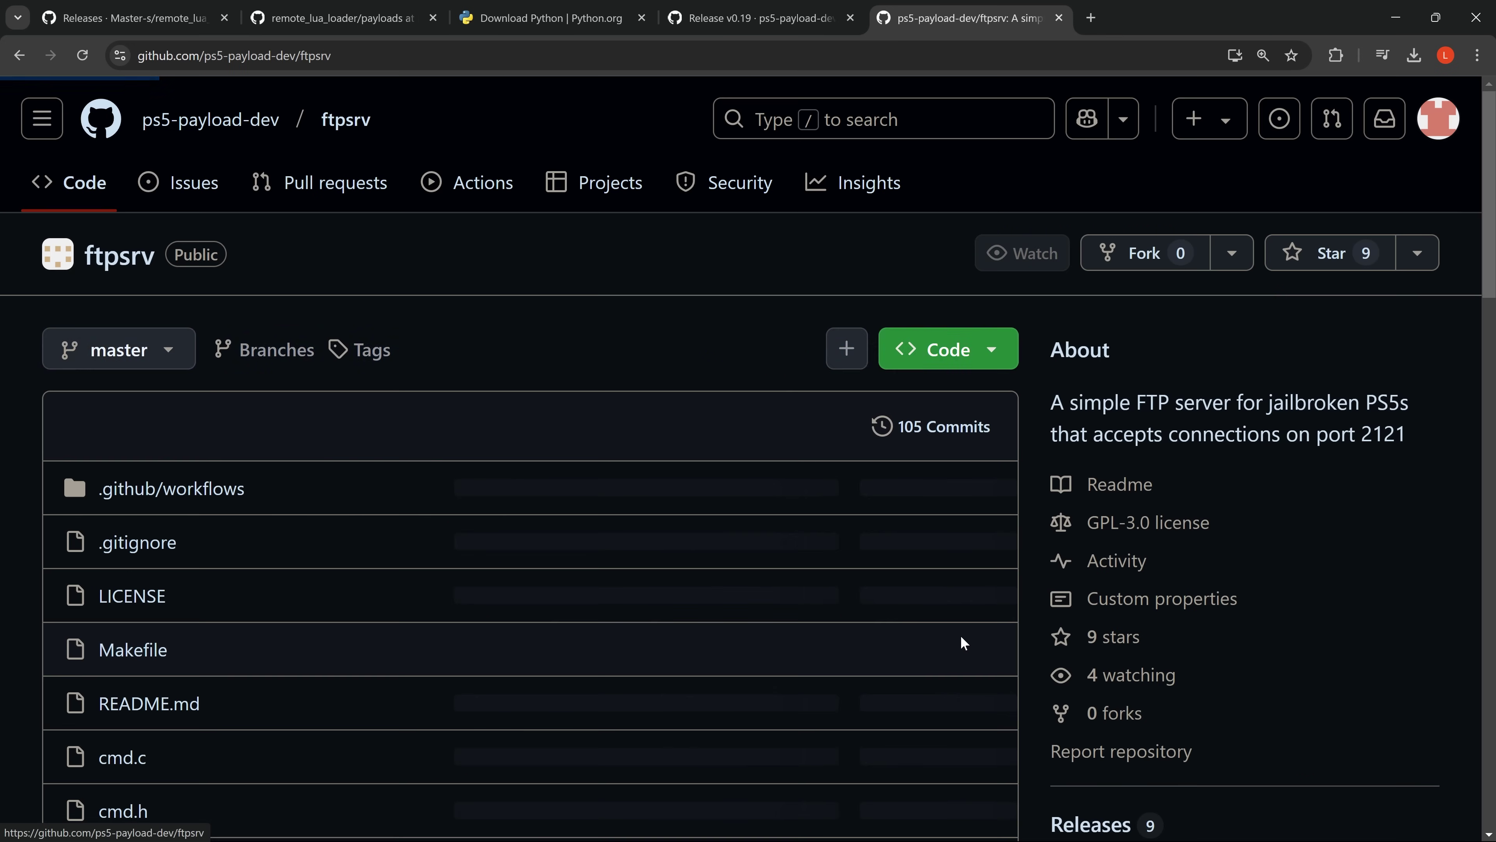
scroll(960, 635, down, 4)
click(1207, 629)
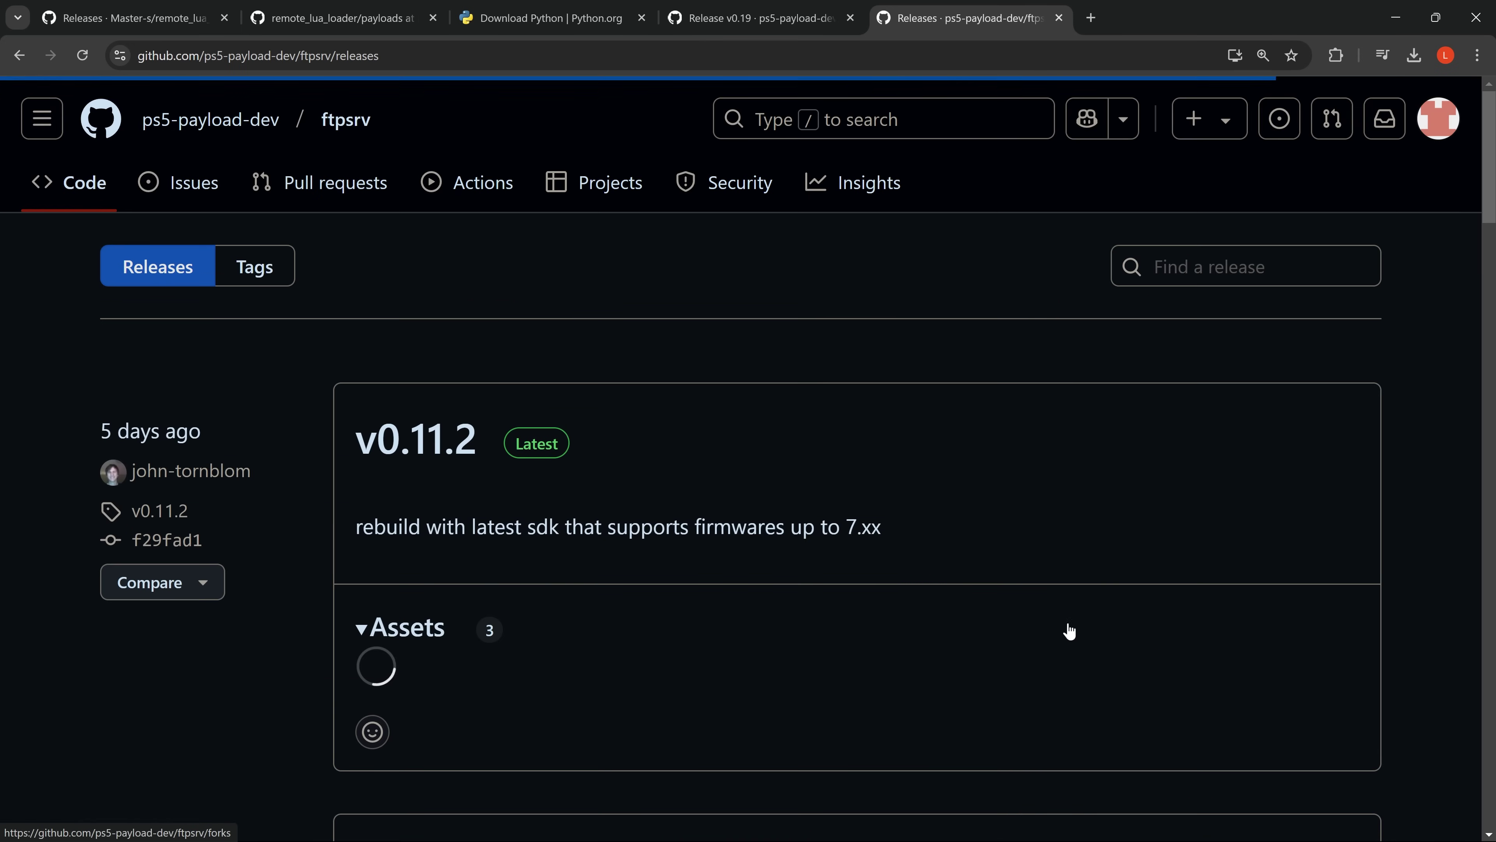
scroll(578, 501, down, 5)
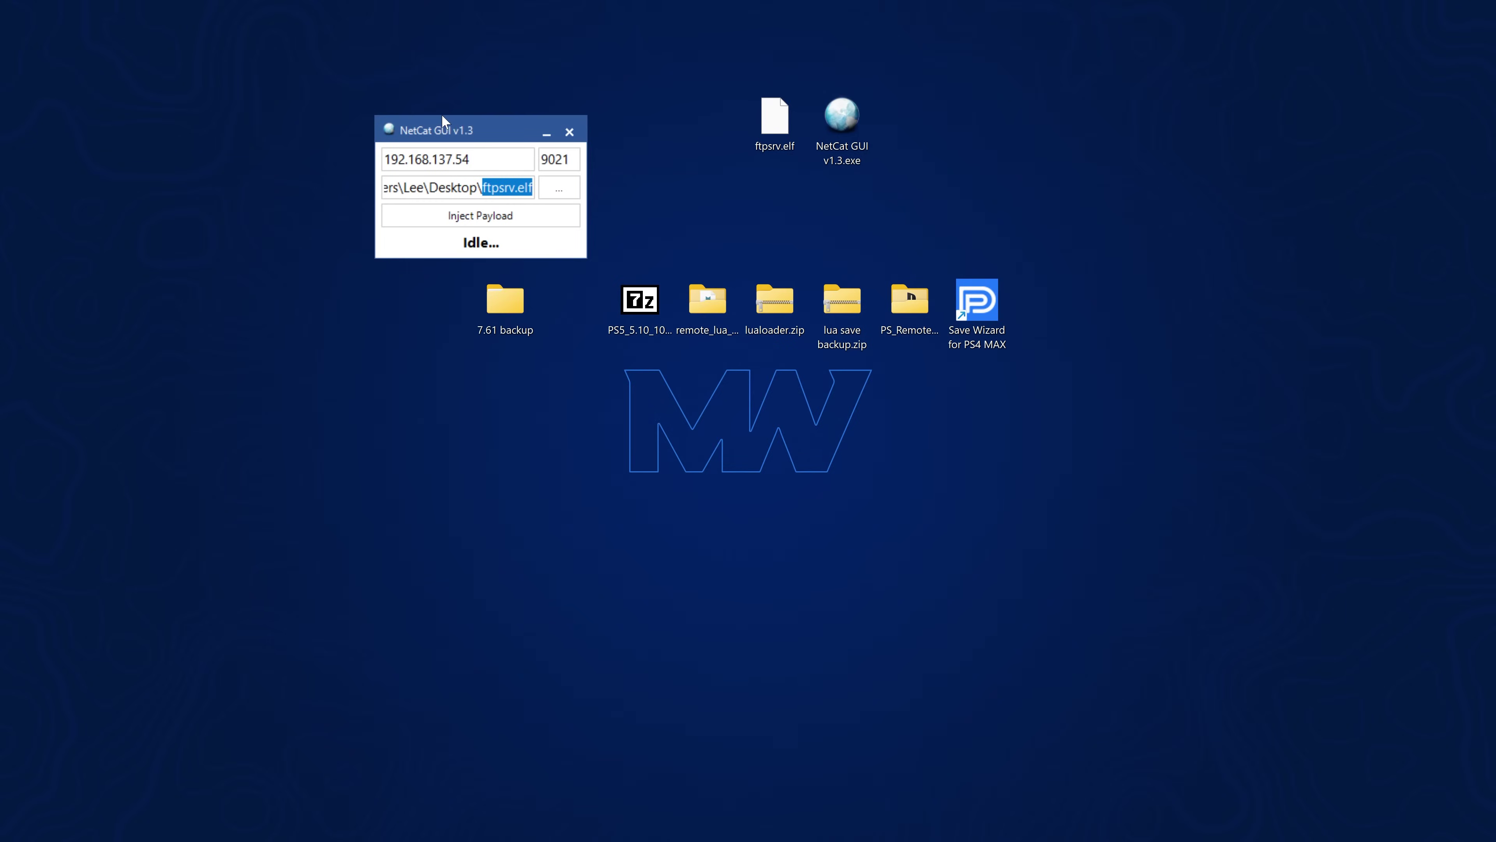
Load ftpsrv.elf from the desktop into NetCat GUI and inject it to 192.168.137.54 on port 9021.
drag(443, 121, 409, 217)
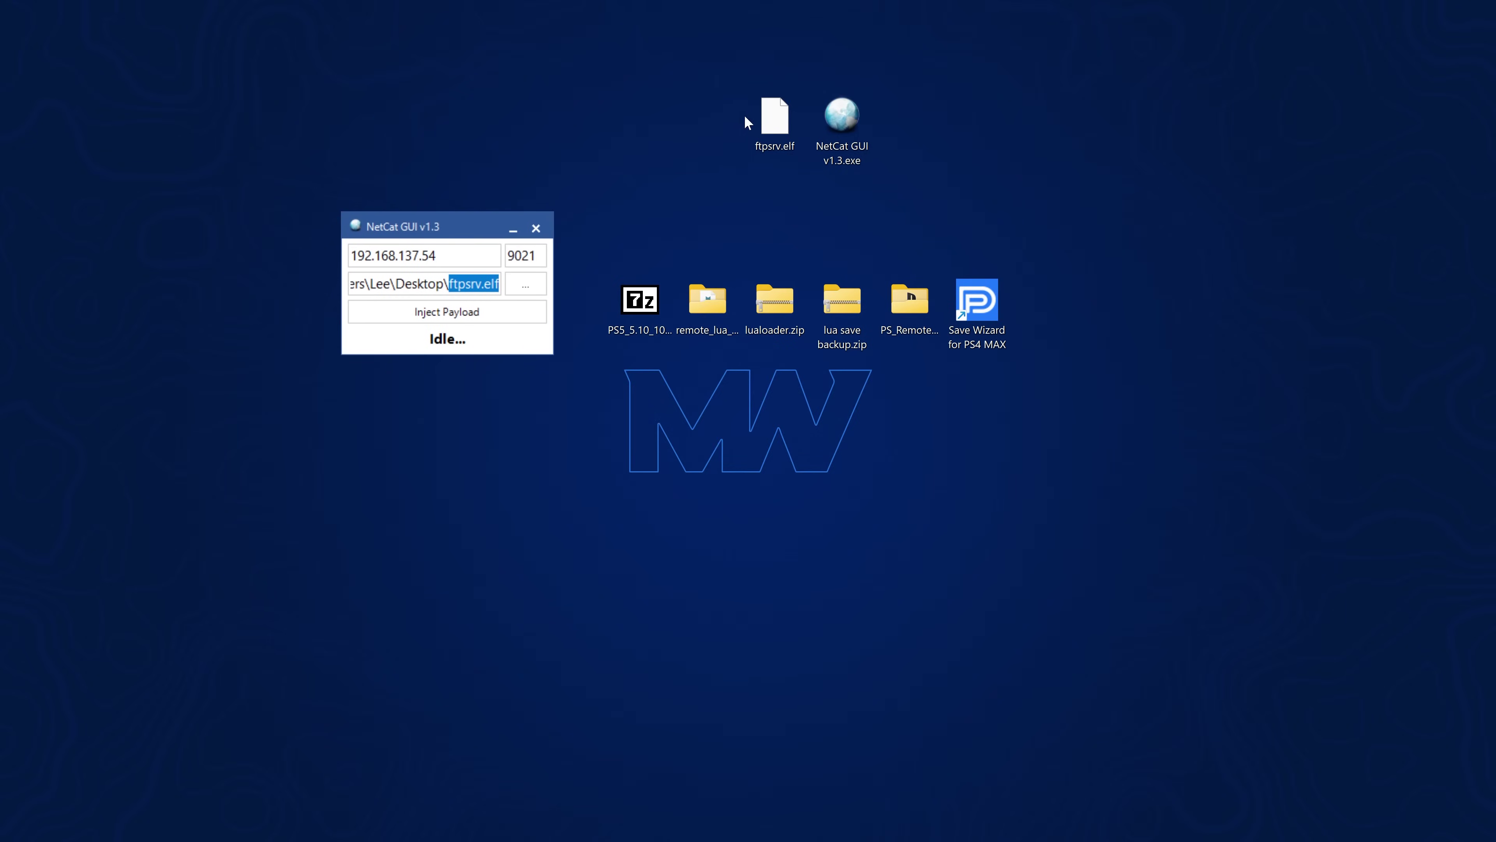
drag(774, 118, 450, 266)
drag(450, 224, 587, 97)
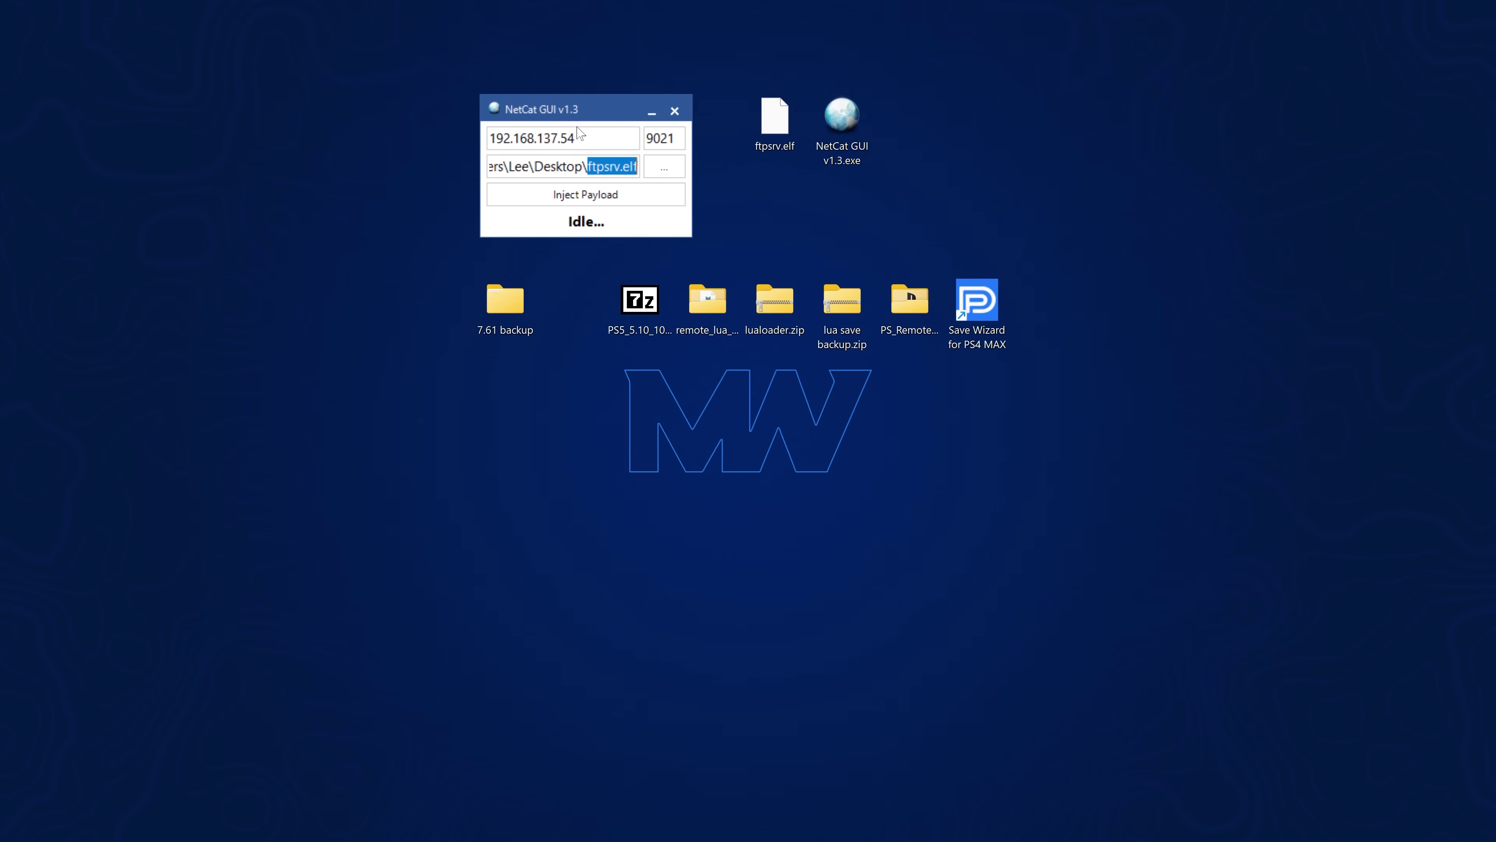
key(Tab)
key(Tab)
key(Tab)
key(Tab)
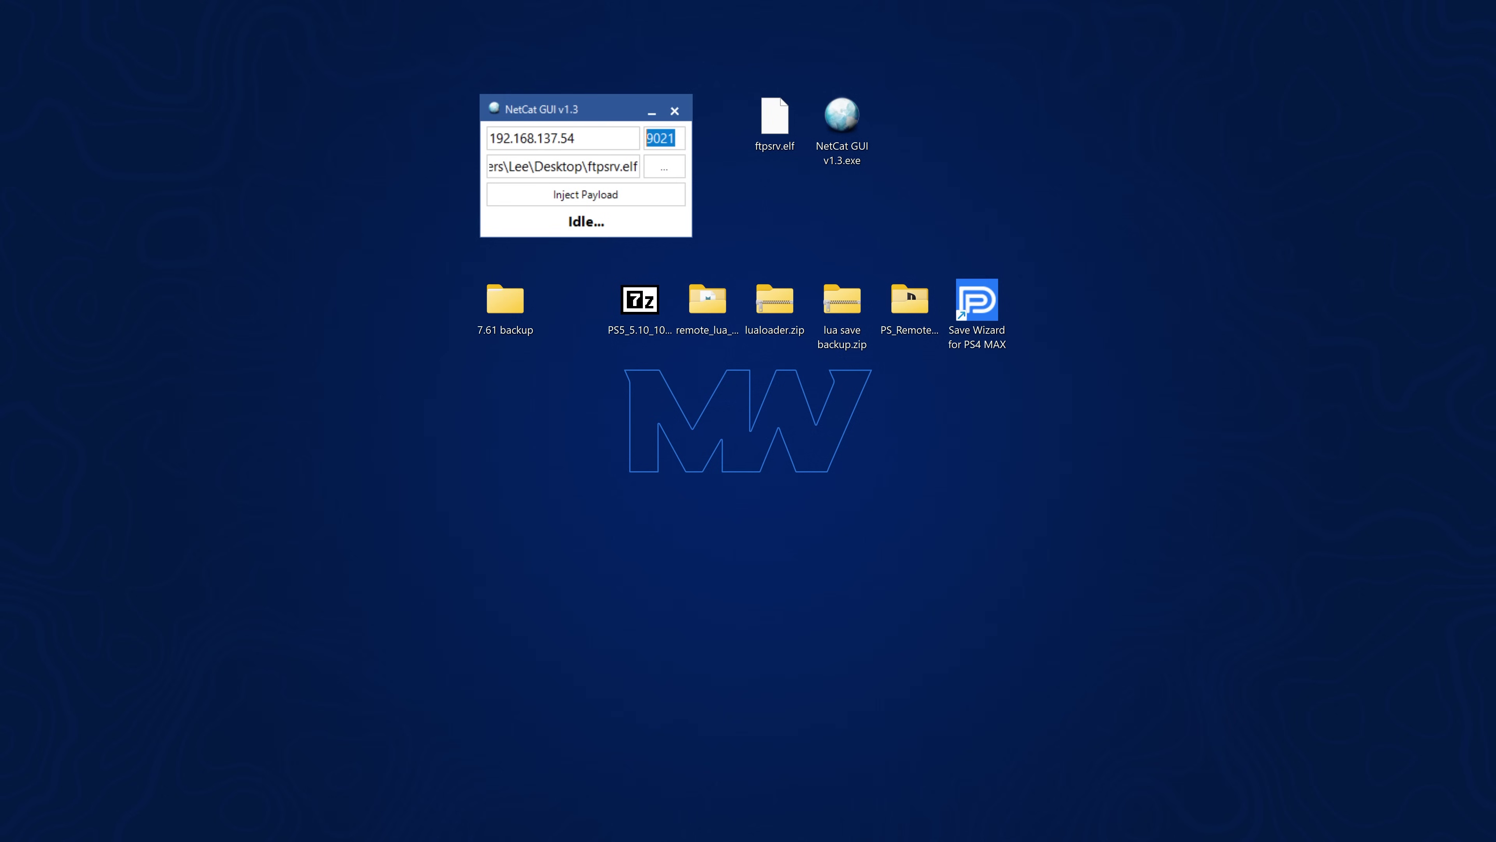
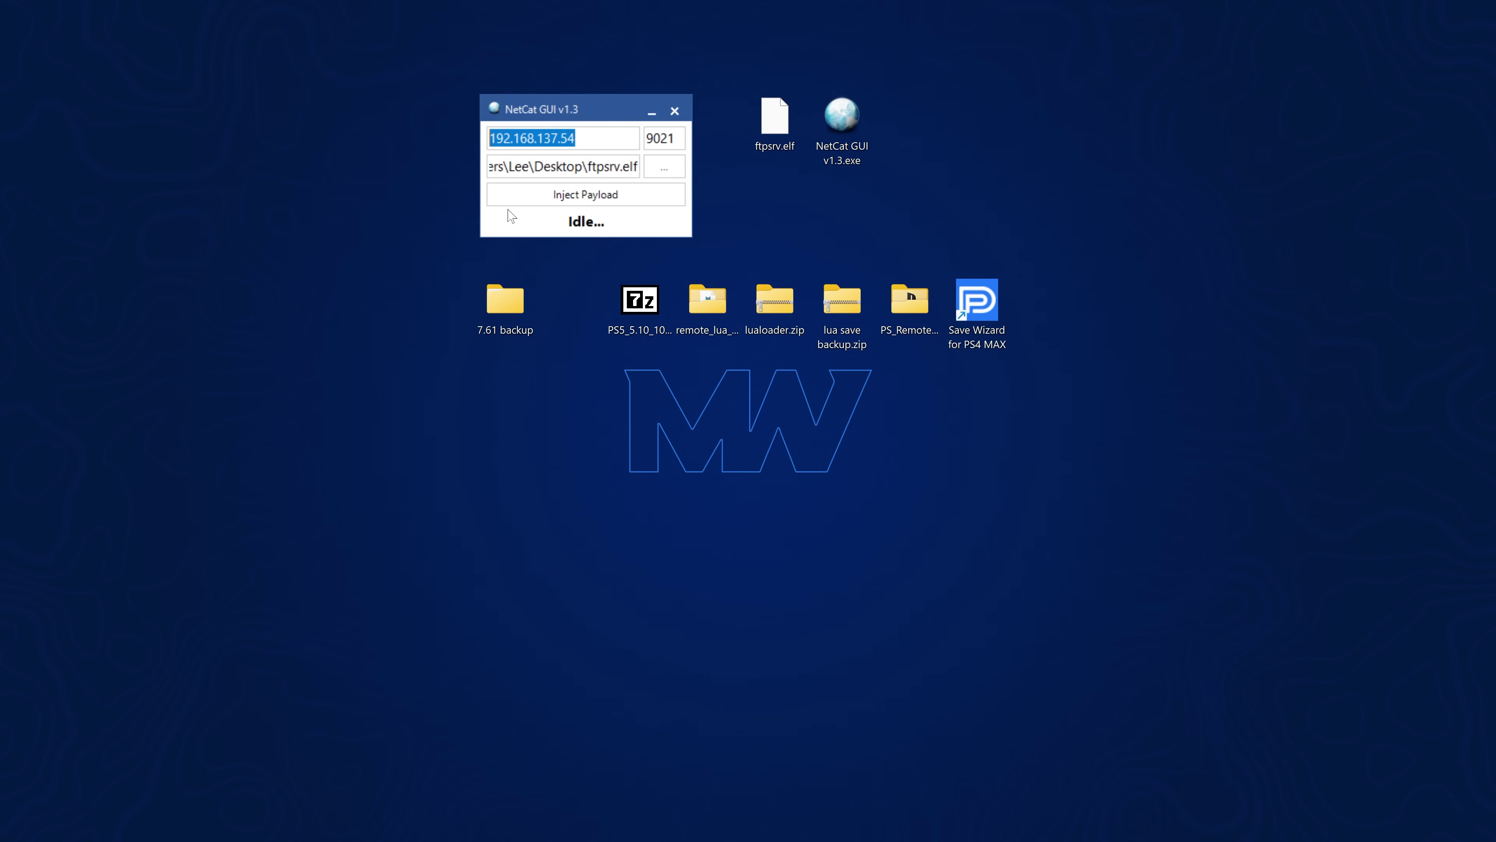
click(518, 198)
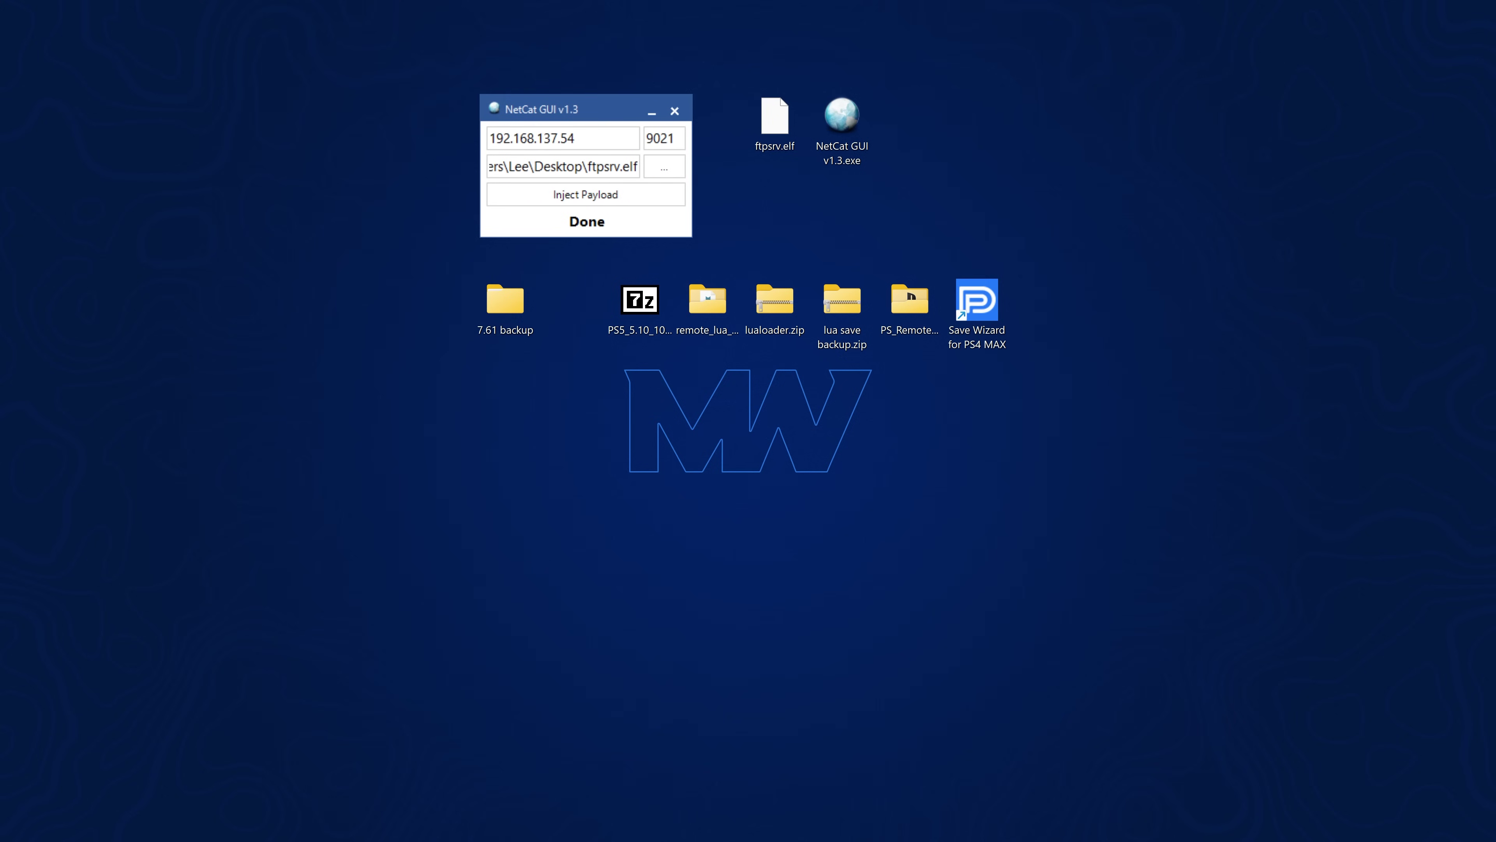
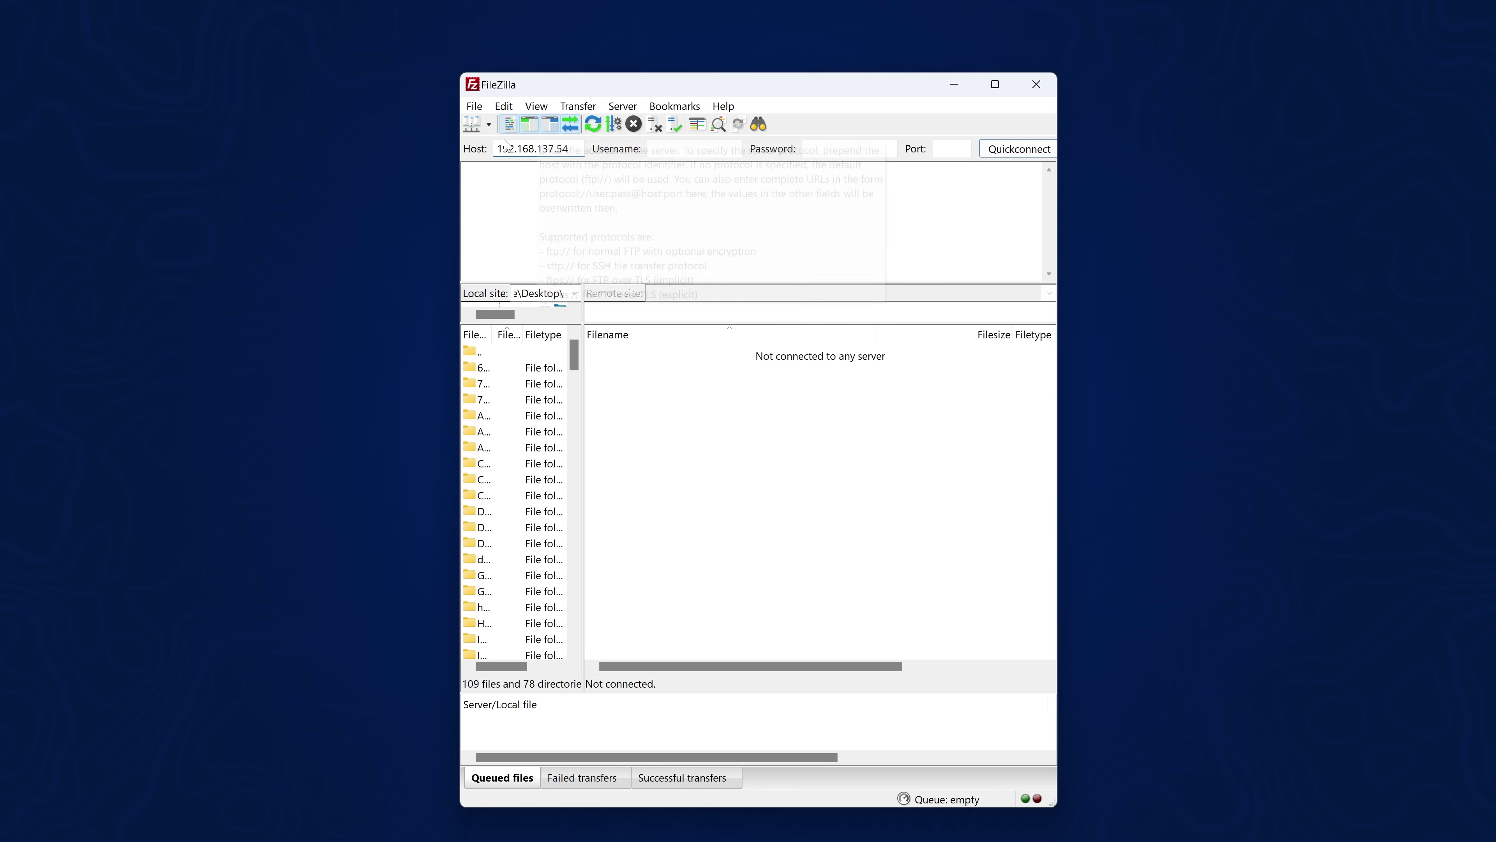
In FileZilla, connect to host 192.168.137.54 on port 2121, leaving the username and password blank.
double_click(518, 149)
click(951, 149)
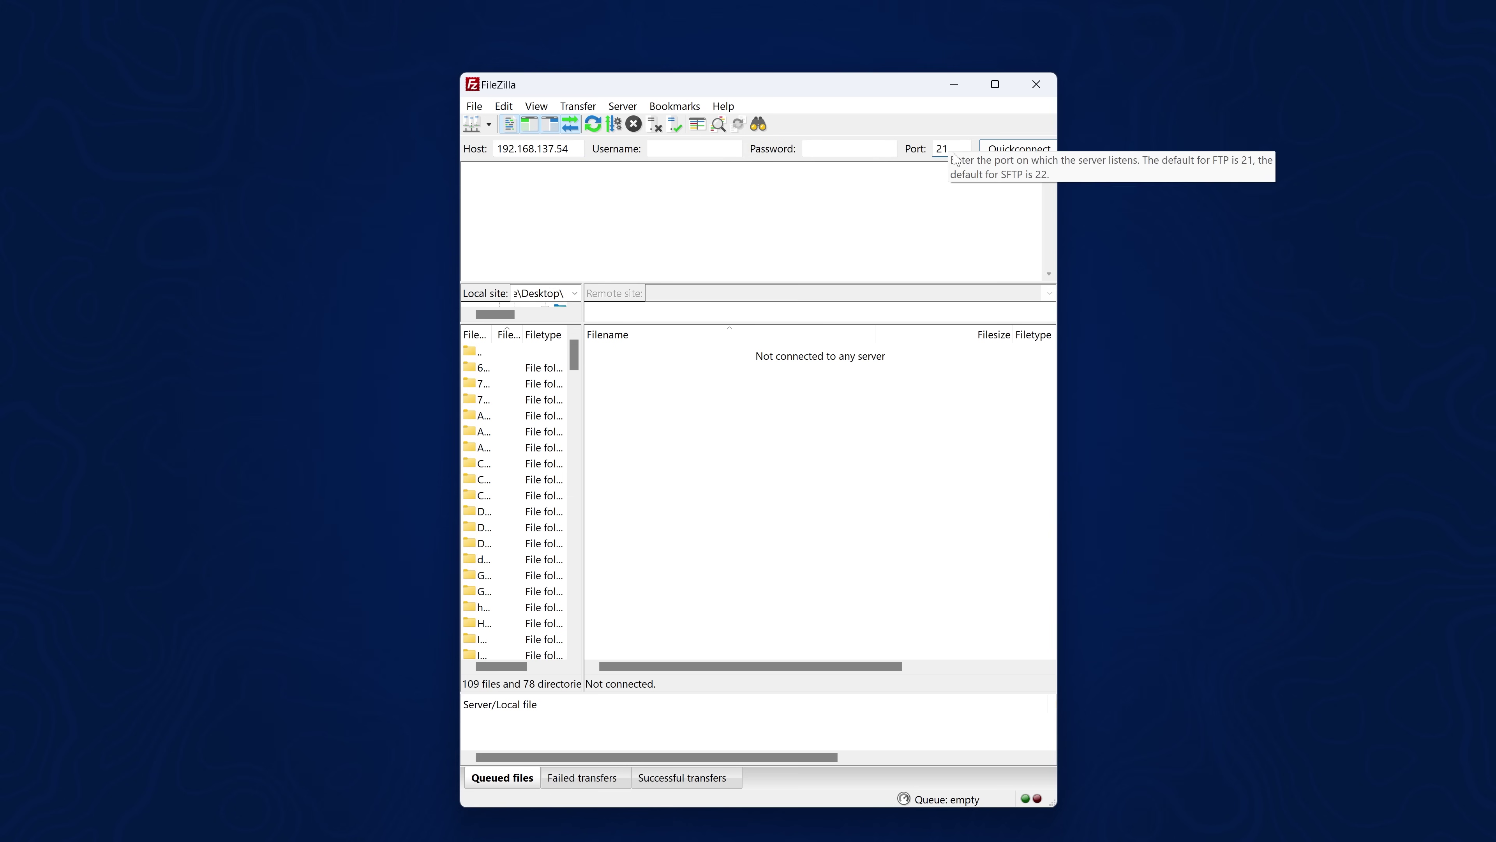
text(2121)
drag(1059, 189, 1117, 190)
click(1031, 152)
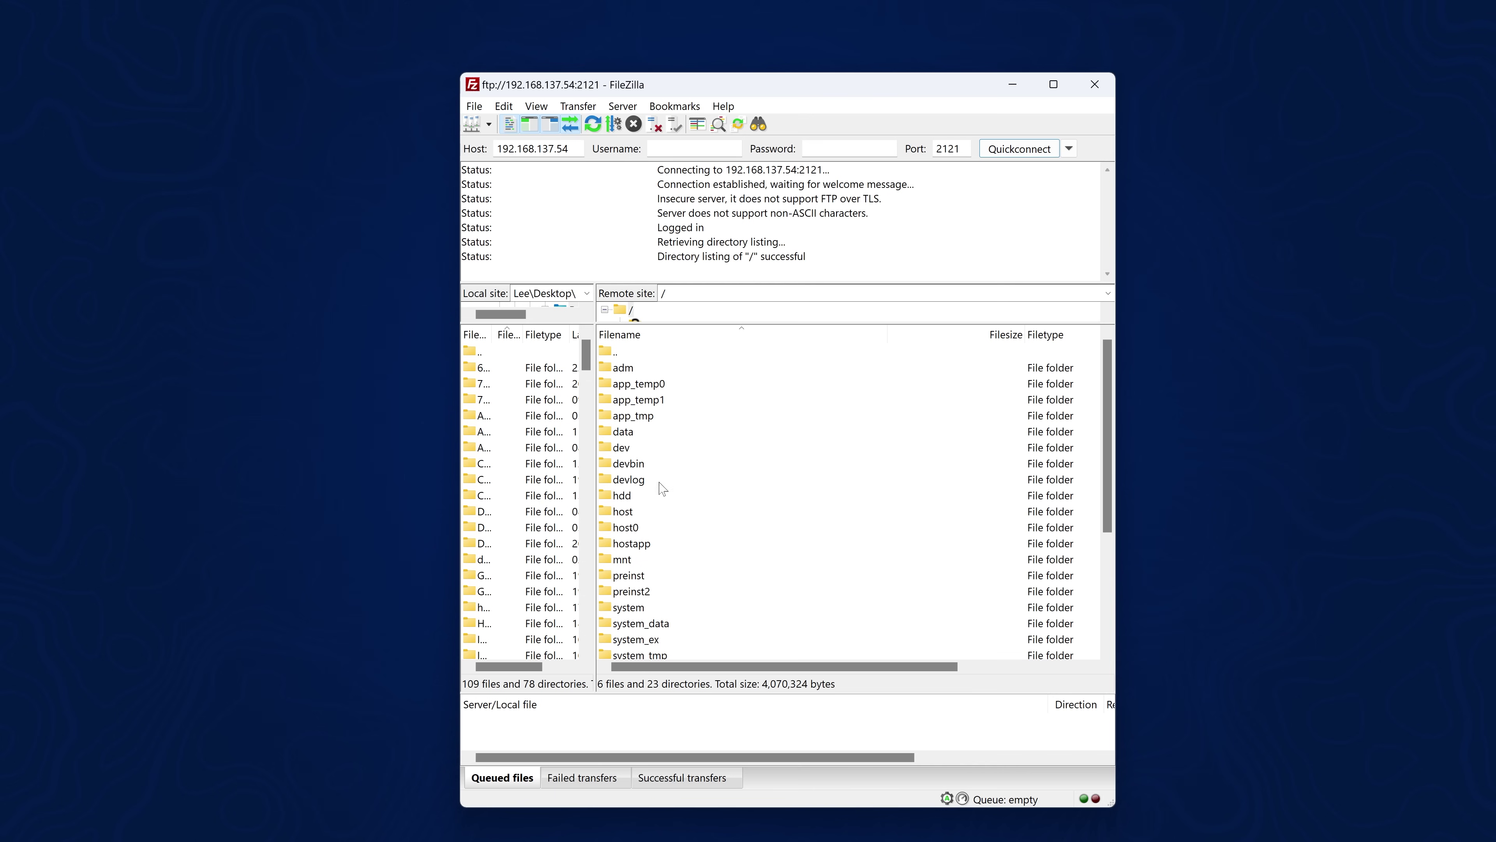
Open the console's data folder, create a directory named homebrew inside it and open that directory.
drag(884, 89, 881, 71)
scroll(718, 411, down, 4)
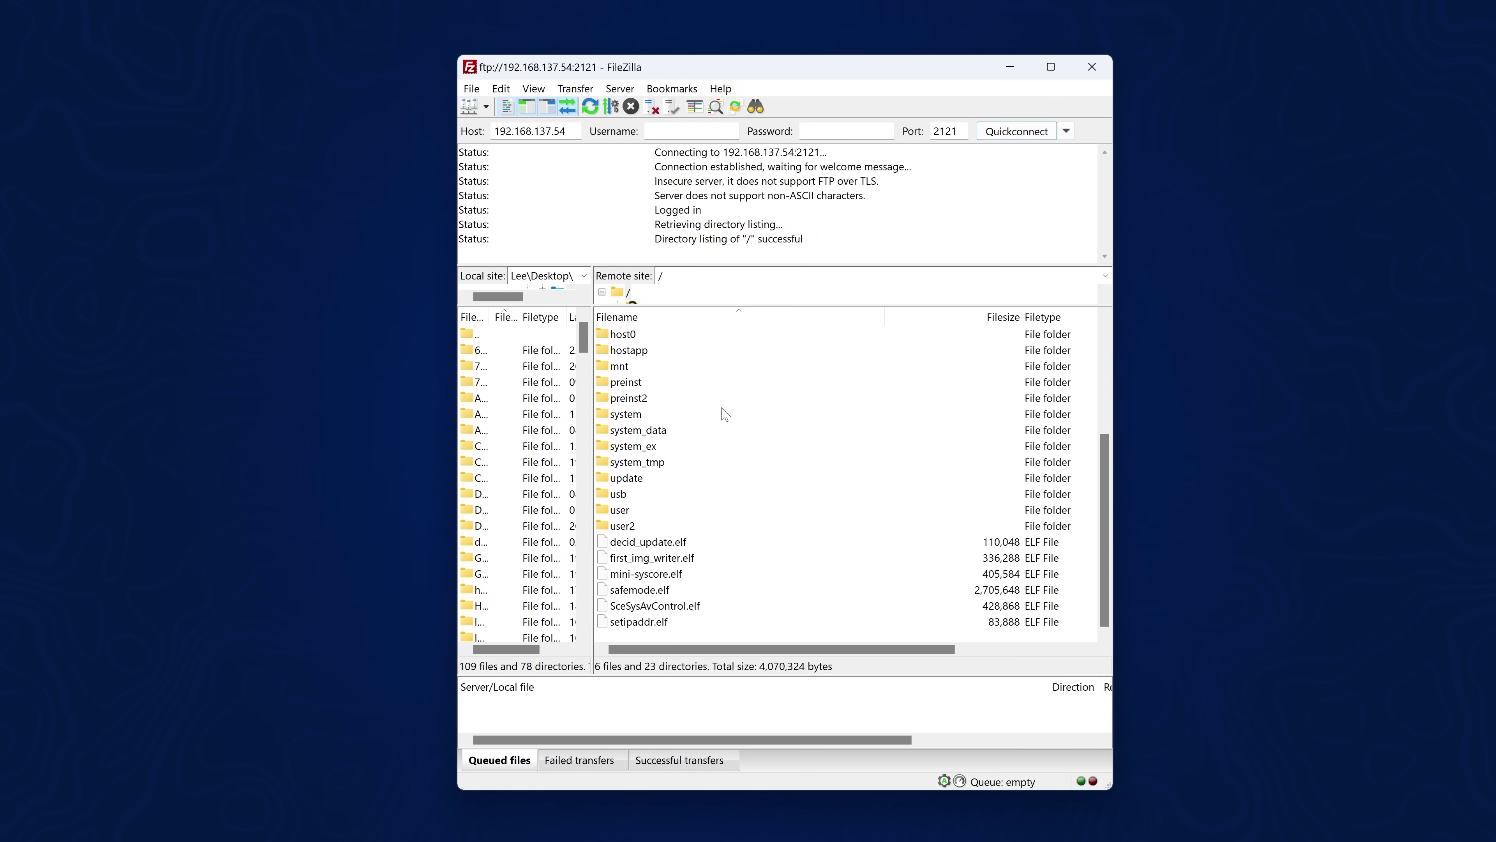
scroll(725, 414, up, 4)
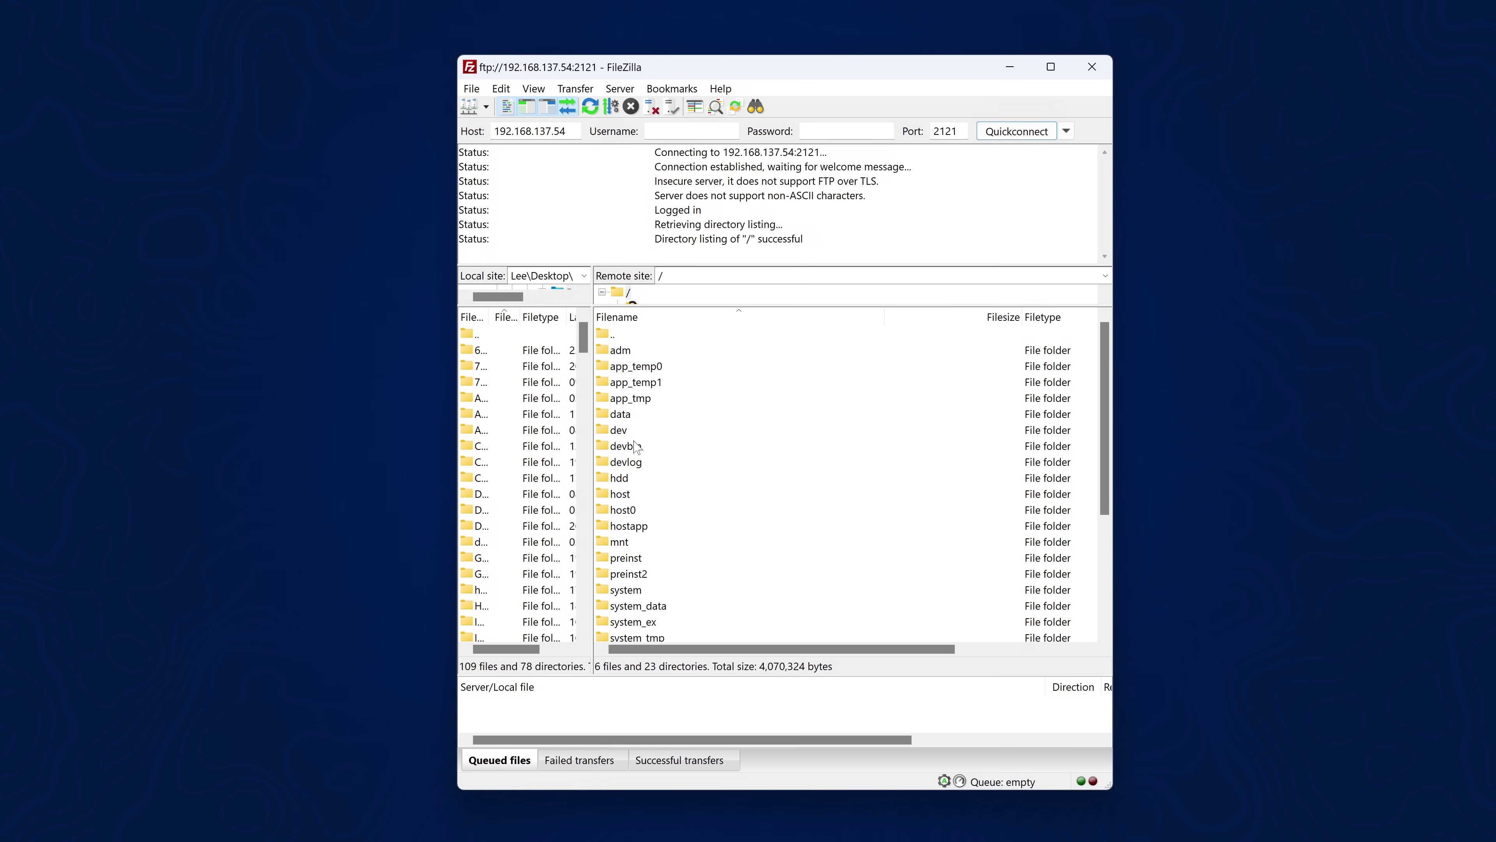
double_click(619, 414)
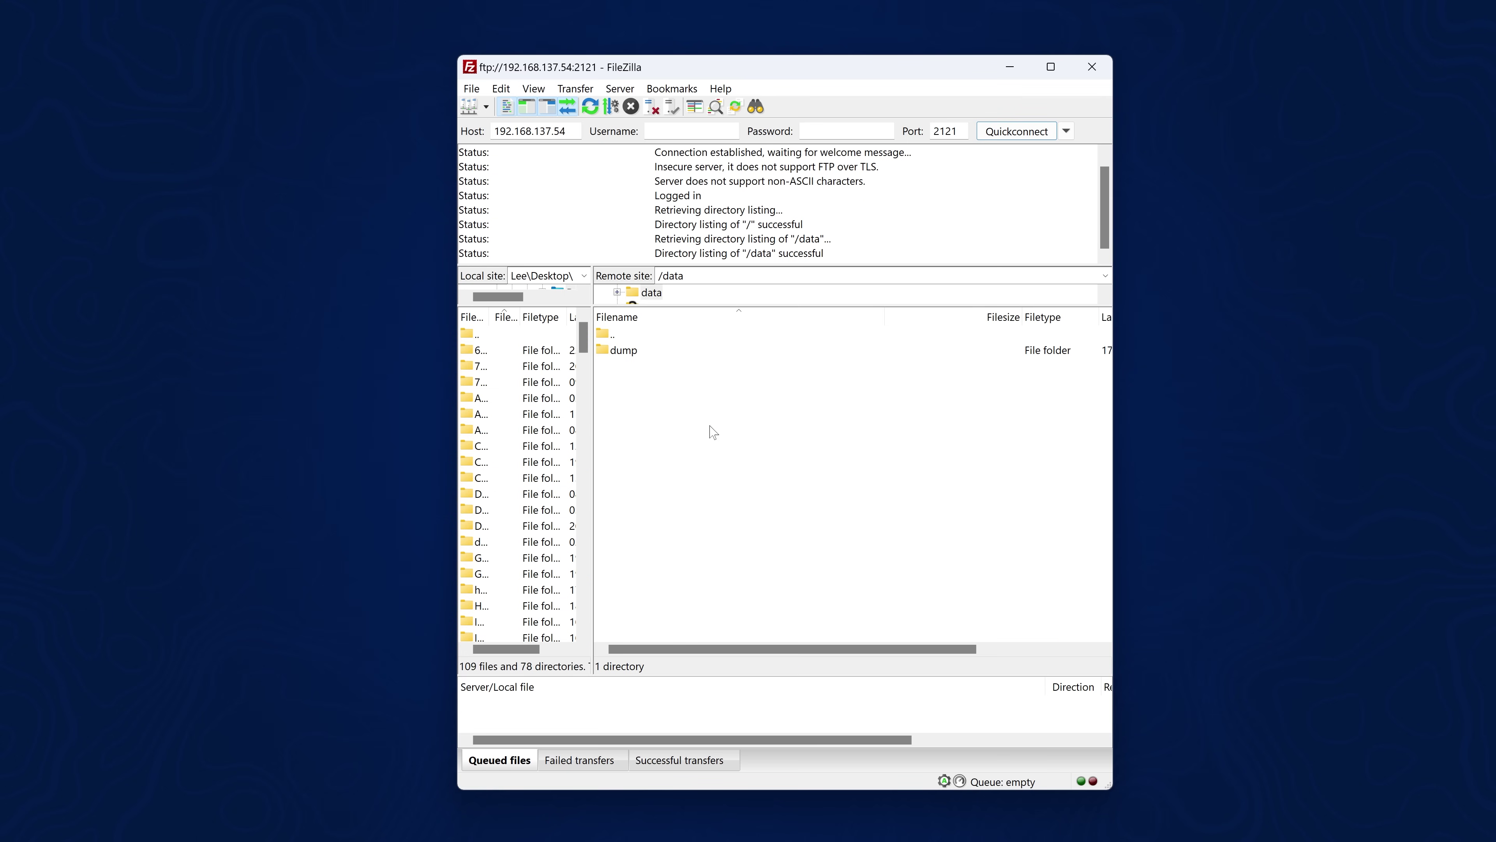
right_click(640, 431)
click(715, 499)
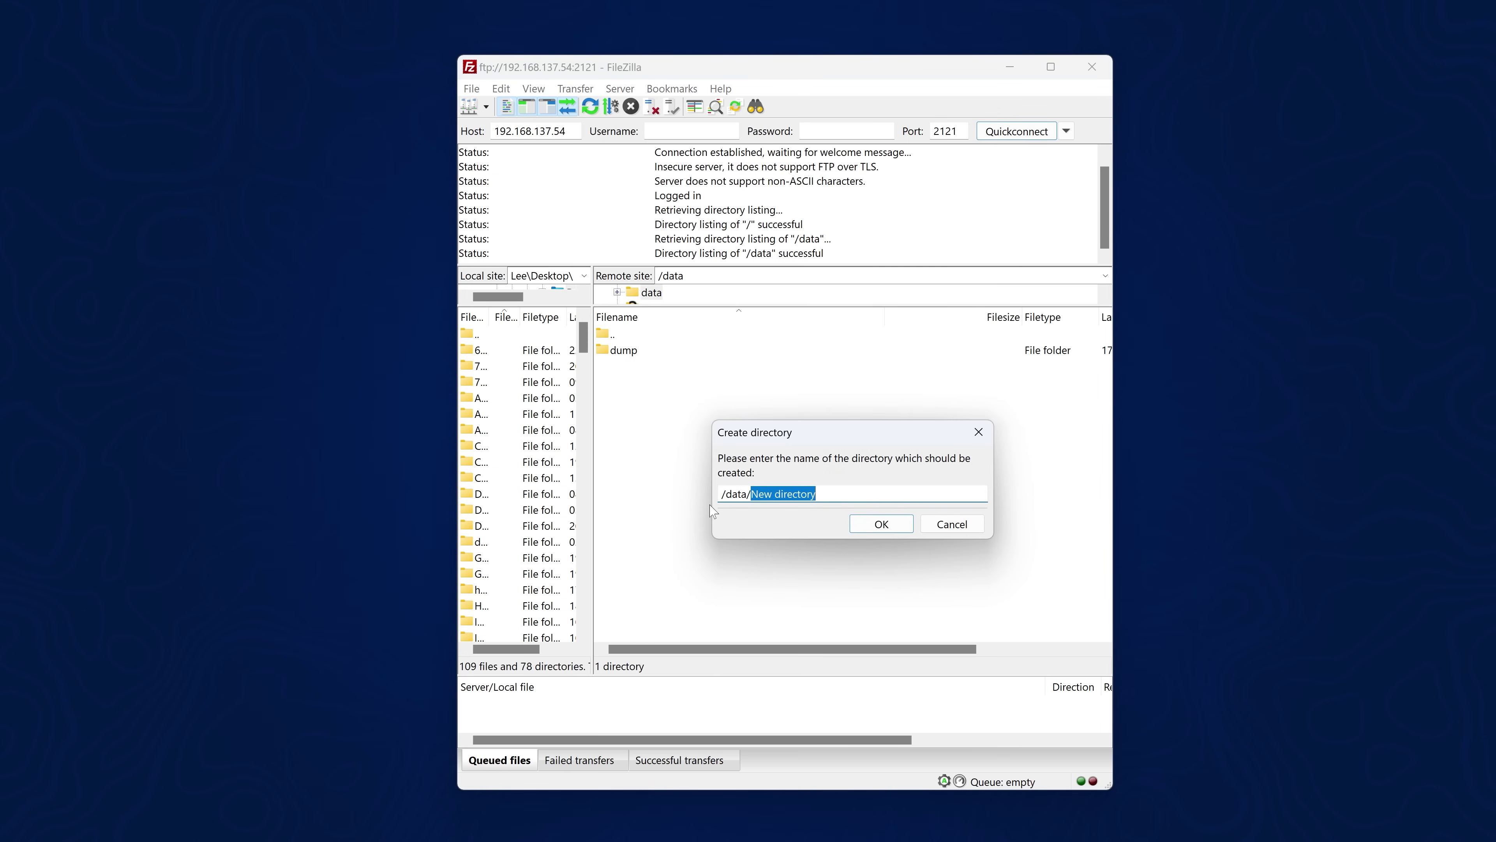
text(homebrew)
key(Return)
double_click(640, 366)
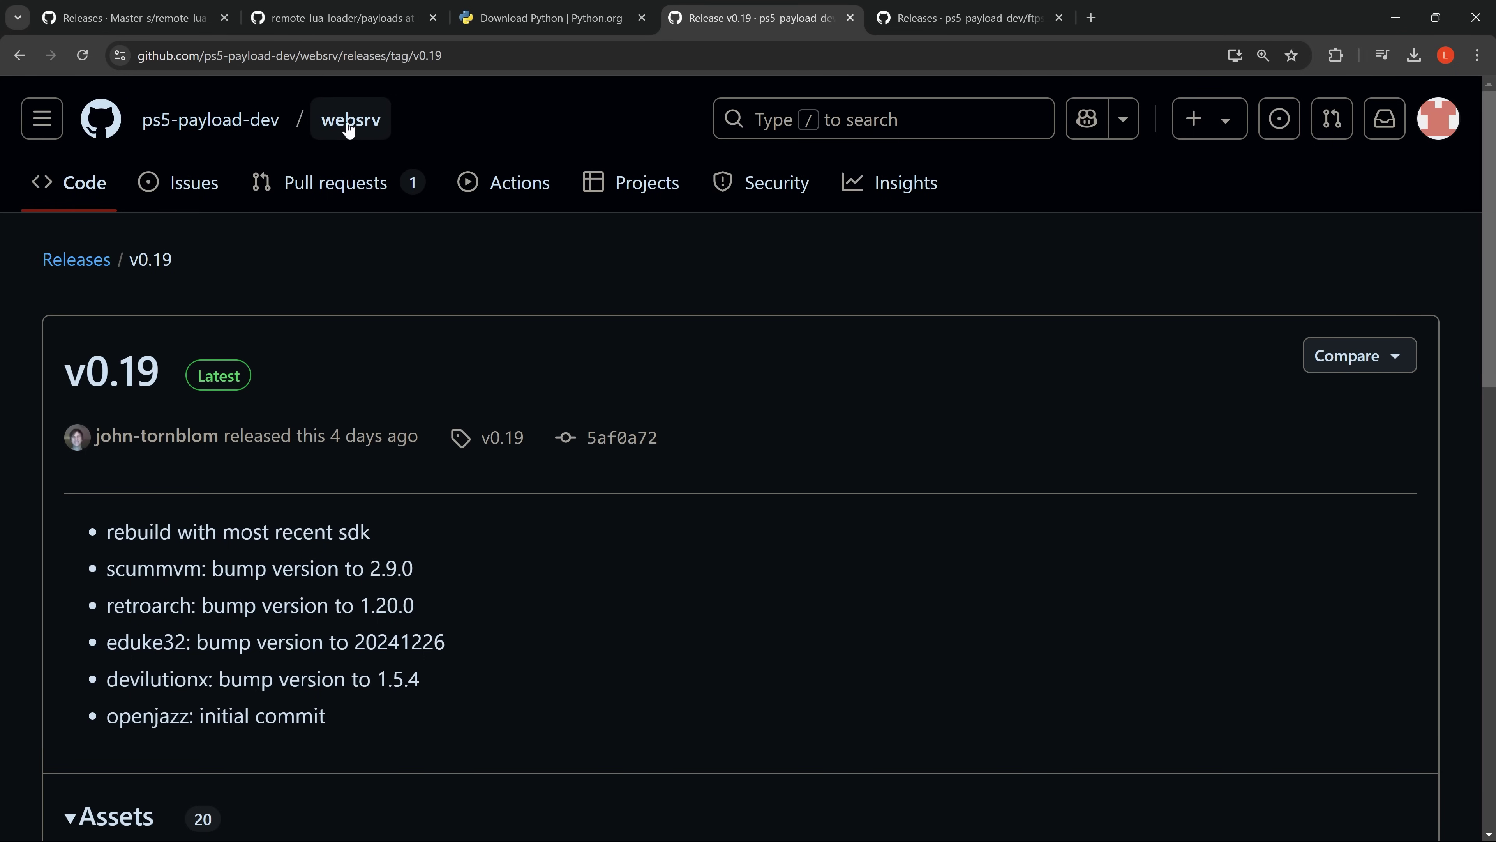
In the browser, download IV9999-FAKE00000_00-HOMEBREWLOADER01.pkg from the websrv v0.19 release assets.
scroll(539, 594, down, 5)
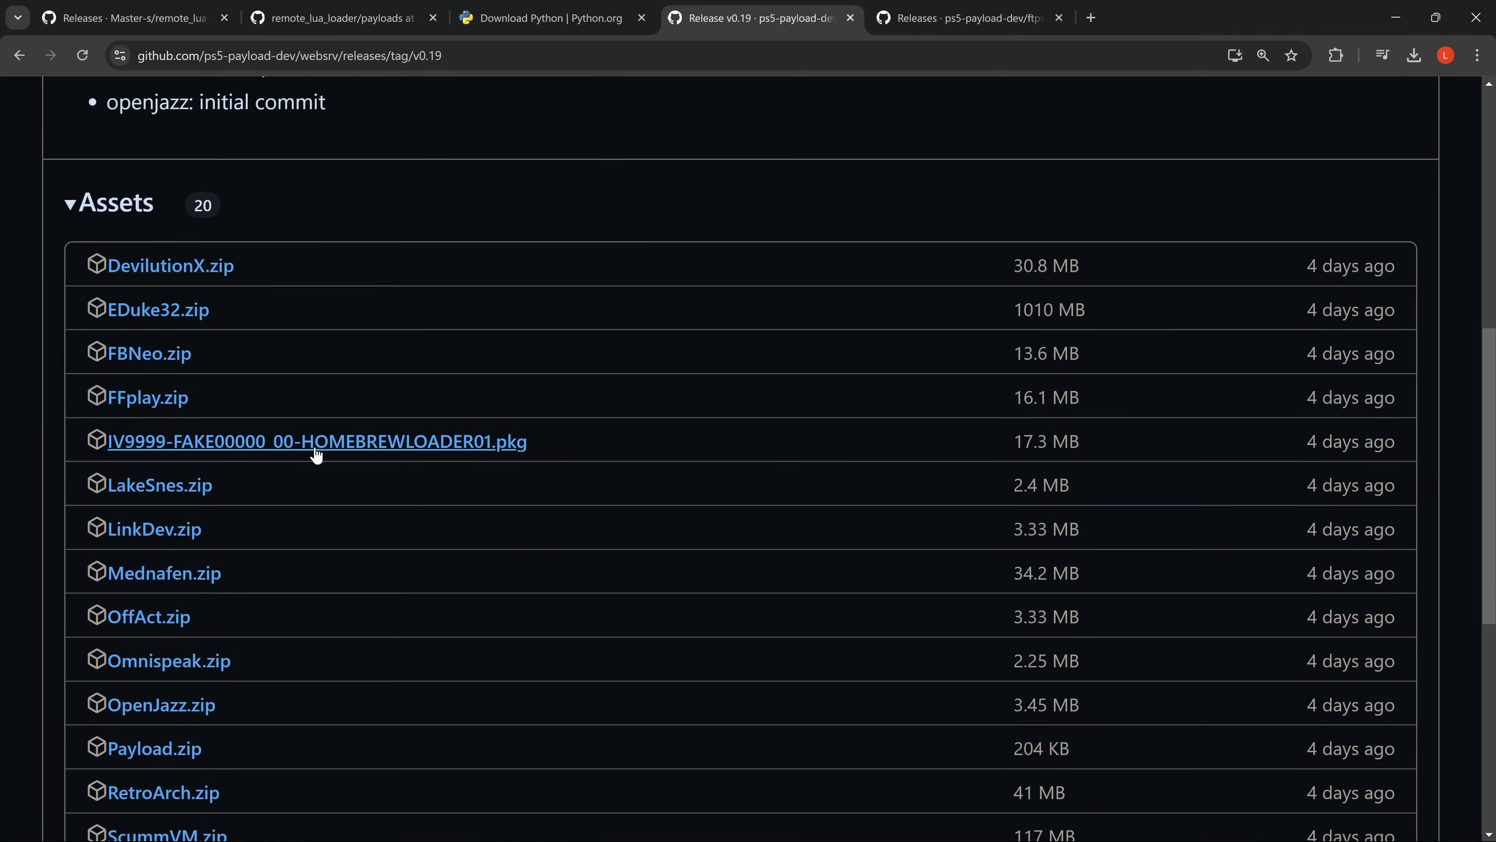
click(391, 446)
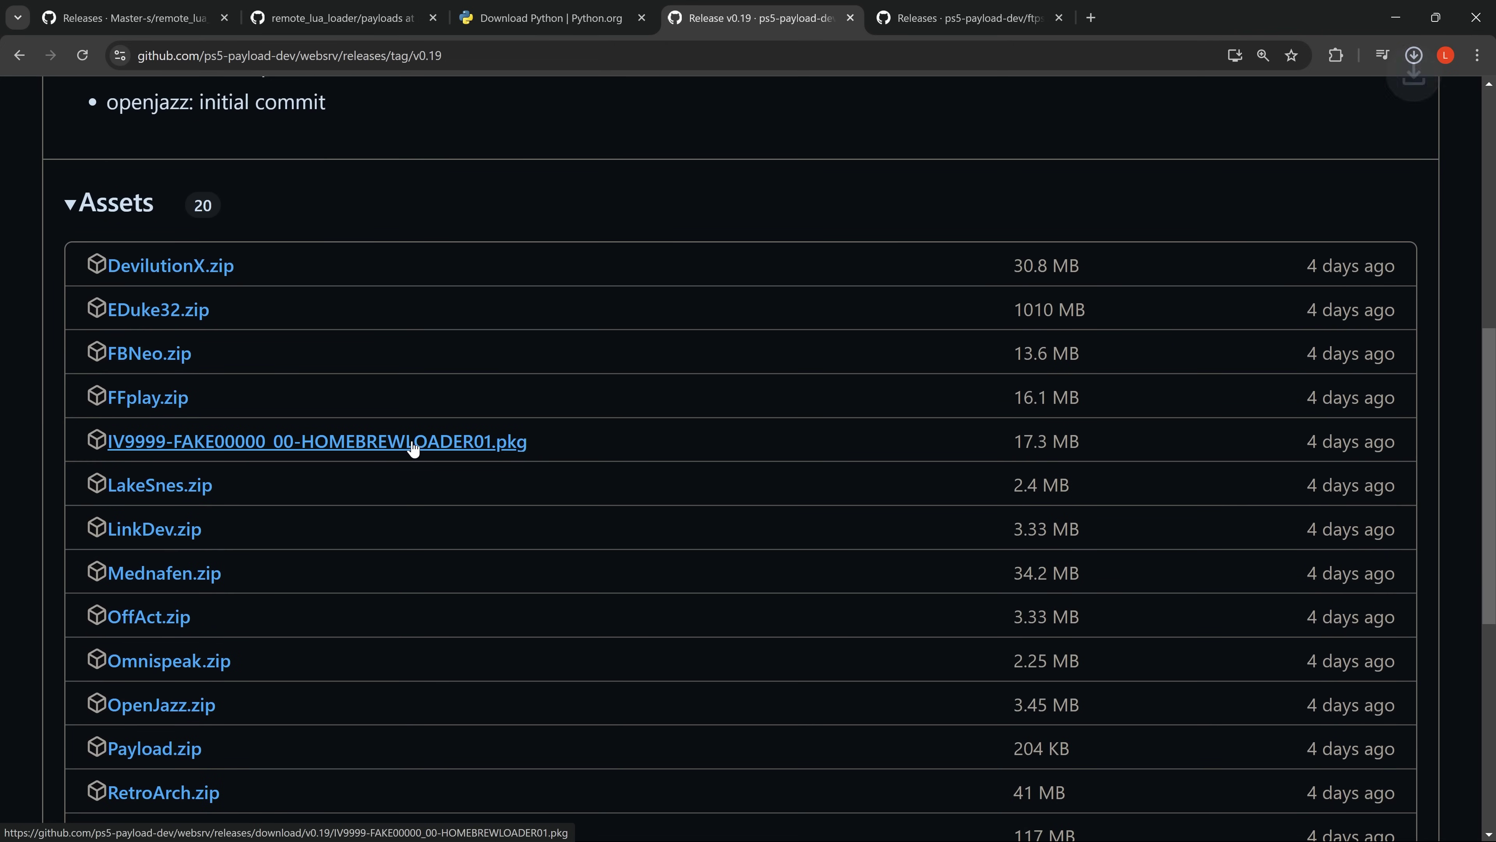
scroll(260, 550, down, 3)
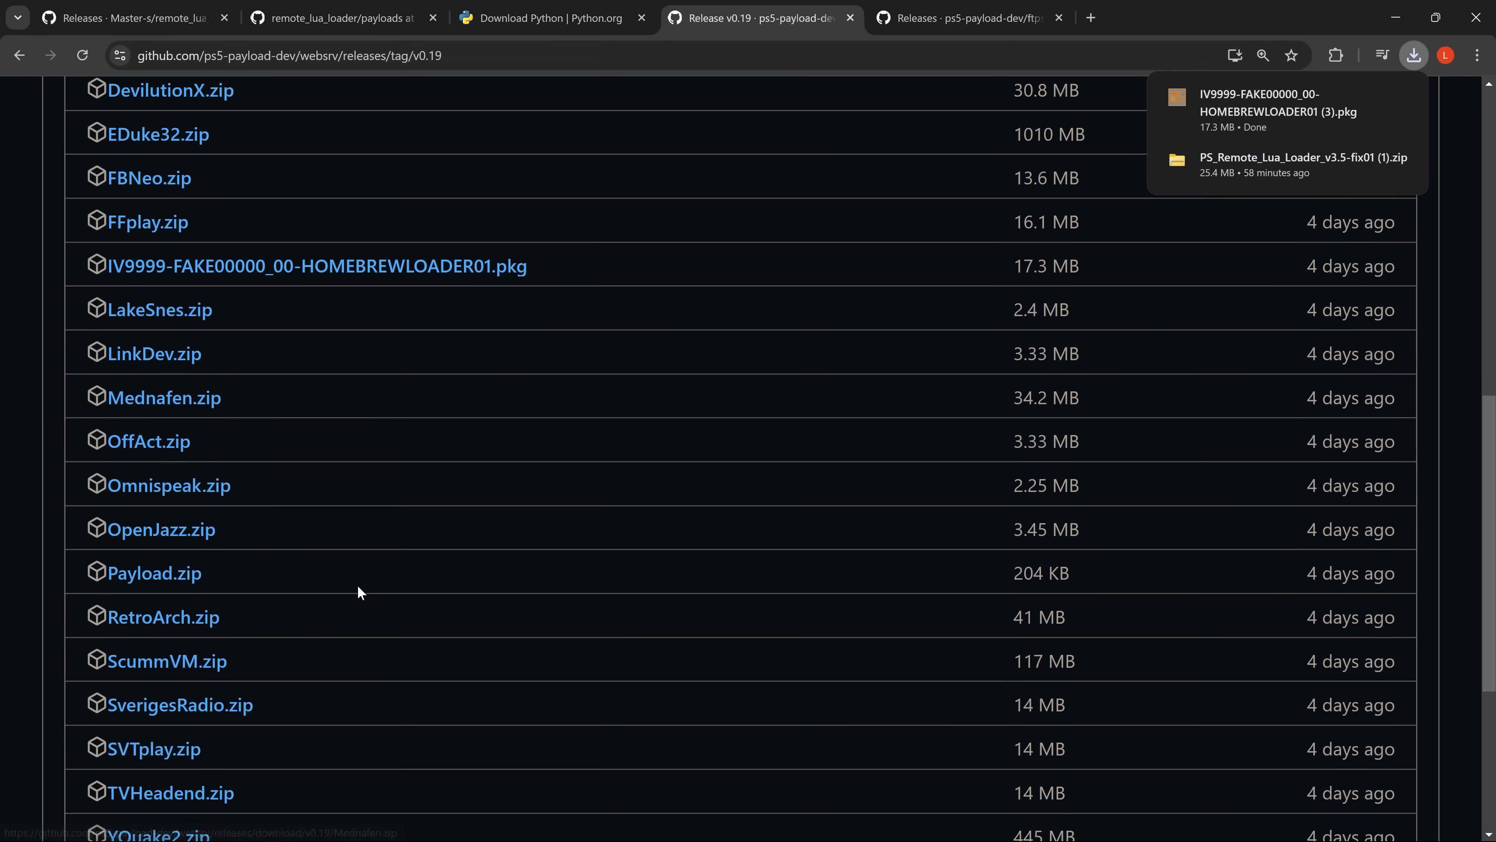
scroll(268, 655, down, 2)
scroll(336, 539, up, 2)
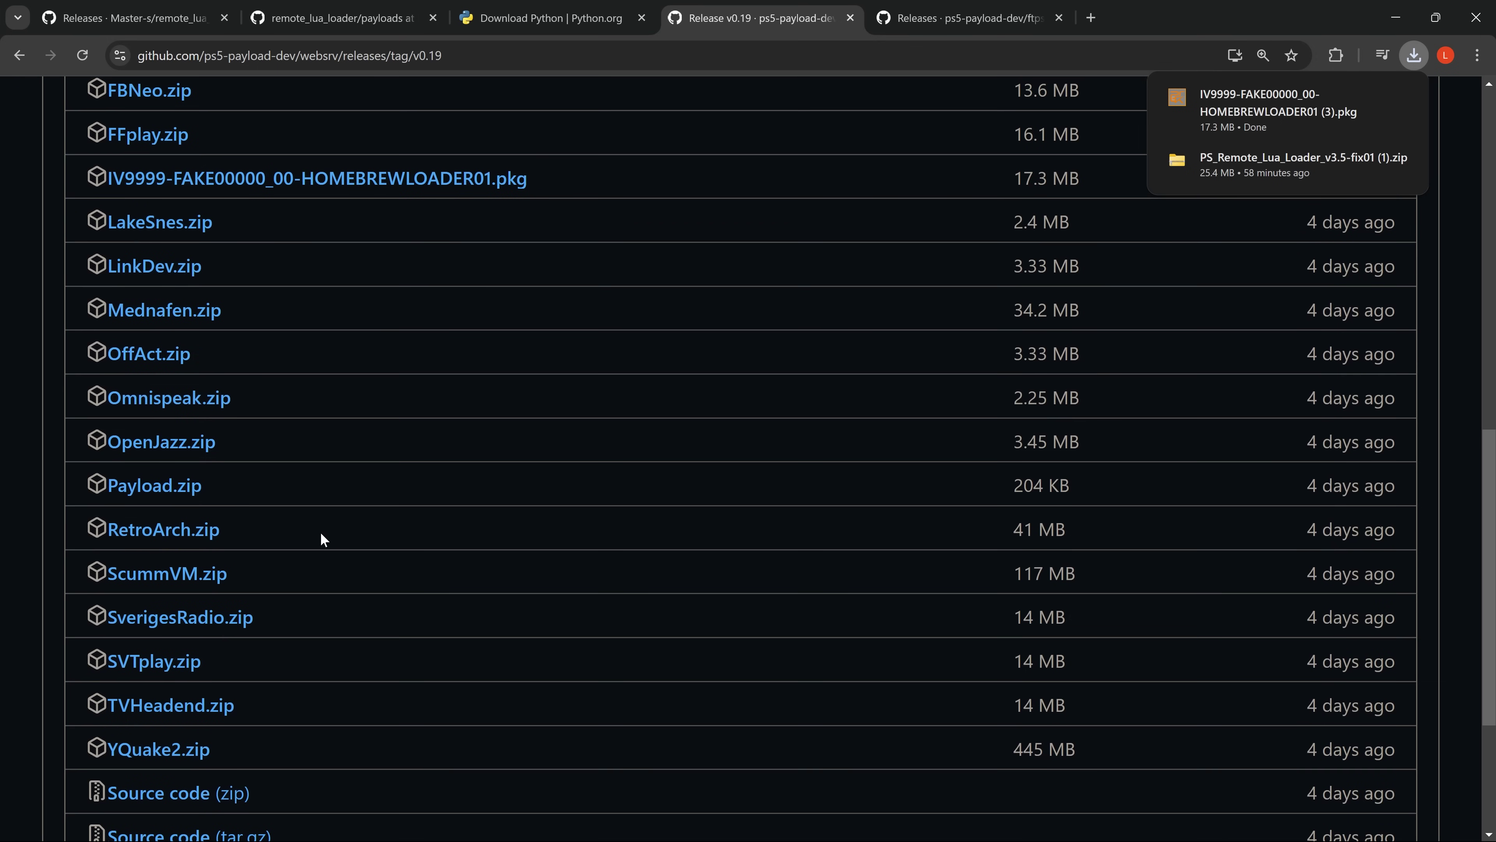
Download RetroArch.zip and DevilutionX.zip from the same release assets.
scroll(267, 575, down, 1)
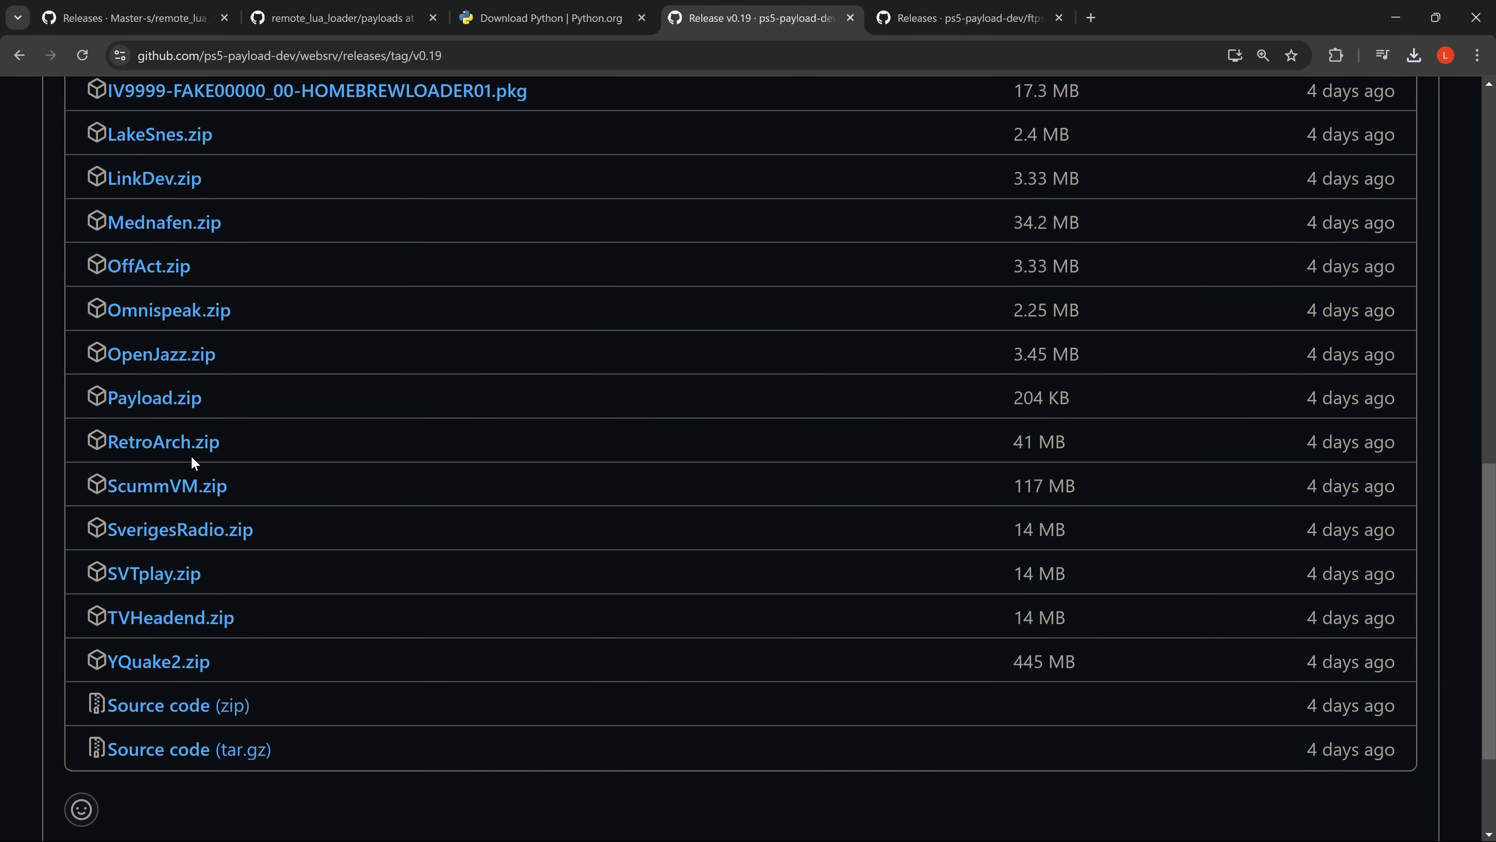
click(197, 449)
scroll(201, 218, up, 3)
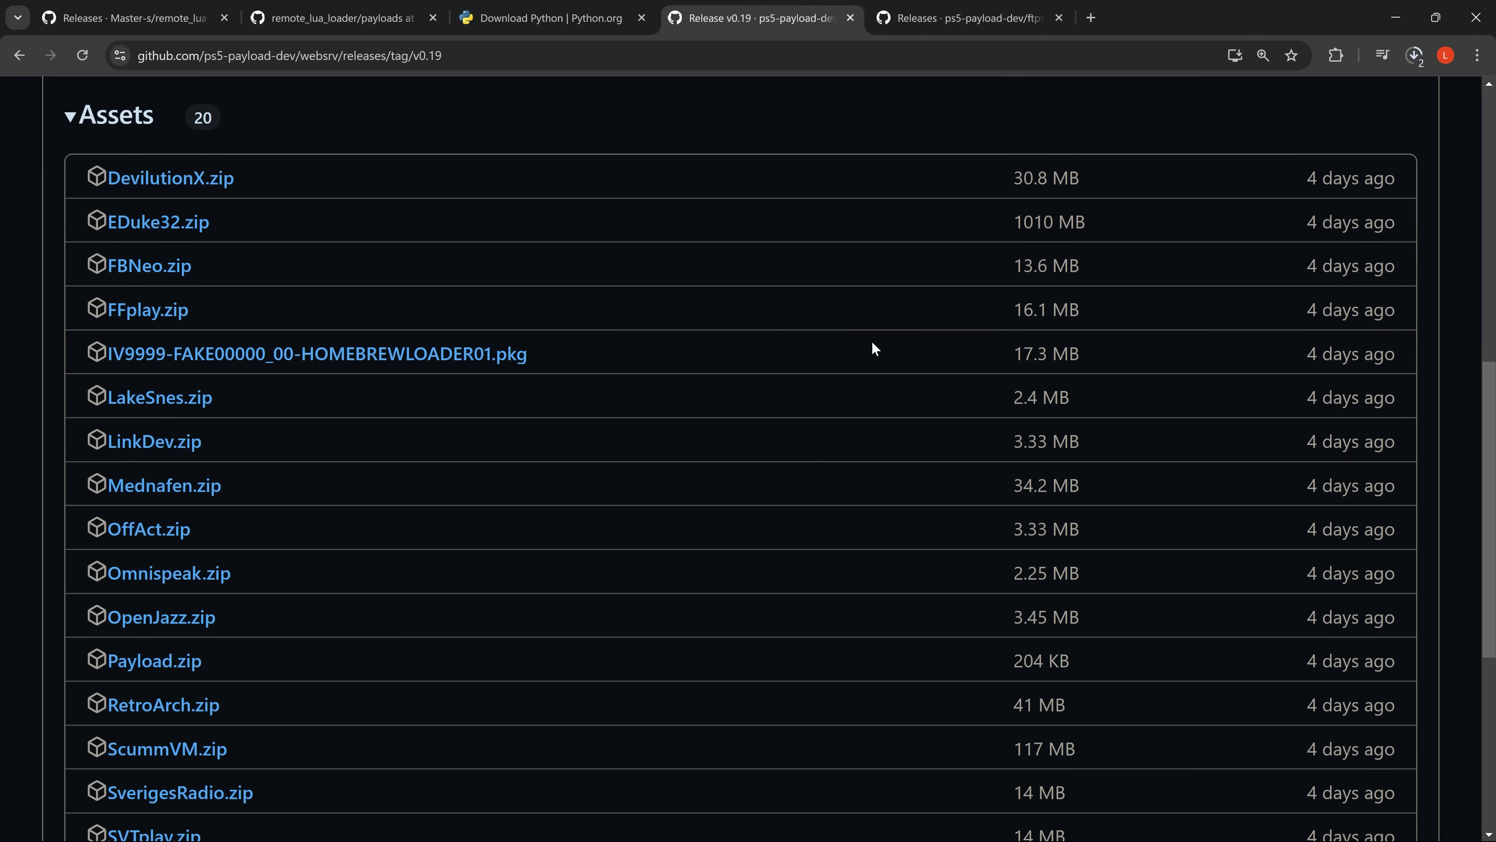
scroll(793, 467, up, 4)
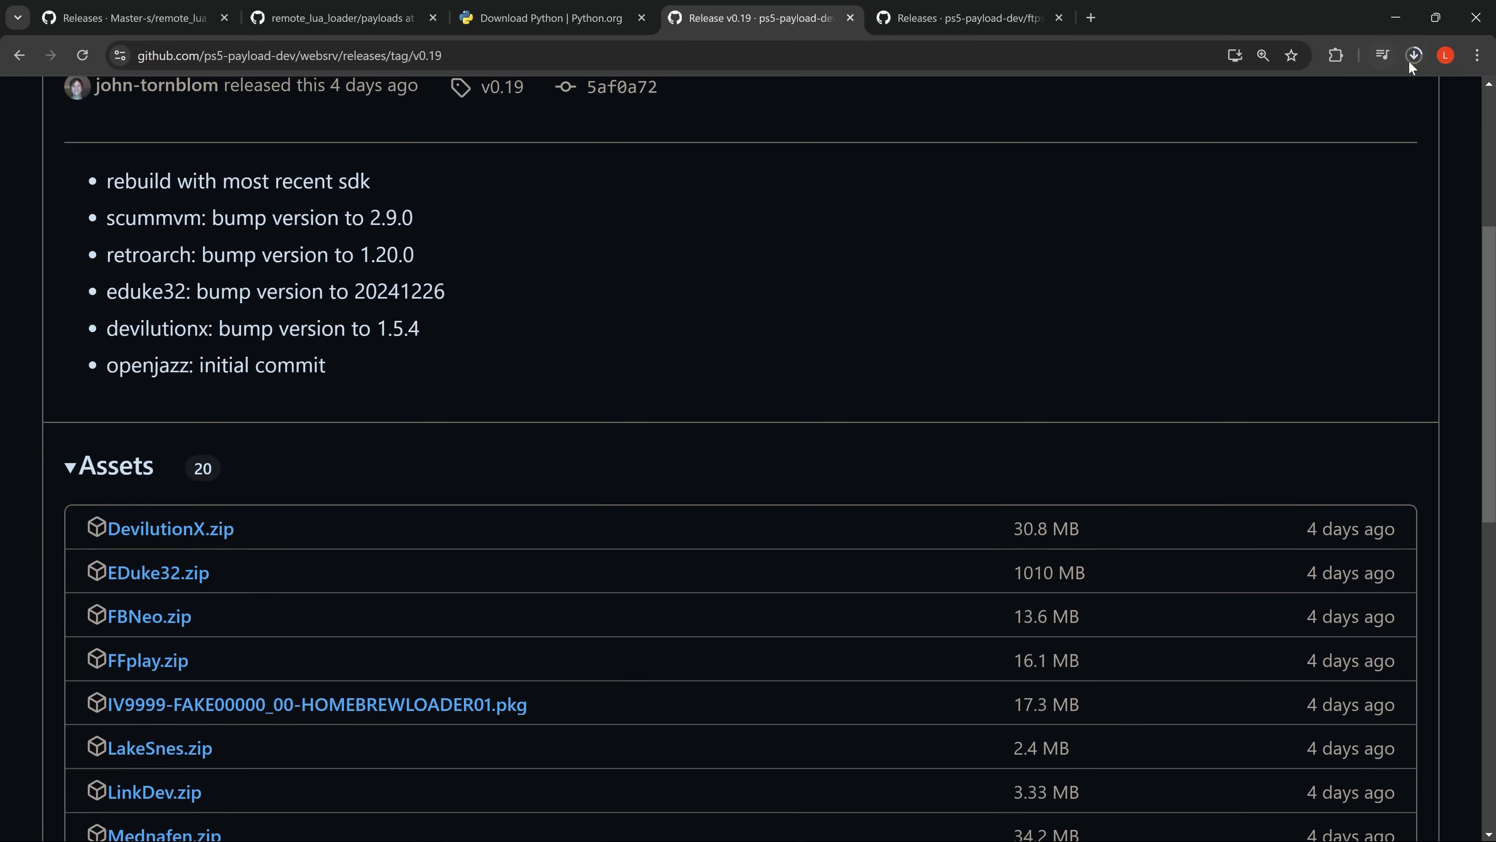
scroll(505, 535, down, 5)
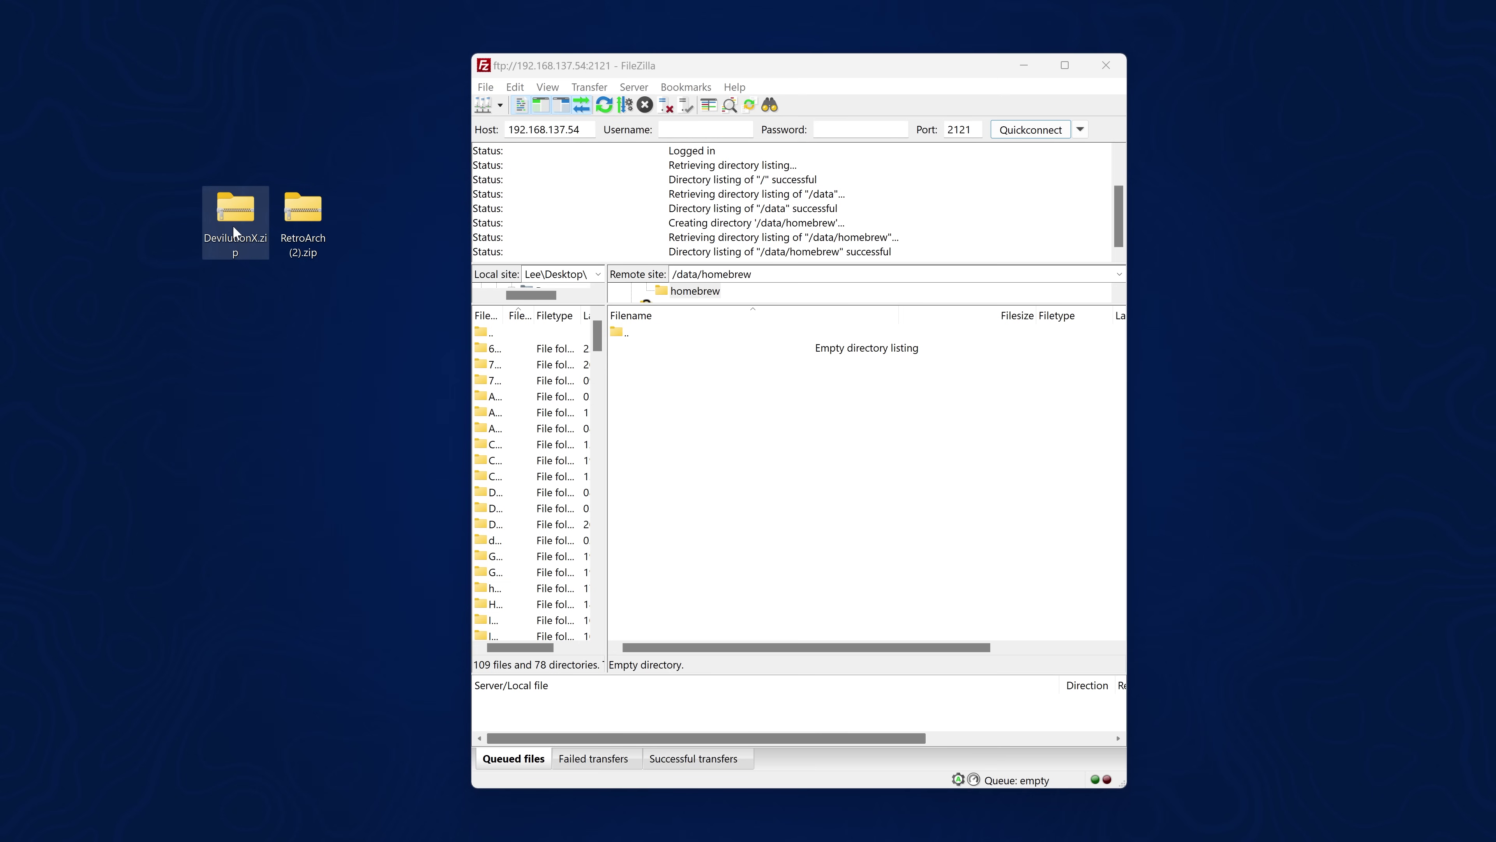
Create a desktop folder named DevilutionX, using the archive's copied name, and place it below DevilutionX.zip.
right_click(235, 232)
click(326, 672)
key(ctrl+c)
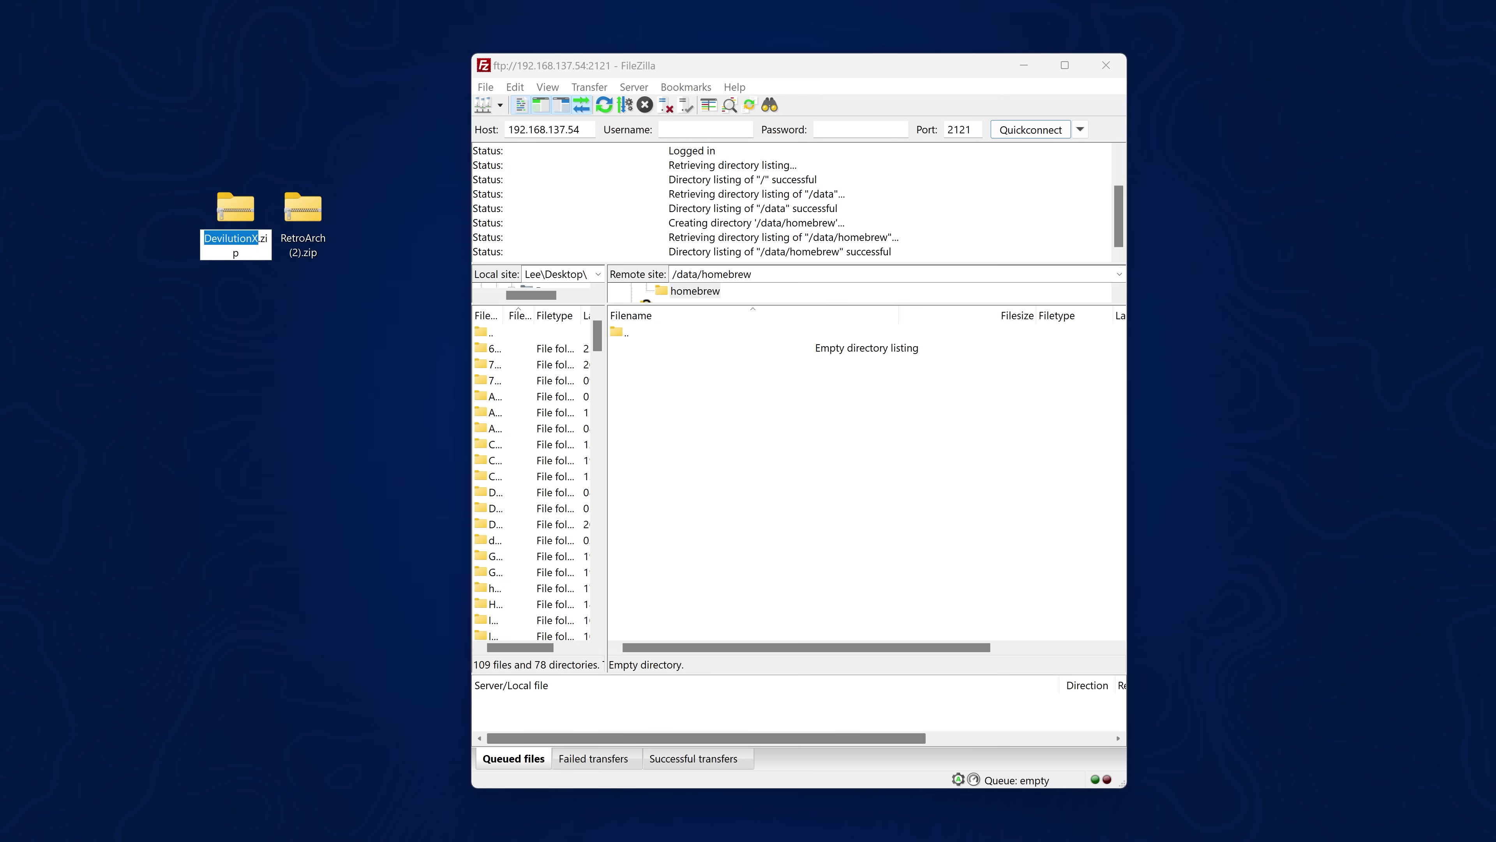
right_click(224, 439)
mouse_move(327, 628)
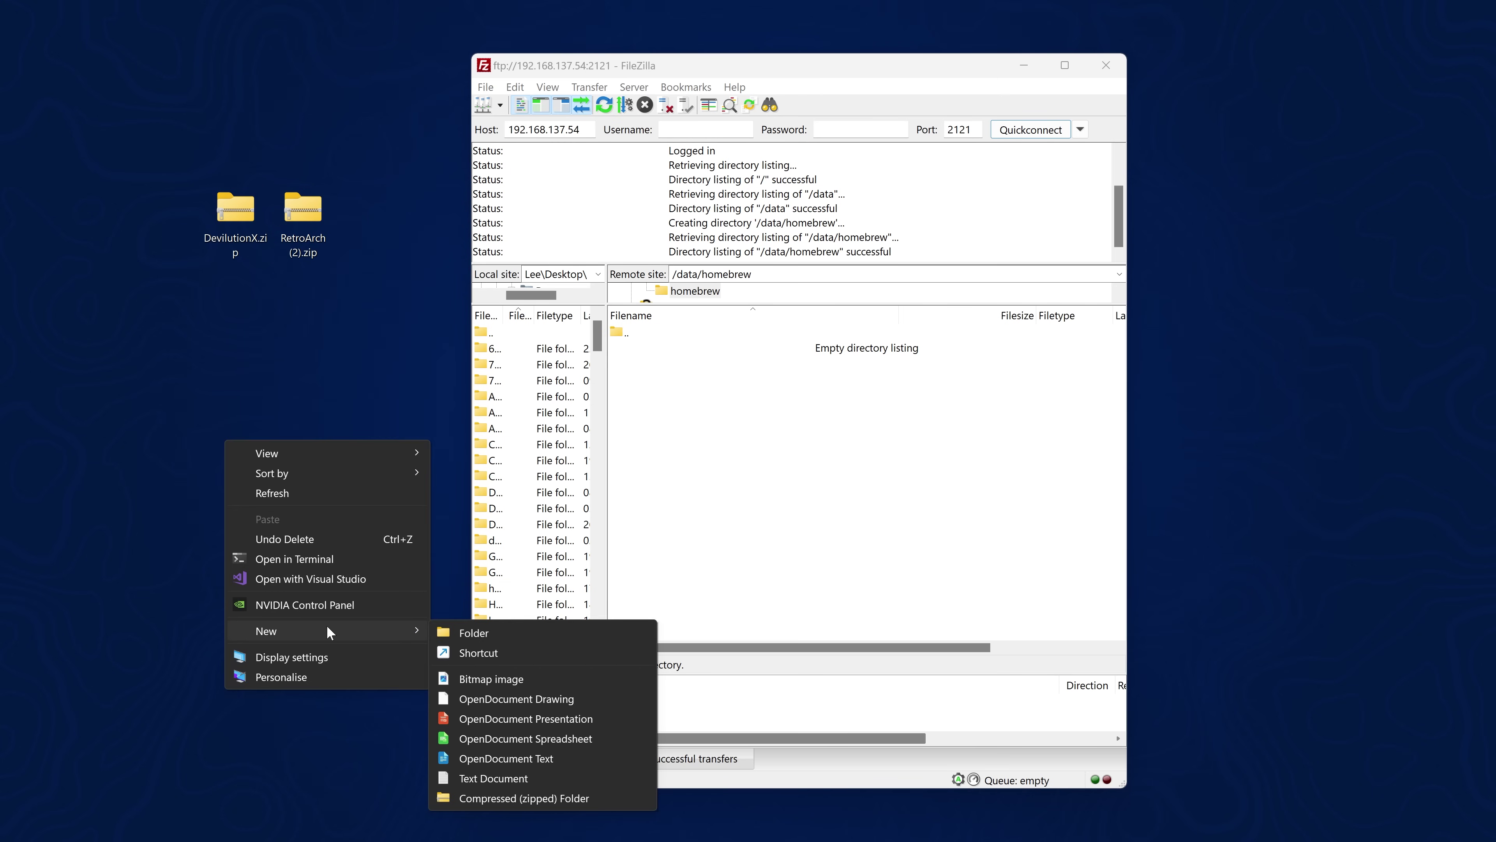
click(471, 636)
key(ctrl+v)
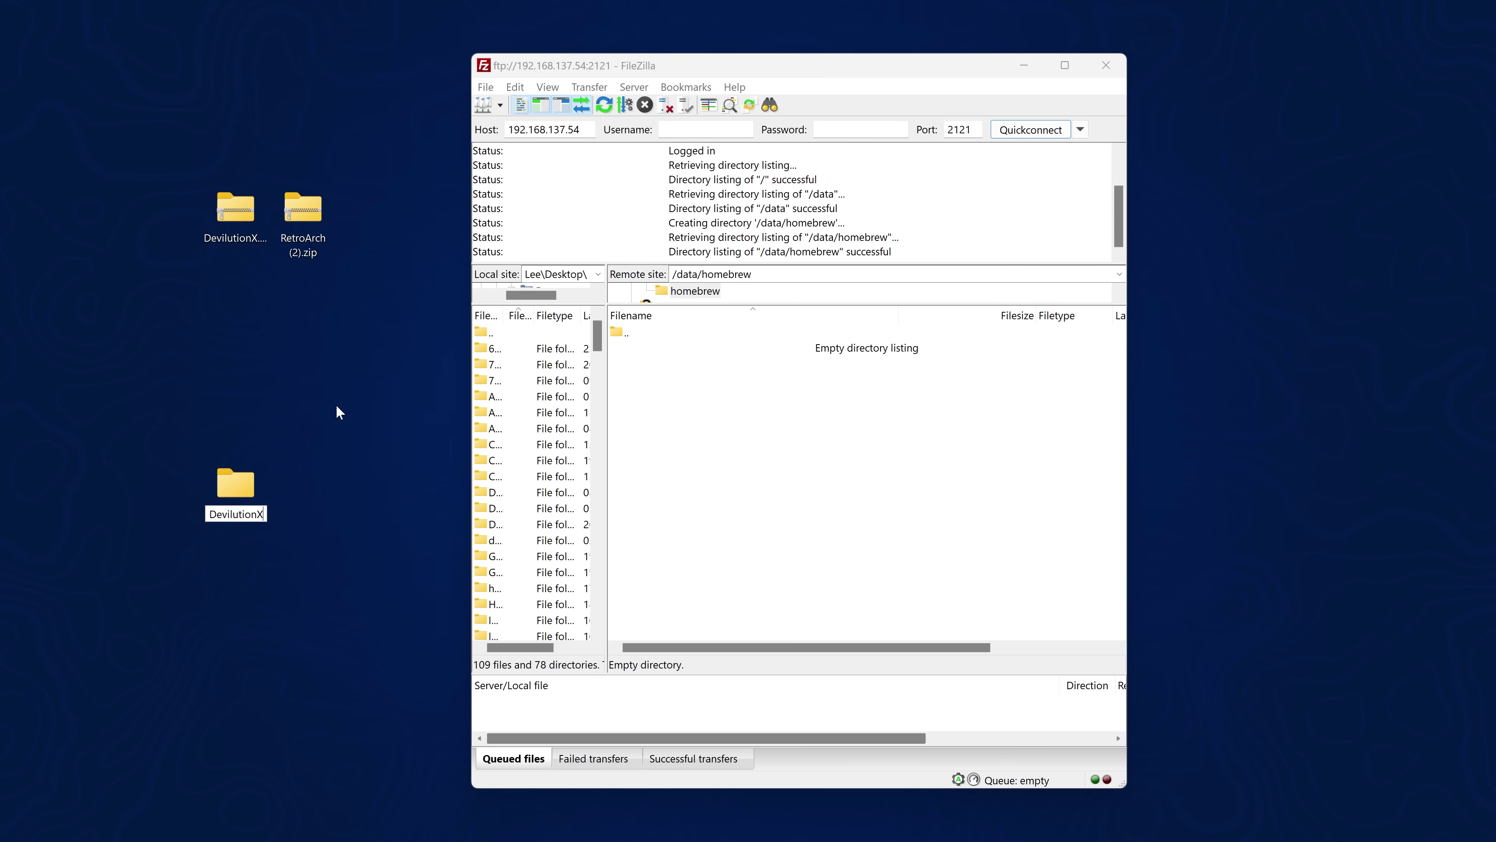
click(238, 494)
drag(239, 494, 238, 313)
Extract all contents of DevilutionX.zip into the DevilutionX folder and close the archive window.
click(239, 226)
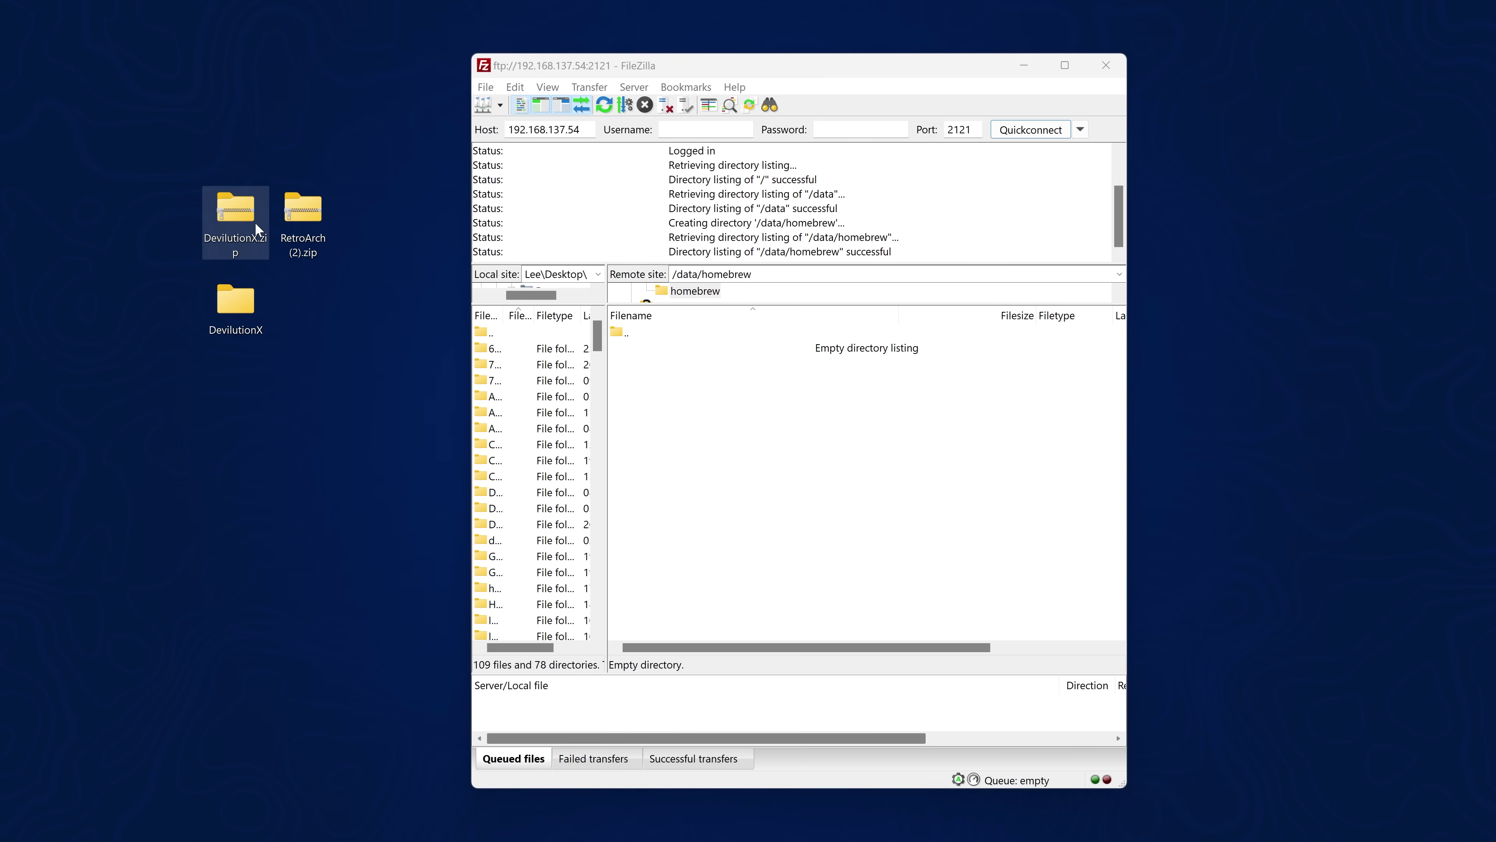
click(12, 218)
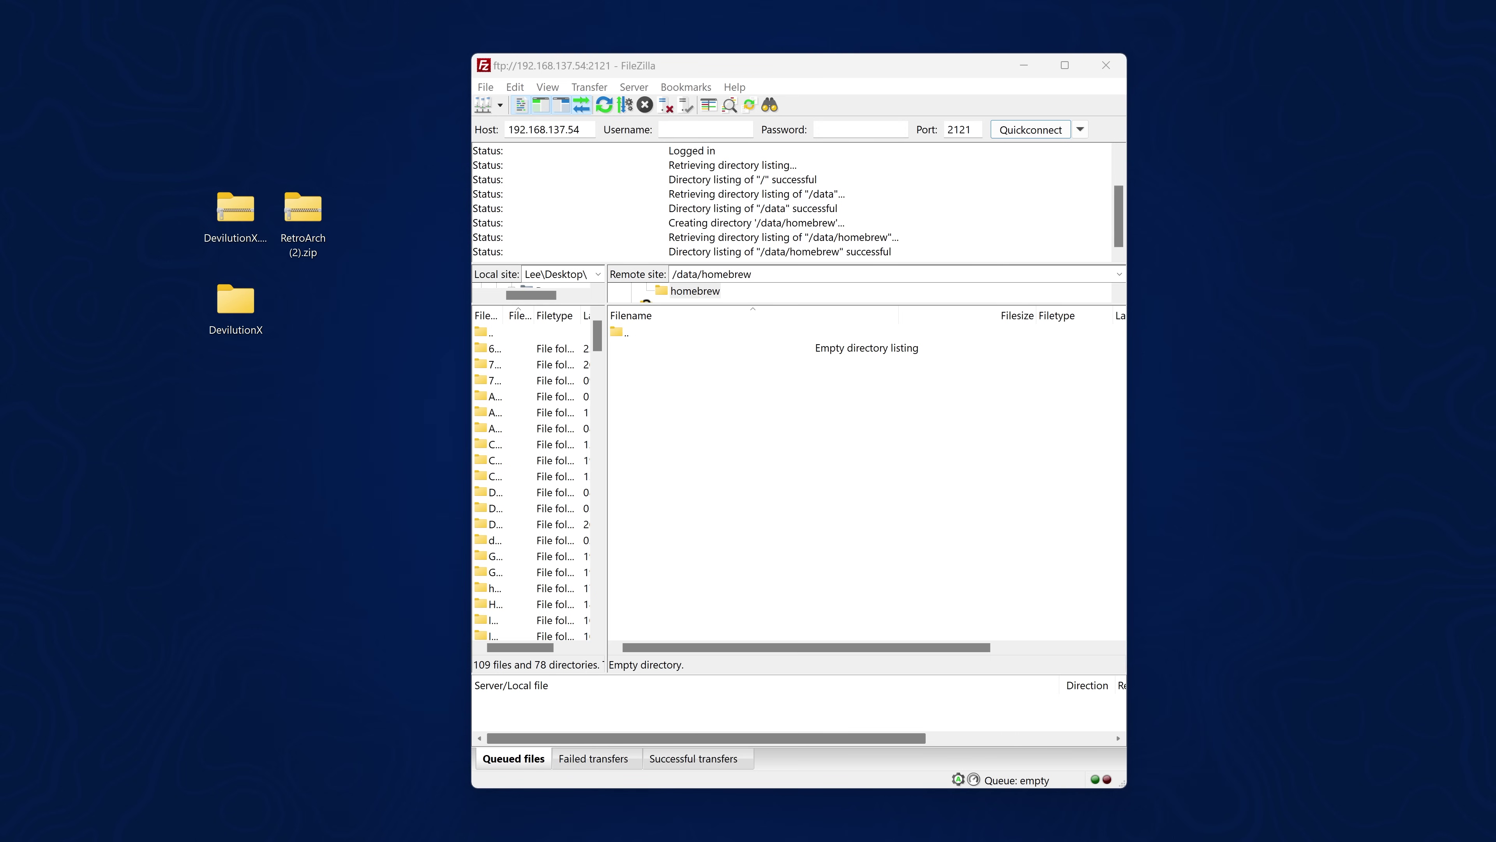
drag(0, 300, 845, 165)
drag(604, 525, 271, 323)
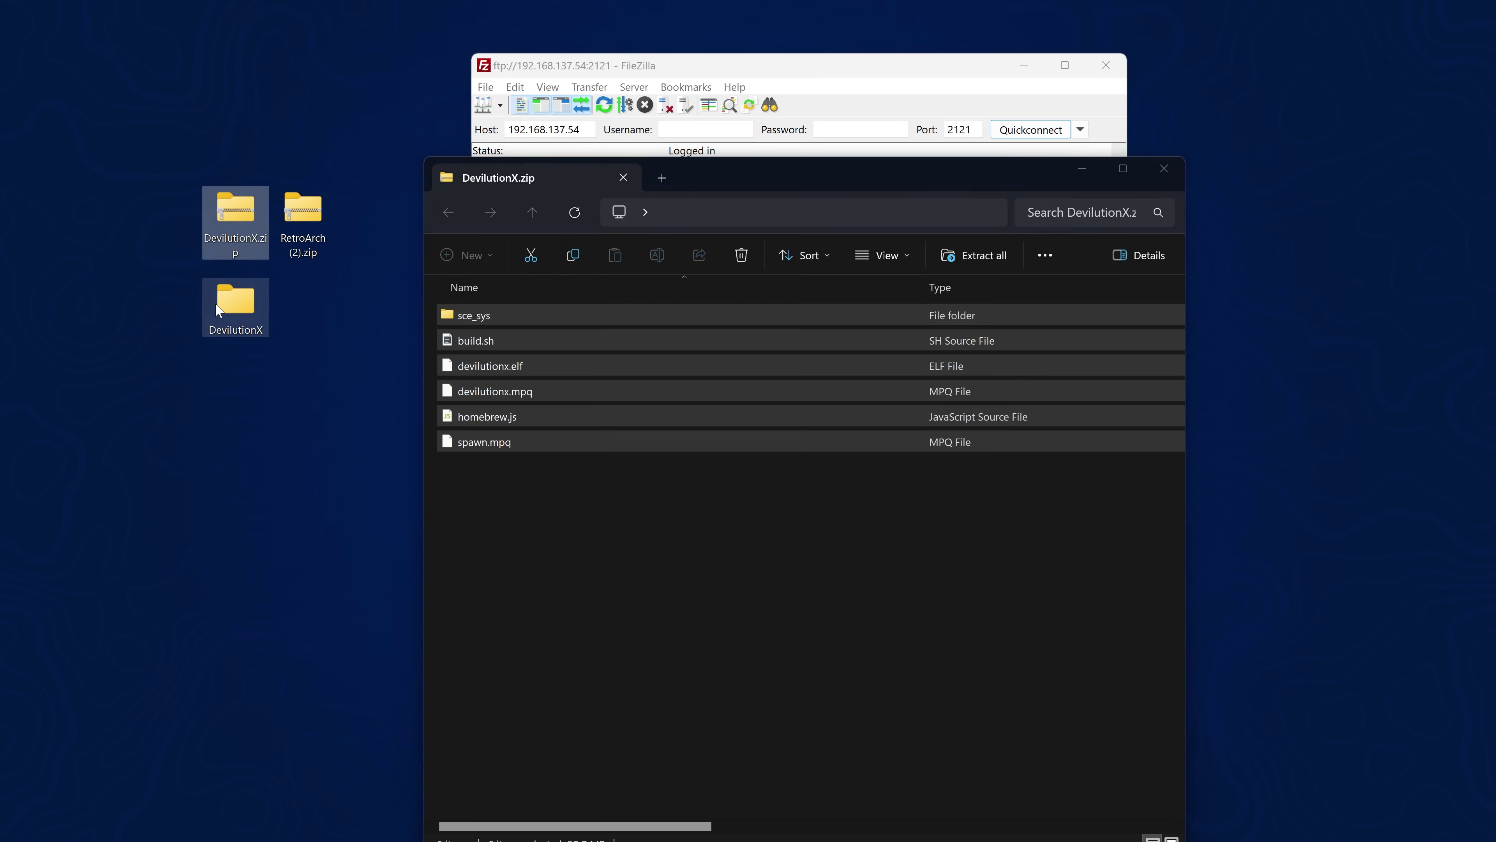
click(1163, 170)
Create a desktop folder named RetroArch and extract all contents of RetroArch (2).zip into it.
right_click(303, 373)
mouse_move(391, 529)
click(566, 537)
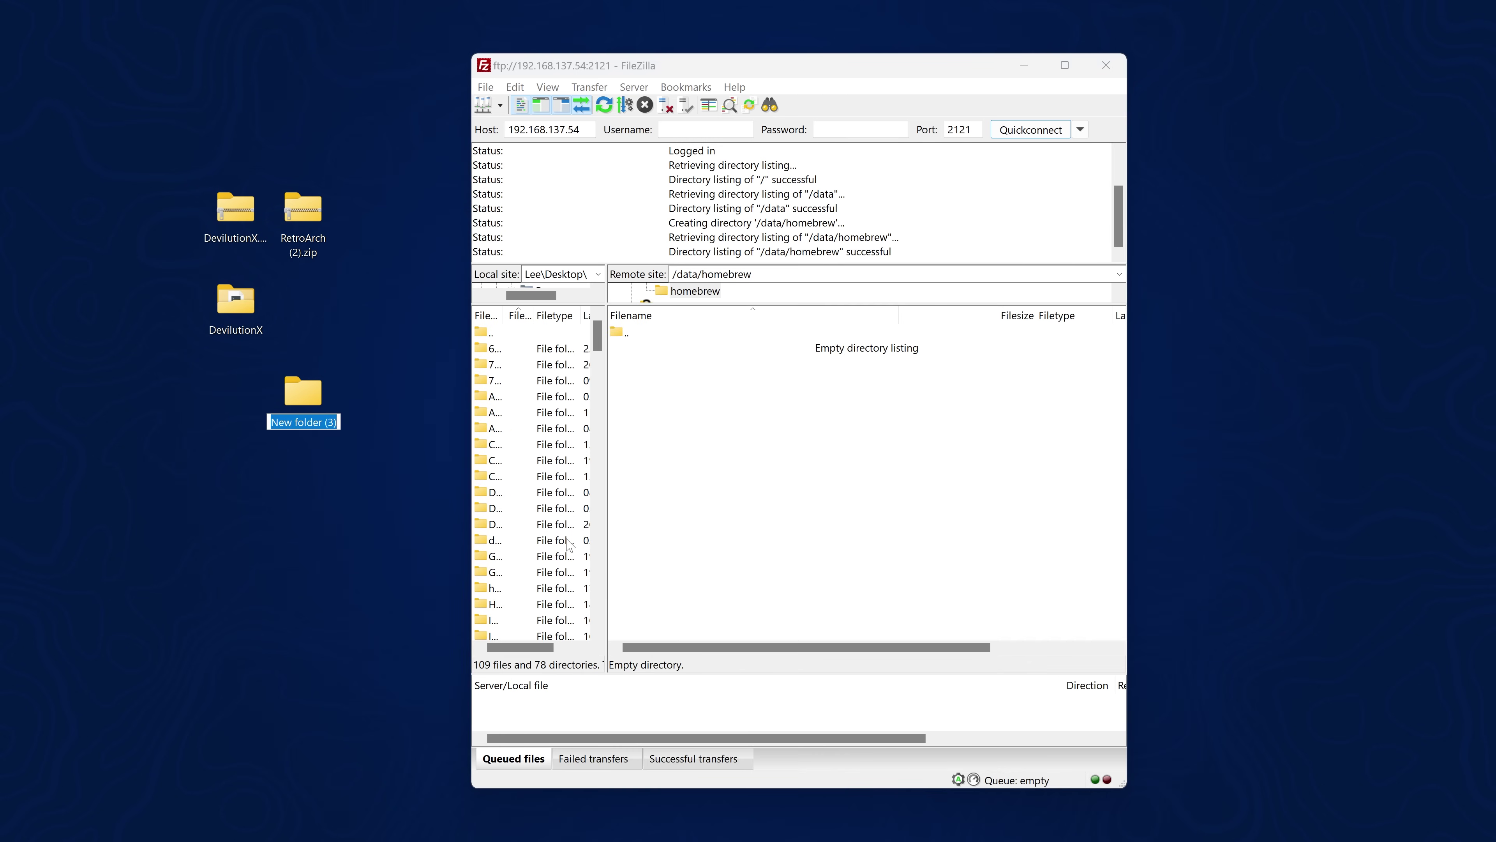
text(RetroArch)
key(Return)
double_click(299, 222)
drag(650, 692, 778, 184)
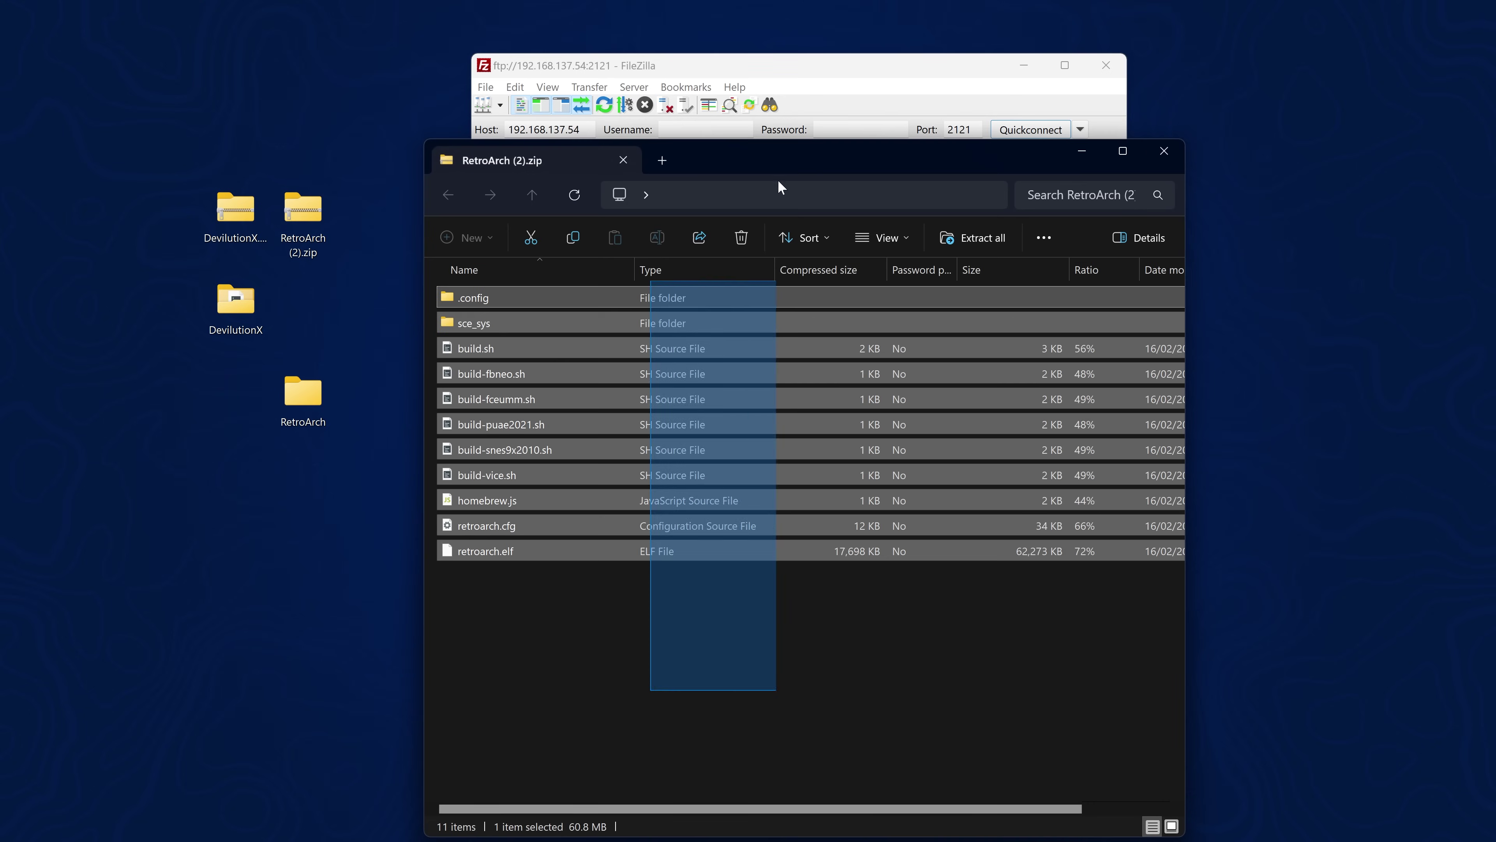
drag(566, 300, 306, 409)
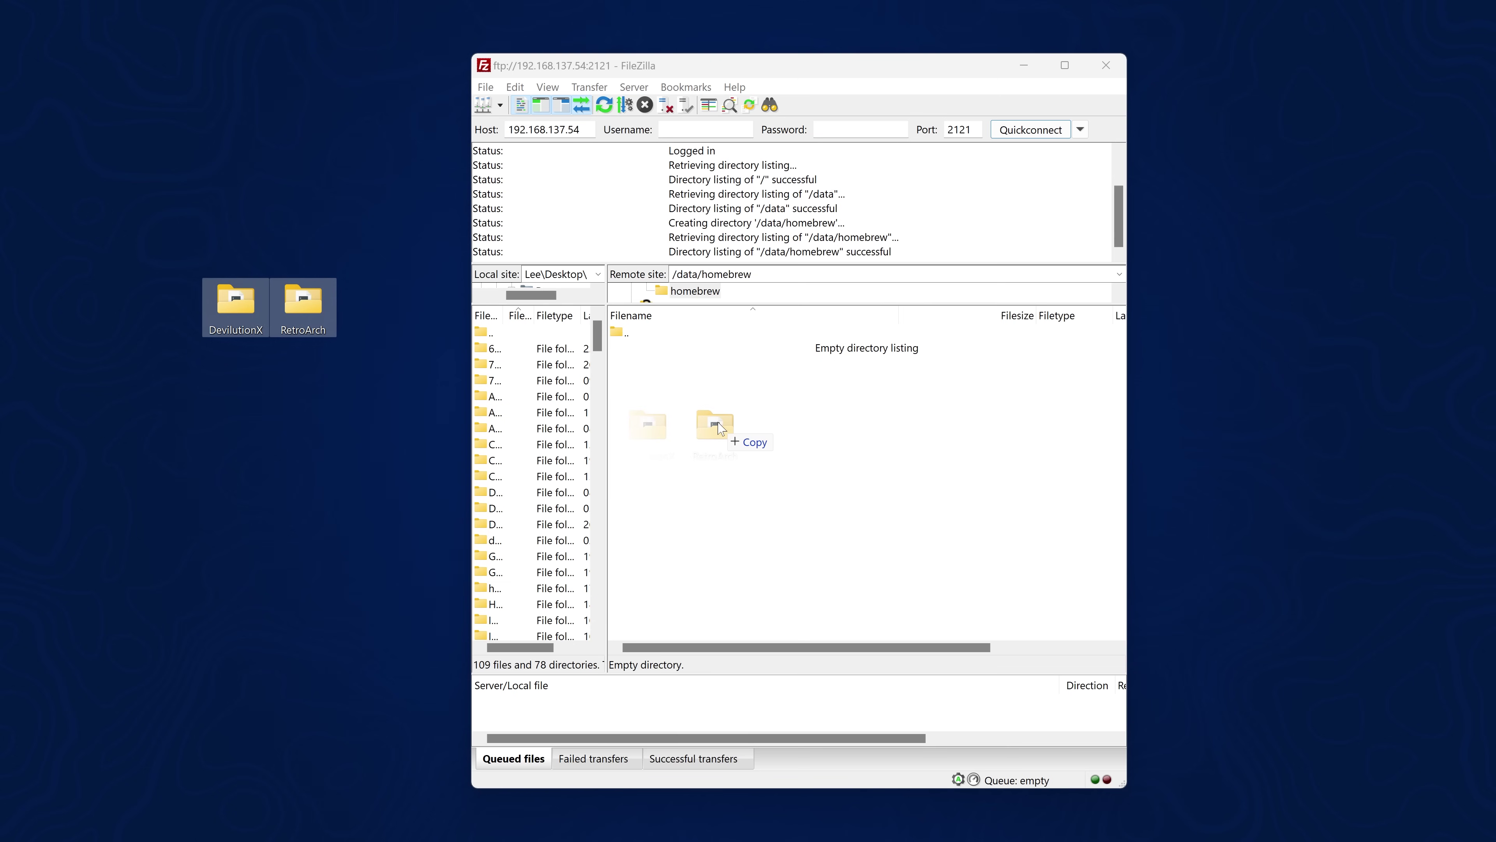
Upload the DevilutionX and RetroArch folders to /data/homebrew over FTP and enlarge the transfer queue area.
drag(720, 428, 718, 427)
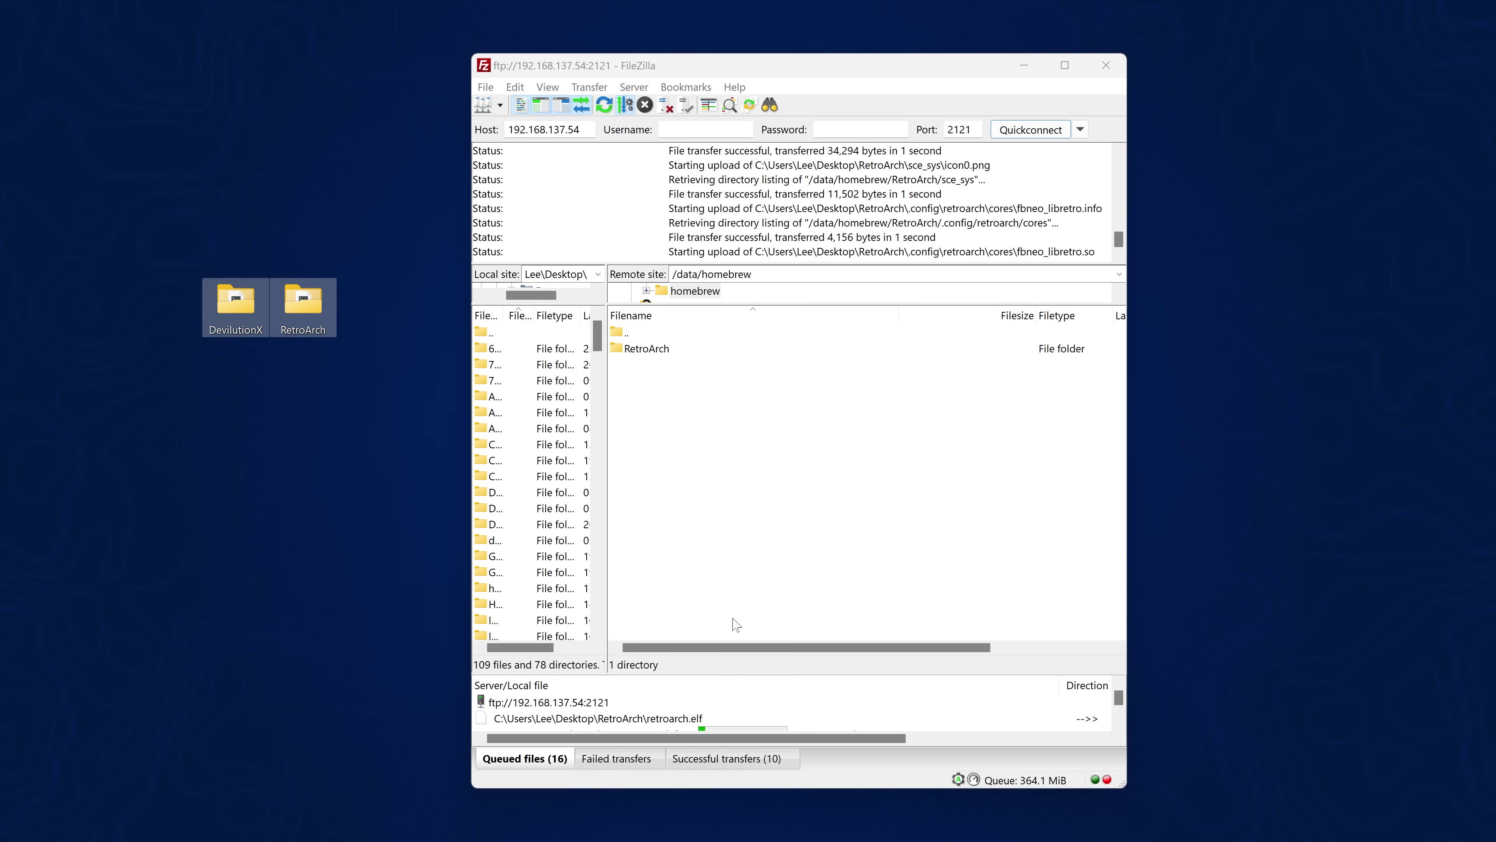
drag(733, 674, 733, 520)
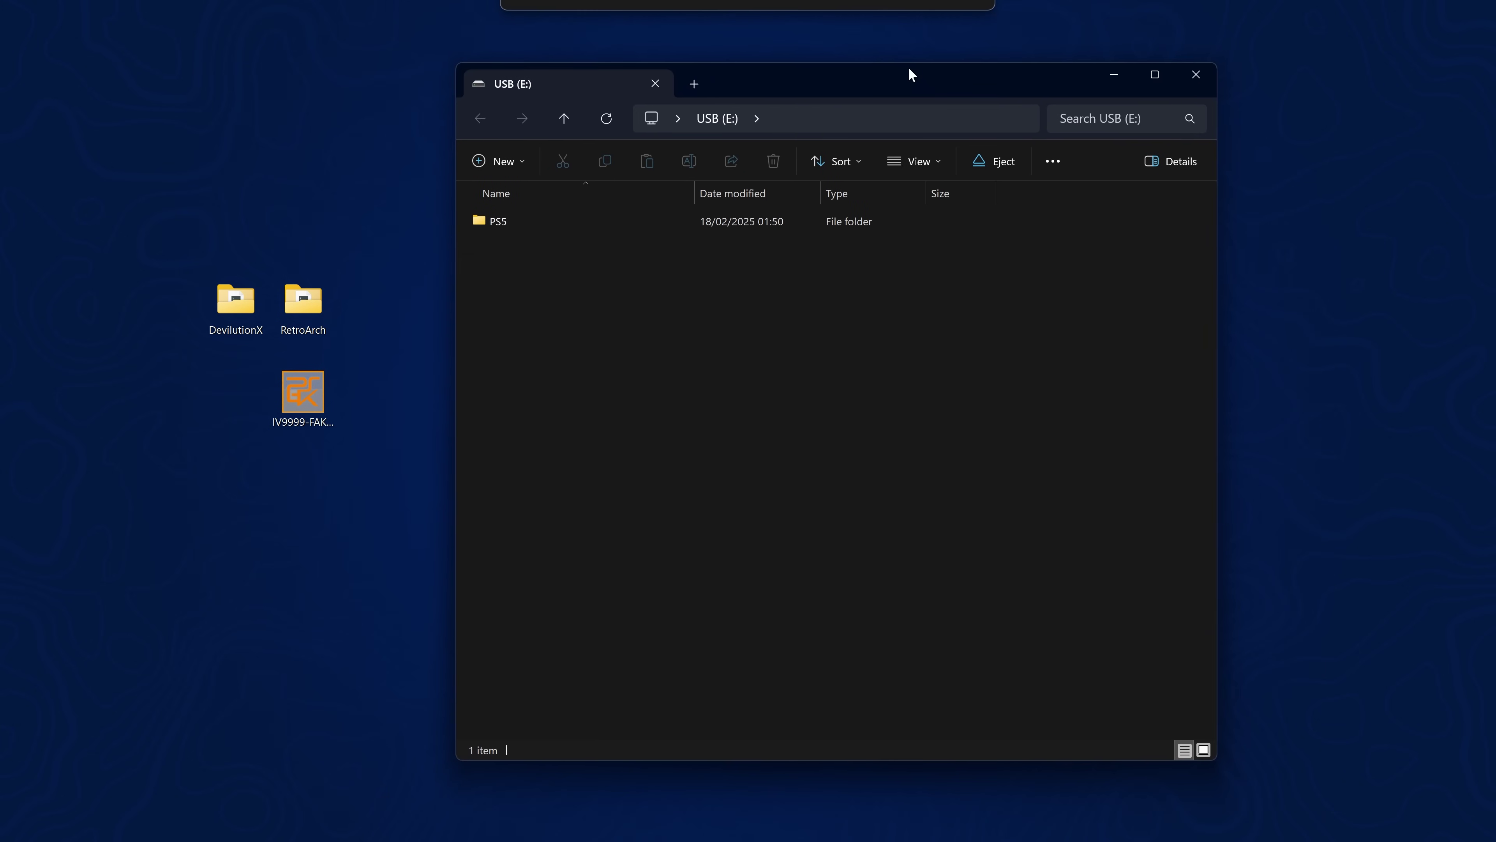
Copy the homebrew loader package from the desktop to the root of the USB (E:) drive and close its window.
drag(908, 66, 873, 79)
drag(333, 428, 729, 392)
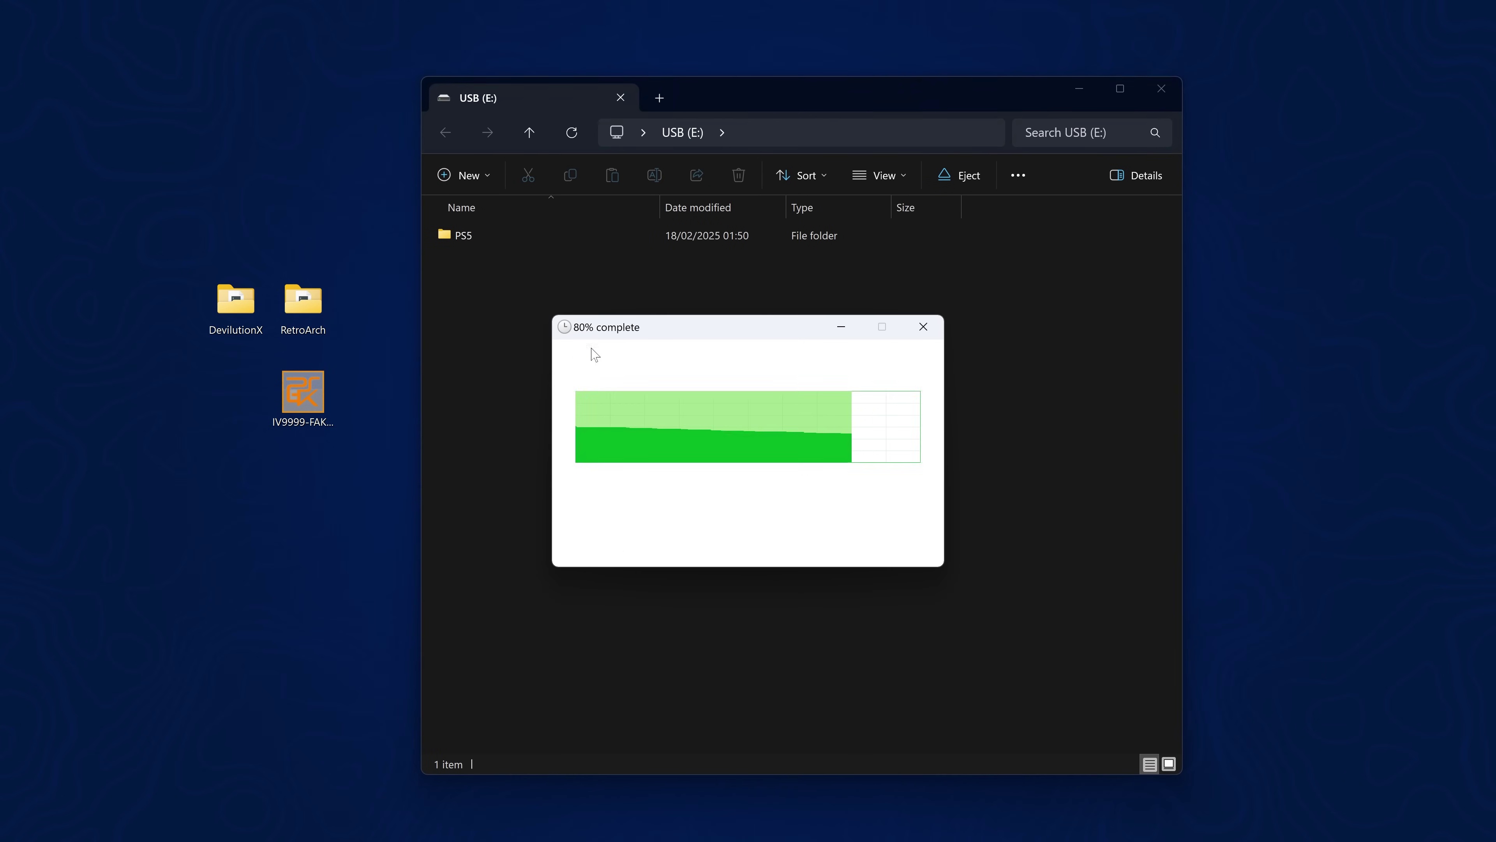
click(1162, 94)
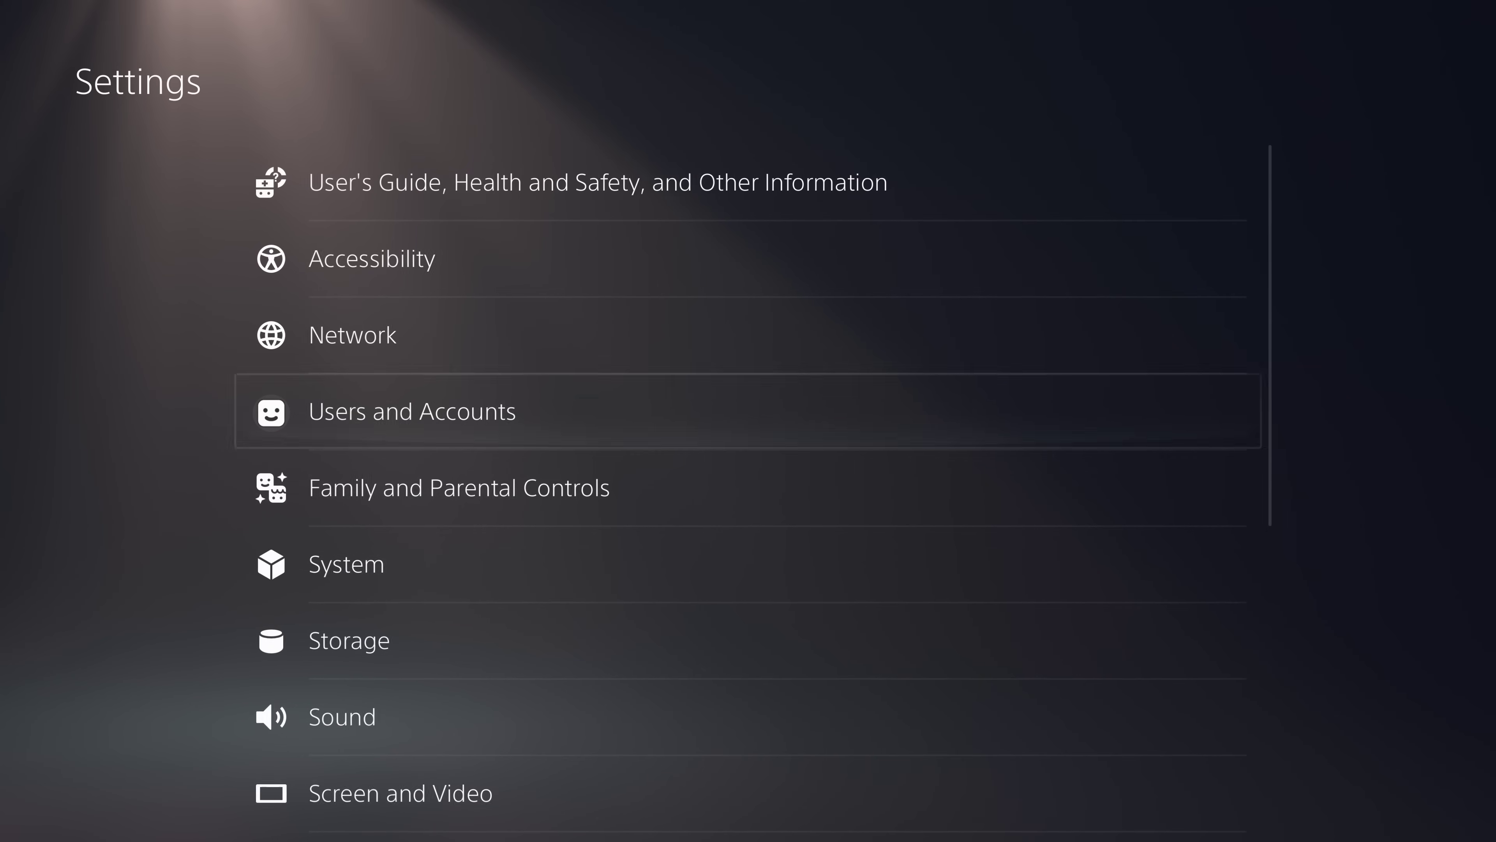
On the PS5, open Debug Settings from the end of the Settings list.
key(Down)
key(Down)
key(Down)
key(Down)
key(Down)
key(Down)
key(Down)
key(Down)
key(Down)
key(Down)
key(Down)
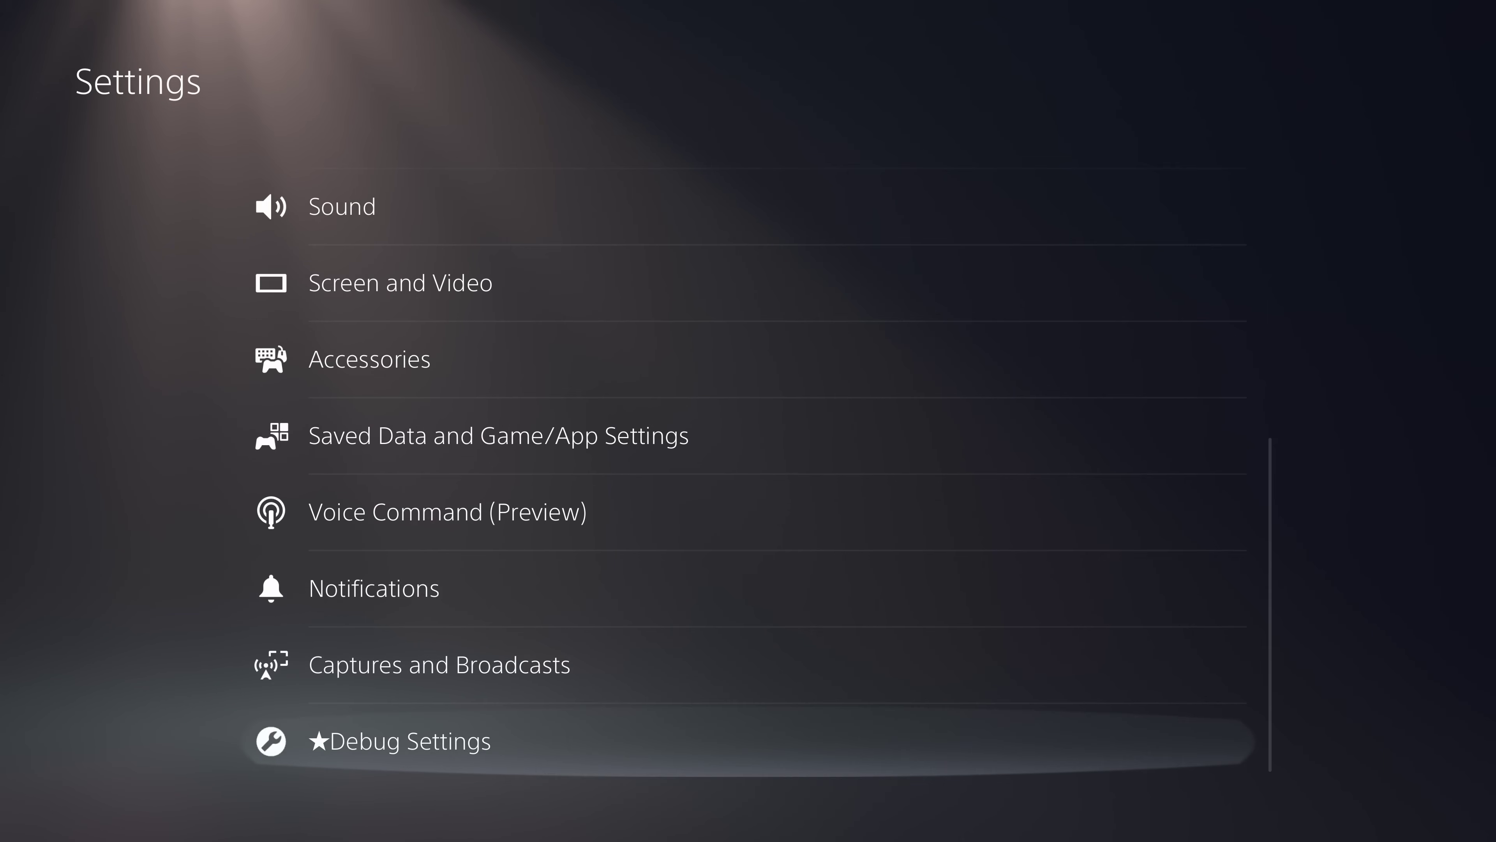
key(Return)
Open the Package Installer, dismissing the error screen, and install IV9999-FAKE00000_00-HOMEBREWLOADER00.pkg.
key(Return)
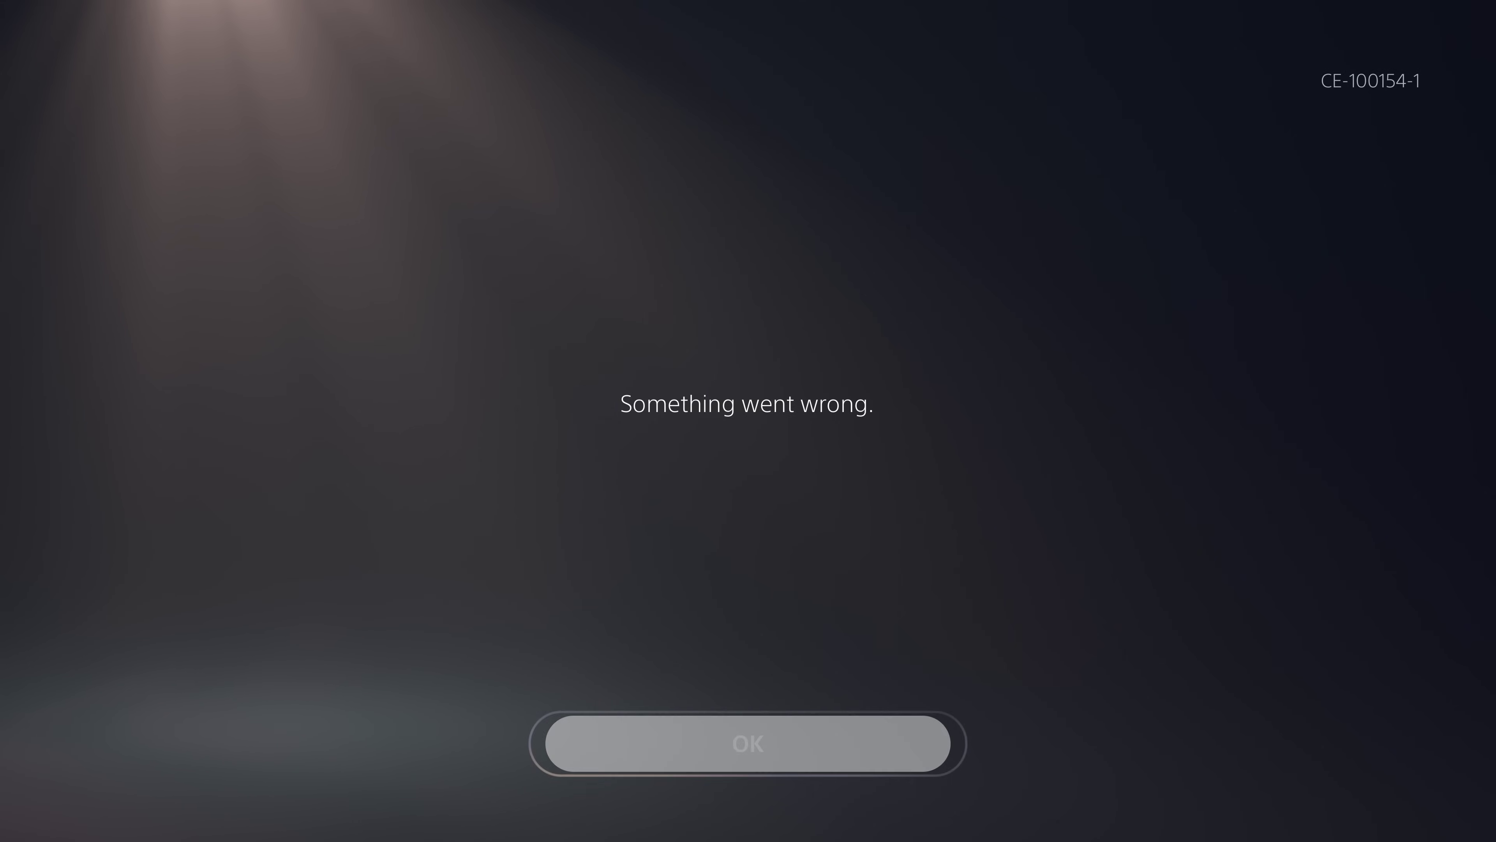
key(Return)
key(Return)
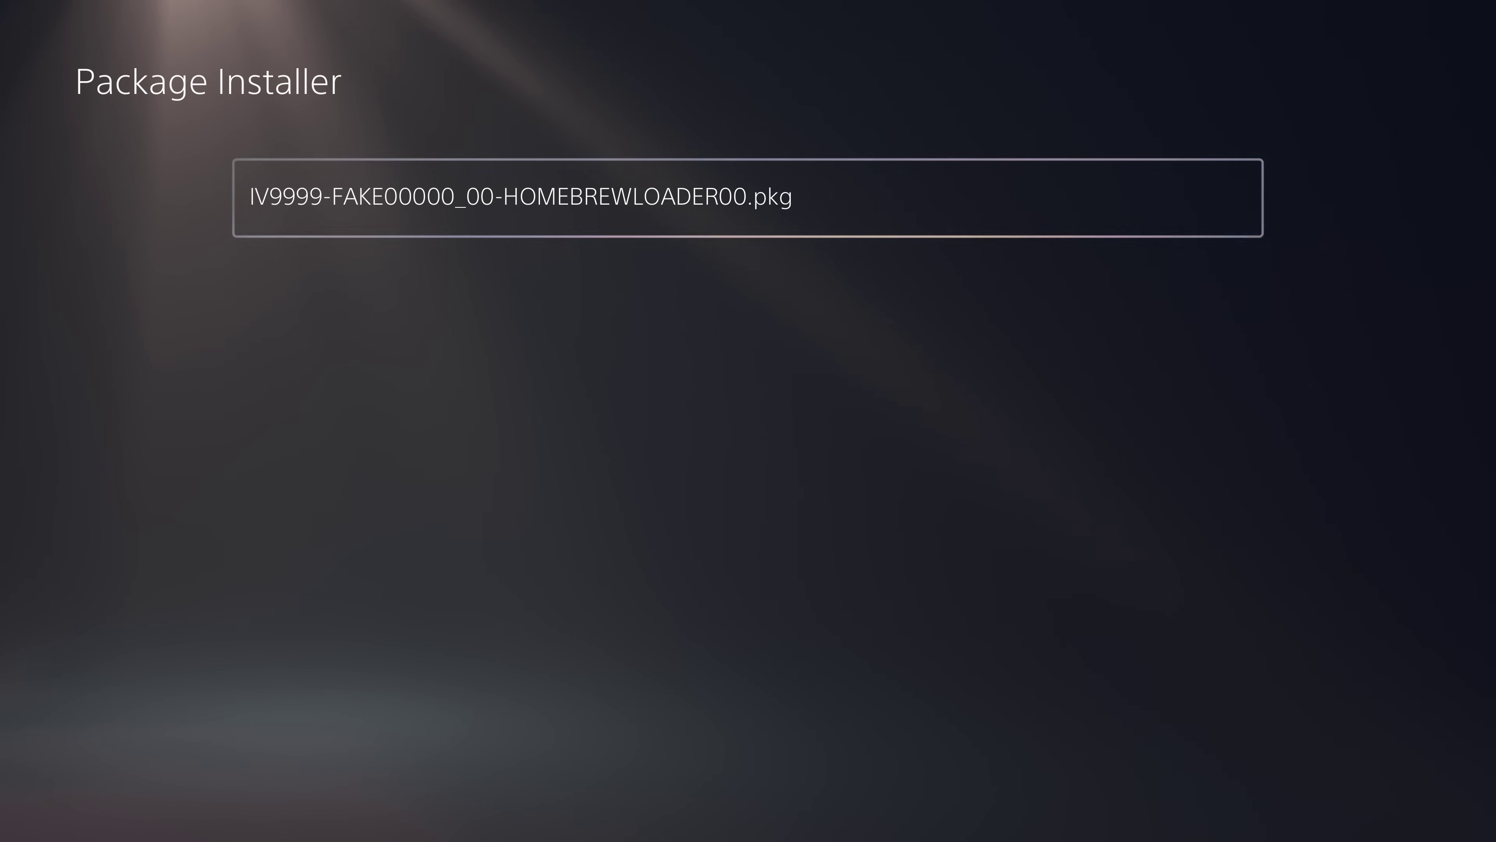
key(Return)
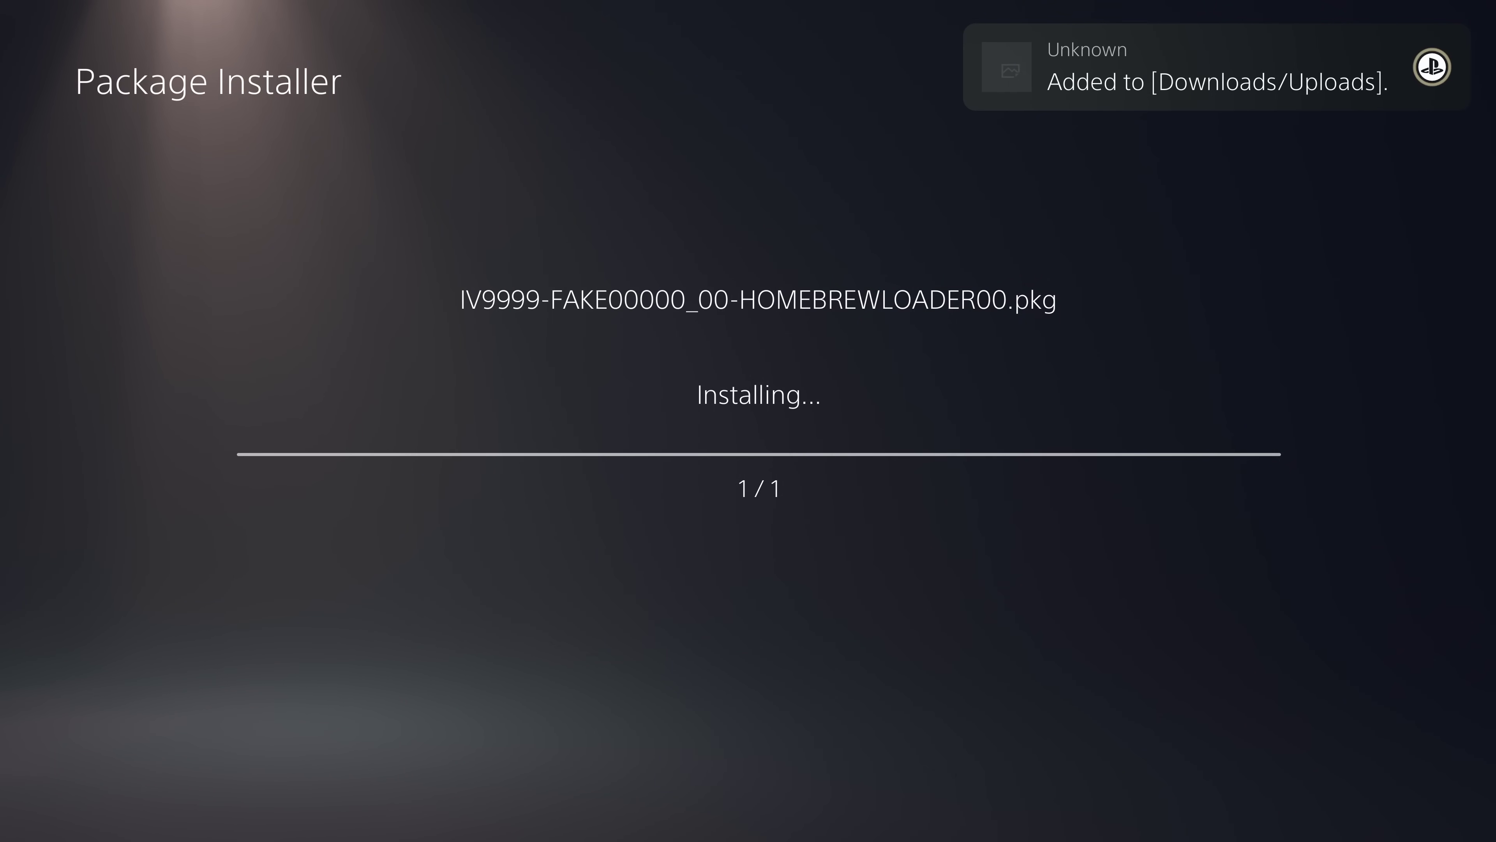
key(Escape)
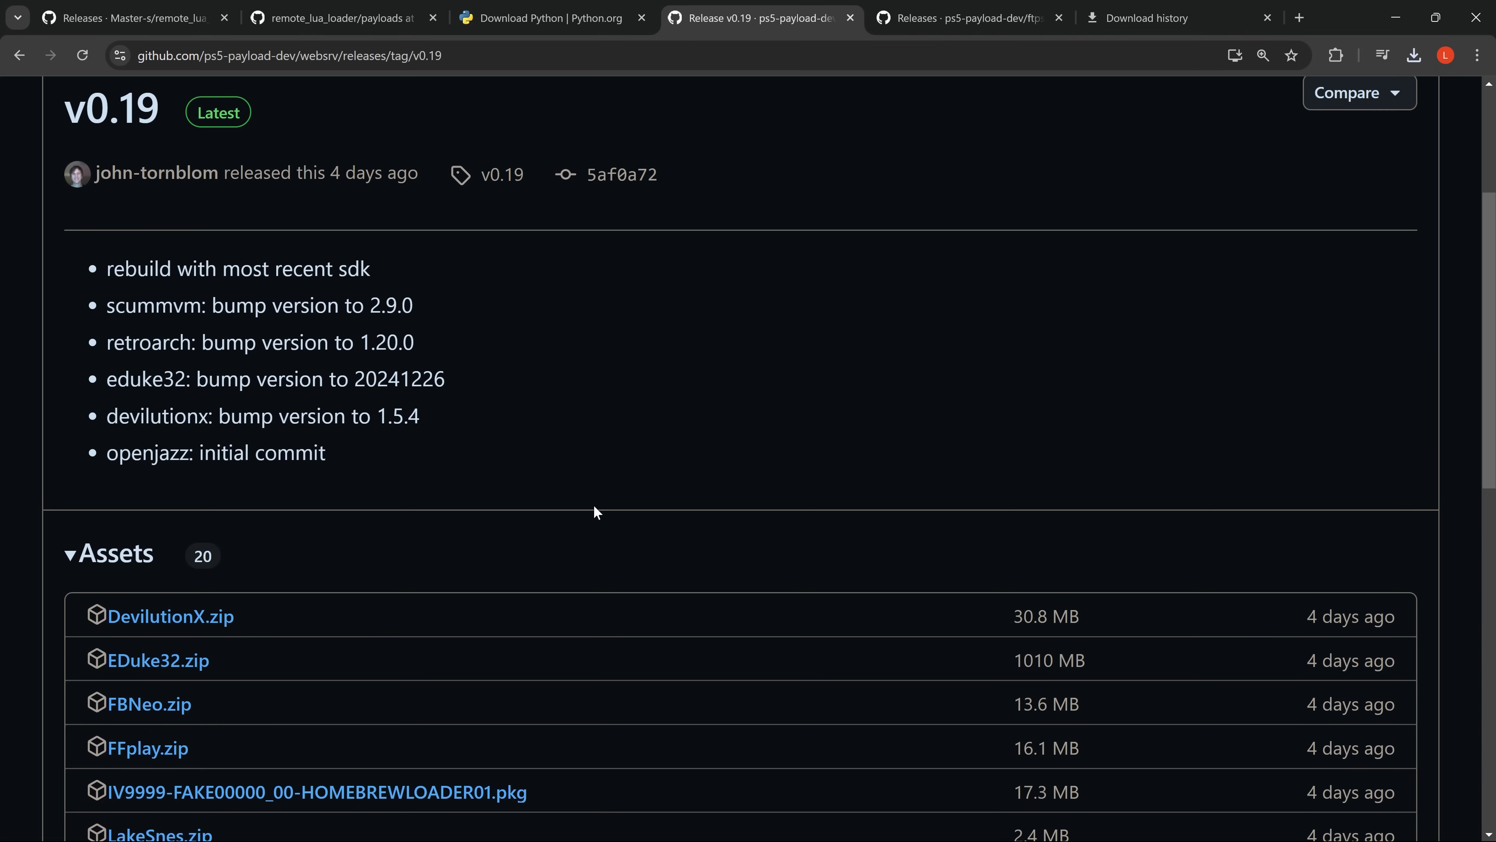
Back in the PC browser, find Payload.zip among the websrv v0.19 assets and highlight its name.
scroll(594, 506, down, 10)
scroll(152, 329, up, 3)
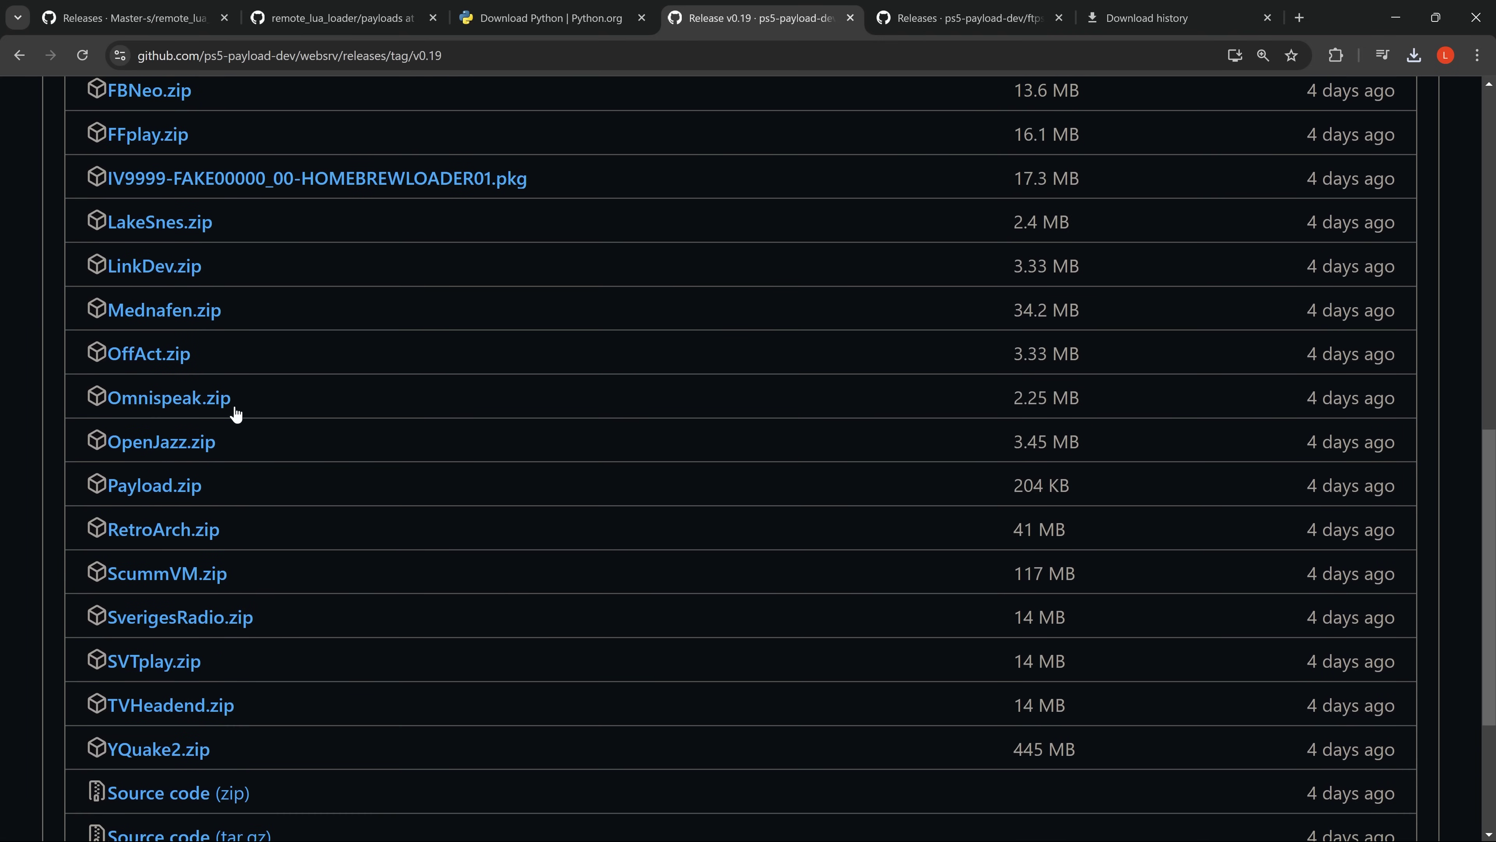
drag(200, 494, 102, 485)
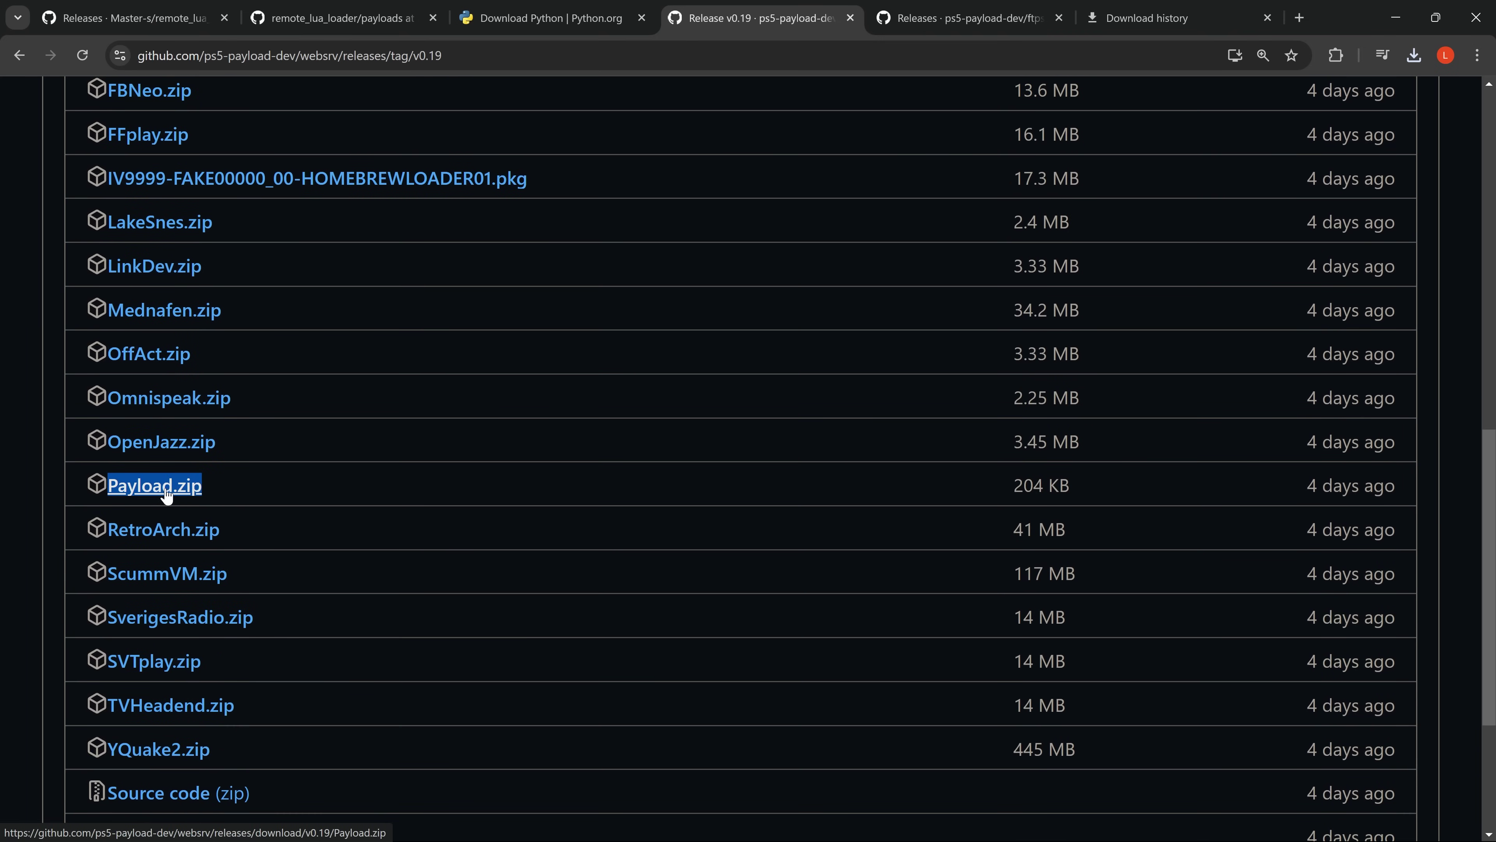
Return to the start of the websrv v0.19 release page and minimize the browser to reveal the desktop.
scroll(394, 475, up, 15)
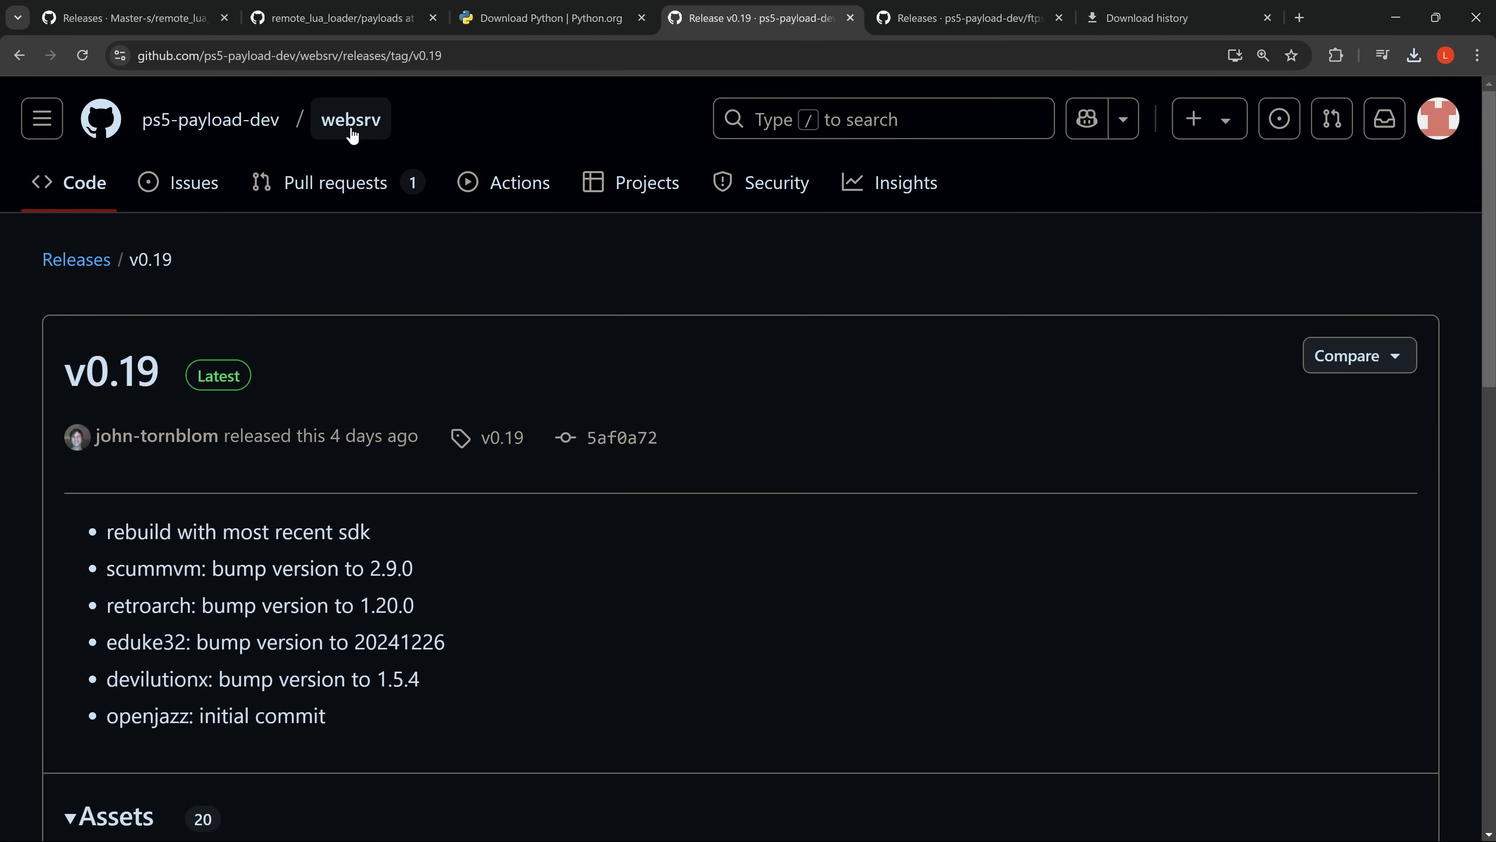
click(1402, 7)
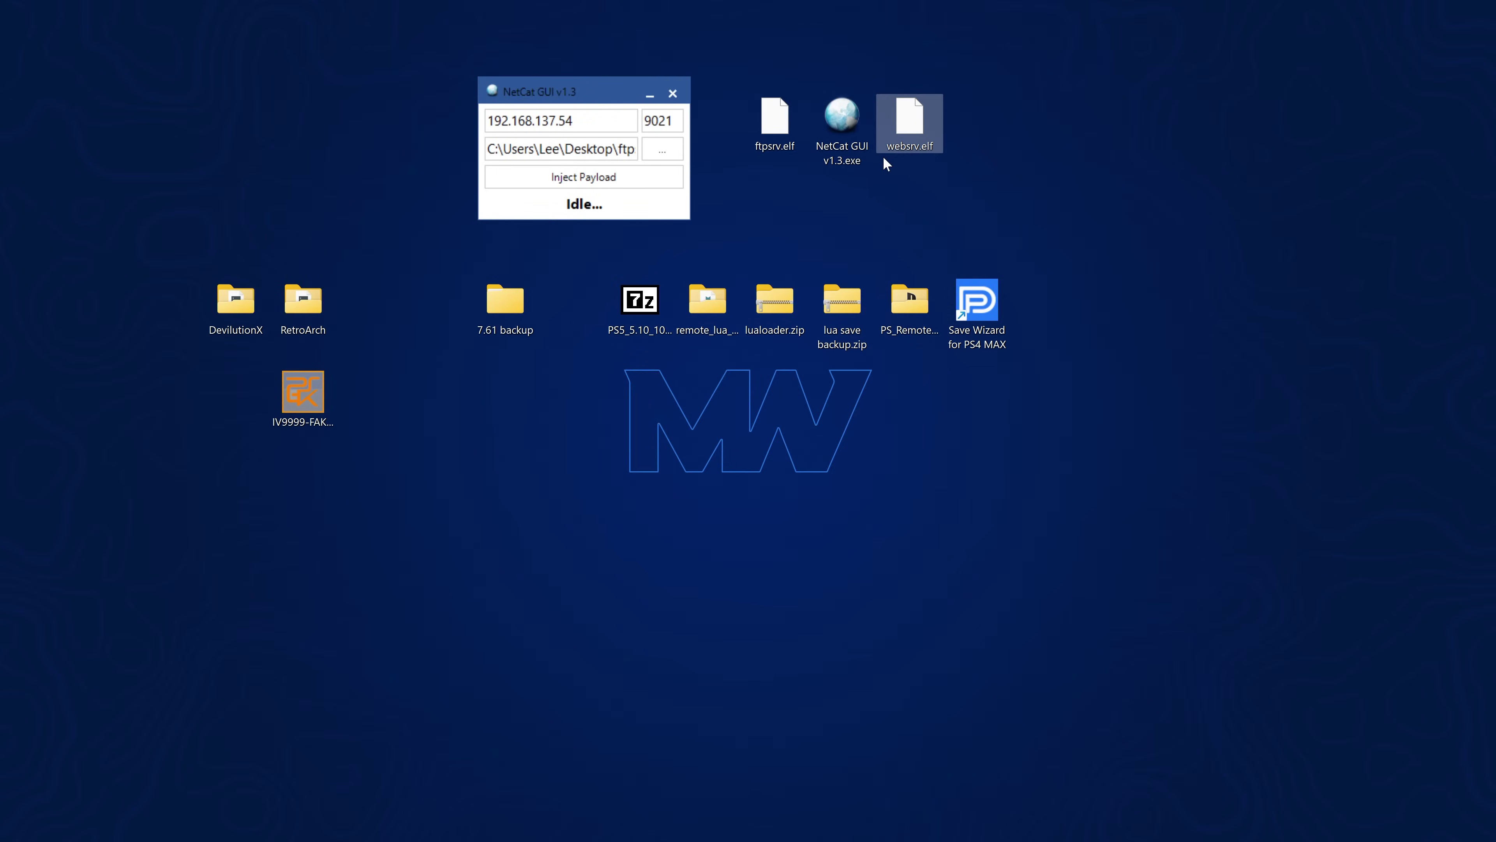
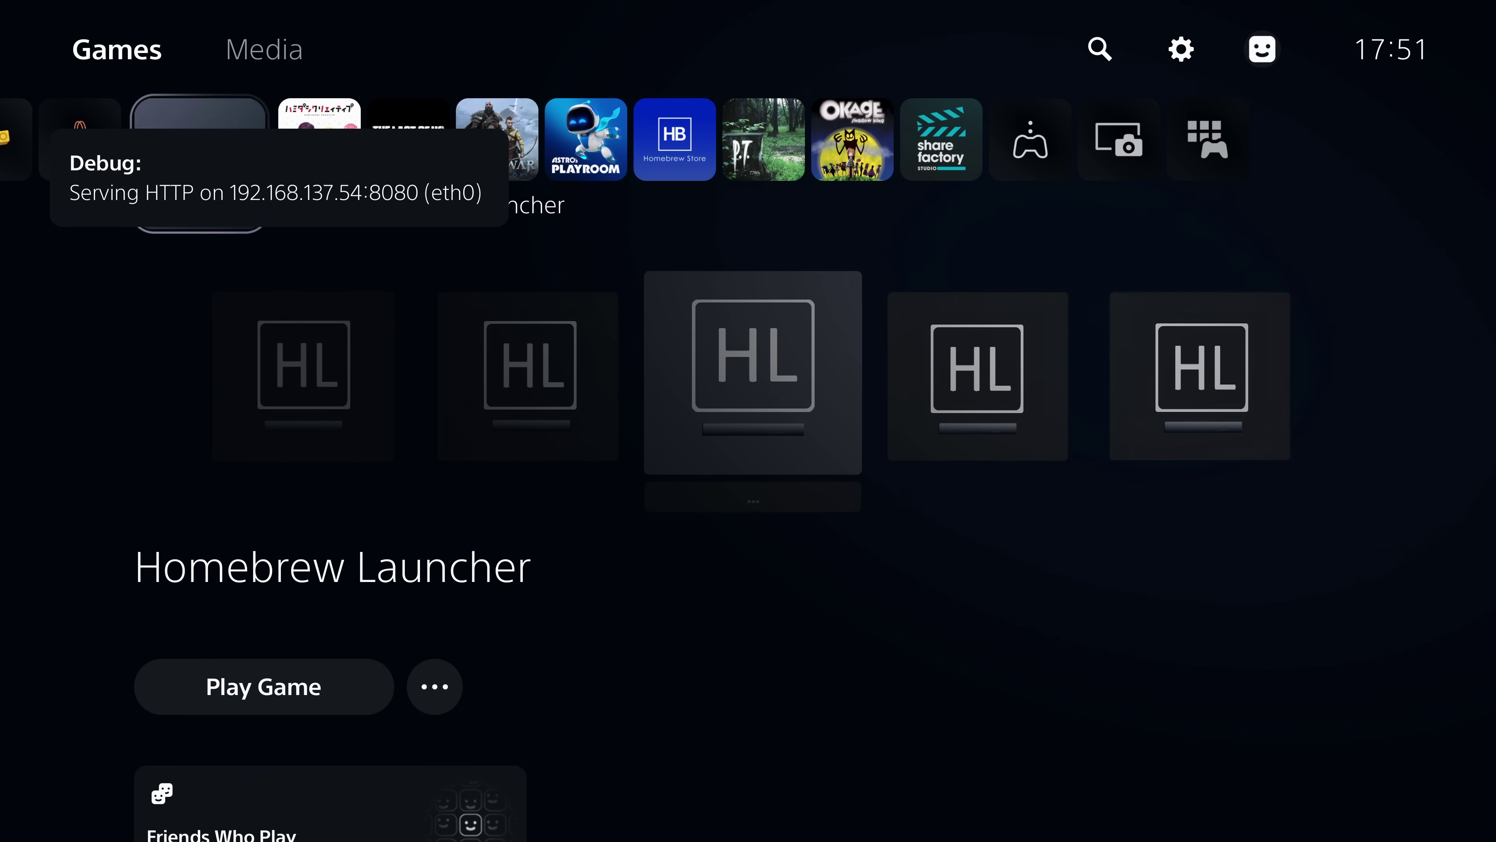
On the PS5, open Homebrew Launcher, look through its homebrew entries and launch DevilutionX.
key(Right)
key(Left)
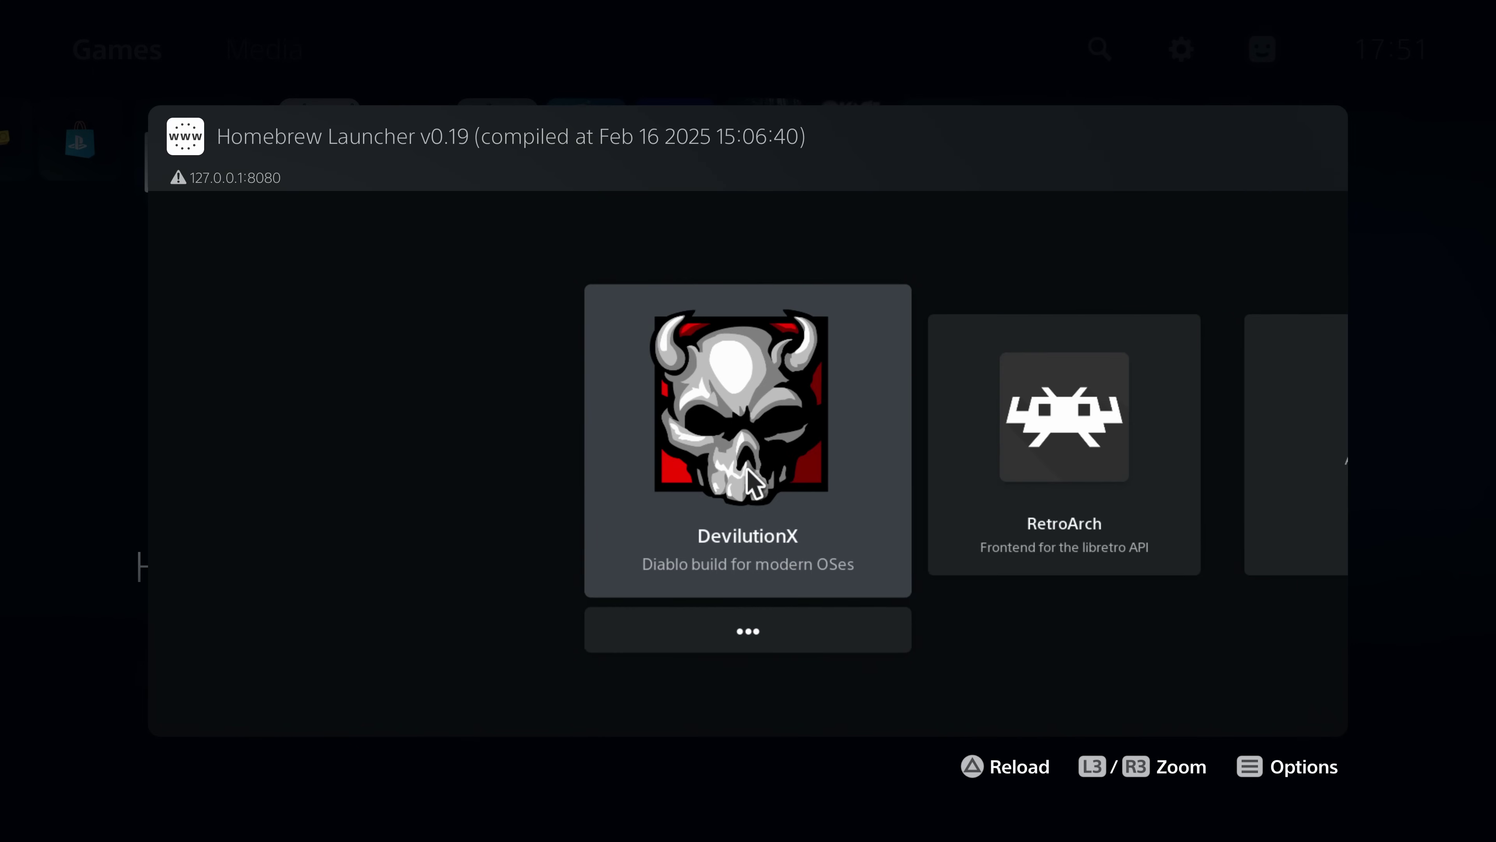
key(Right)
key(Right)
key(Left)
key(Left)
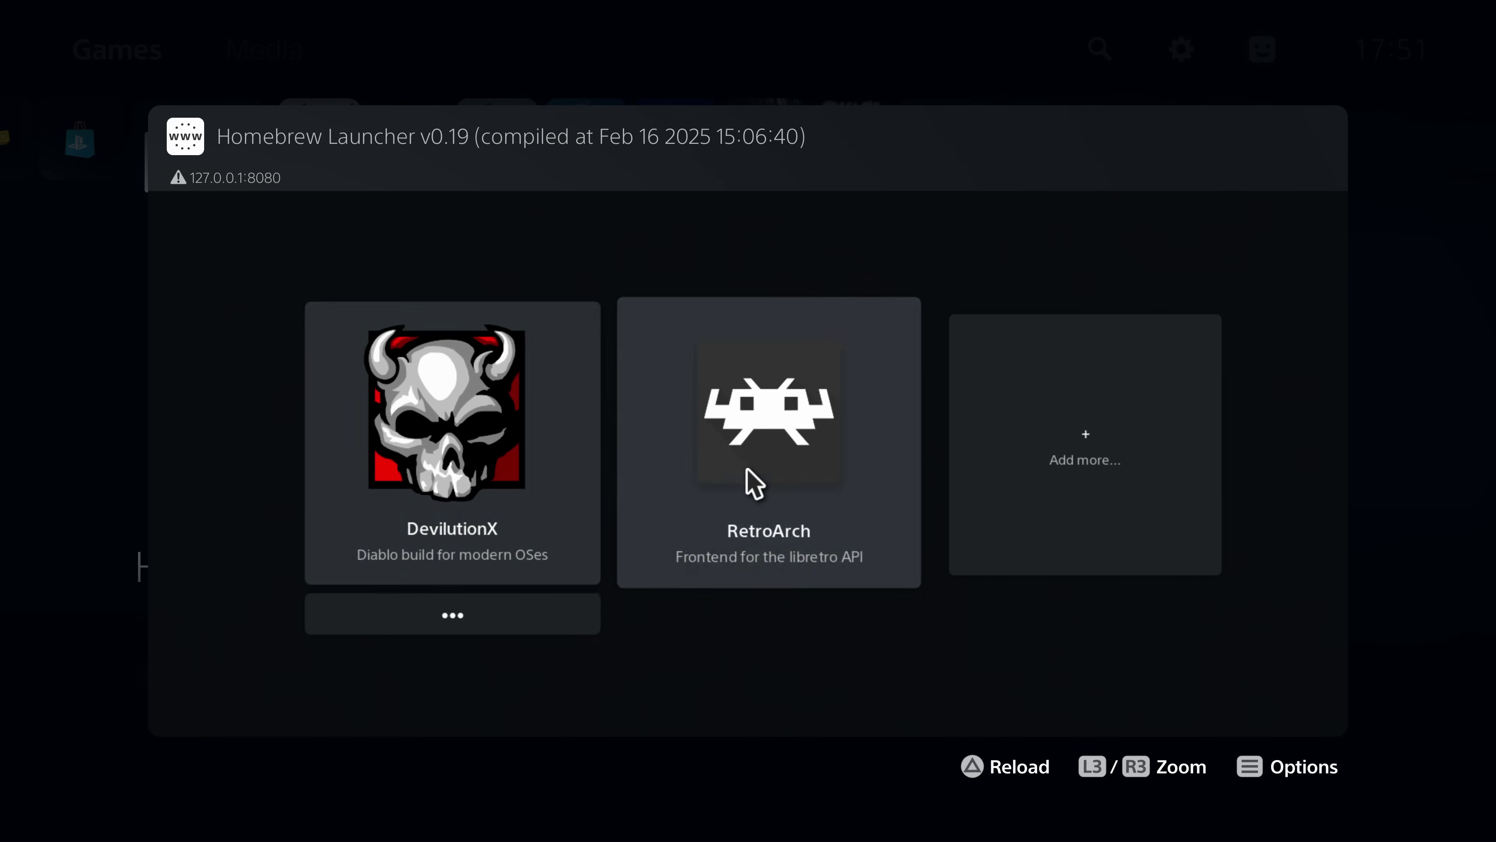
key(Right)
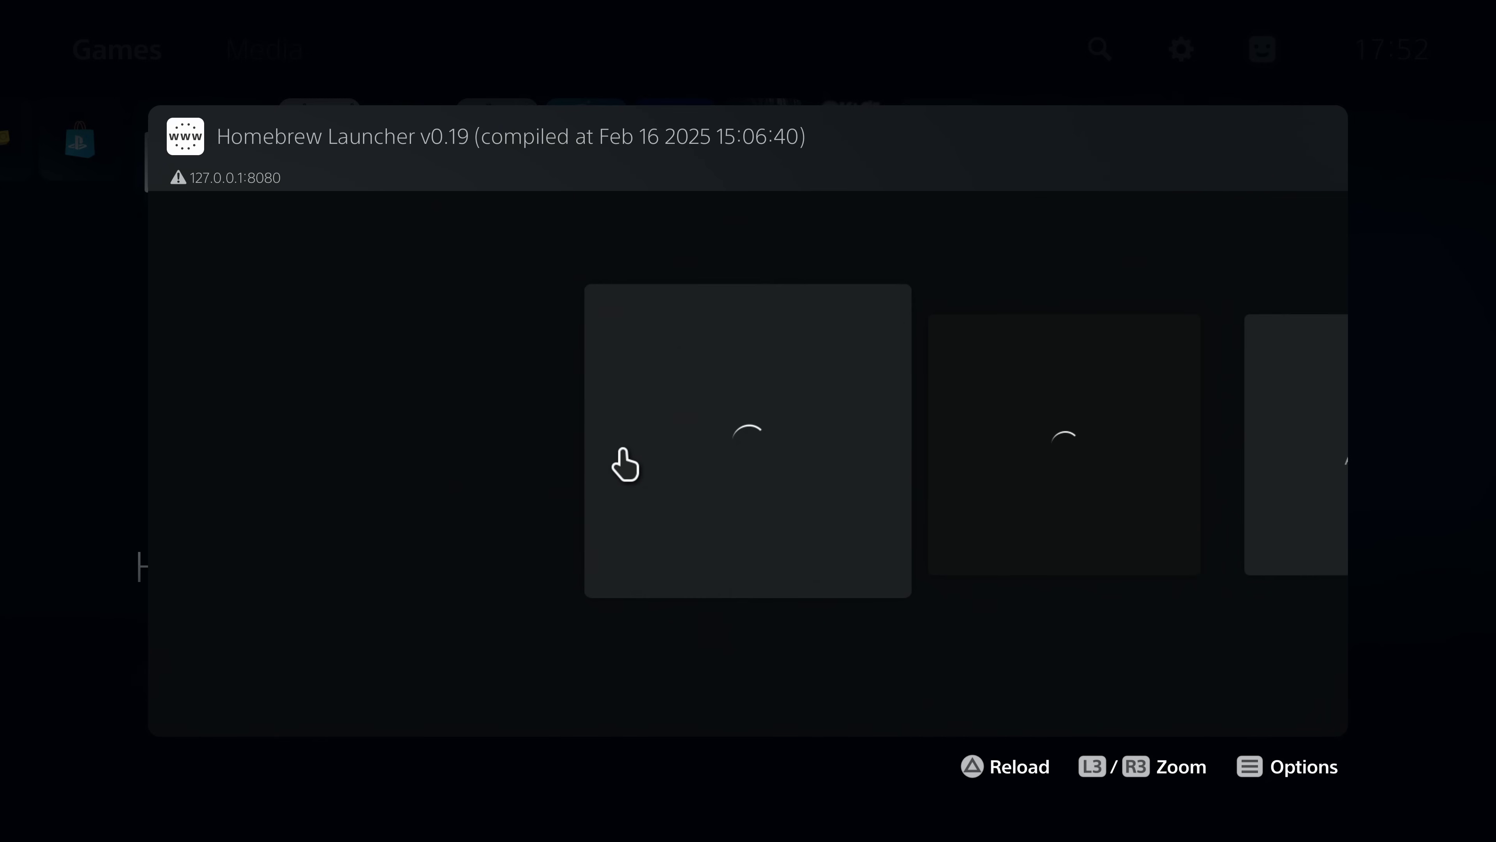
click(695, 453)
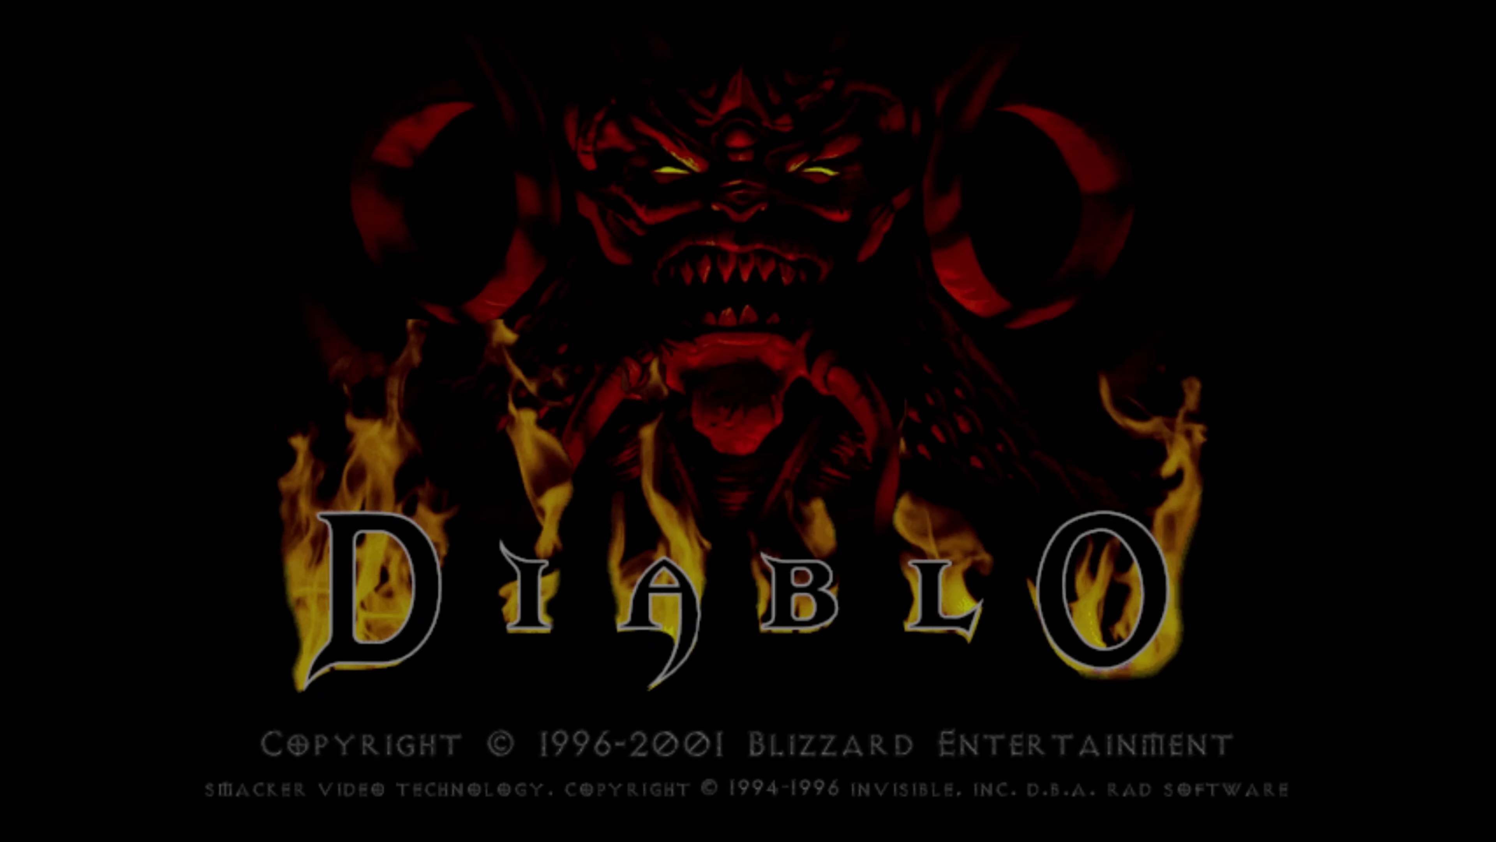
Move through the entries of the Diablo main menu, and briefly open and dismiss the PS5 control centre.
key(Down)
key(Down)
key(Down)
key(Up)
key(Up)
key(Up)
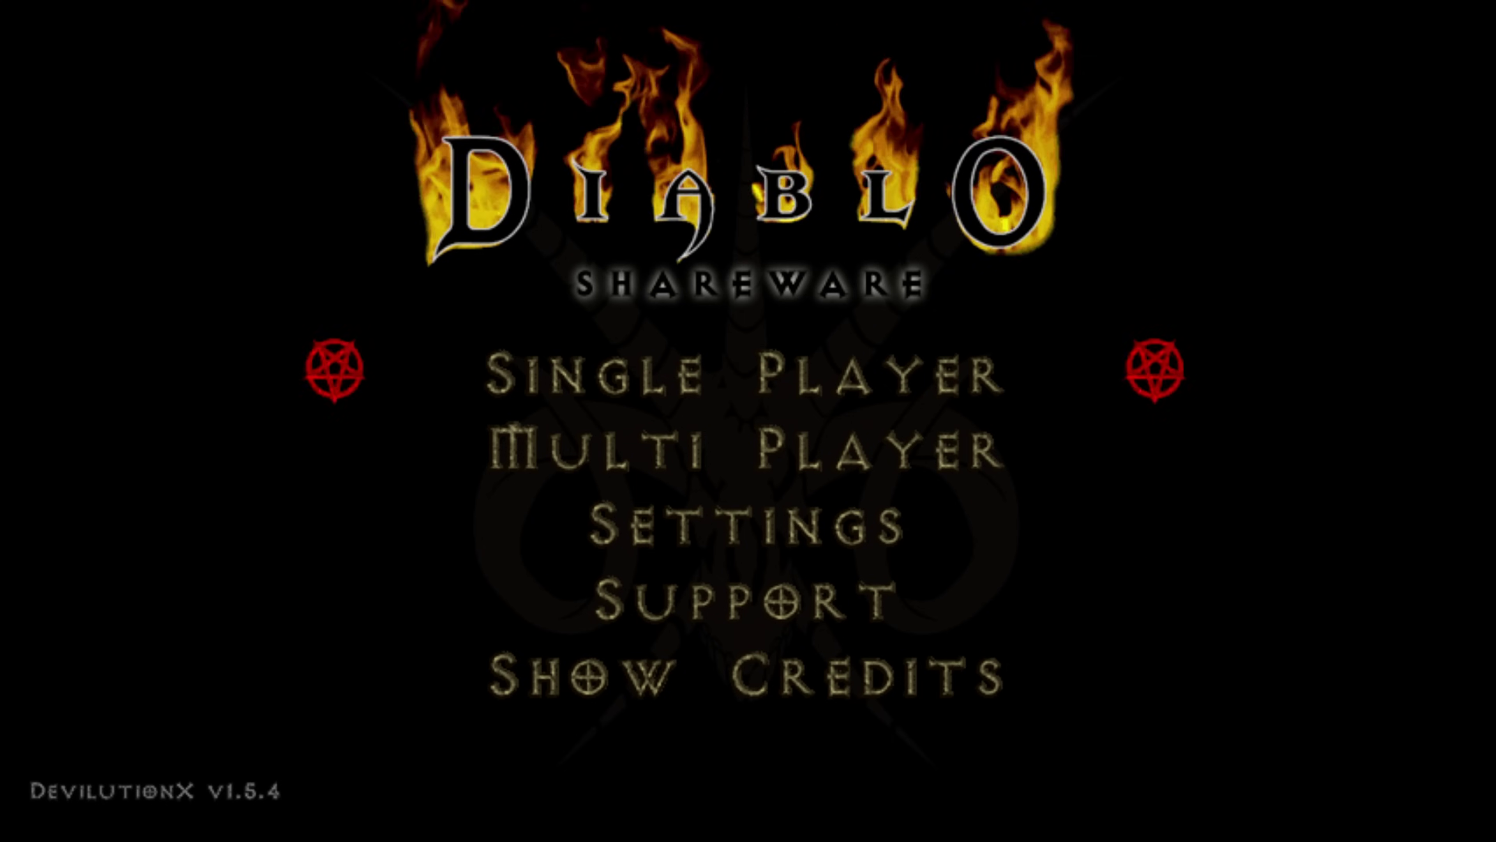
key(Down)
key(Down)
key(Up)
key(Down)
key(Down)
key(Up)
key(Up)
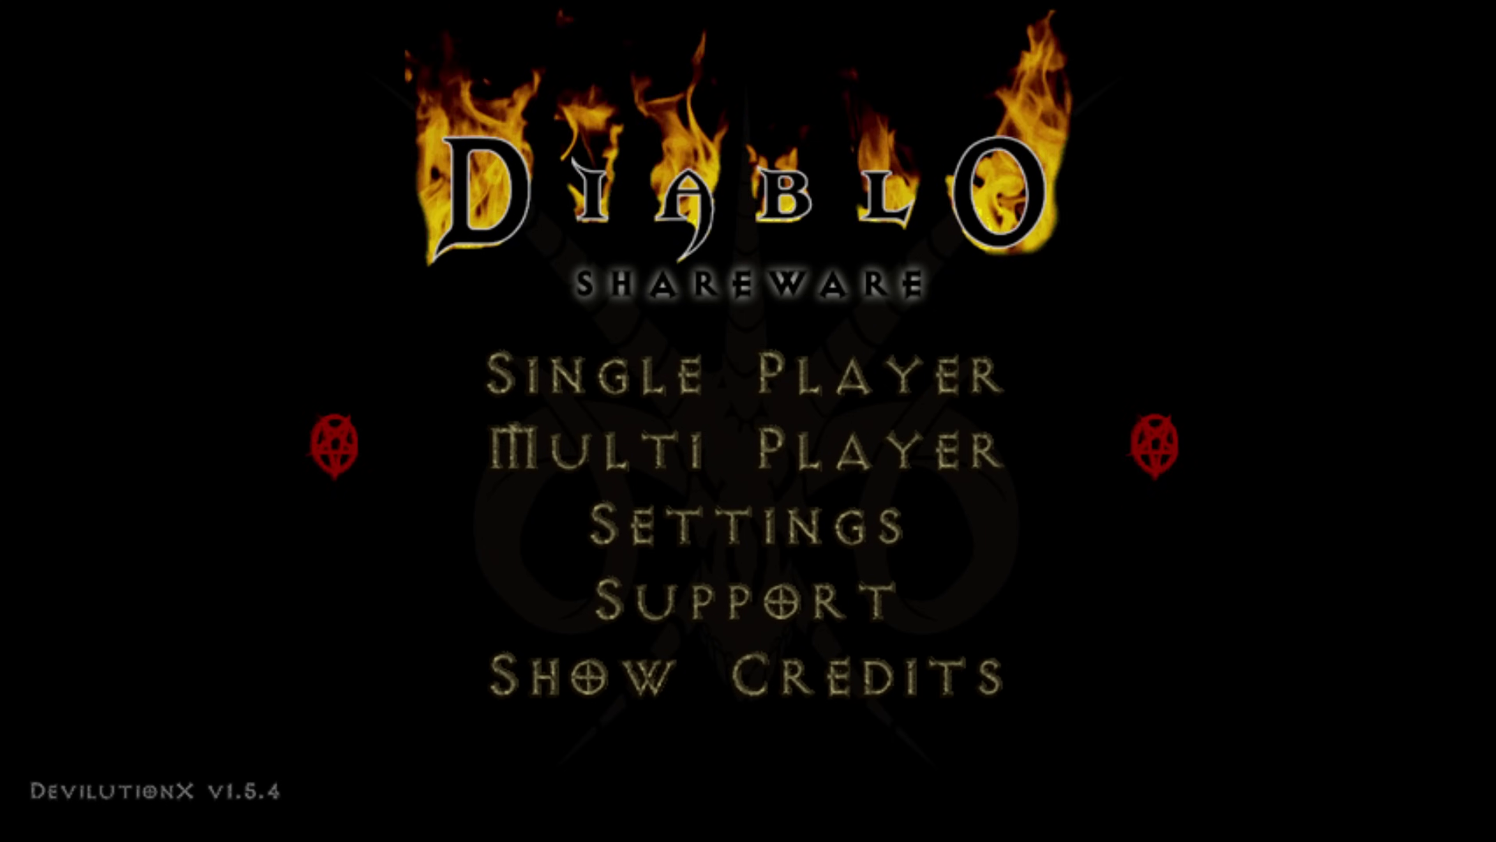
key(Up)
key(super)
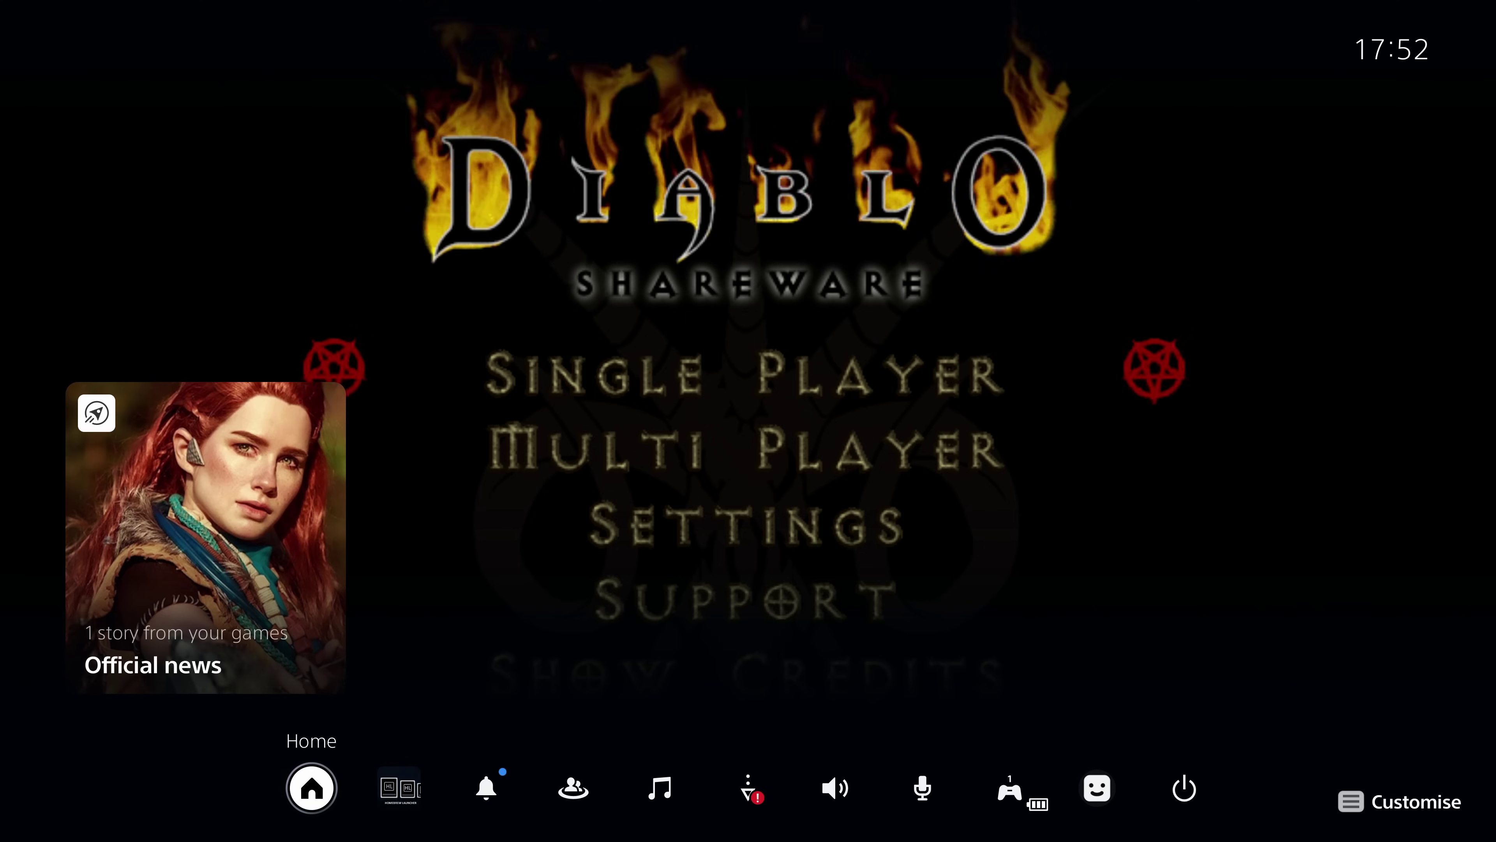
key(Escape)
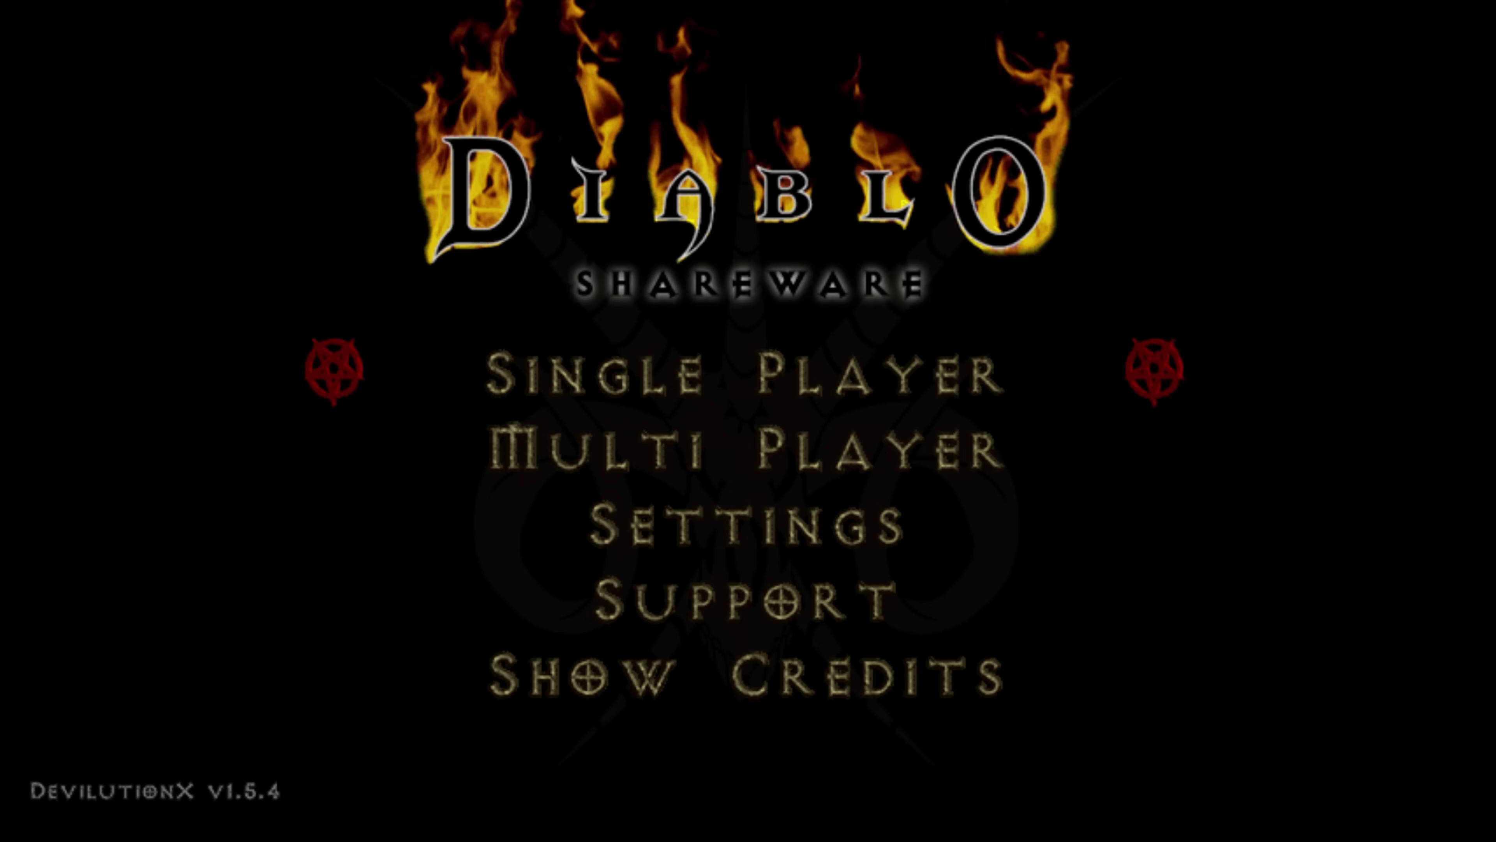
Close the running Homebrew Launcher game from the Switcher in the PS5 control centre.
key(Home)
key(Down)
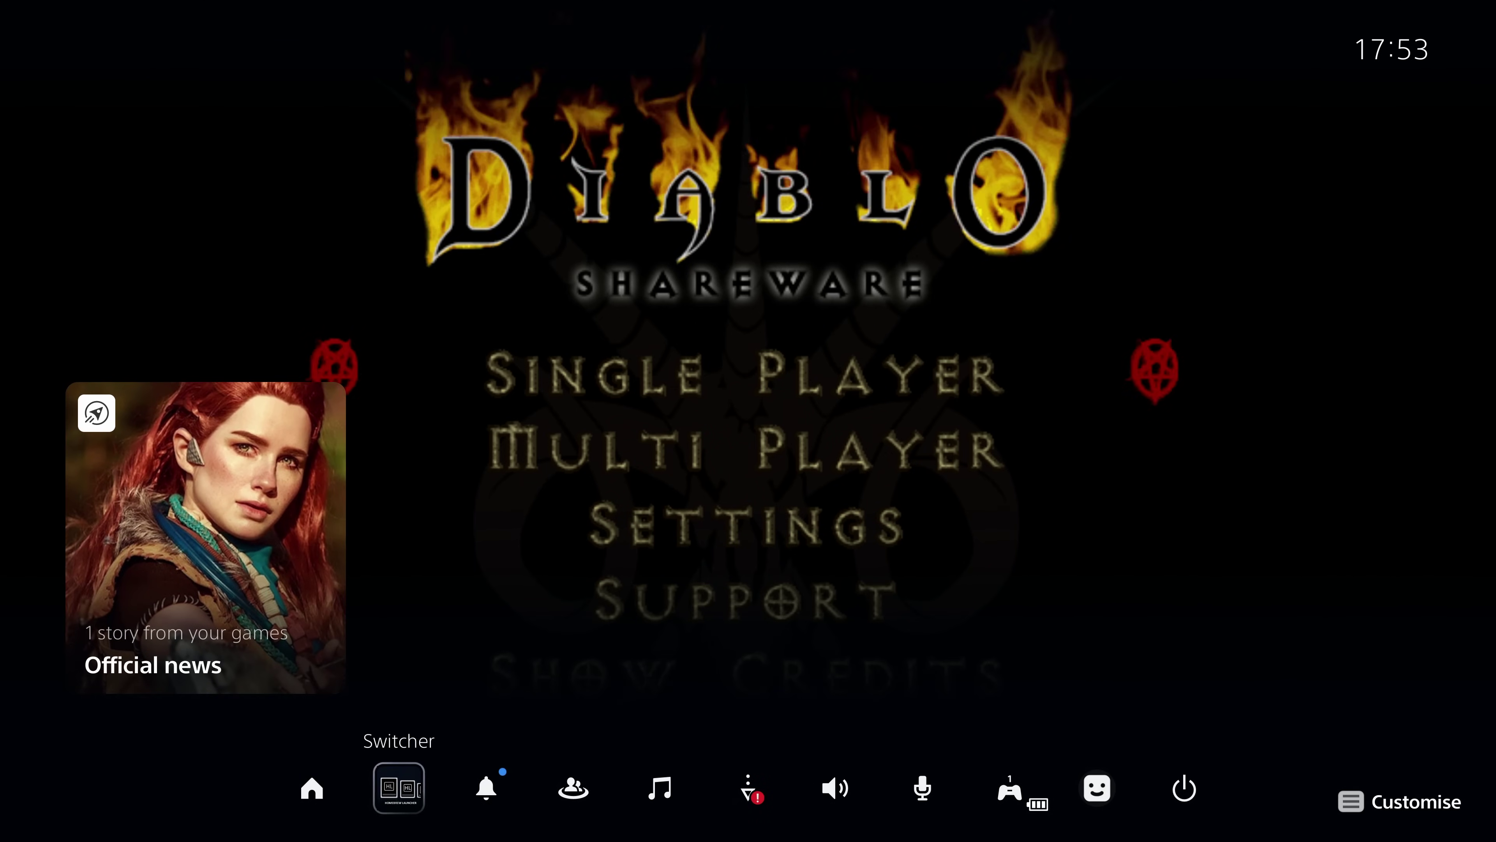
key(Return)
key(Menu)
key(Down)
key(Down)
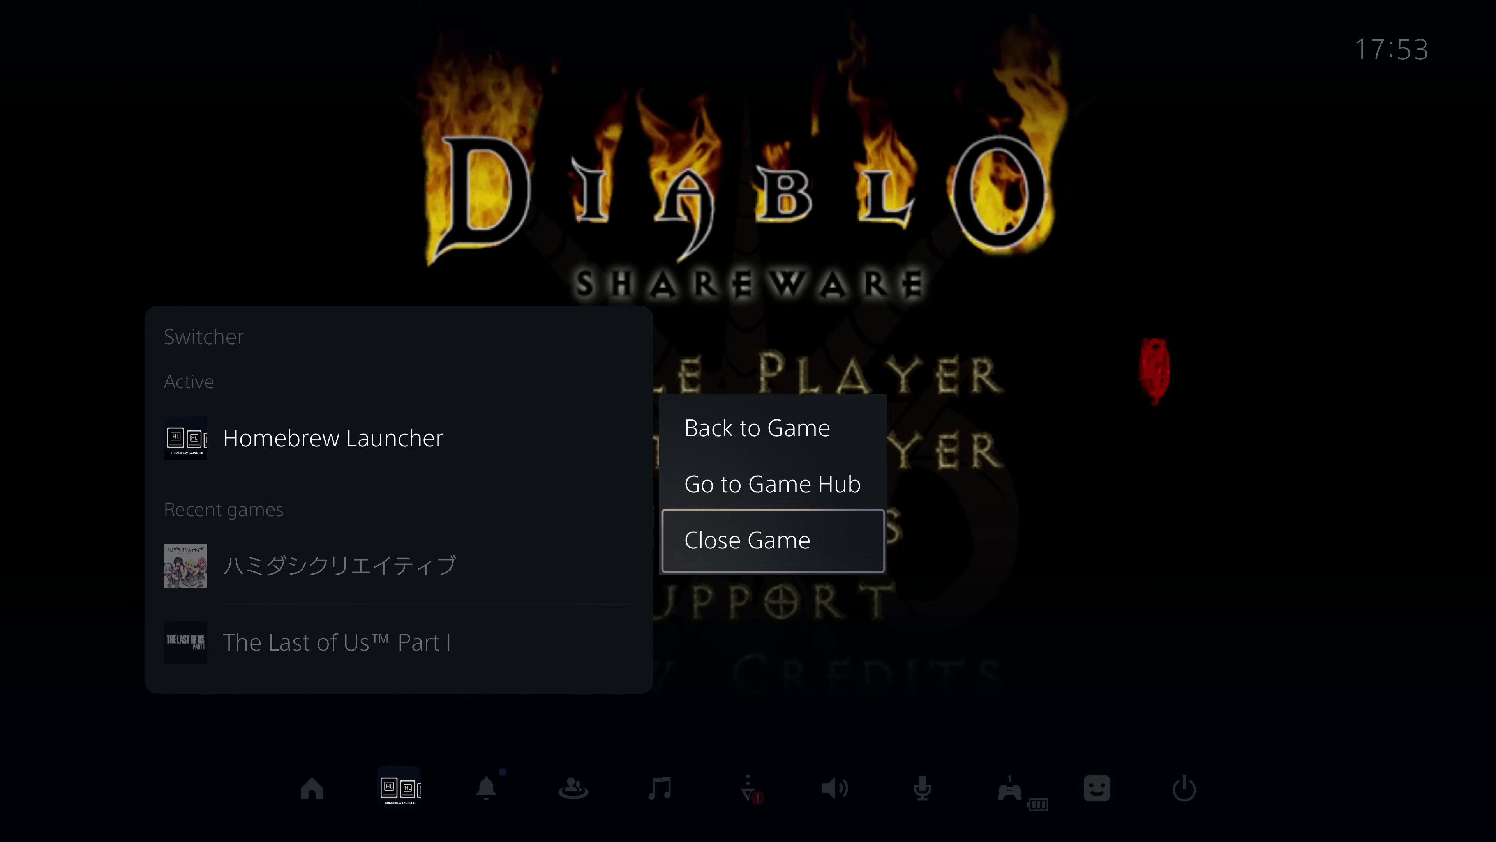